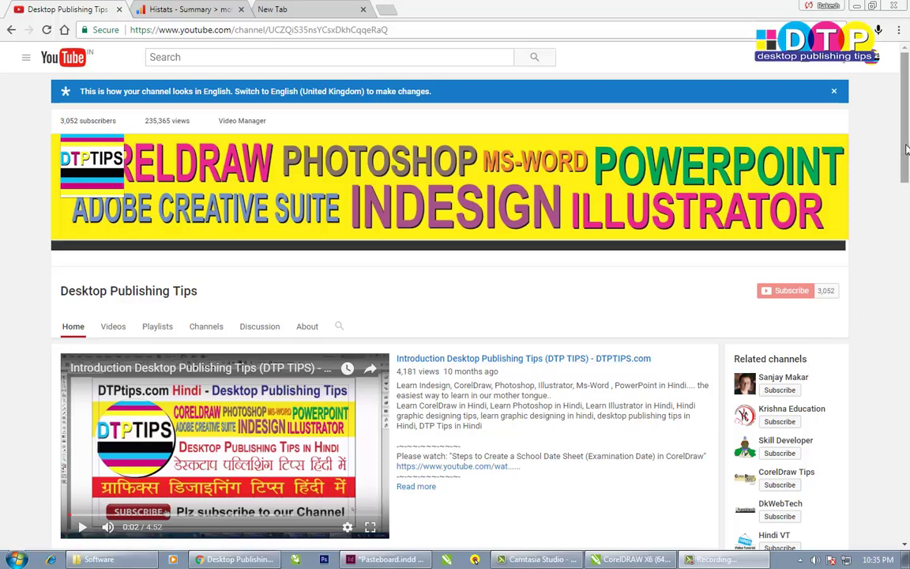
# - Scroll the Desktop Publishing Tips channel page, then show the Card.cdr ID card design in CorelDRAW
pyautogui.moveTo(907, 149); pyautogui.dragTo(906, 360)
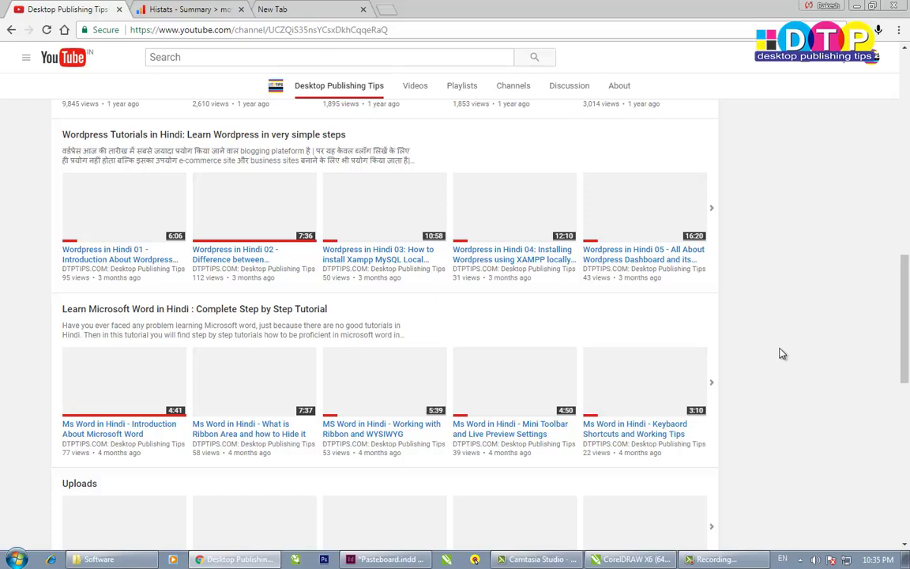
pyautogui.moveTo(904, 331); pyautogui.dragTo(900, 306)
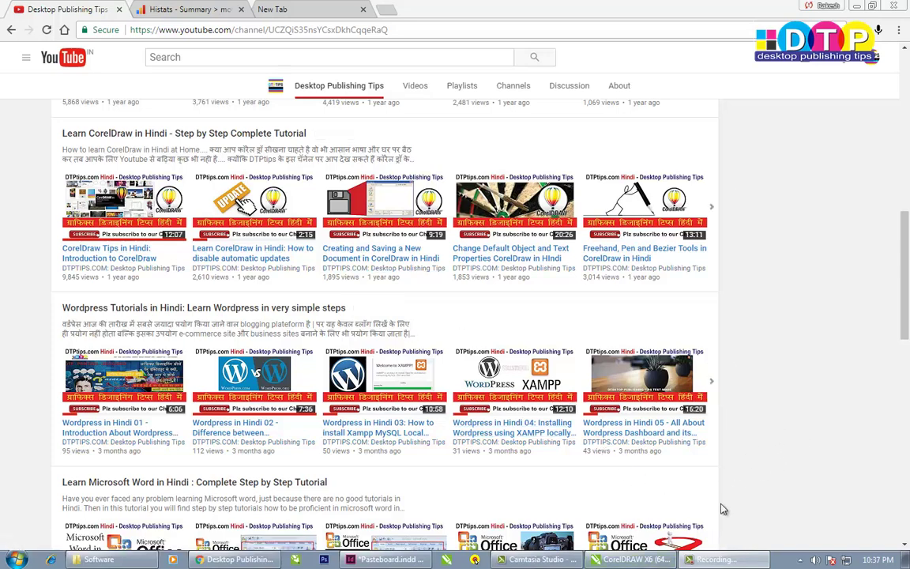
pyautogui.click(630, 559)
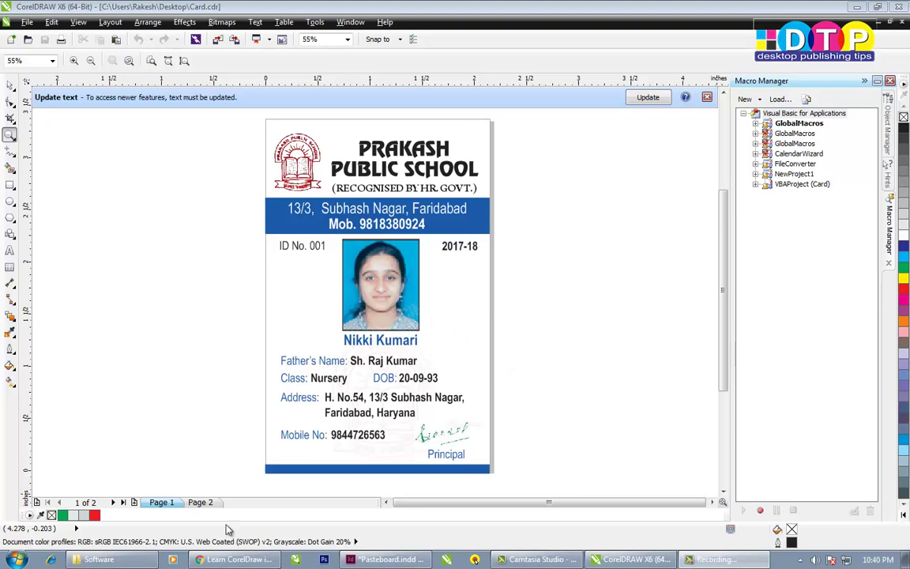
# - Go back to the Desktop Publishing Tips home page in Chrome, pause its trailer, and open Start
pyautogui.click(237, 559)
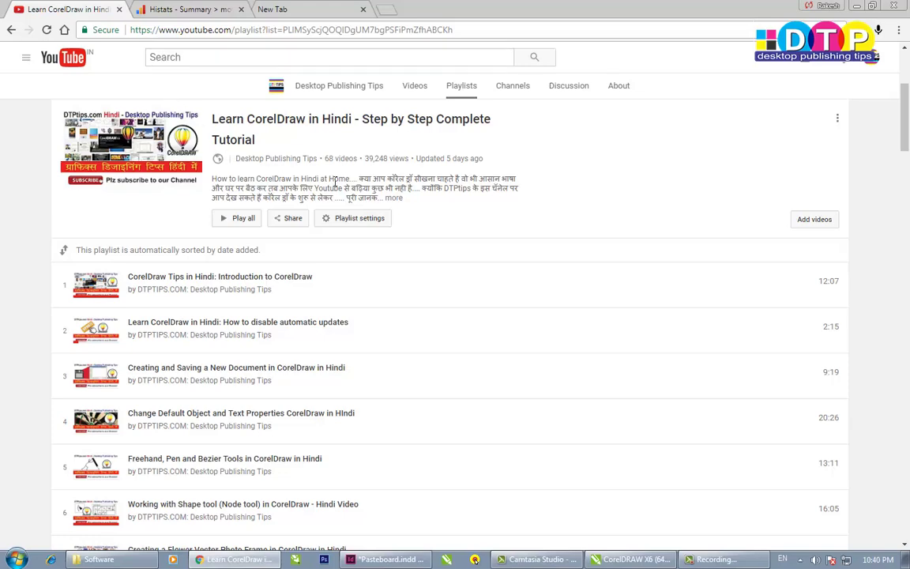
pyautogui.click(12, 30)
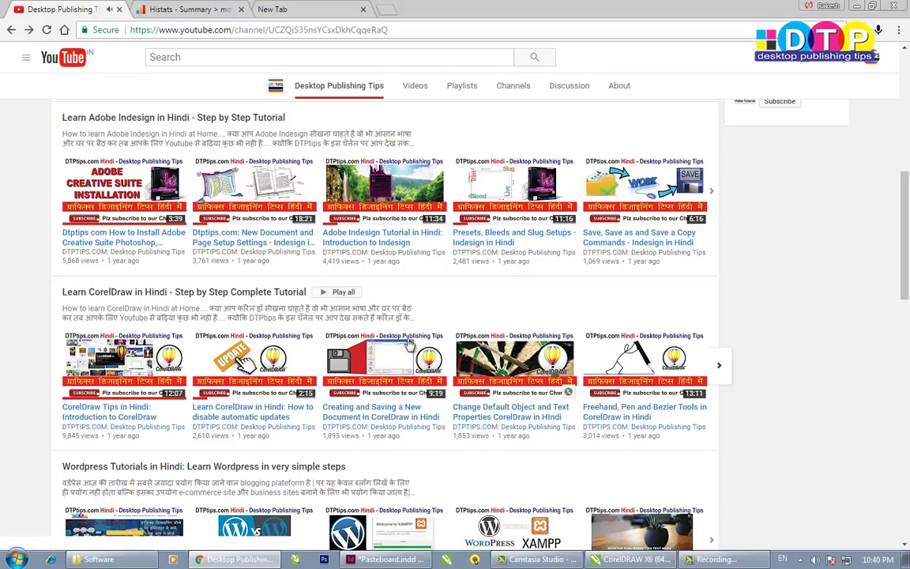
pyautogui.scroll(10, 316, 356)
pyautogui.click(112, 477)
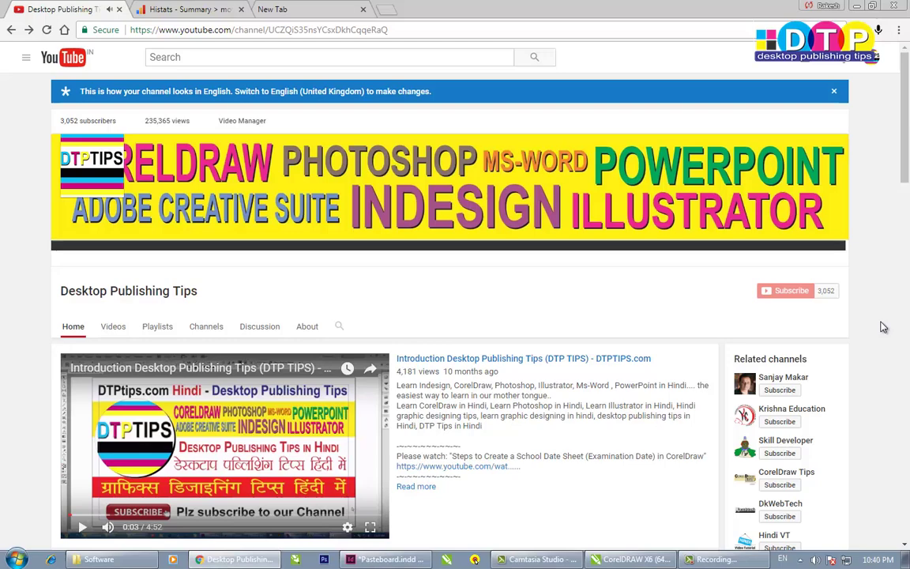
pyautogui.scroll(-3, 884, 327)
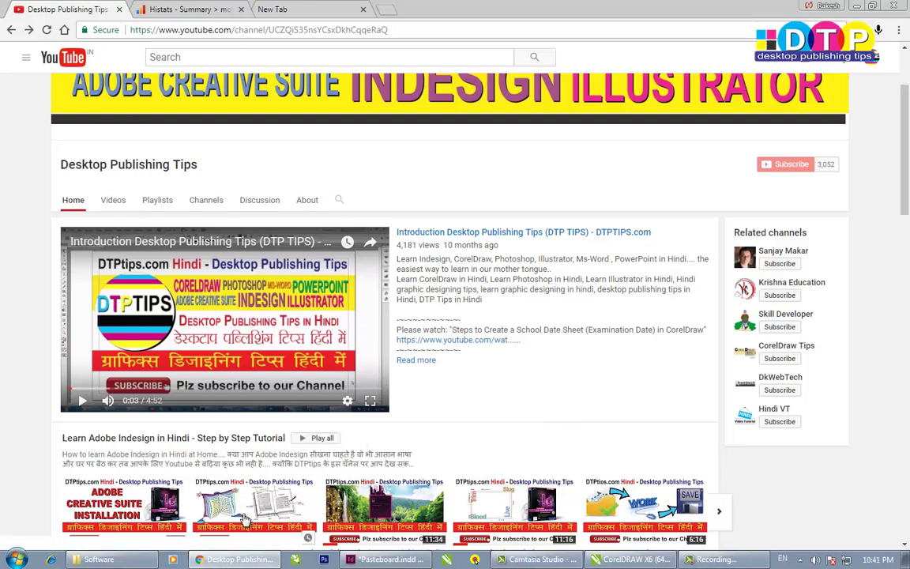
pyautogui.click(22, 557)
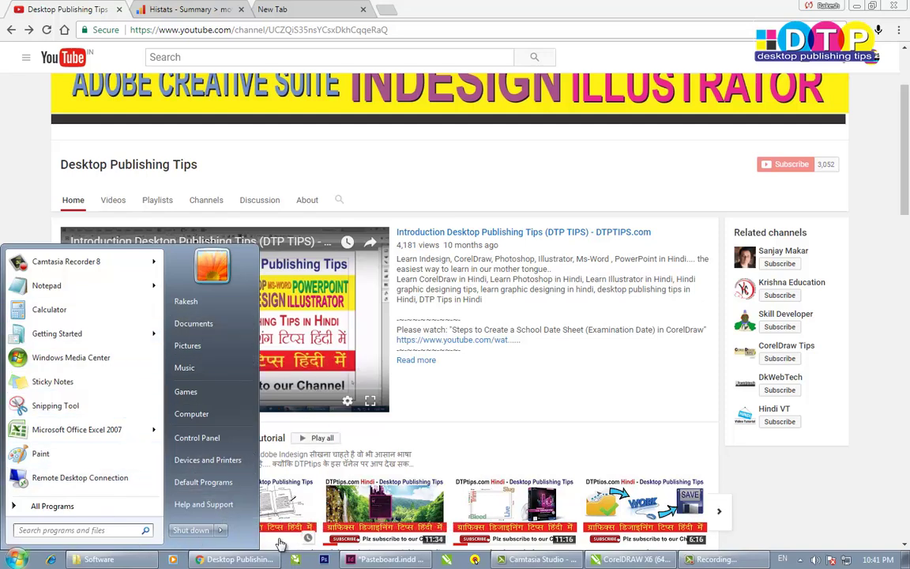
# - Start a new InDesign document from File > New > Document
pyautogui.click(387, 559)
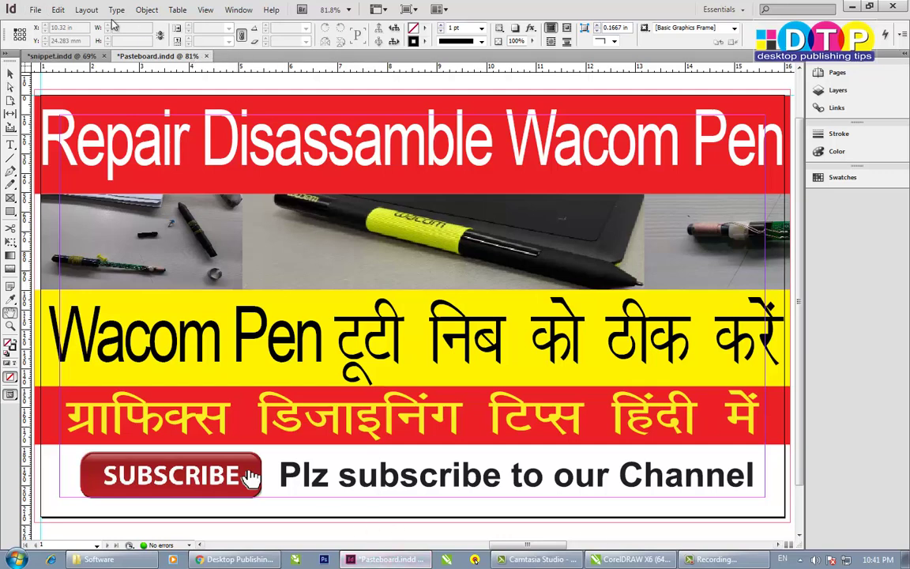
pyautogui.click(35, 10)
pyautogui.moveTo(49, 24)
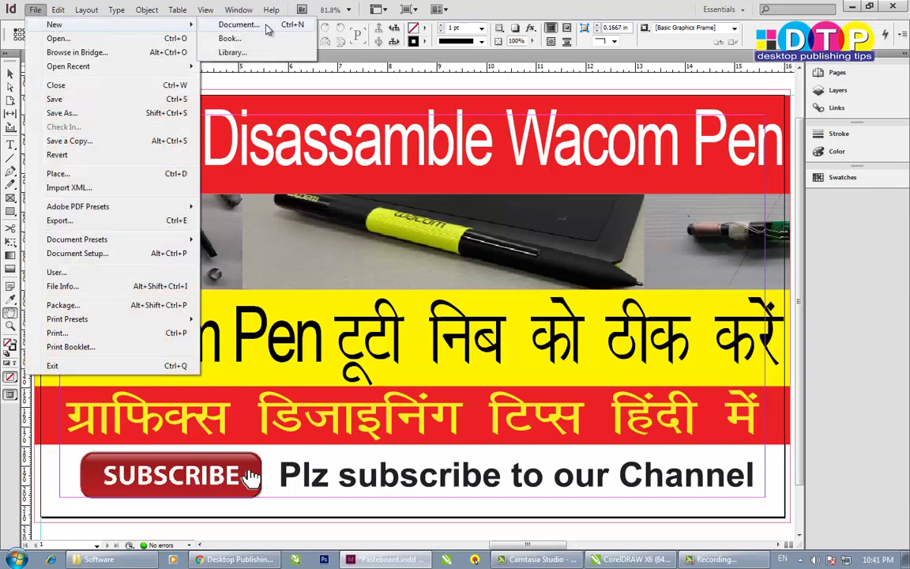
pyautogui.click(241, 27)
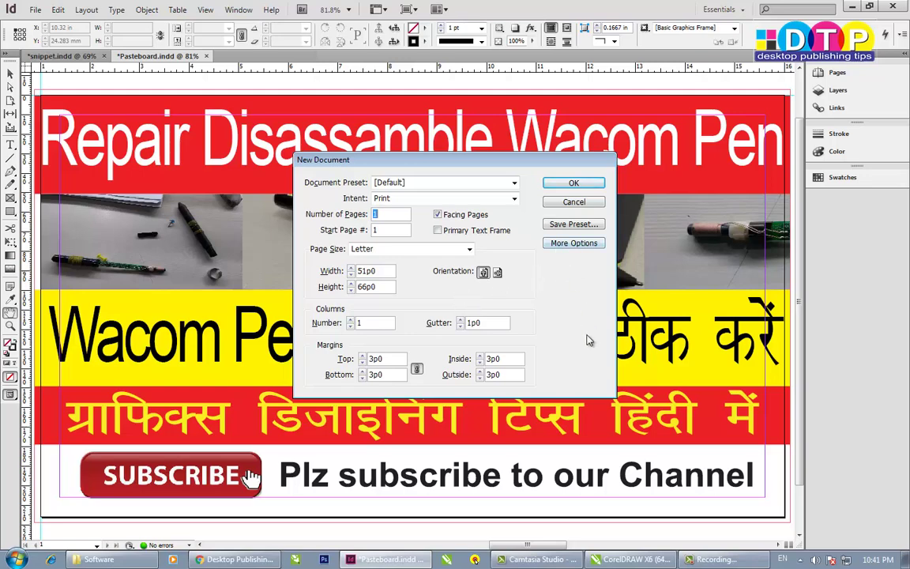
# - Look up the ID card's page size and units in CorelDRAW
pyautogui.click(650, 561)
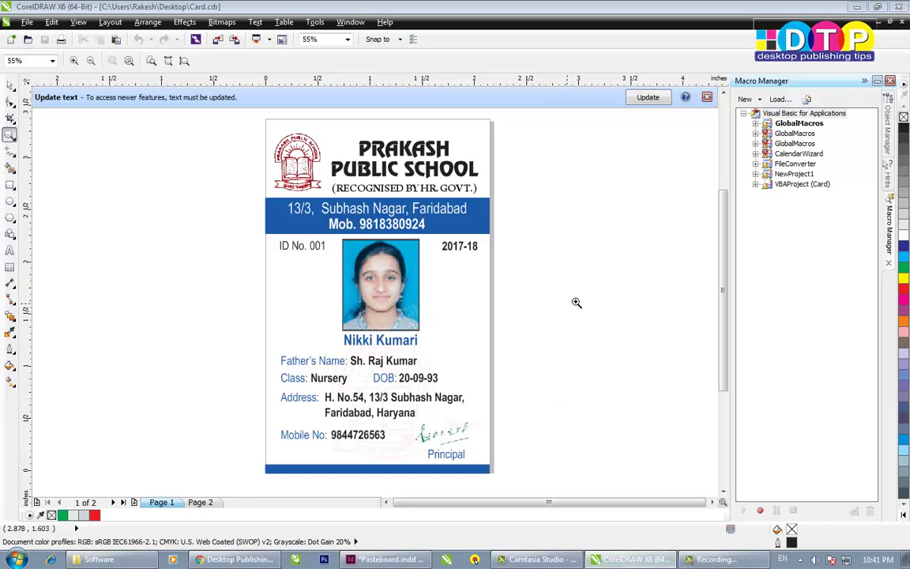
pyautogui.click(636, 95)
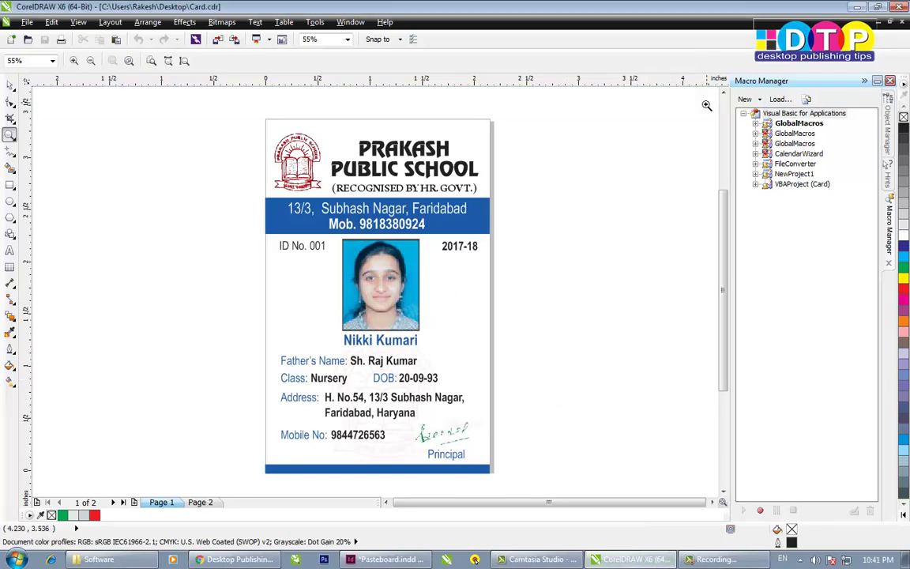
pyautogui.click(9, 84)
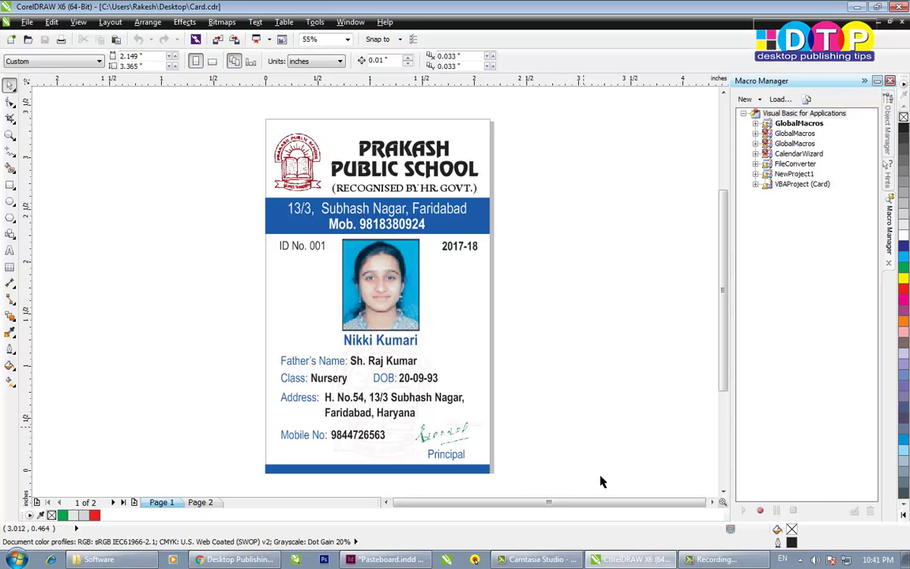
pyautogui.click(387, 559)
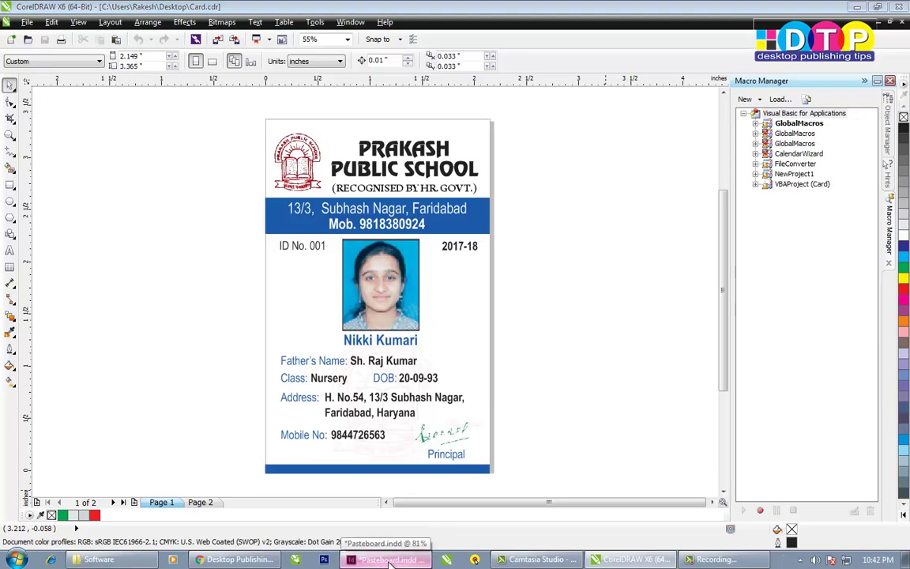
pyautogui.click(388, 559)
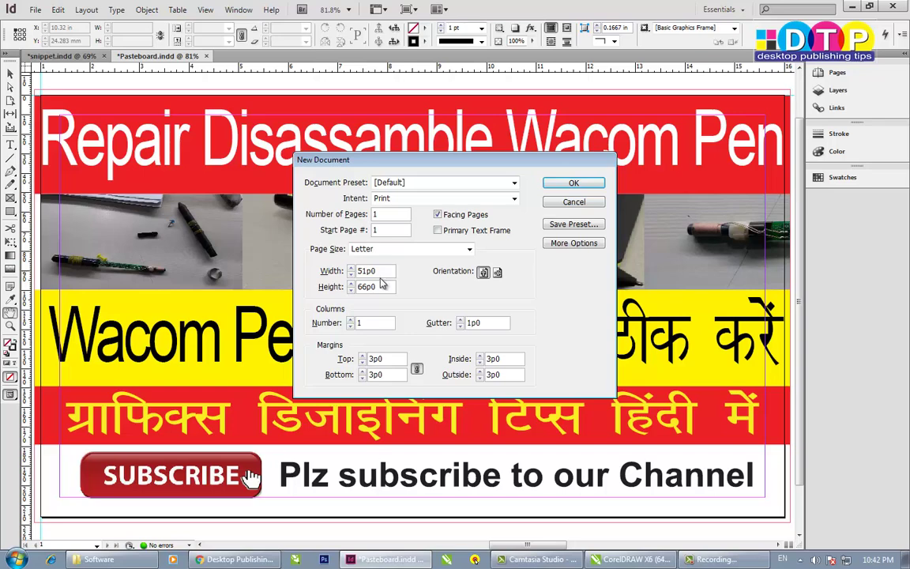
# - Set the document to 2.149 in wide by 3.365 in high and create it
pyautogui.moveTo(381, 271); pyautogui.dragTo(314, 285)
pyautogui.click(640, 561)
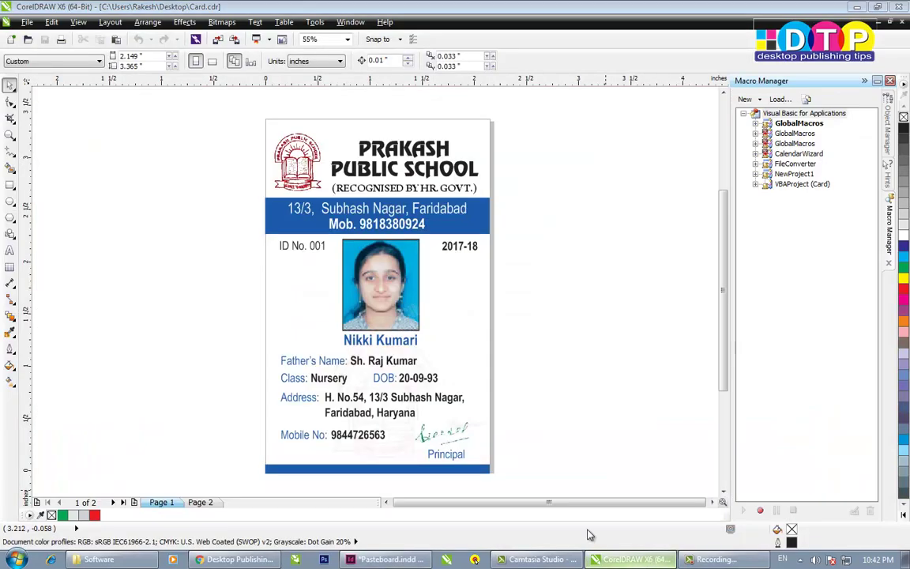
pyautogui.click(395, 559)
pyautogui.moveTo(378, 271); pyautogui.dragTo(313, 278)
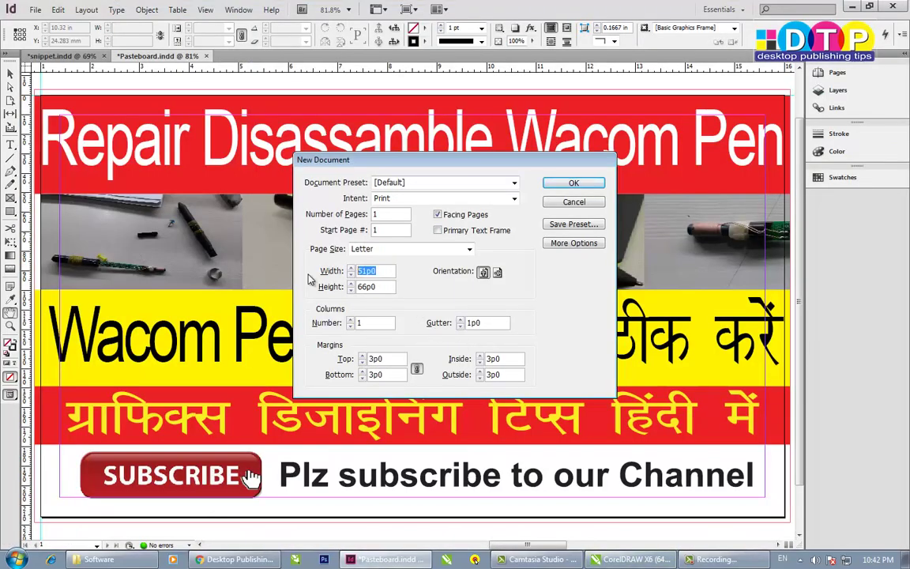
pyautogui.write('2.149')
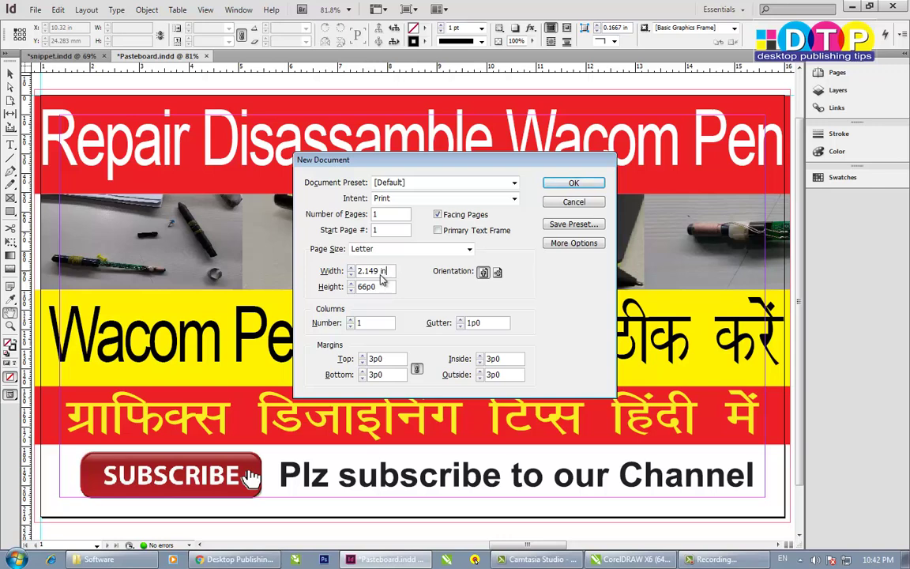
pyautogui.click(381, 287)
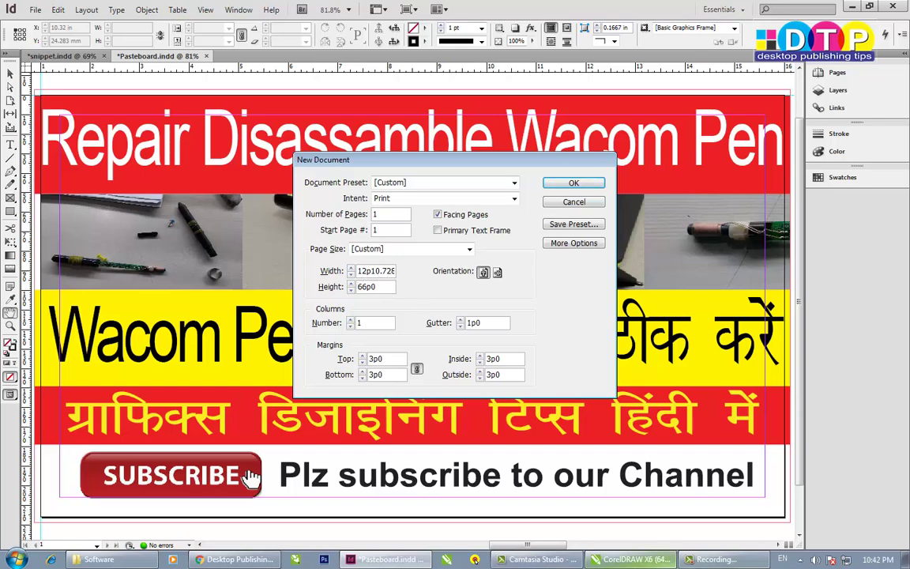
pyautogui.click(630, 560)
pyautogui.hotkey('alt', 'Tab')
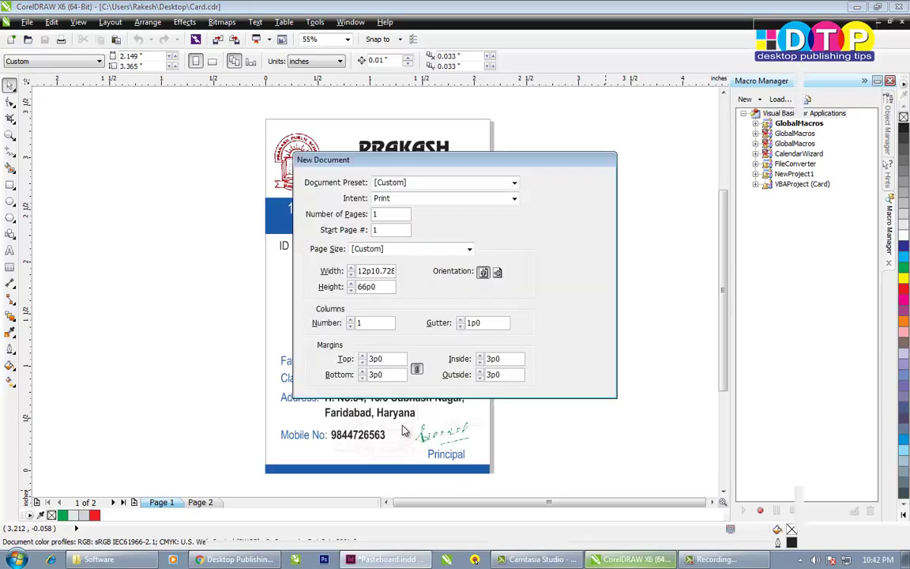
pyautogui.moveTo(382, 290); pyautogui.dragTo(319, 294)
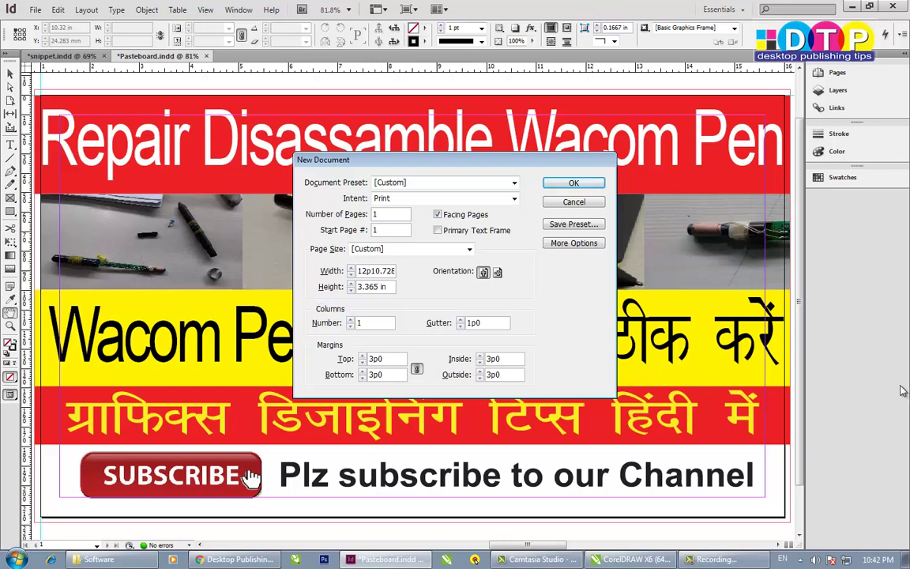
pyautogui.click(574, 183)
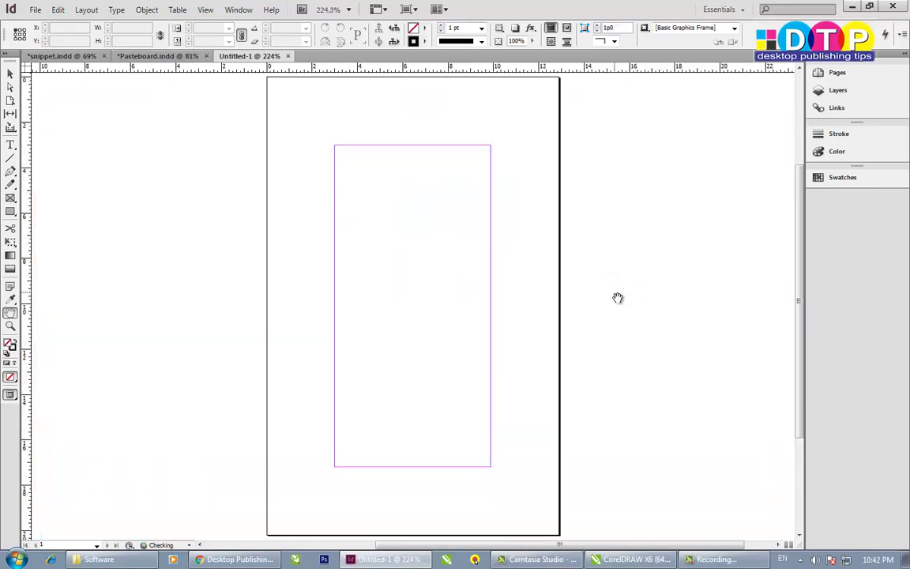
# - Switch the ruler units from picas to inches from the ruler corner
pyautogui.rightClick(24, 72)
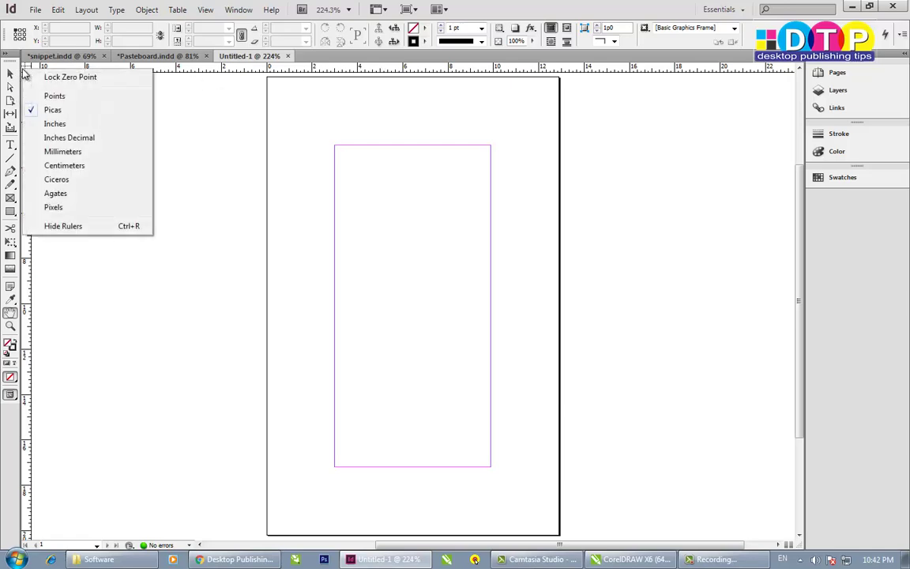
pyautogui.click(54, 124)
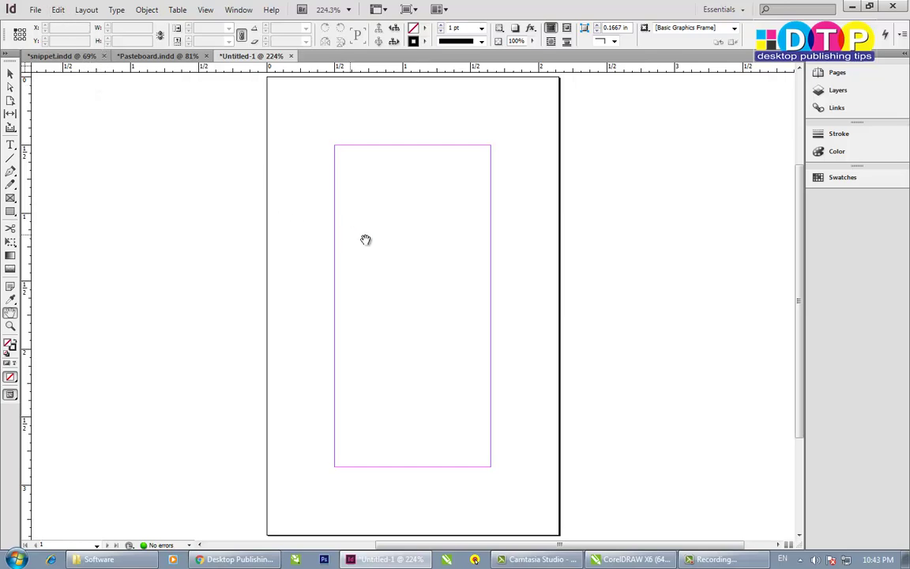
# - In Document Setup, set a linked 3 mm bleed on all four sides
pyautogui.click(36, 11)
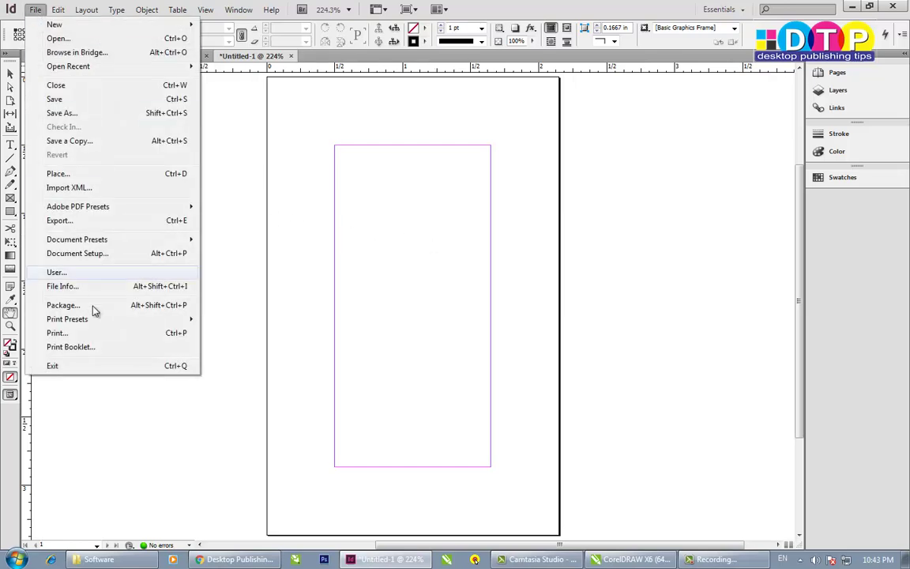
pyautogui.click(100, 254)
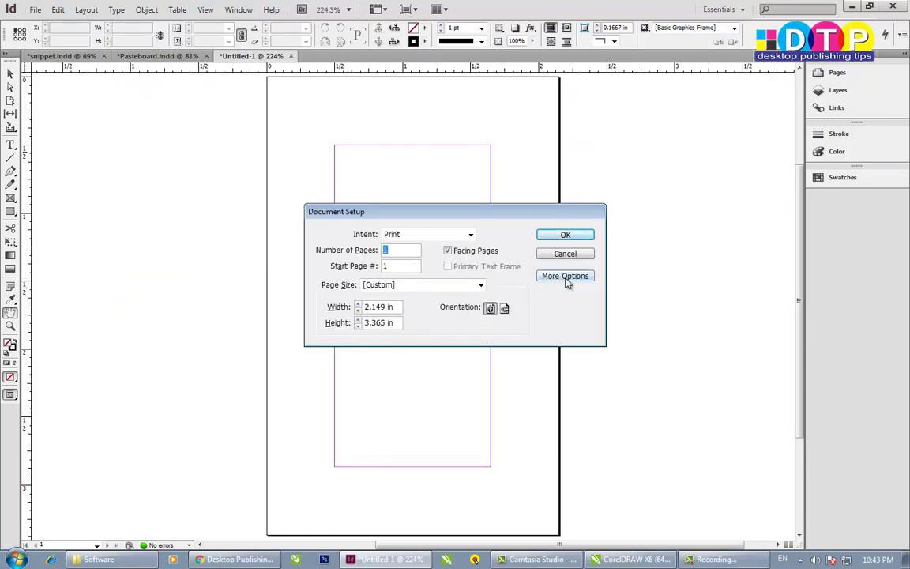
pyautogui.click(565, 277)
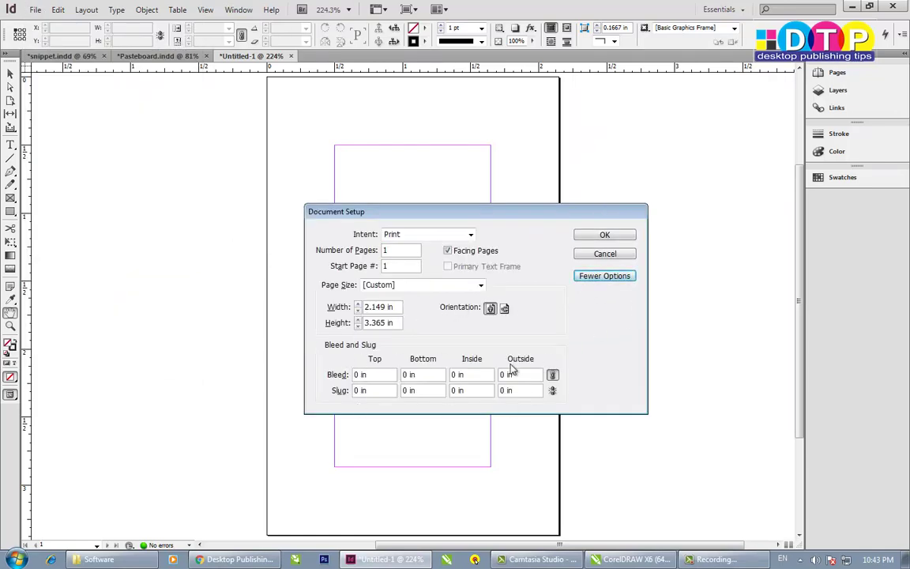
pyautogui.click(378, 376)
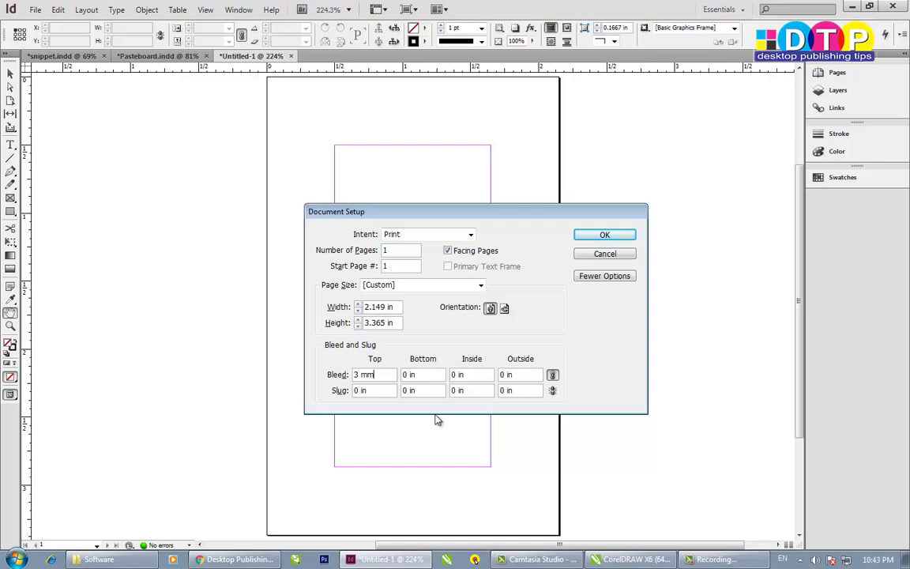
pyautogui.click(519, 373)
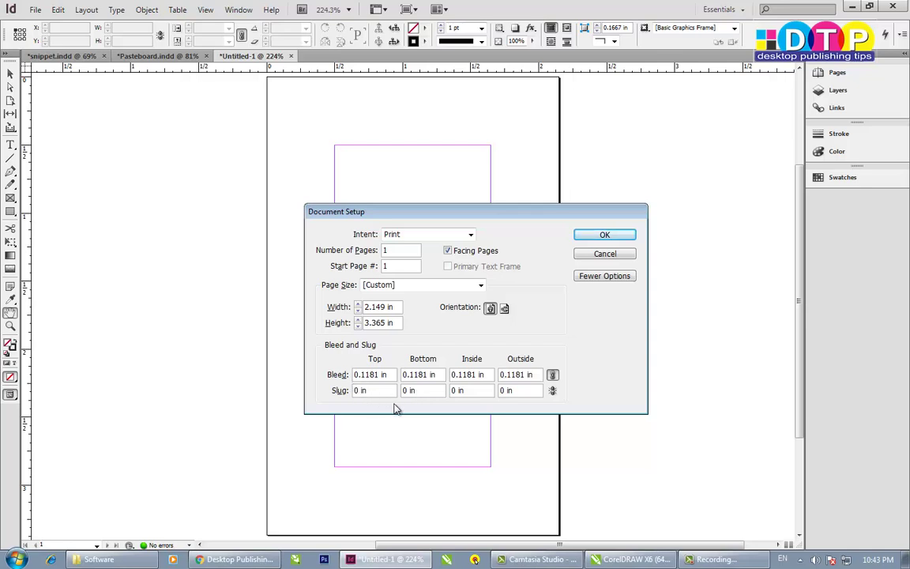
pyautogui.click(603, 236)
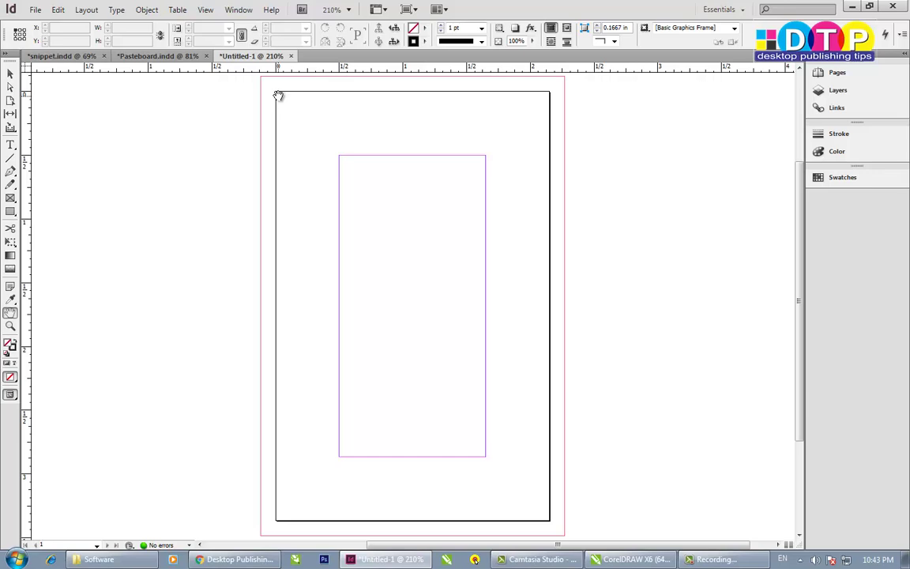
pyautogui.moveTo(164, 69); pyautogui.dragTo(167, 93)
pyautogui.moveTo(29, 179); pyautogui.dragTo(275, 203)
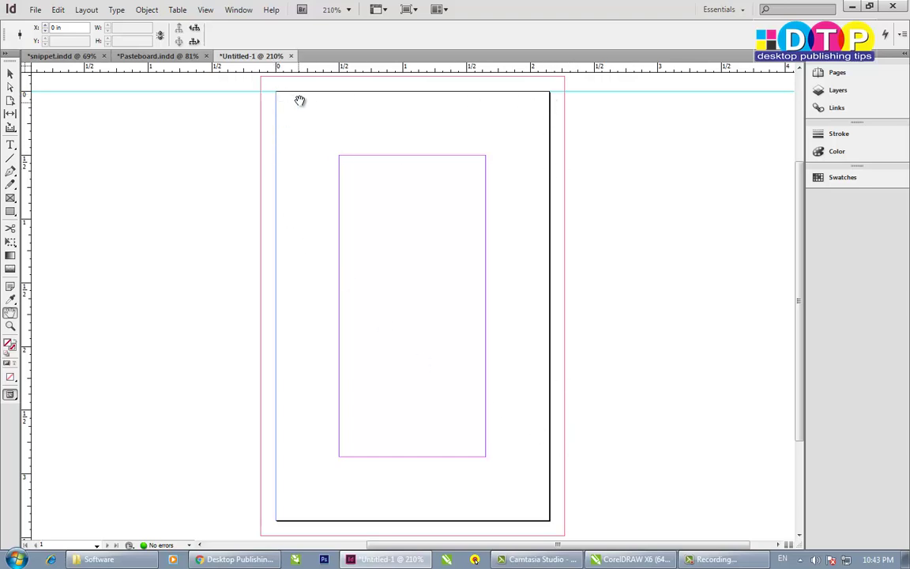
pyautogui.click(10, 211)
pyautogui.click(10, 76)
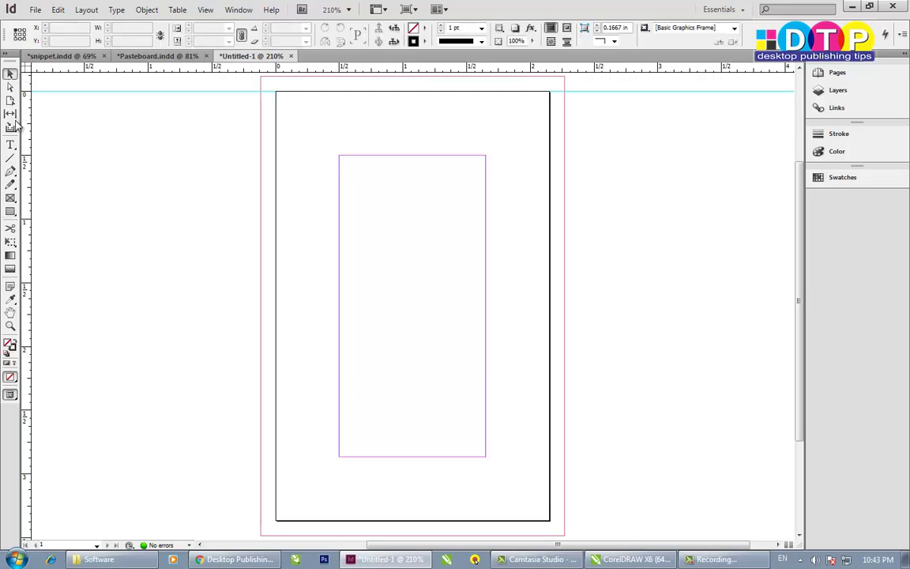
# - Draw a rectangle frame covering the whole card page
pyautogui.click(10, 212)
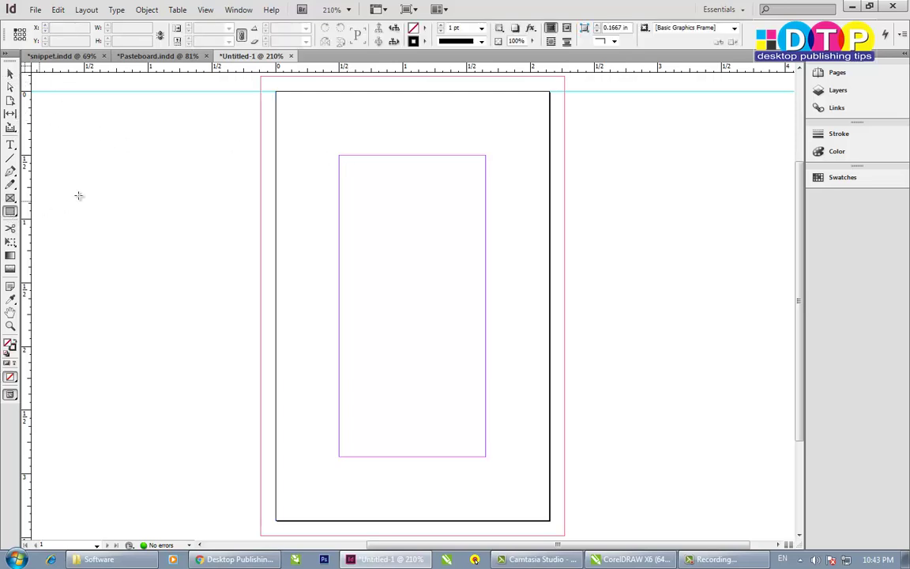
pyautogui.moveTo(274, 94)
pyautogui.mouseDown()
pyautogui.moveTo(561, 496)
pyautogui.moveTo(550, 520)
pyautogui.mouseUp()
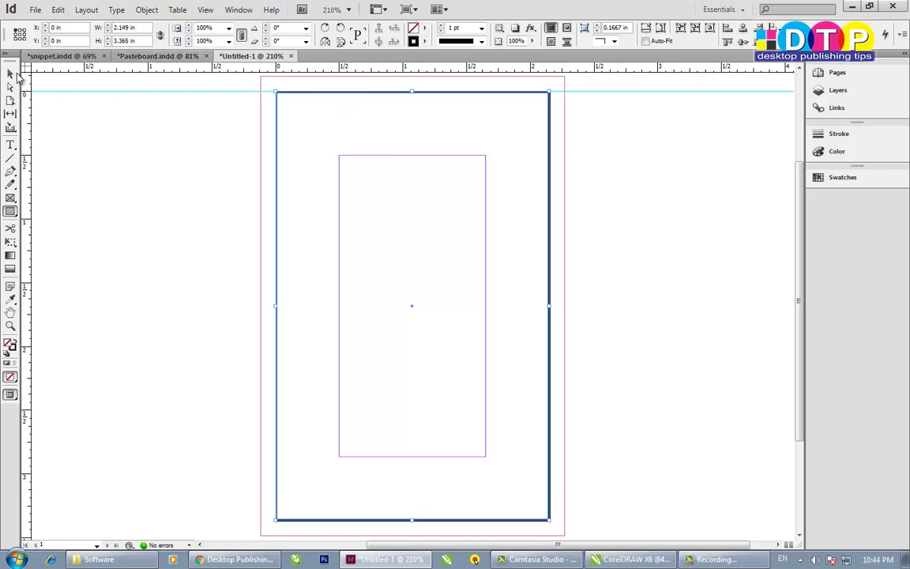
pyautogui.click(12, 74)
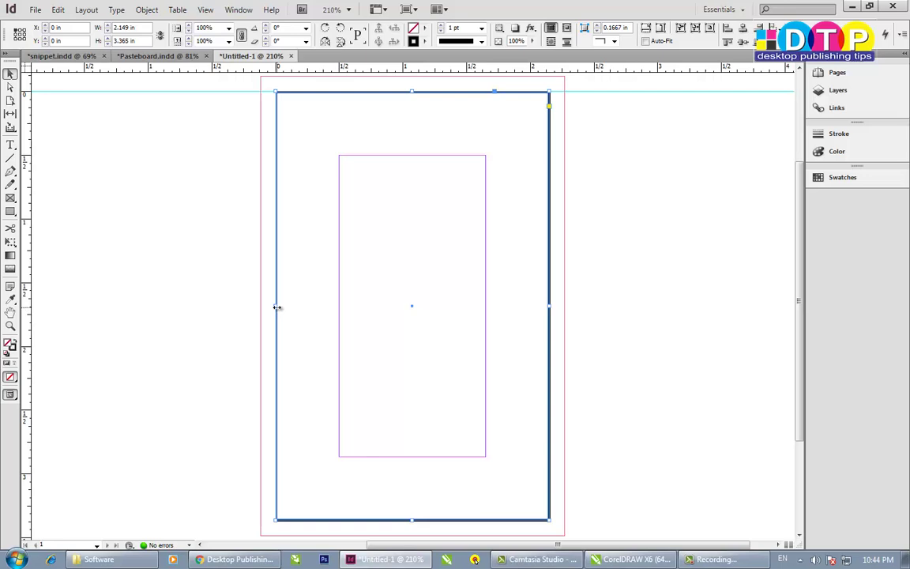
pyautogui.moveTo(276, 307); pyautogui.dragTo(295, 307)
pyautogui.hotkey('ctrl', 'z')
# - Drag the frame's top, left, right and bottom edges inward to make a ~1.88 in inner border
pyautogui.moveTo(411, 94); pyautogui.dragTo(411, 114)
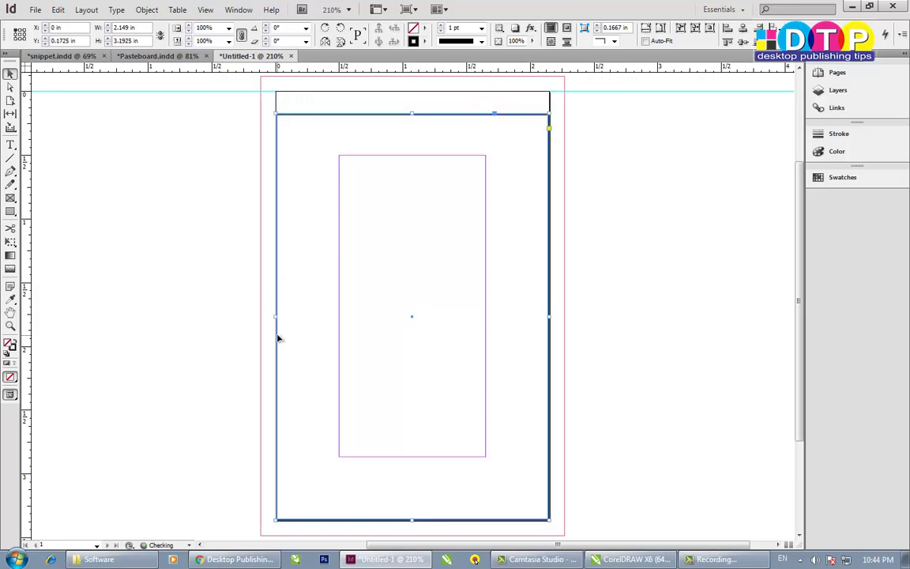
pyautogui.moveTo(275, 317); pyautogui.dragTo(293, 317)
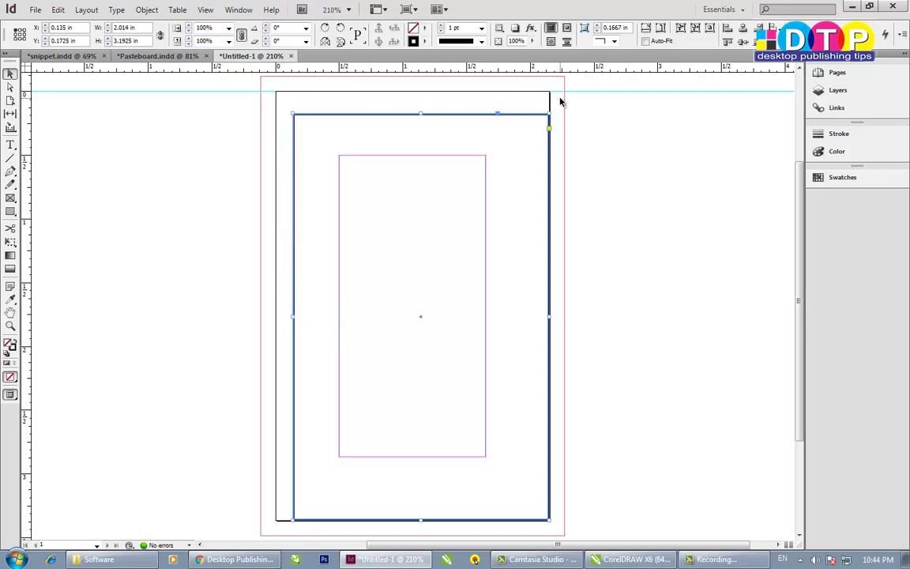
pyautogui.moveTo(550, 318); pyautogui.dragTo(533, 316)
pyautogui.moveTo(412, 523); pyautogui.dragTo(412, 502)
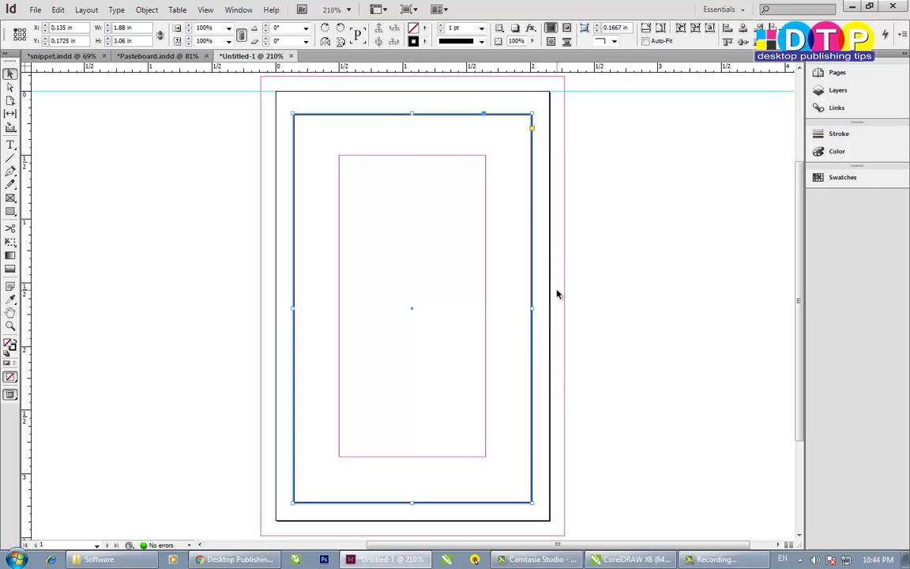
pyautogui.click(413, 113)
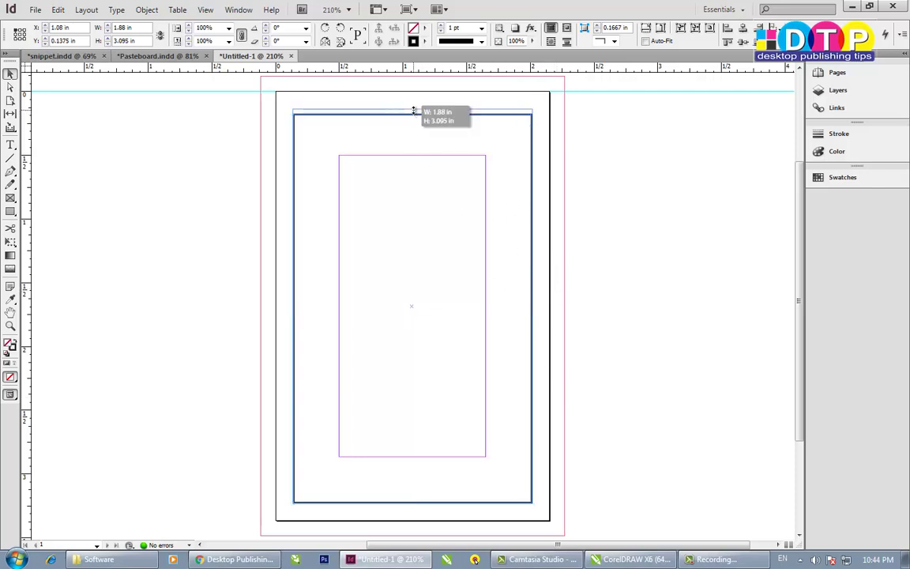
pyautogui.click(660, 241)
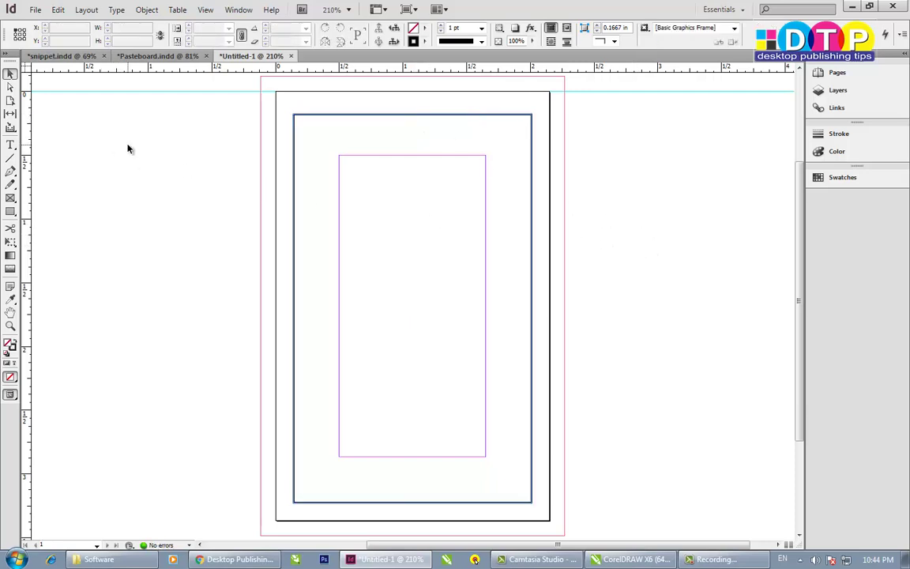
# - In Preview mode, raise the border frame's top edge slightly to even the inset
pyautogui.press('w')
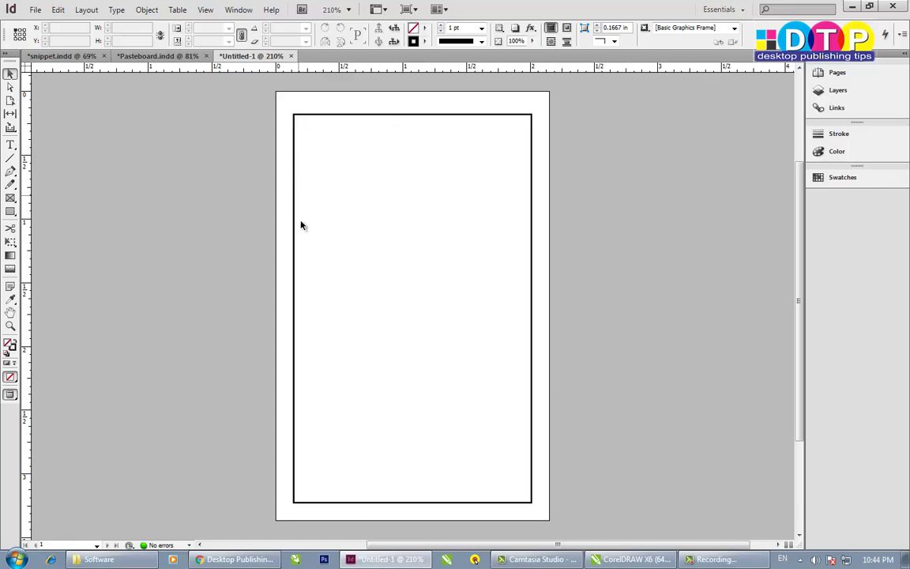
pyautogui.click(294, 239)
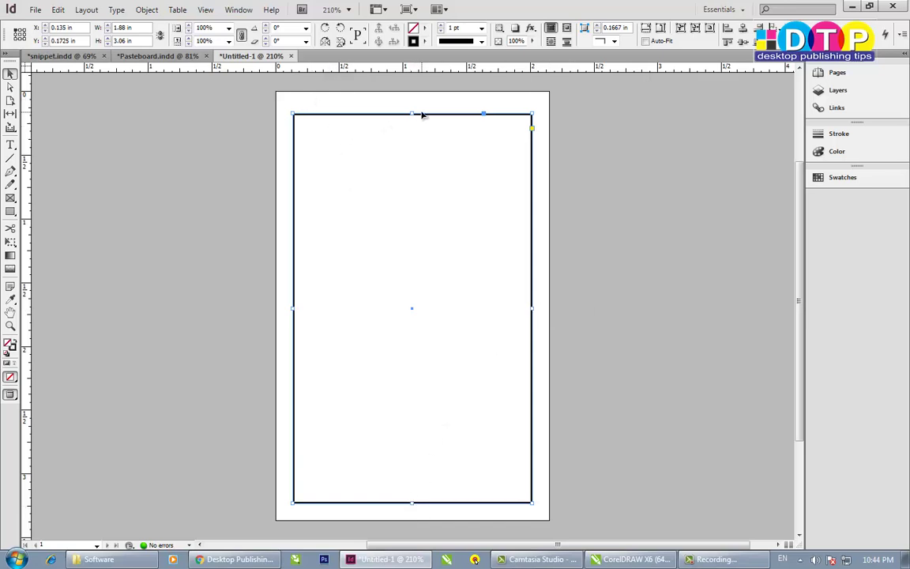
pyautogui.moveTo(411, 113); pyautogui.dragTo(412, 108)
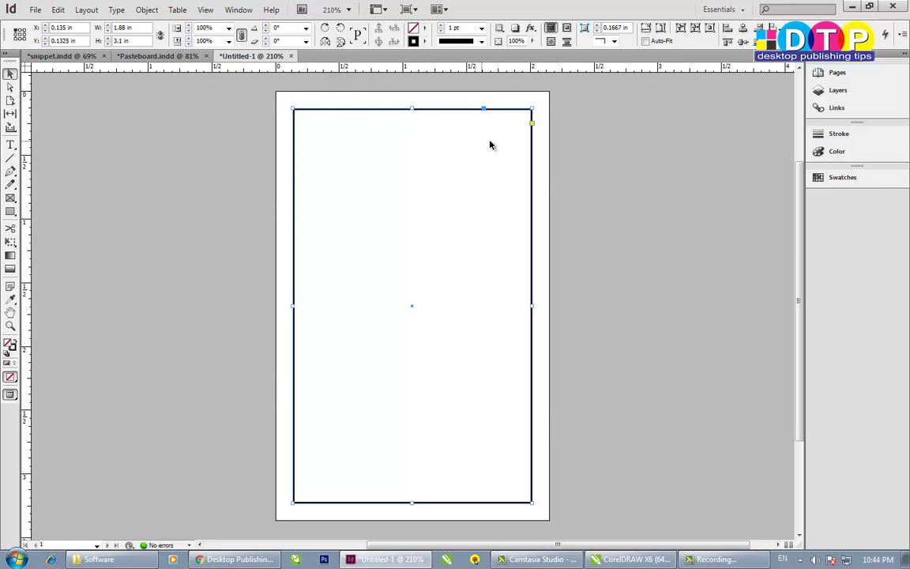
pyautogui.press('w')
pyautogui.click(636, 222)
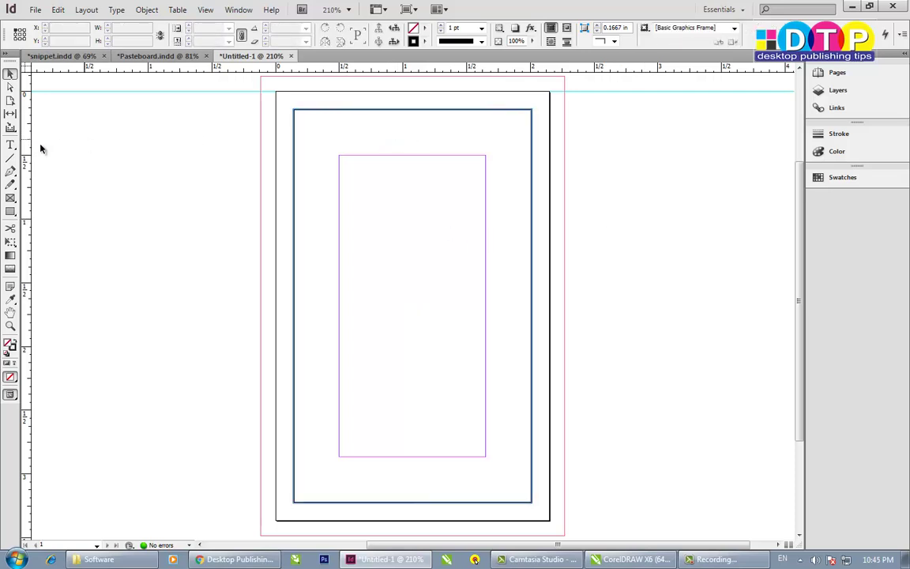
# - Draw a page-sized graphics frame over the card and marquee-select it
pyautogui.click(10, 197)
pyautogui.moveTo(275, 93); pyautogui.dragTo(549, 519)
pyautogui.click(10, 73)
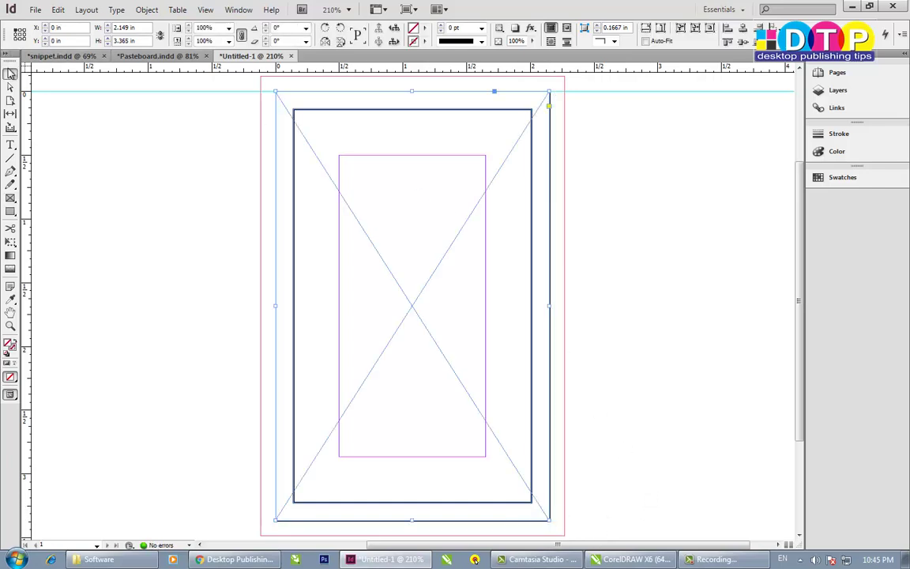
pyautogui.click(678, 177)
pyautogui.moveTo(696, 142); pyautogui.dragTo(427, 295)
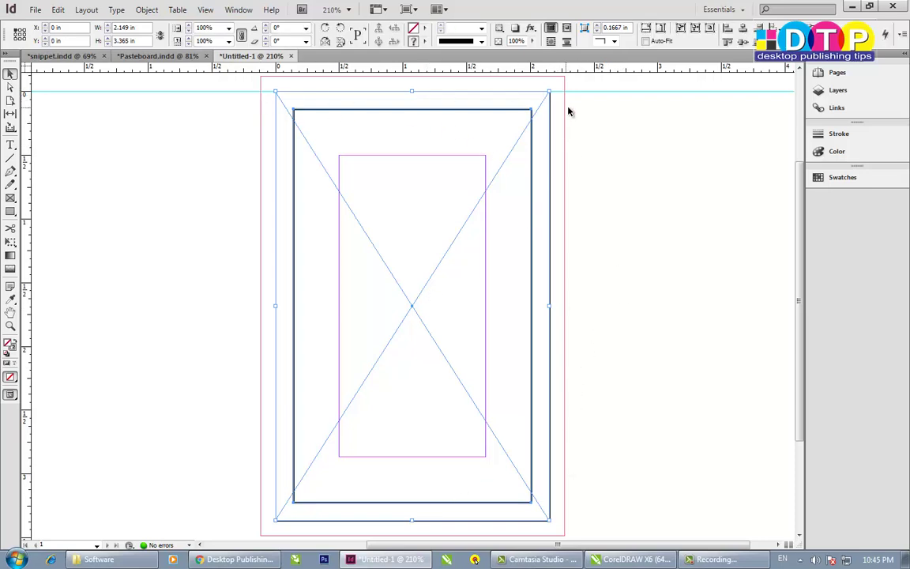
pyautogui.moveTo(595, 84); pyautogui.dragTo(253, 528)
pyautogui.click(634, 273)
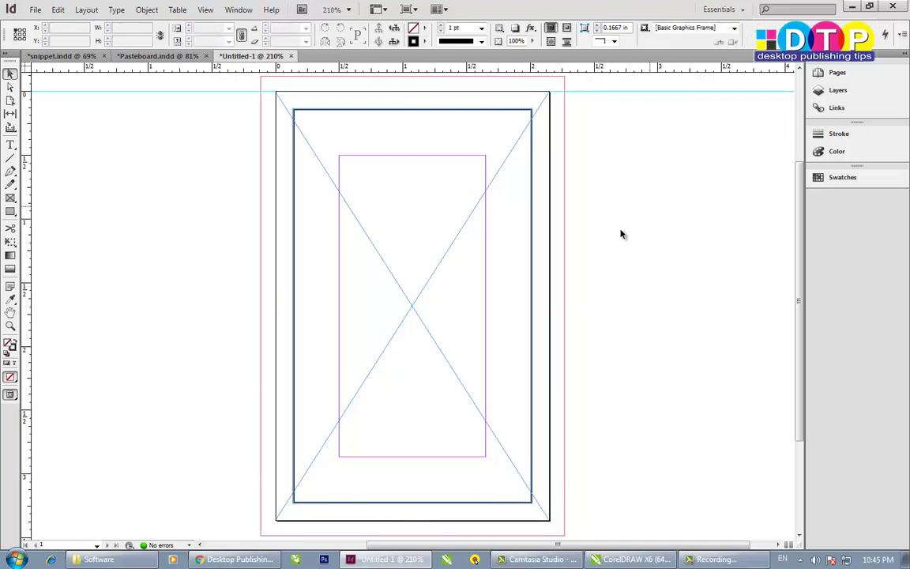
pyautogui.moveTo(653, 200); pyautogui.dragTo(444, 343)
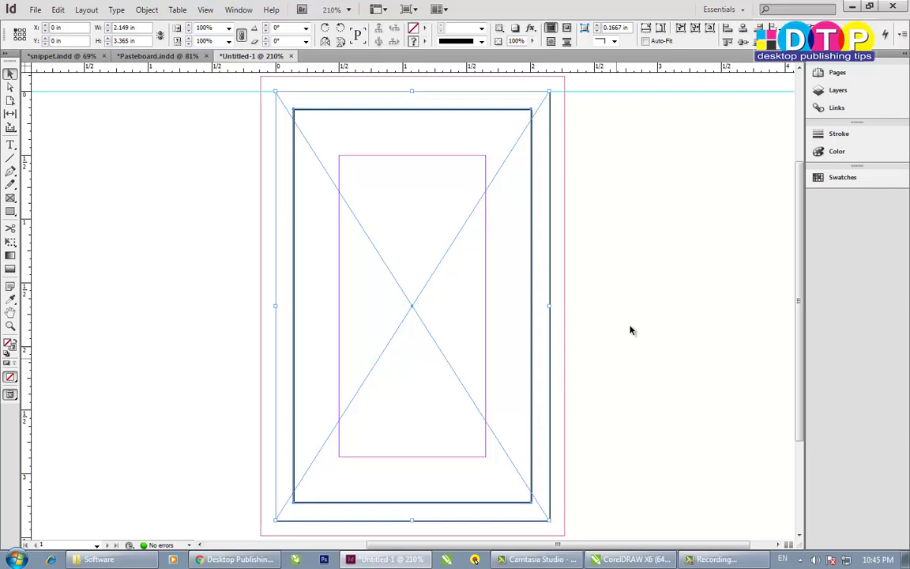
pyautogui.click(686, 211)
pyautogui.moveTo(686, 211); pyautogui.dragTo(435, 340)
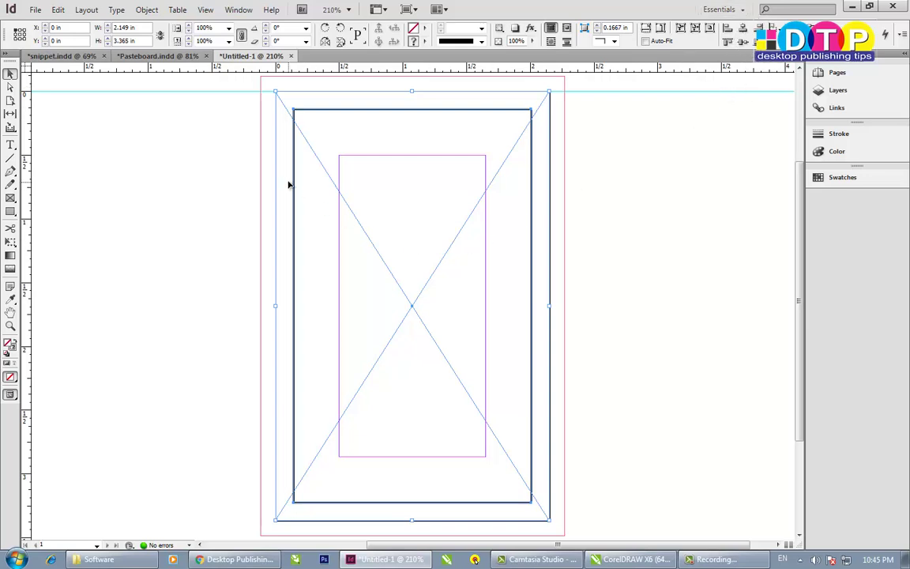
pyautogui.click(248, 99)
# - Delete the page-sized graphics frame and the stray horizontal guide, then preview the card
pyautogui.moveTo(573, 92); pyautogui.dragTo(556, 116)
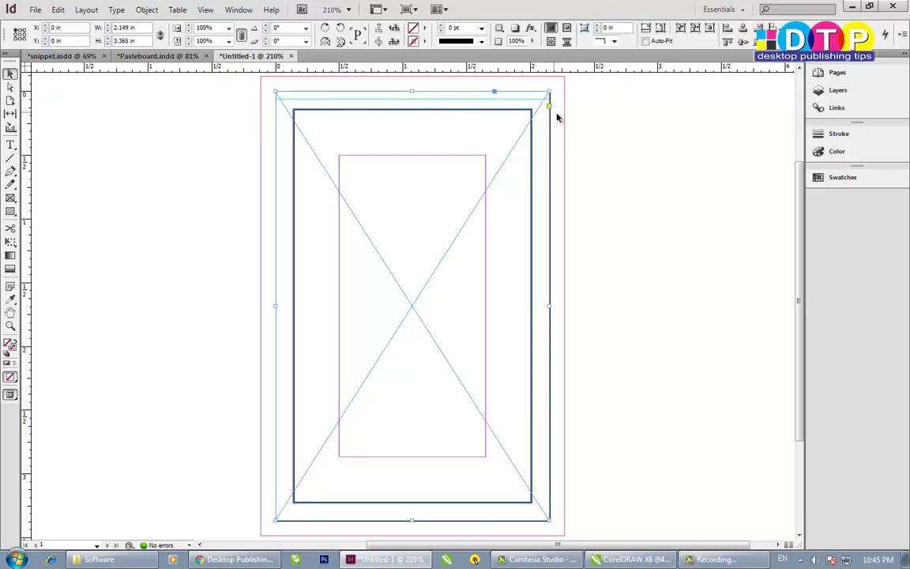
pyautogui.press('Delete')
pyautogui.click(547, 100)
pyautogui.press('Delete')
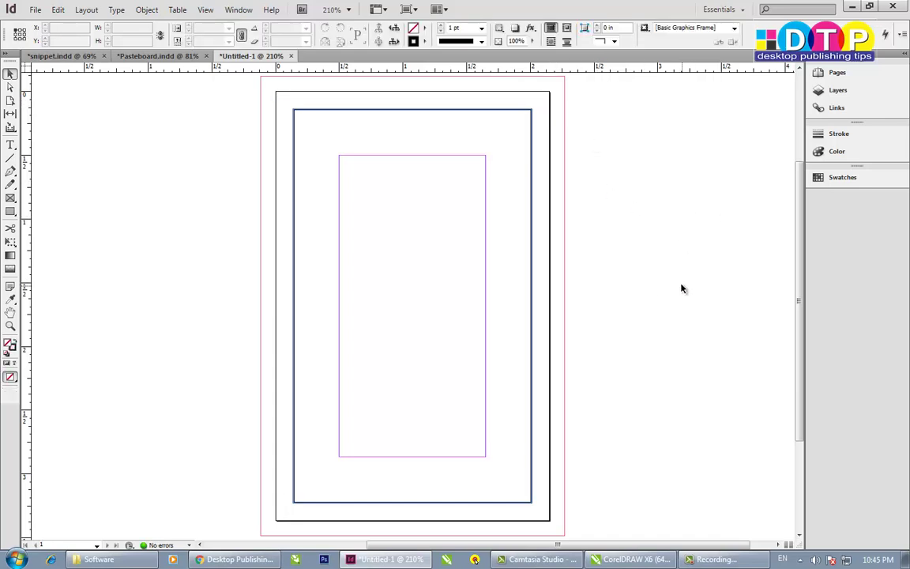
pyautogui.press('w')
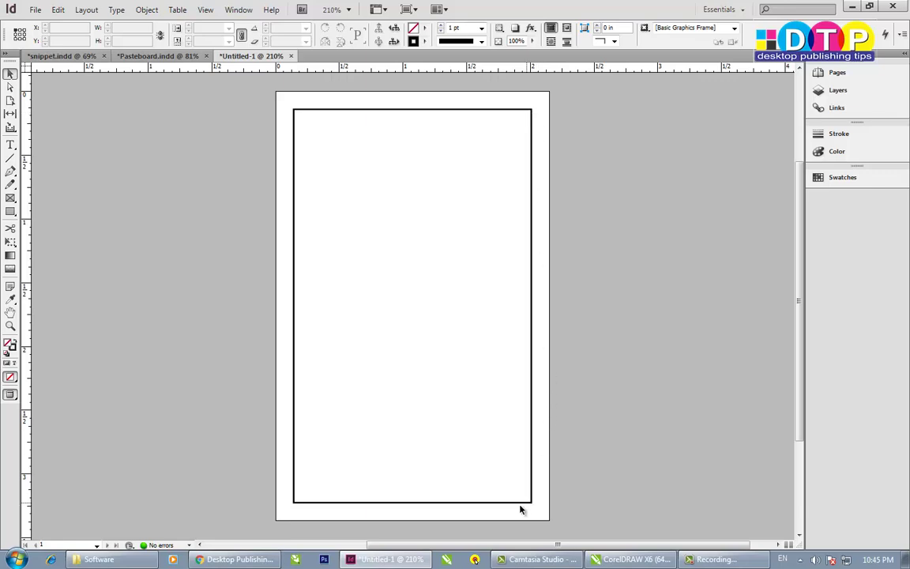
pyautogui.press('w')
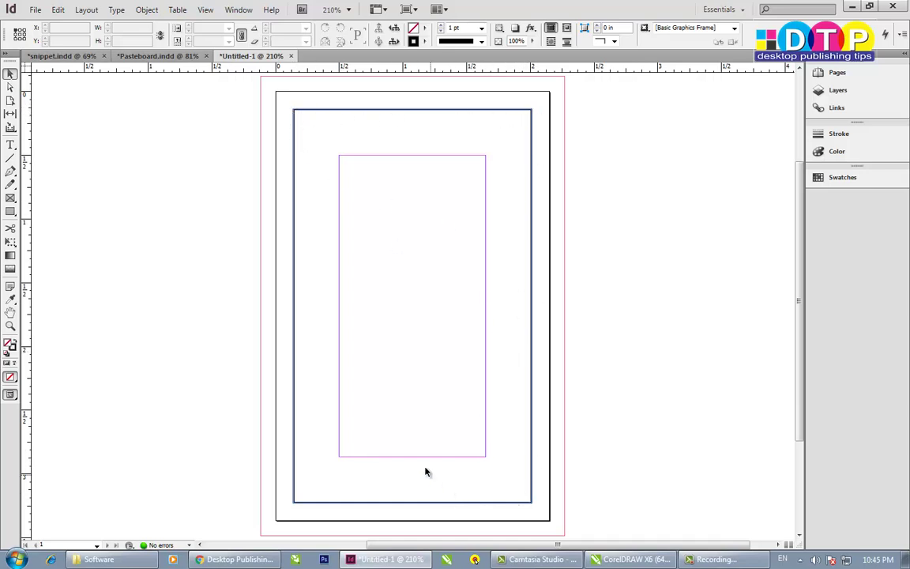
# - Open Layout > Margins and Columns and step the linked margins down
pyautogui.click(87, 11)
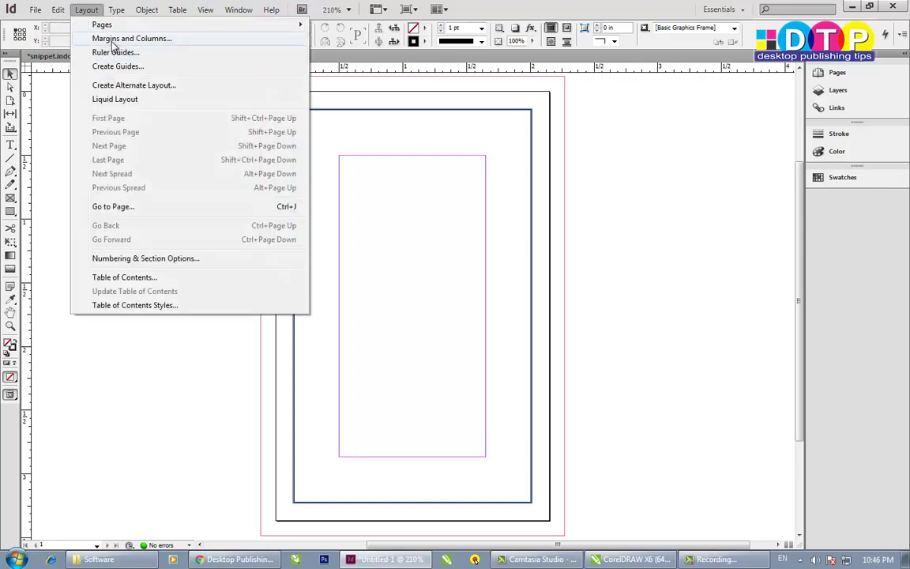
pyautogui.click(113, 43)
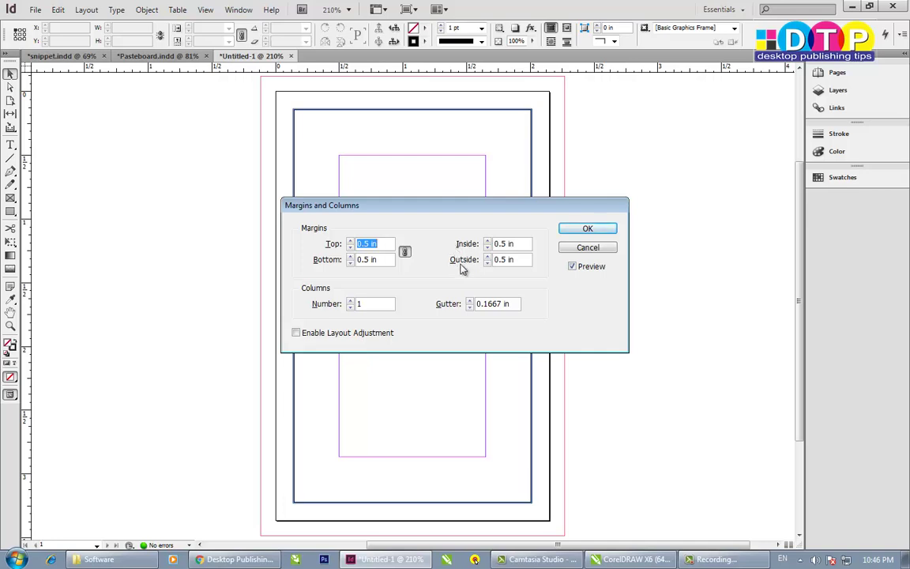
pyautogui.moveTo(410, 207); pyautogui.dragTo(615, 142)
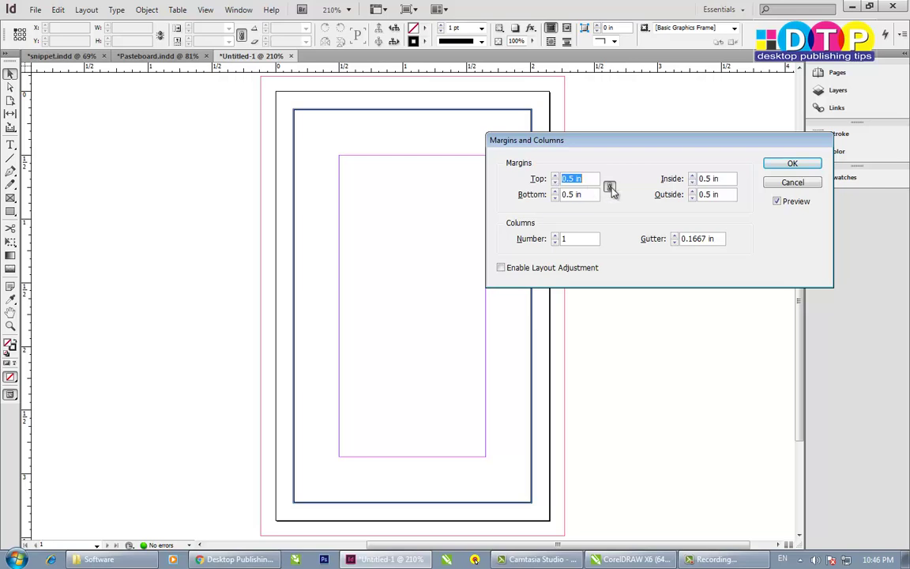
pyautogui.click(555, 183)
pyautogui.click(556, 183)
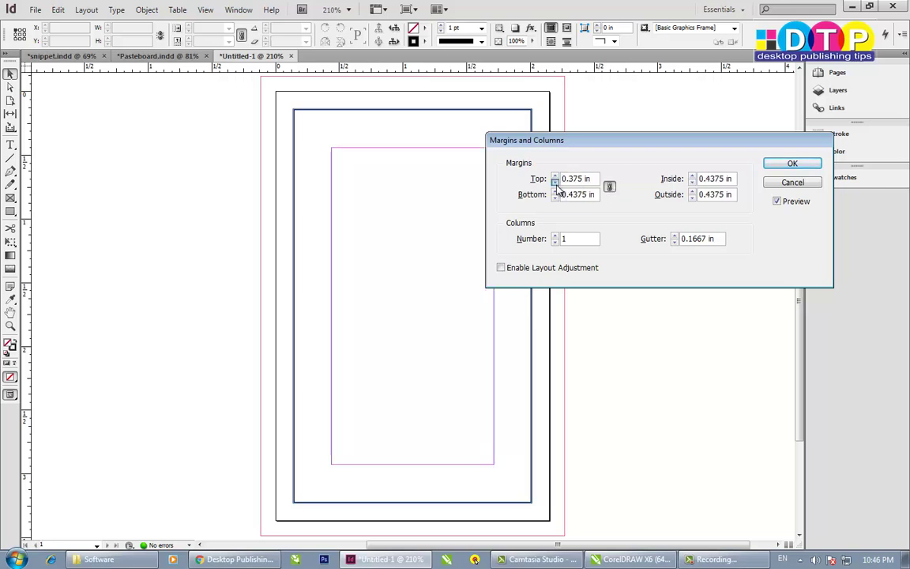
pyautogui.click(555, 182)
pyautogui.click(556, 186)
pyautogui.click(556, 186)
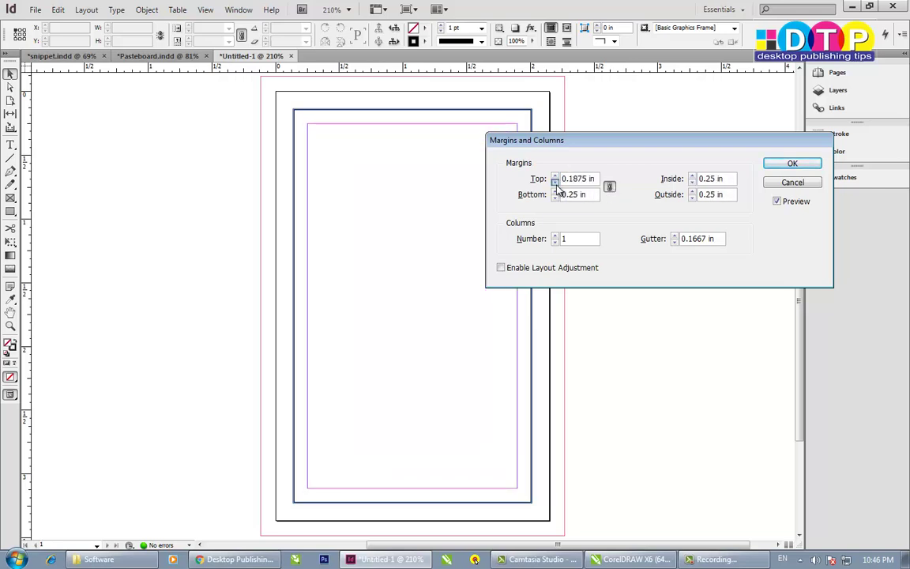
pyautogui.click(556, 186)
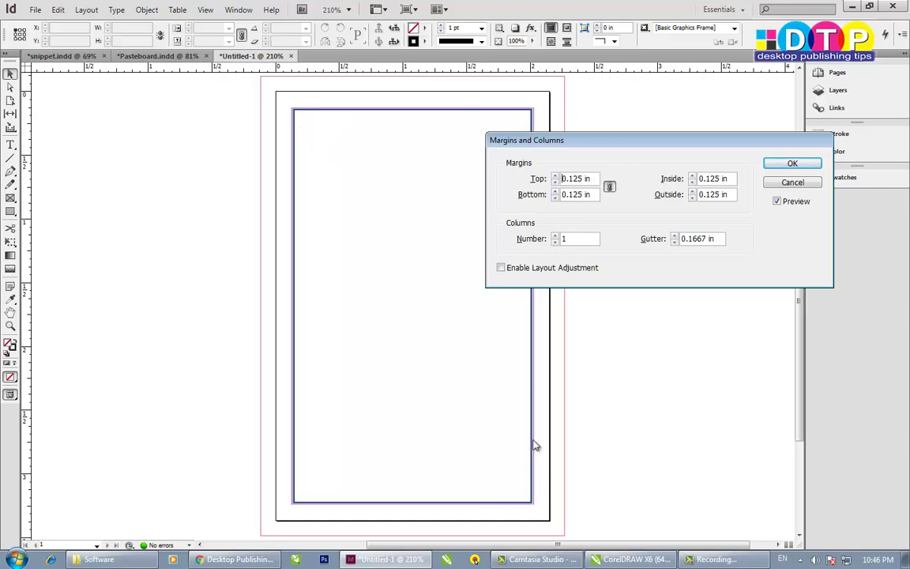
# - Enter 0.14 in for the linked margins, confirm, and check them against the border frame
pyautogui.moveTo(572, 180); pyautogui.dragTo(684, 183)
pyautogui.write('3')
pyautogui.press('Tab')
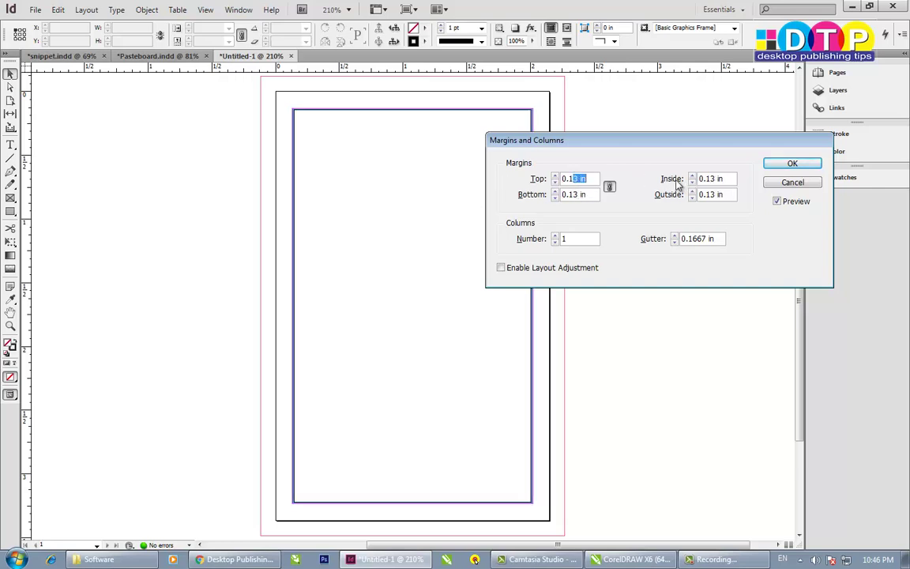
pyautogui.write('4')
pyautogui.press('Tab')
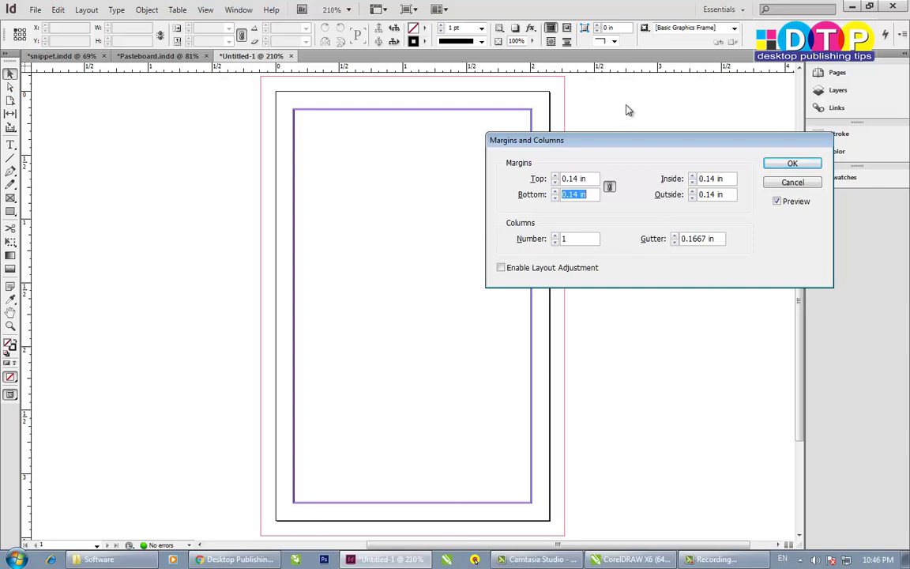
pyautogui.click(792, 164)
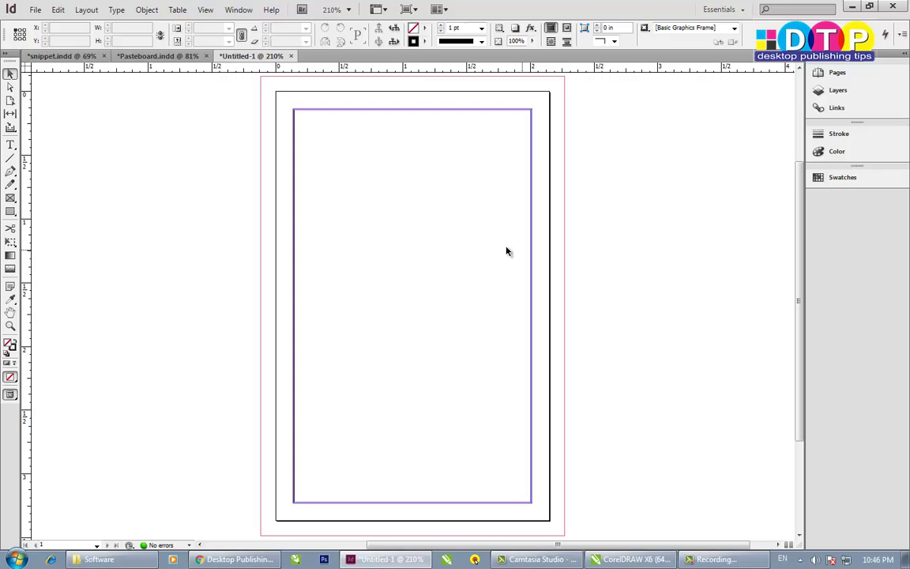
pyautogui.click(532, 179)
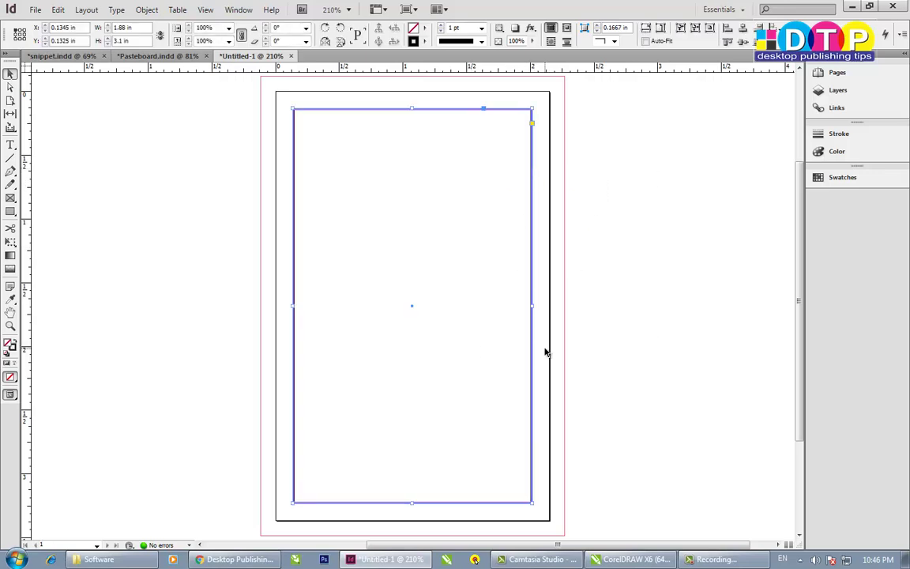
# - Deselect the card frame and toggle Preview to check the empty page
pyautogui.click(600, 372)
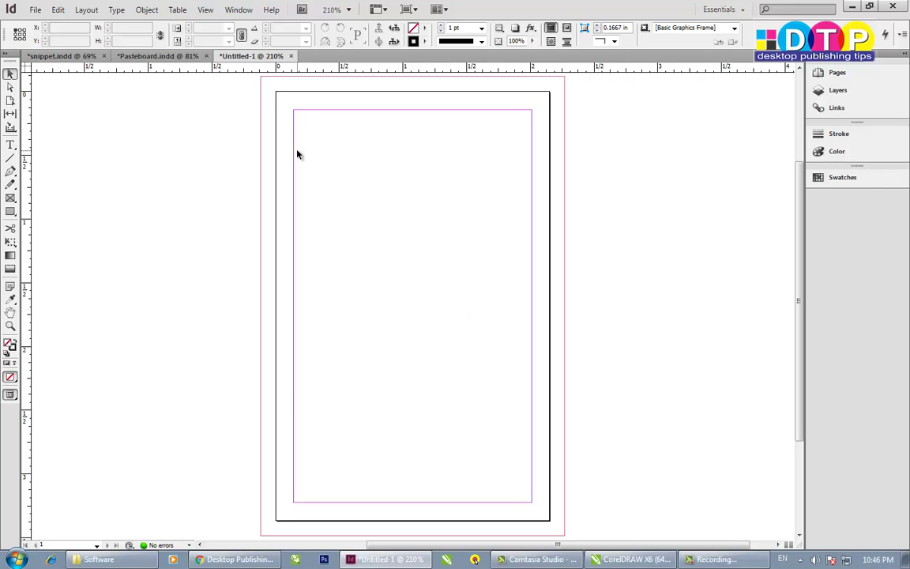
pyautogui.press('w')
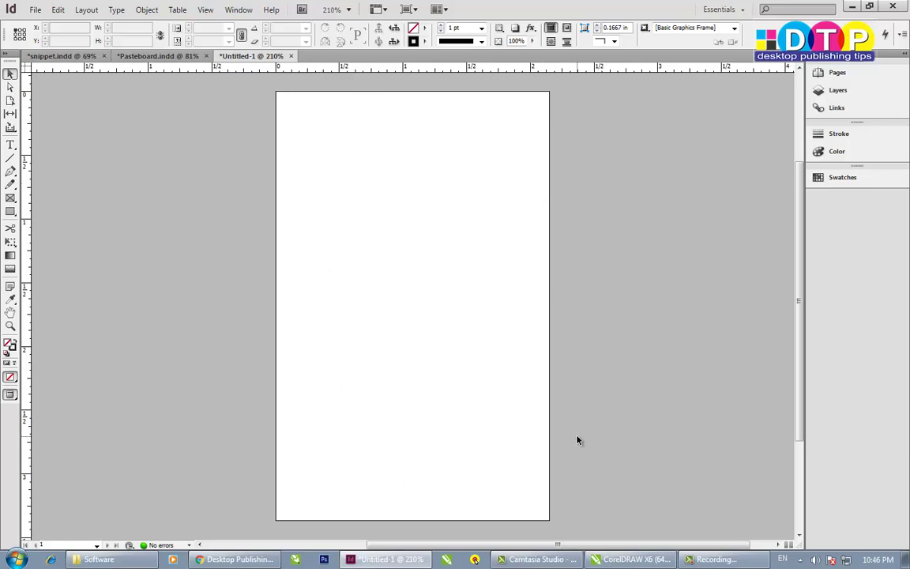
pyautogui.press('w')
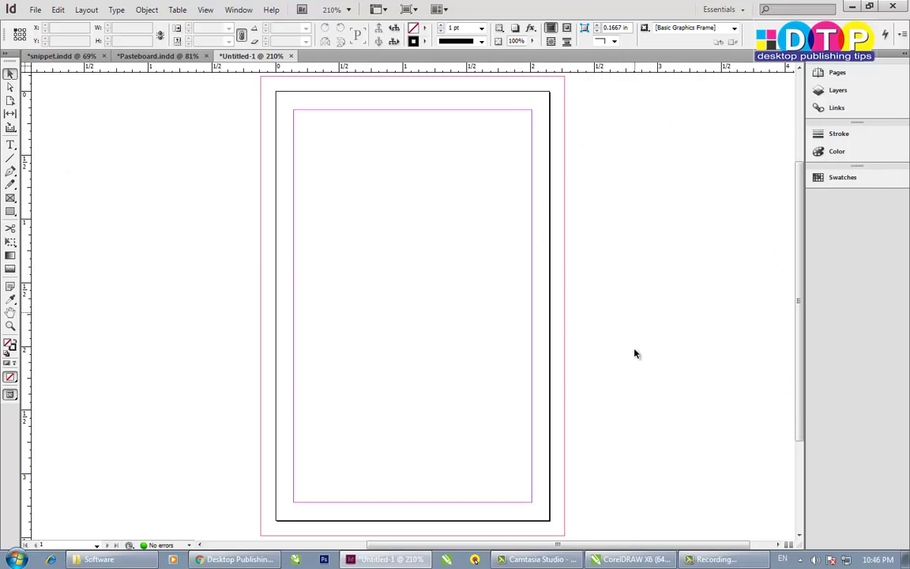
# - Zoom in around the card page, then bring up Card.cdr in CorelDRAW
pyautogui.scroll(-1, 644, 411)
pyautogui.scroll(2, 624, 450)
pyautogui.scroll(-1, 601, 434)
pyautogui.press('z')
pyautogui.rightClick(463, 379)
pyautogui.click(614, 3)
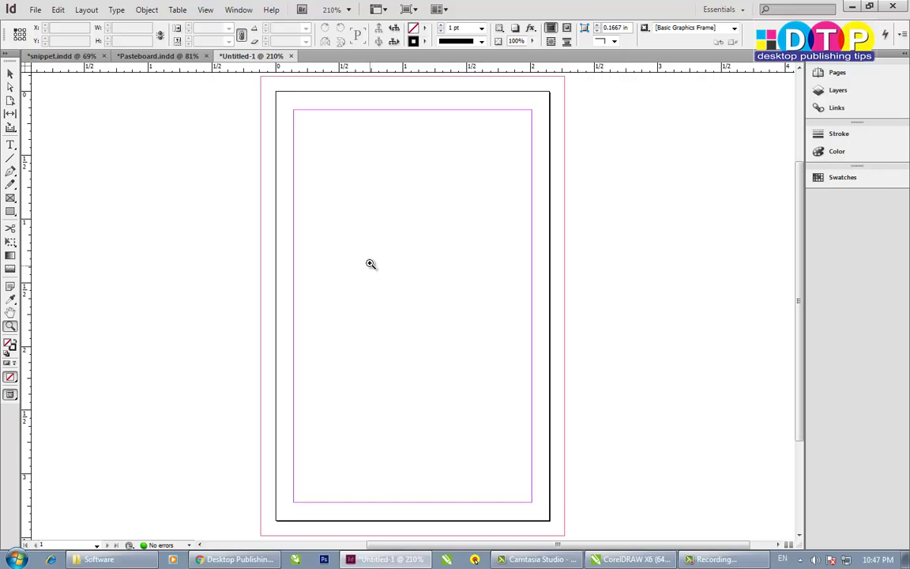
pyautogui.keyDown('alt'); pyautogui.click(371, 263); pyautogui.keyUp('alt')
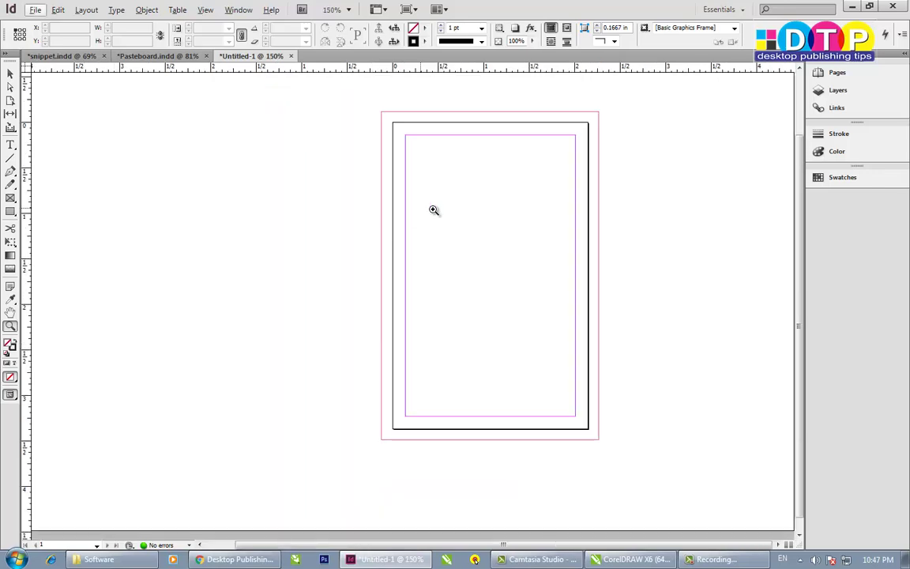
pyautogui.scroll(1, 426, 229)
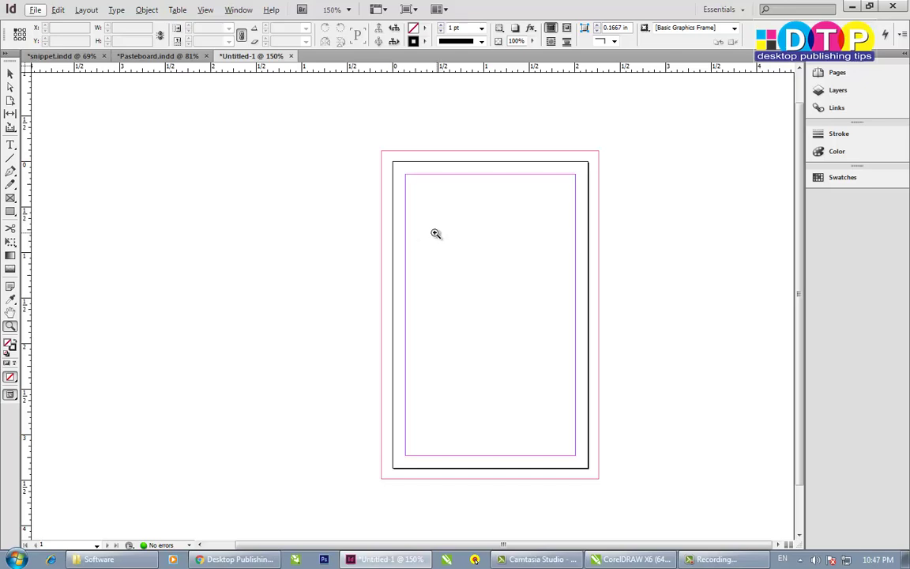
pyautogui.moveTo(369, 146); pyautogui.dragTo(584, 474)
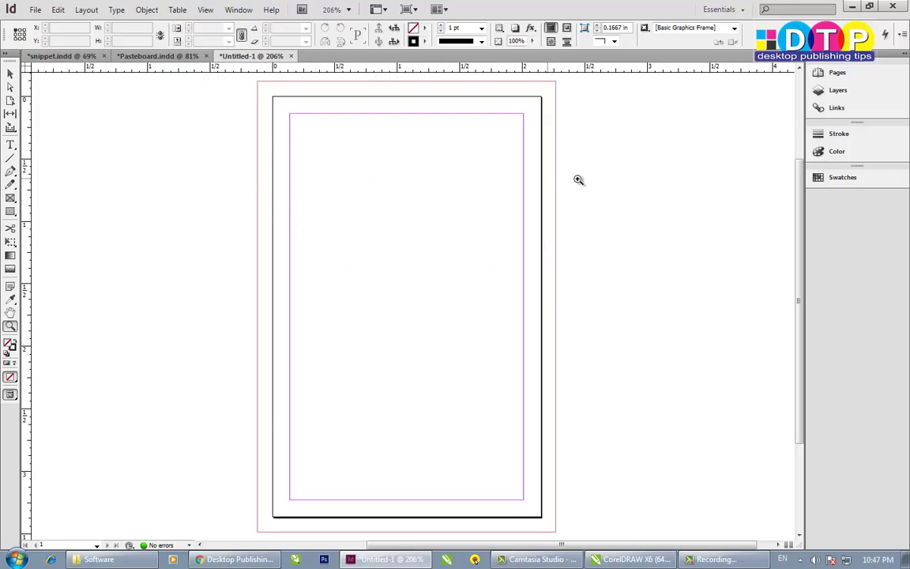
pyautogui.click(7, 72)
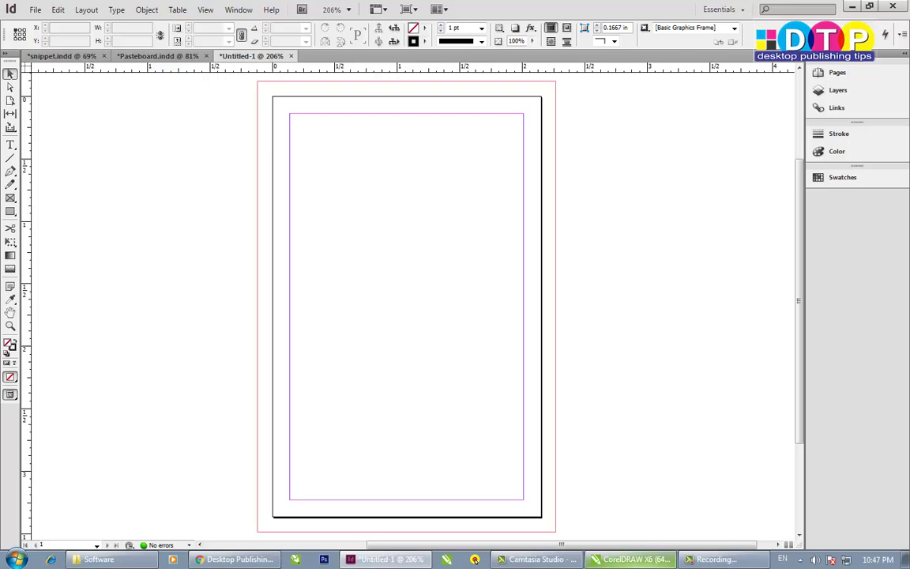
pyautogui.click(636, 560)
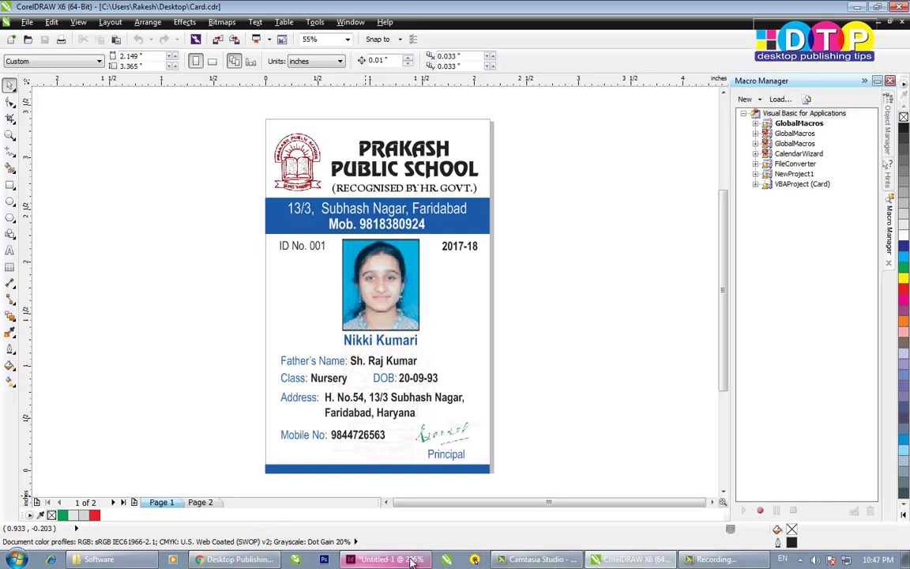
# - Capture the whole ID card with Snipping Tool and return to InDesign
pyautogui.press('super')
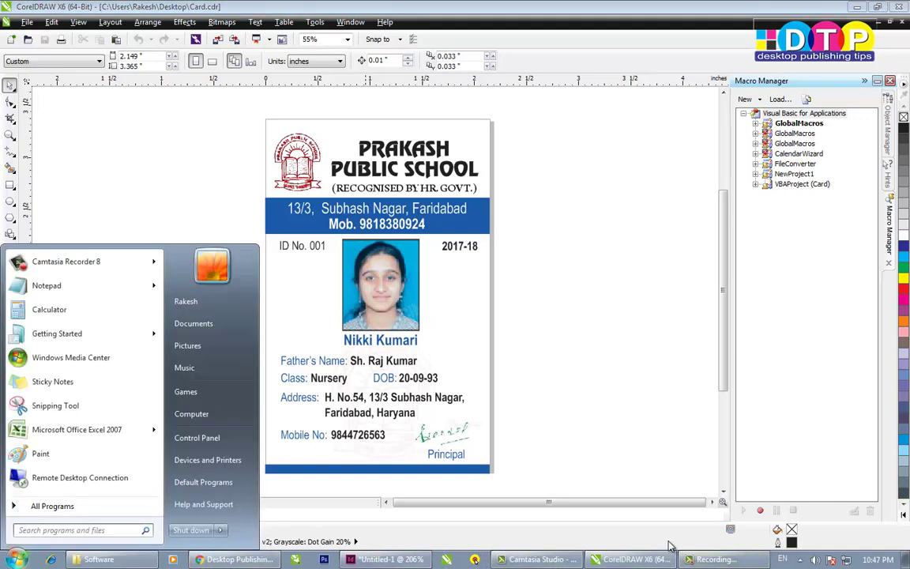
pyautogui.write('snippi')
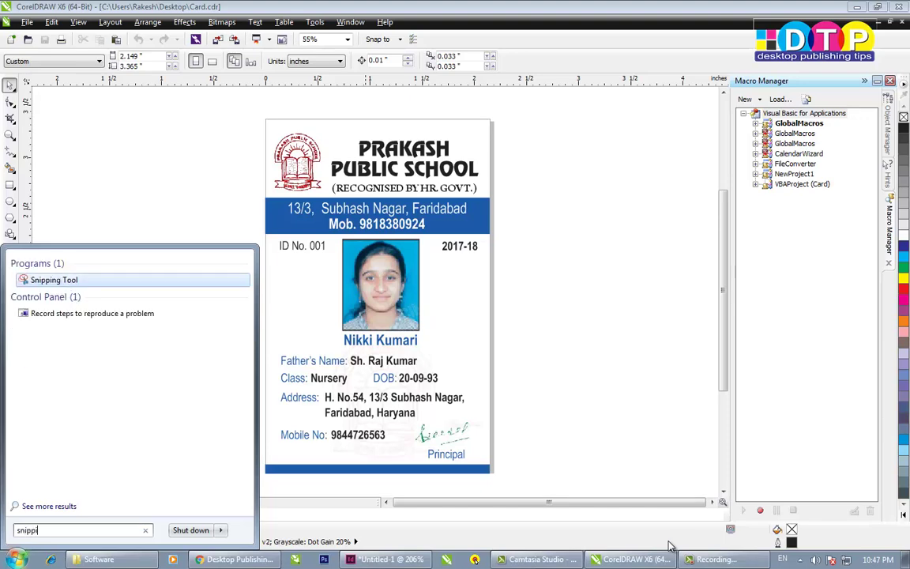
pyautogui.click(262, 273)
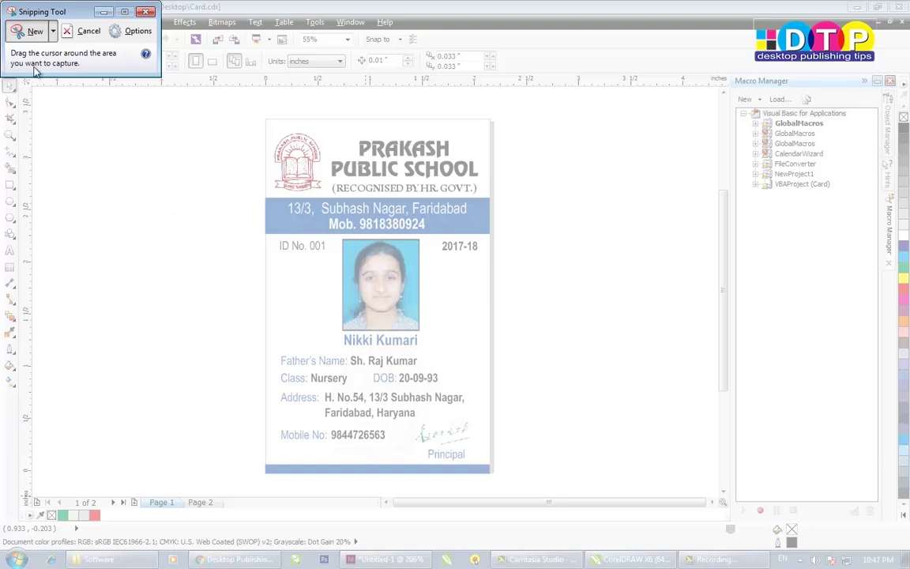
pyautogui.moveTo(266, 120); pyautogui.dragTo(491, 474)
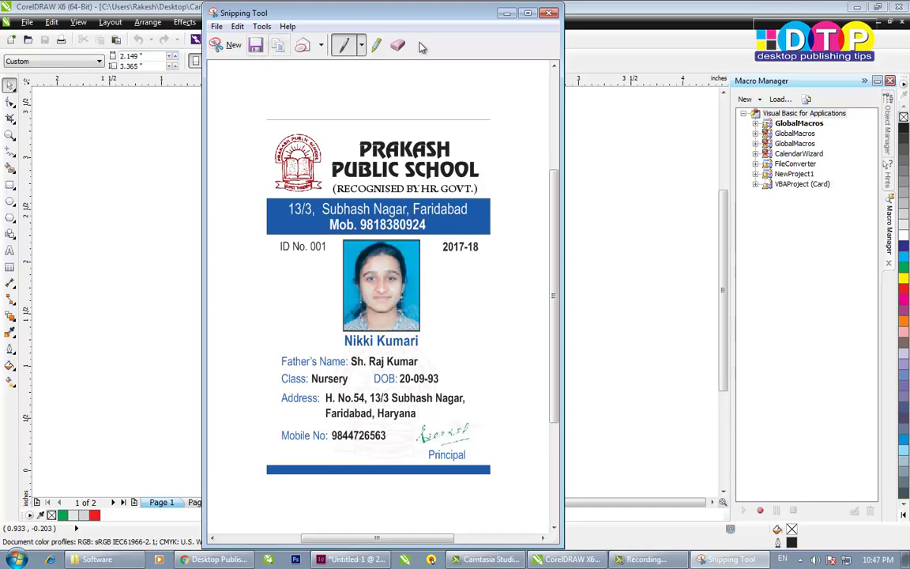
pyautogui.click(518, 16)
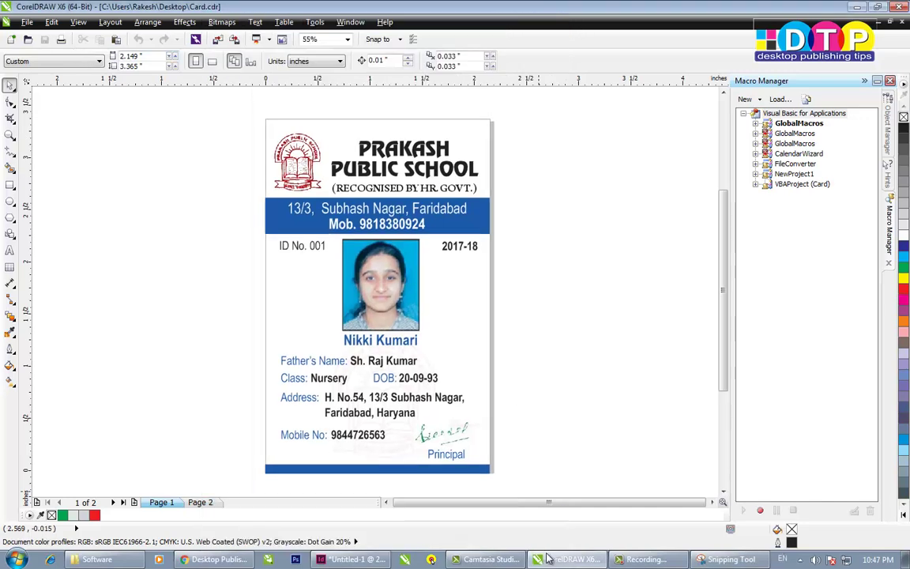
pyautogui.click(348, 559)
# - Paste the ID card snip and move it beside the page, undoing two trial crops
pyautogui.hotkey('ctrl', 'v')
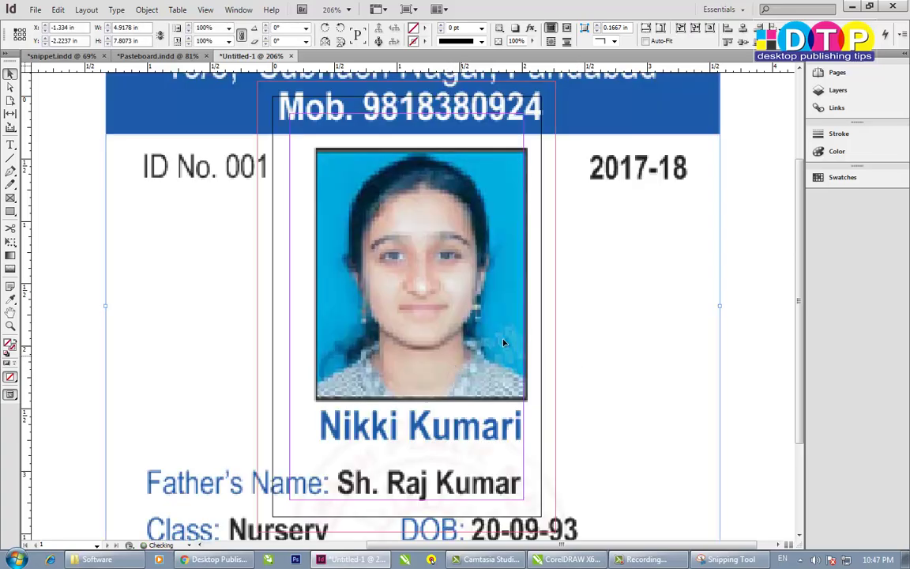
pyautogui.scroll(-3, 431, 337)
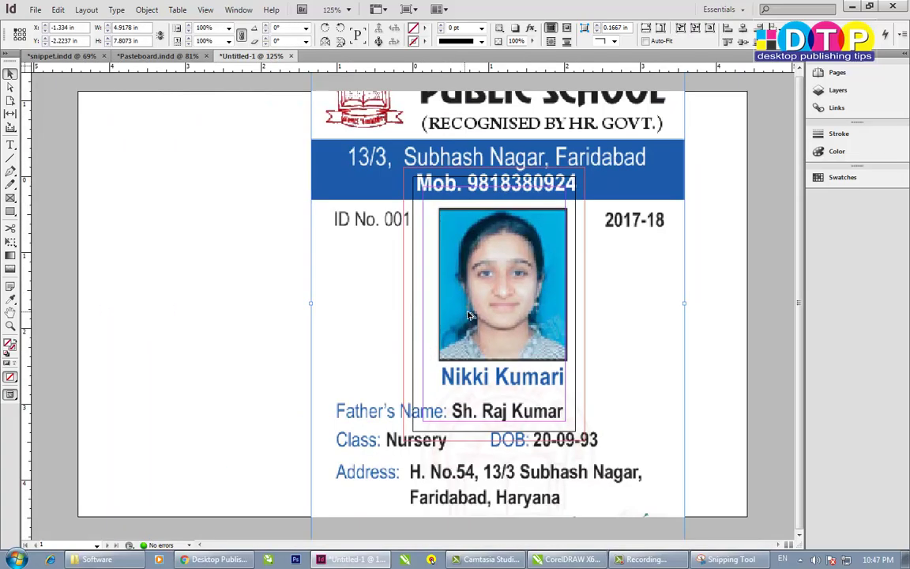
pyautogui.scroll(-1, 423, 282)
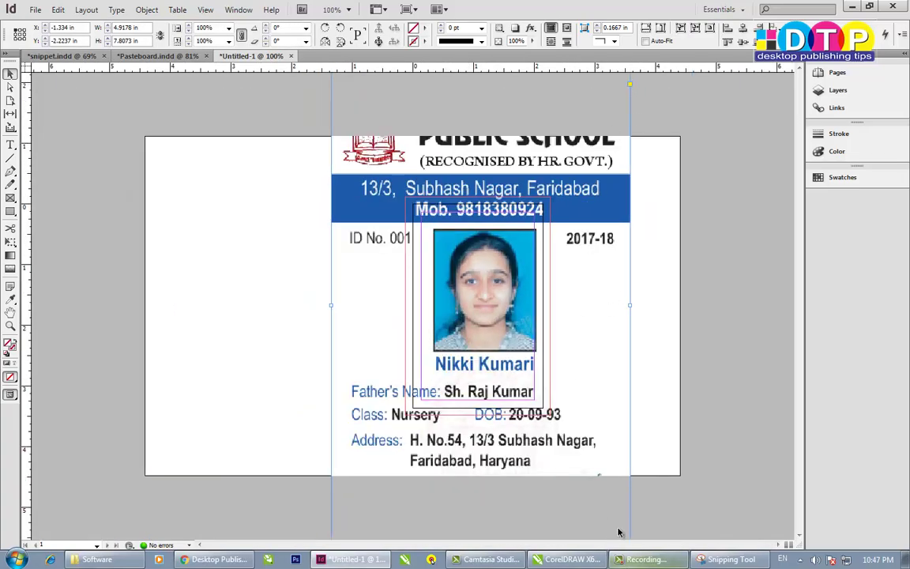
pyautogui.moveTo(573, 288); pyautogui.dragTo(369, 374)
pyautogui.moveTo(425, 154); pyautogui.dragTo(277, 392)
pyautogui.hotkey('ctrl', 'z')
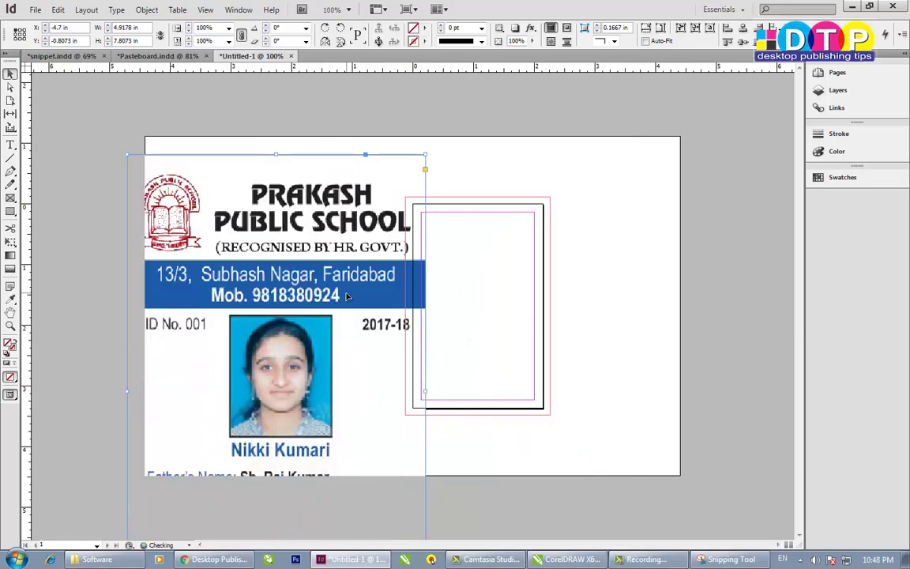
pyautogui.moveTo(425, 154); pyautogui.dragTo(333, 302)
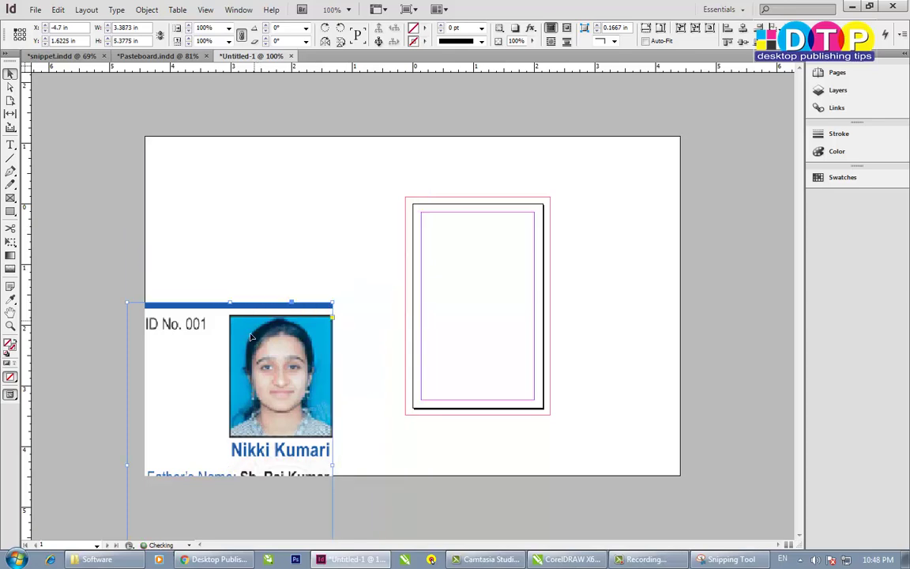
pyautogui.hotkey('ctrl', 'z')
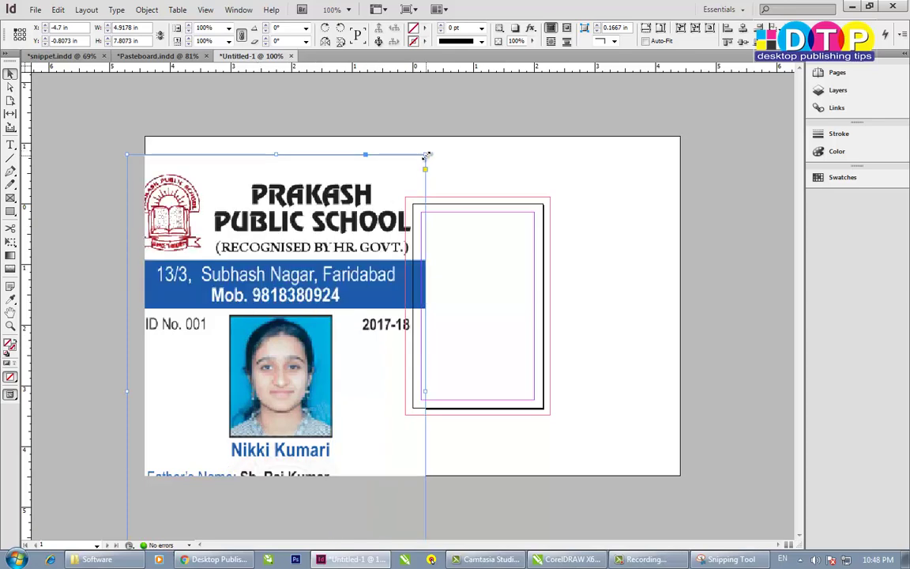
# - Scale the card snip down proportionally to about 2.14 × 3.40 in
pyautogui.moveTo(425, 155); pyautogui.dragTo(264, 290)
pyautogui.moveTo(286, 348); pyautogui.dragTo(344, 216)
pyautogui.moveTo(396, 498); pyautogui.dragTo(315, 365)
pyautogui.moveTo(297, 260); pyautogui.dragTo(328, 327)
pyautogui.hotkey('ctrl', 'z')
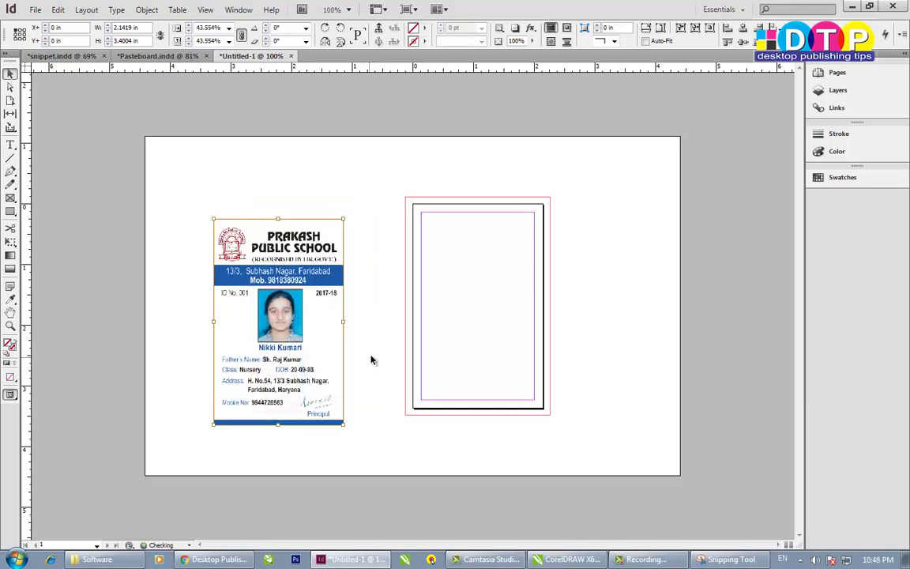
# - Place copies of the card to the left and right of the empty page
pyautogui.click(371, 359)
pyautogui.click(299, 355)
pyautogui.moveTo(297, 354); pyautogui.dragTo(62, 350)
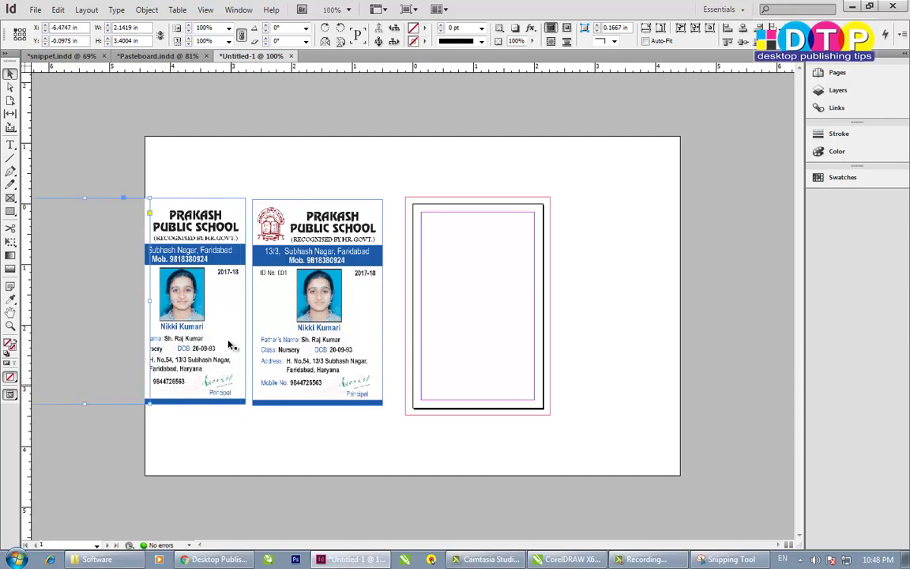
pyautogui.moveTo(324, 320); pyautogui.dragTo(643, 318)
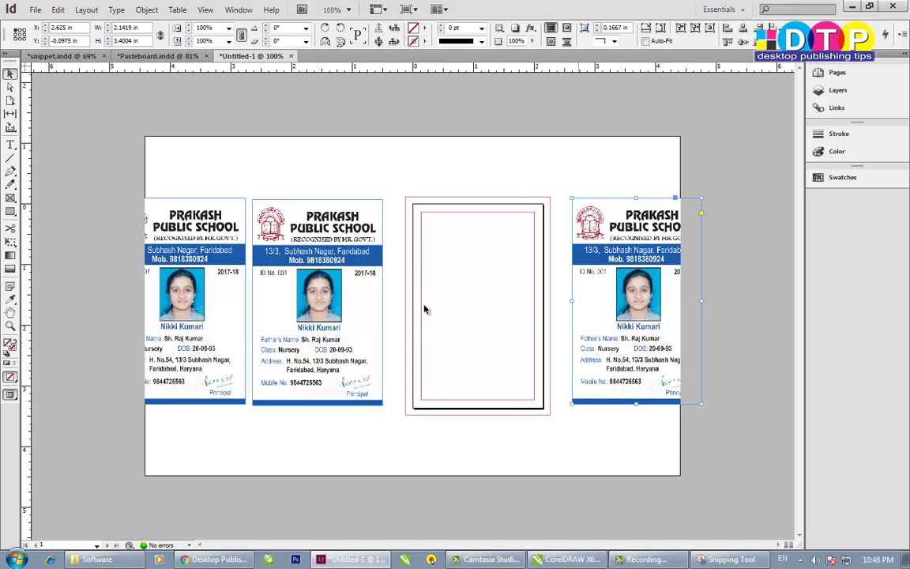
# - Set the pasteboard's horizontal margin to 35 in under Guides & Pasteboard preferences
pyautogui.click(58, 11)
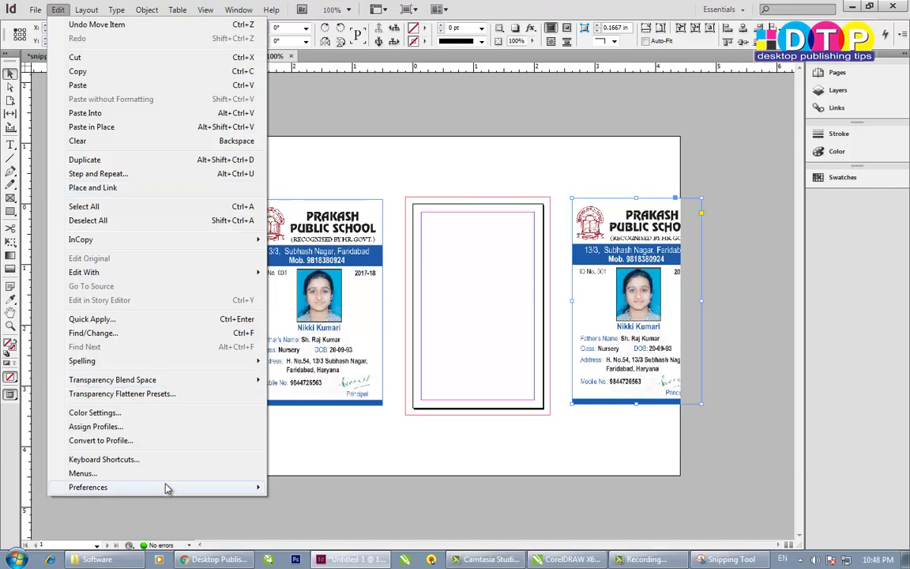
pyautogui.moveTo(226, 490)
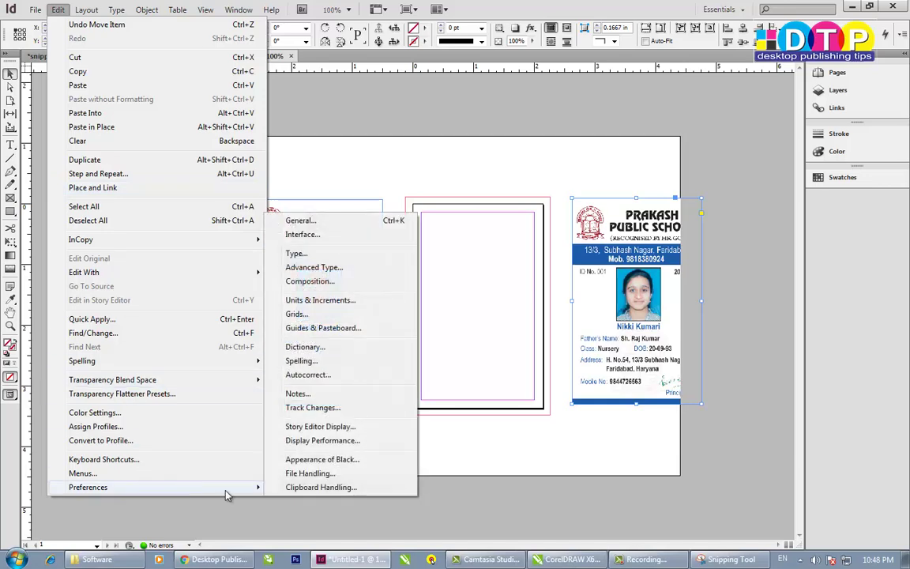
pyautogui.click(335, 337)
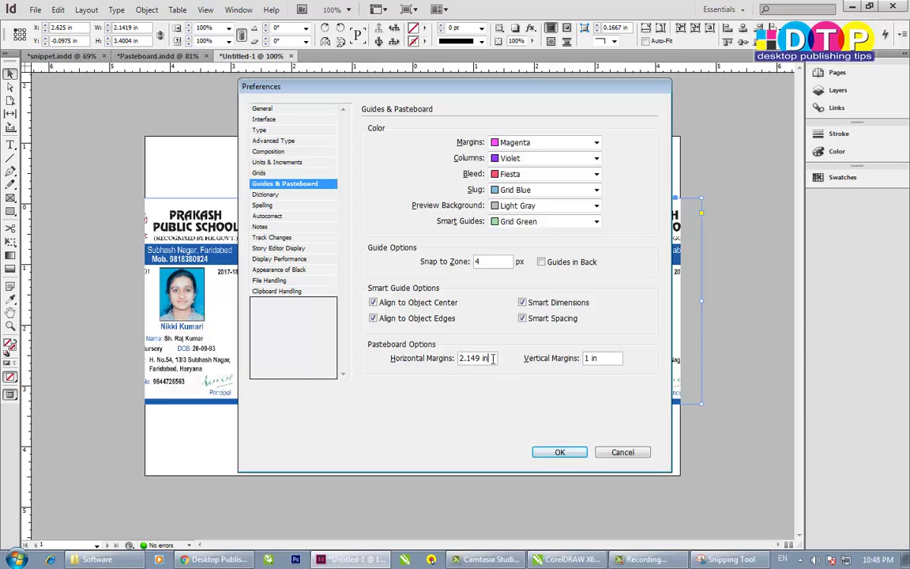
pyautogui.moveTo(488, 359); pyautogui.dragTo(393, 360)
pyautogui.write('55')
pyautogui.click(559, 452)
pyautogui.hscroll(6, 534, 357)
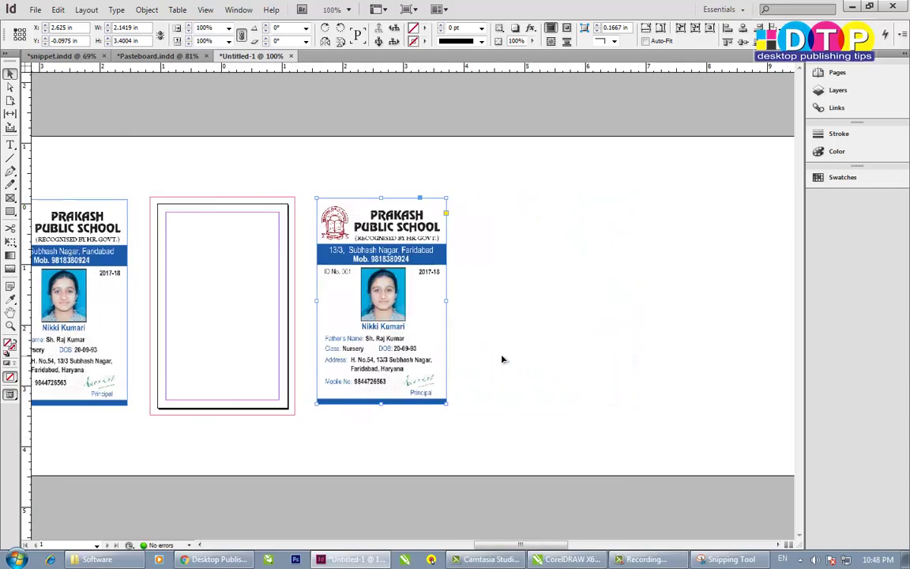
pyautogui.moveTo(136, 333); pyautogui.dragTo(663, 332)
pyautogui.hscroll(-6, 214, 376)
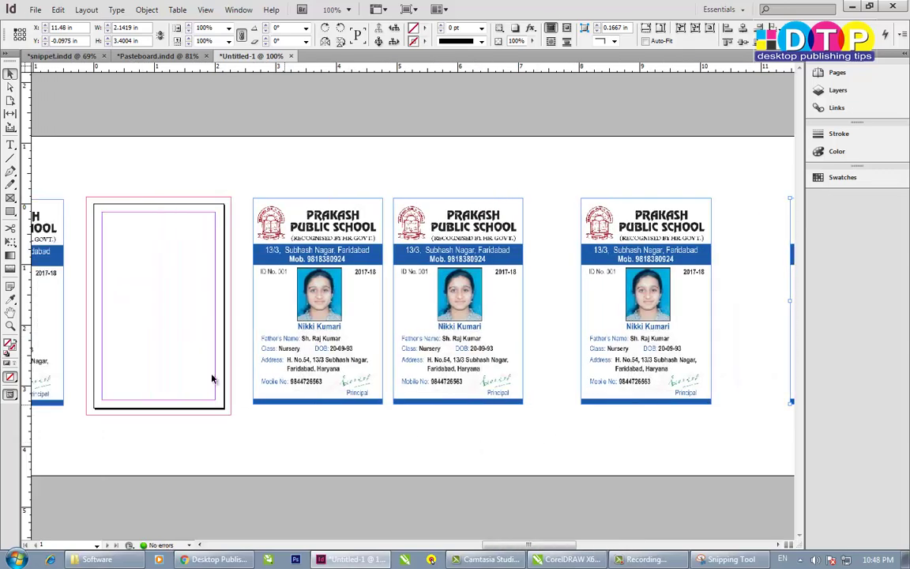
pyautogui.hscroll(-3, 244, 373)
pyautogui.hscroll(8, 544, 401)
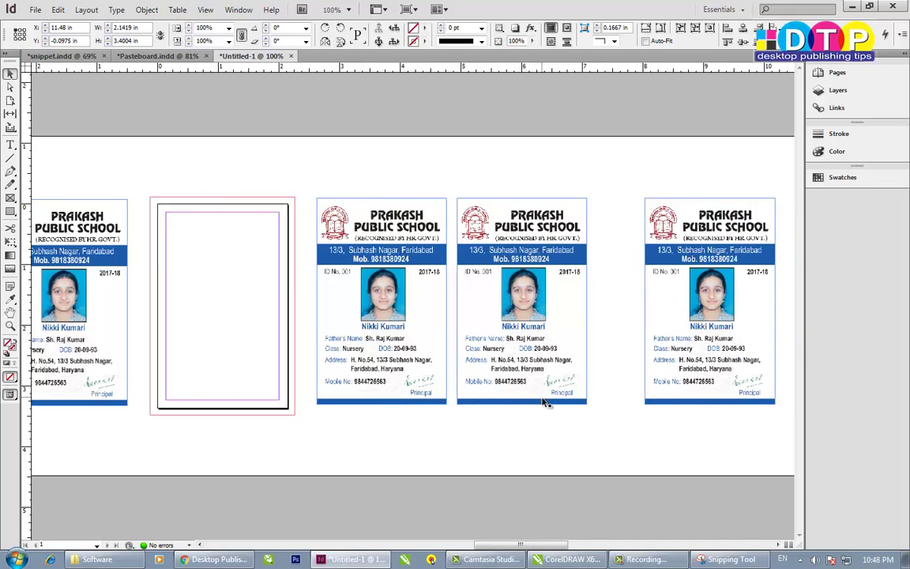
pyautogui.moveTo(704, 436); pyautogui.dragTo(375, 302)
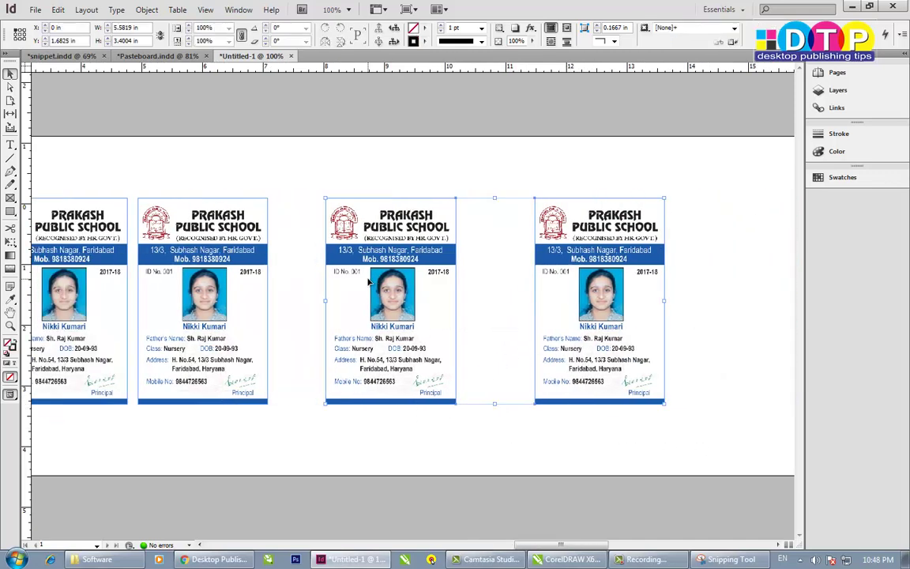
pyautogui.press('Delete')
pyautogui.hscroll(-5, 372, 369)
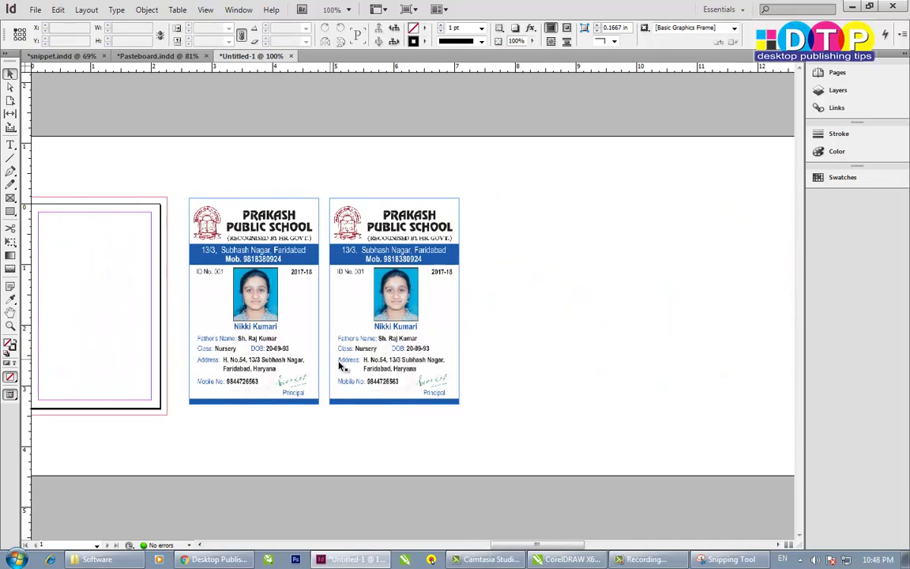
pyautogui.hscroll(-2, 399, 379)
pyautogui.hscroll(1, 406, 370)
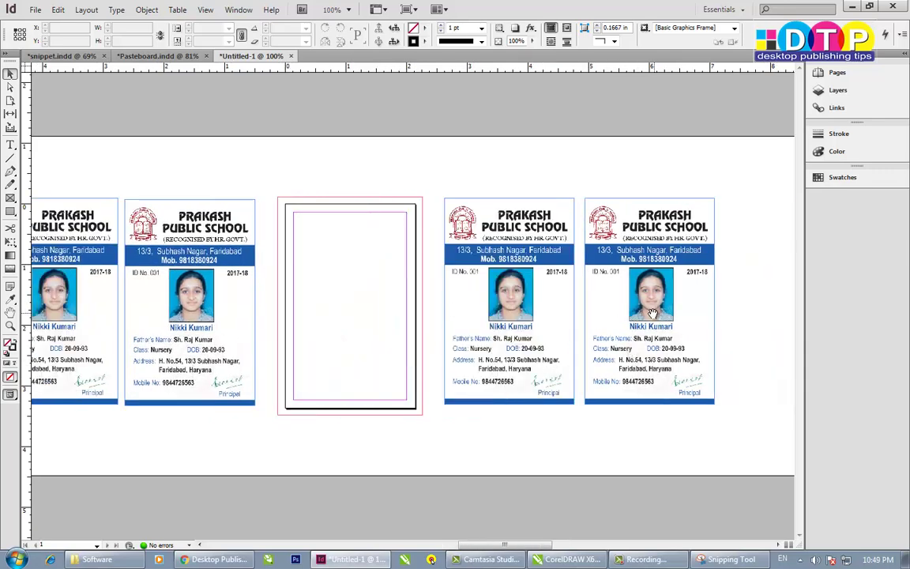
pyautogui.press('w')
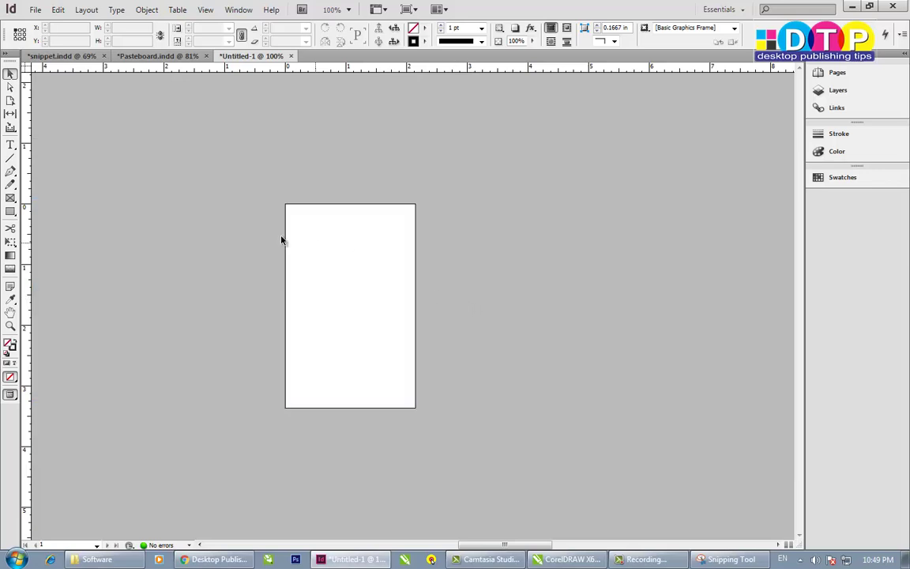
pyautogui.press('w')
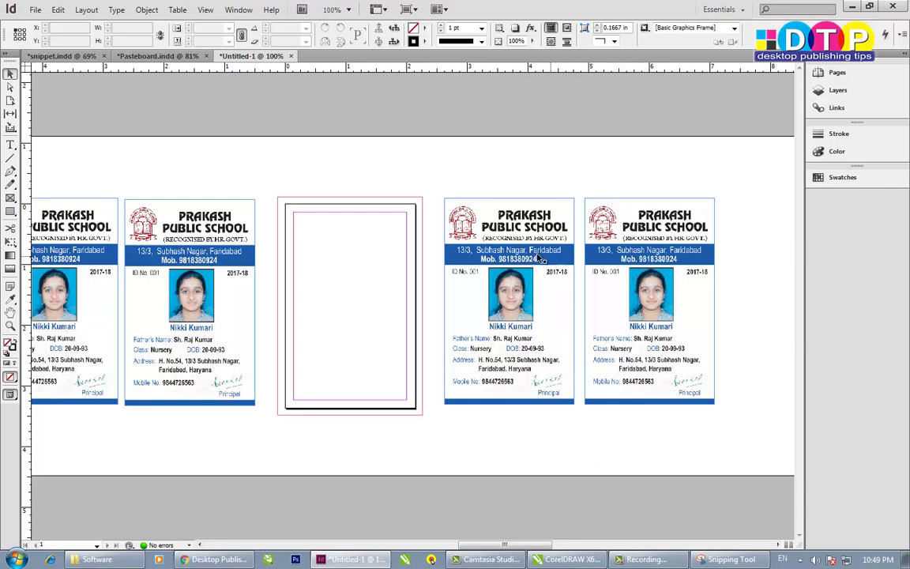
# - Show the still-empty Links panel, then collapse the side panel dock to icons
pyautogui.click(830, 108)
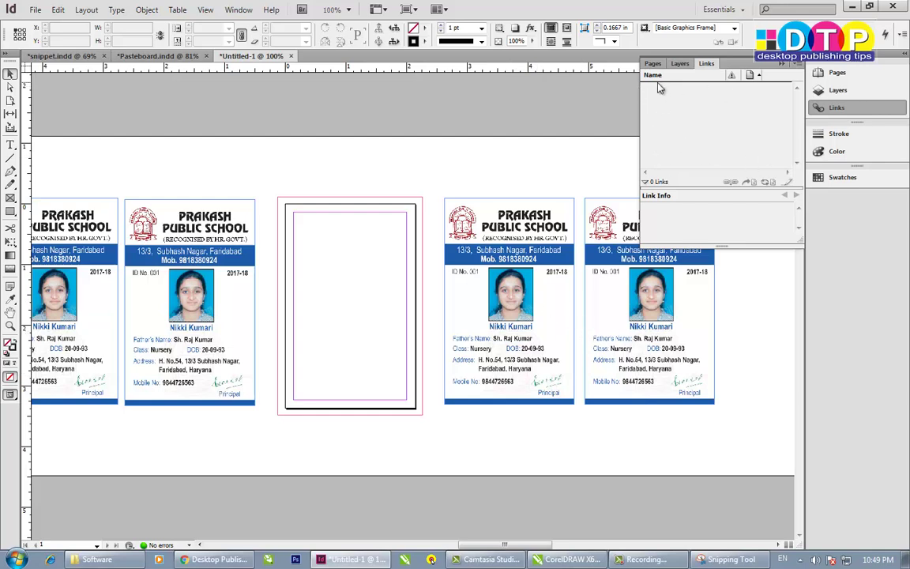
pyautogui.click(238, 10)
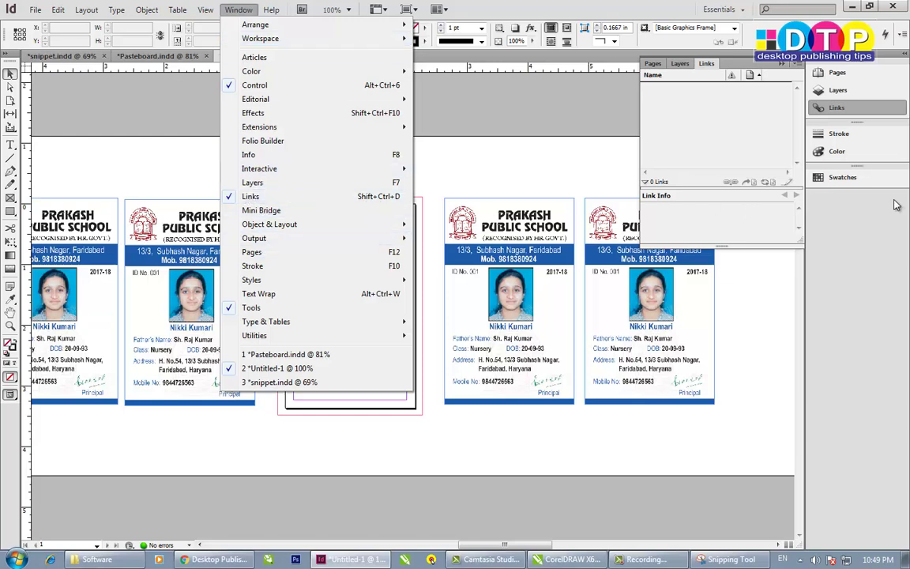
pyautogui.click(880, 239)
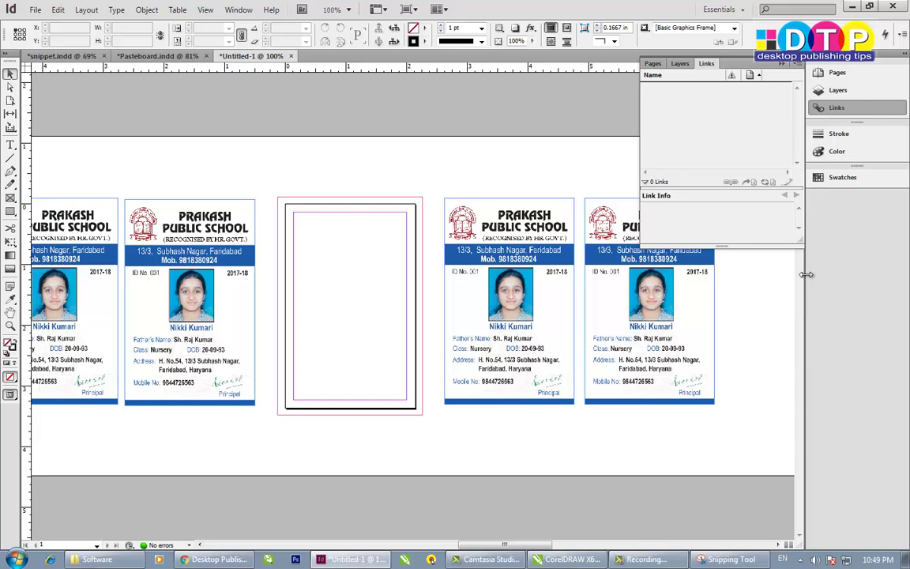
pyautogui.moveTo(806, 274); pyautogui.dragTo(879, 274)
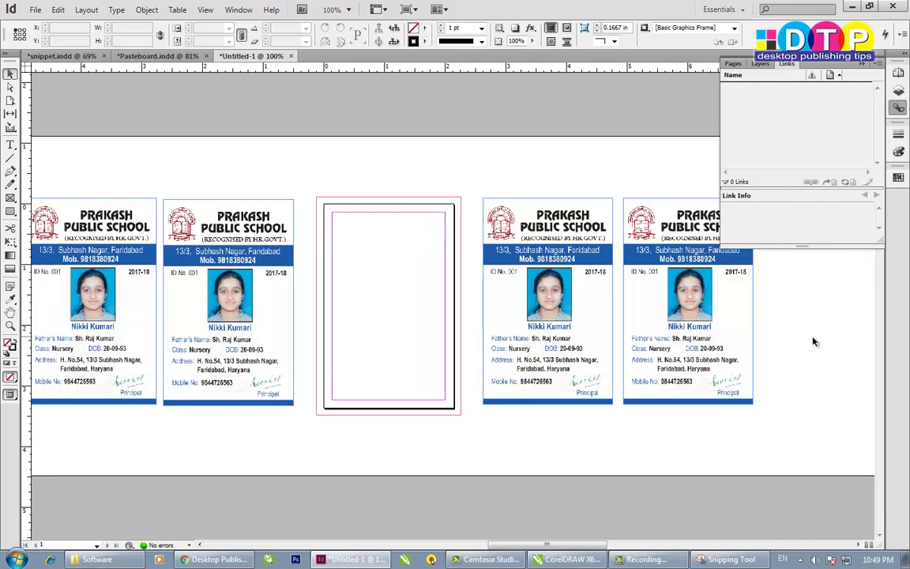
pyautogui.moveTo(500, 561)
# - Switch to CorelDRAW and select the principal's signature and school logo, cancelling an early Export
pyautogui.click(570, 560)
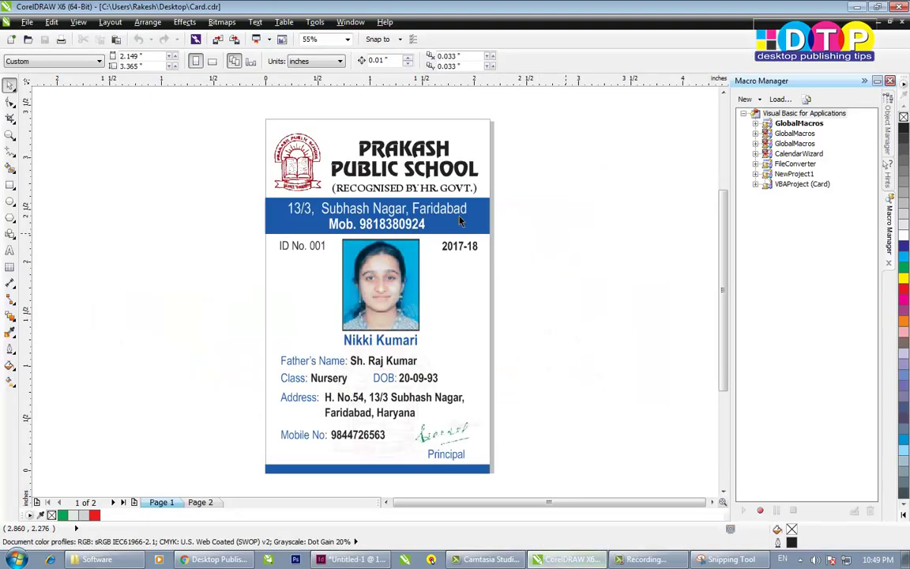
pyautogui.click(423, 433)
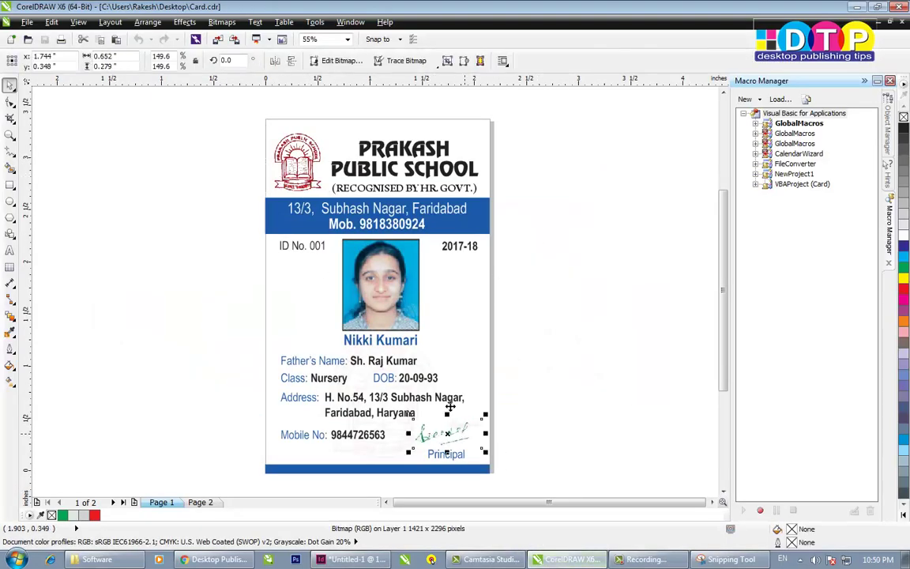
pyautogui.click(282, 163)
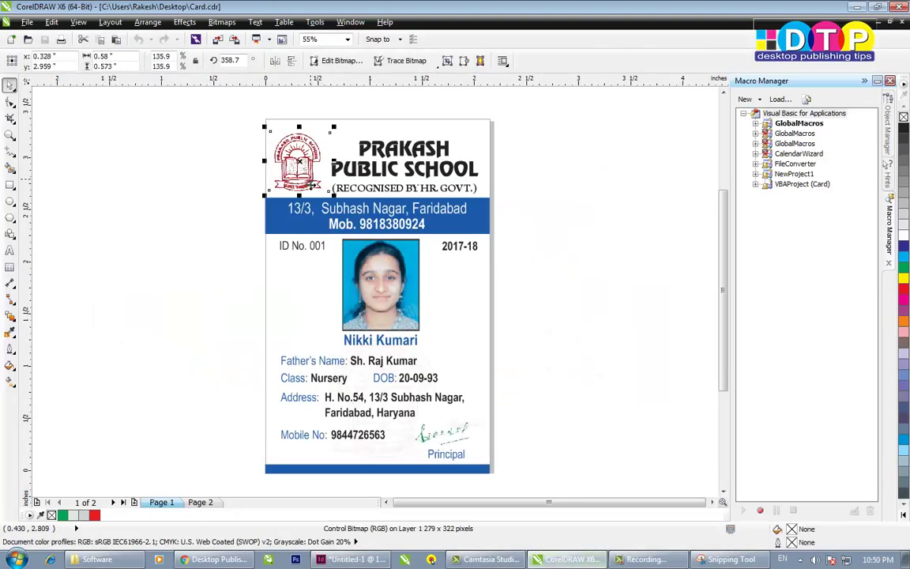
pyautogui.click(234, 40)
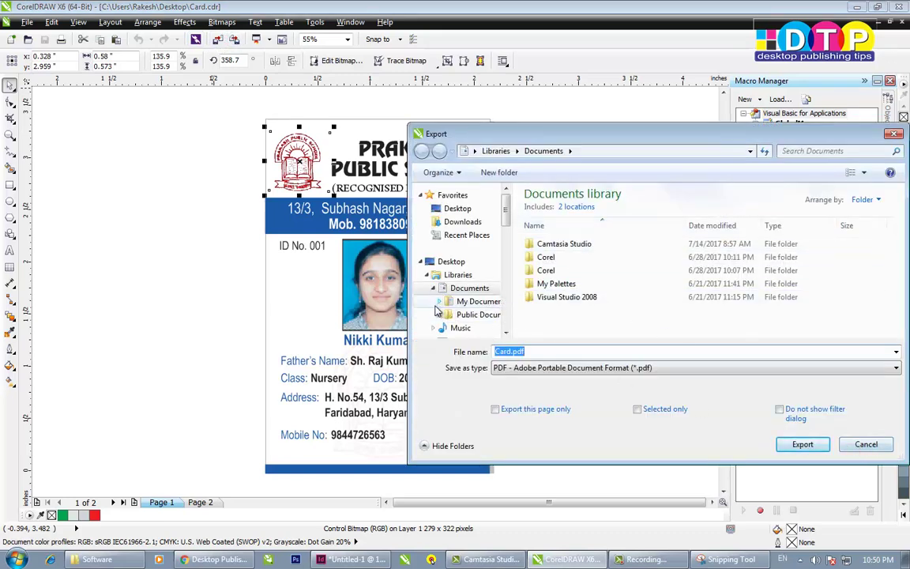
pyautogui.click(866, 444)
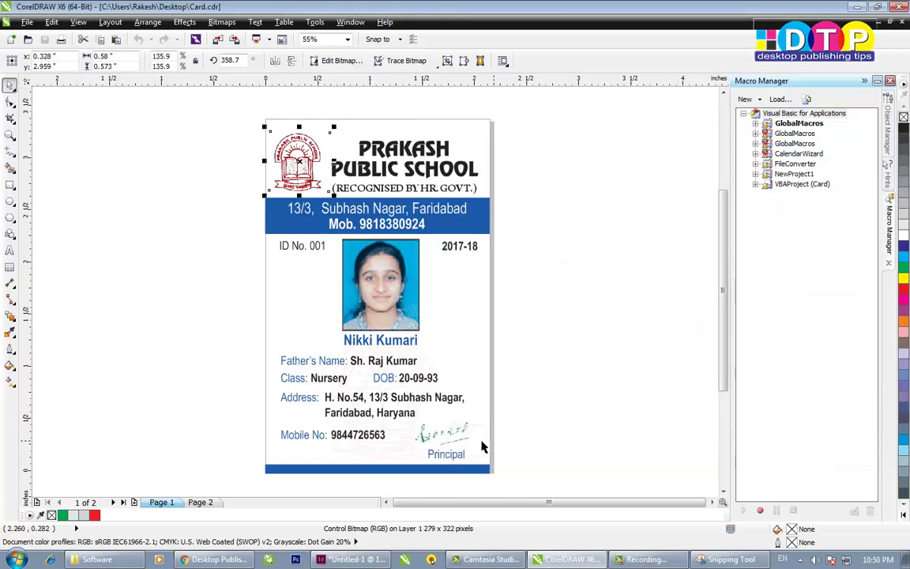
# - Select the logo and signature together, undoing stray moves, and bring up Export with Ctrl+E
pyautogui.keyDown('shift'); pyautogui.click(439, 444); pyautogui.keyUp('shift')
pyautogui.moveTo(440, 443); pyautogui.dragTo(594, 430)
pyautogui.hotkey('ctrl', 'z')
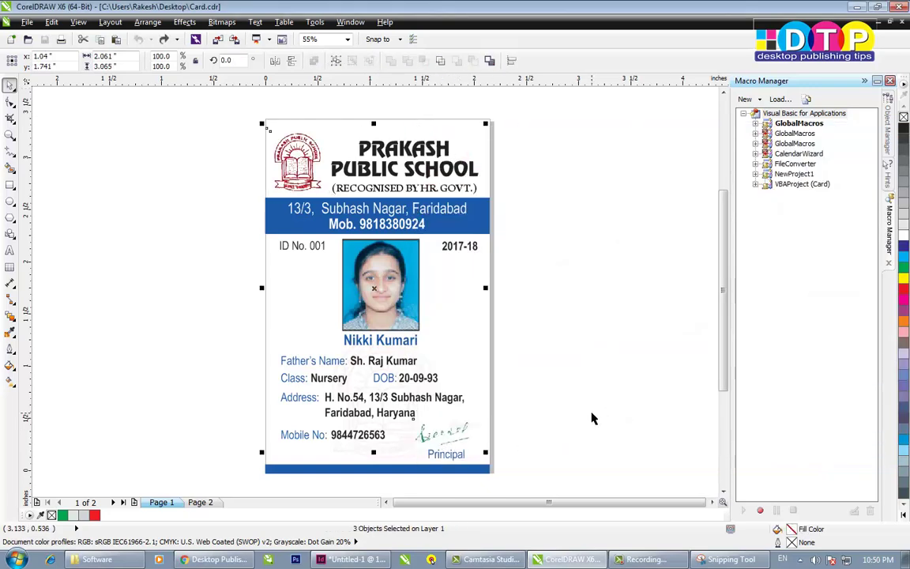
pyautogui.moveTo(456, 430); pyautogui.dragTo(493, 429)
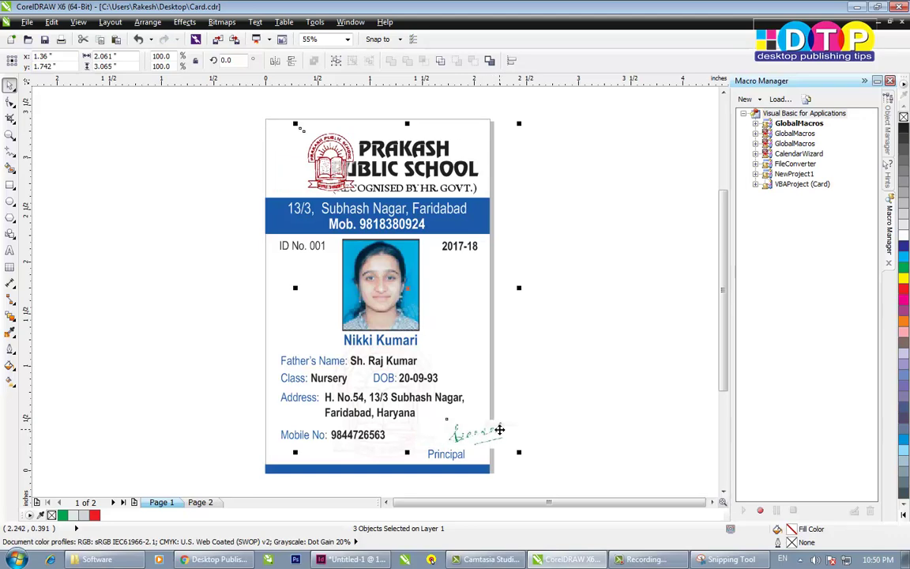
pyautogui.hotkey('ctrl', 'z')
pyautogui.hotkey('ctrl', 'e')
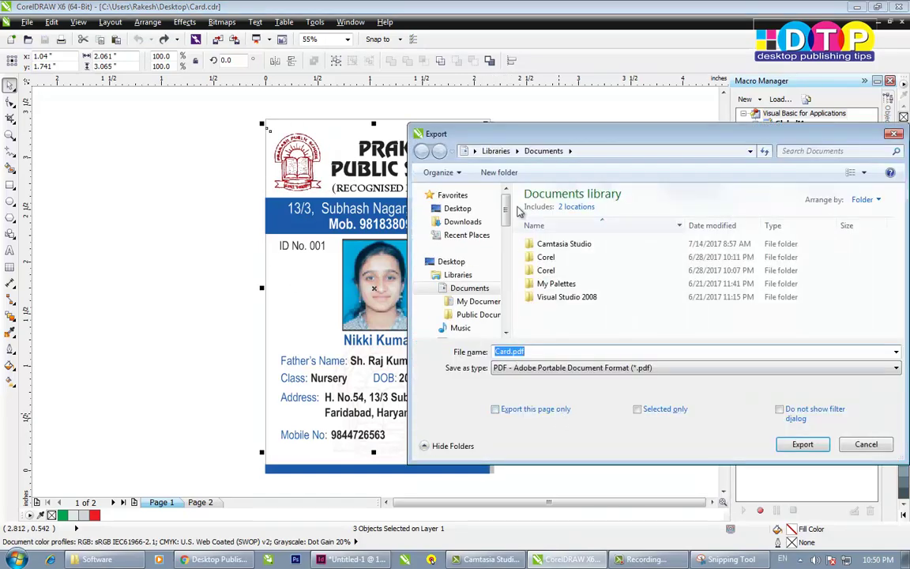
# - Set the export format to Photoshop PSD
pyautogui.click(579, 368)
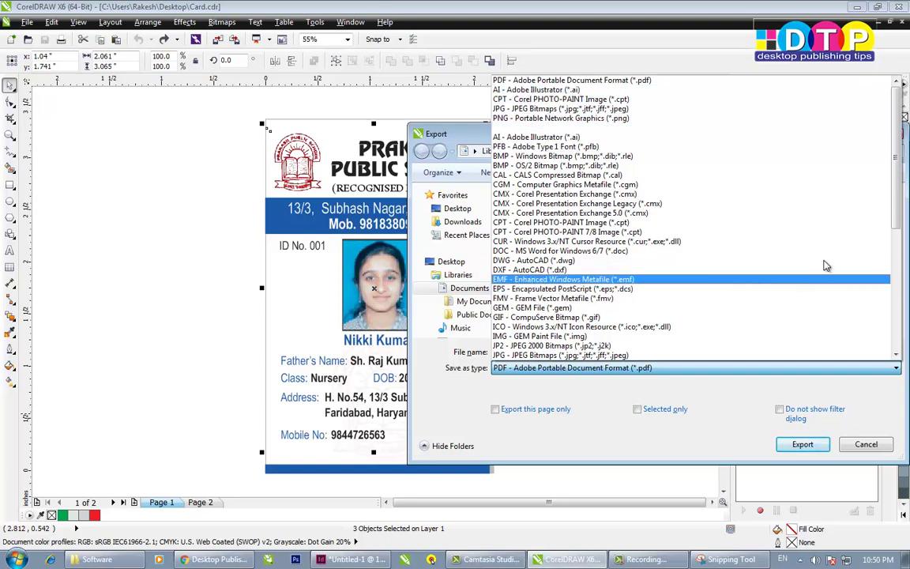
pyautogui.moveTo(896, 212); pyautogui.dragTo(896, 322)
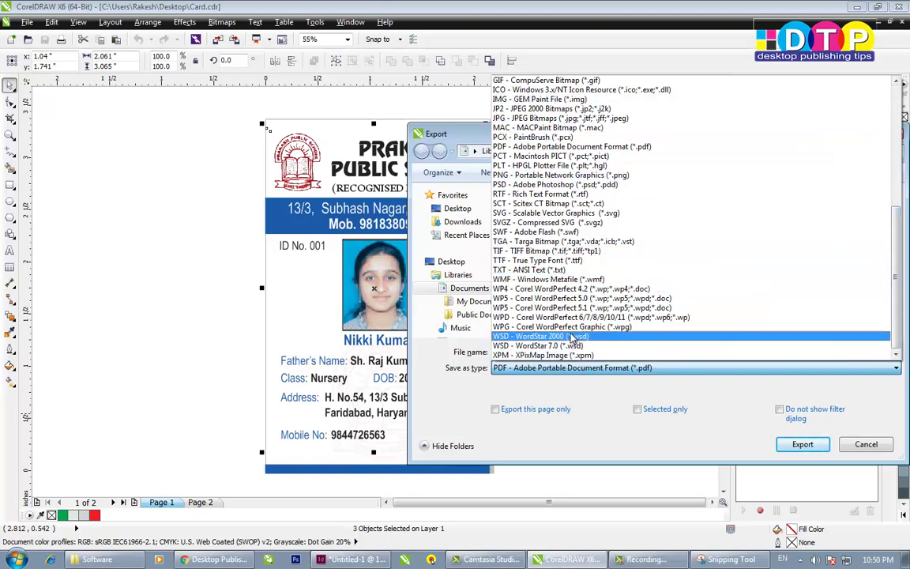
pyautogui.click(525, 184)
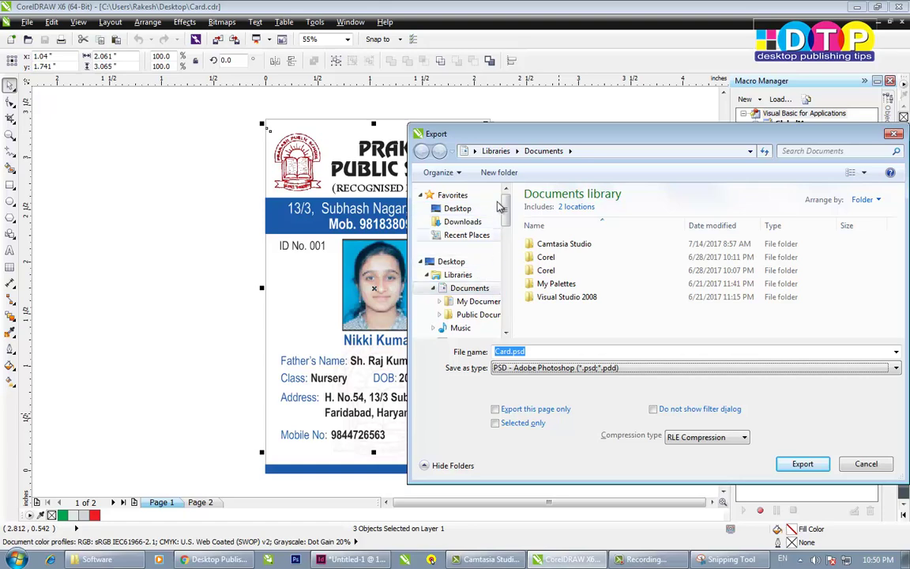
pyautogui.scroll(-1, 511, 210)
pyautogui.scroll(-6, 510, 209)
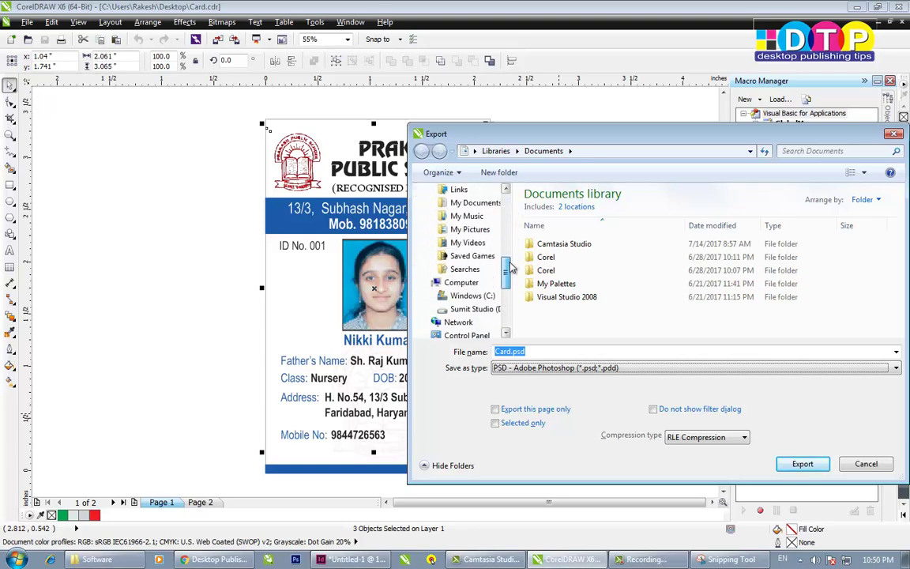
# - Create the folder D:\School id Card\Links as the save location
pyautogui.click(489, 309)
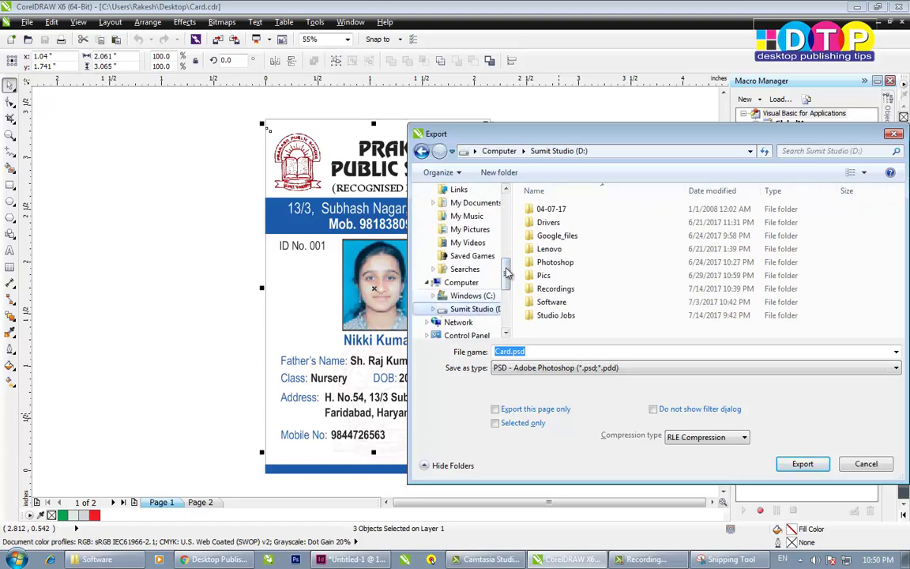
pyautogui.click(497, 172)
pyautogui.write('SC')
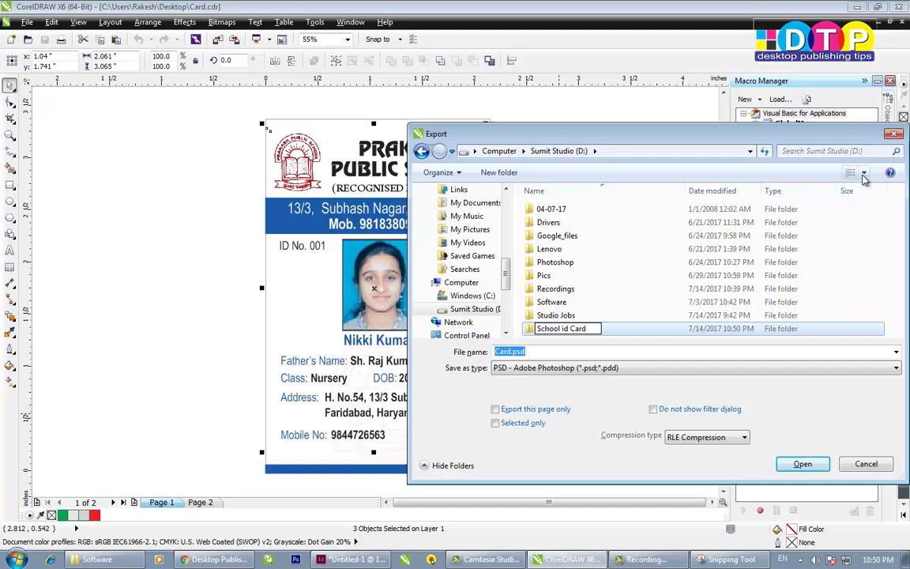
pyautogui.press('Return')
pyautogui.doubleClick(545, 329)
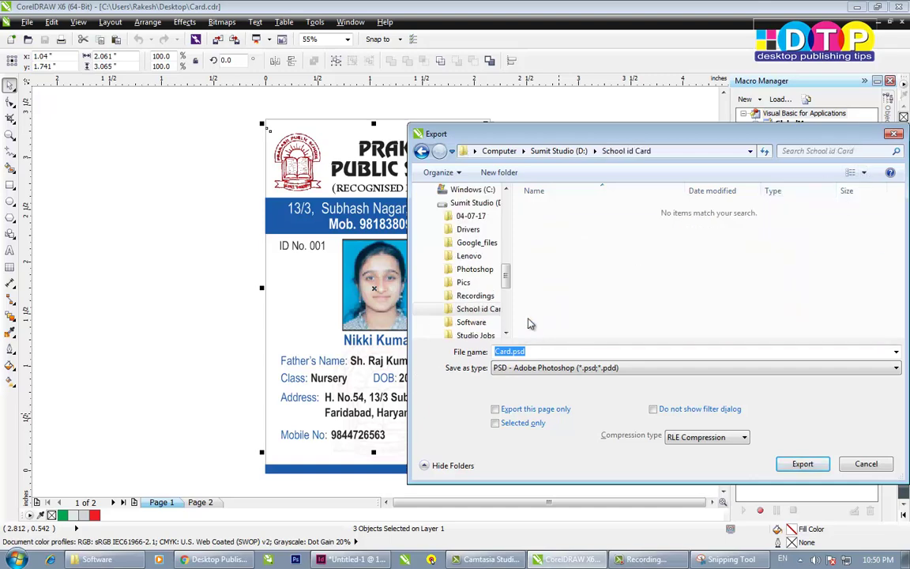
pyautogui.click(499, 172)
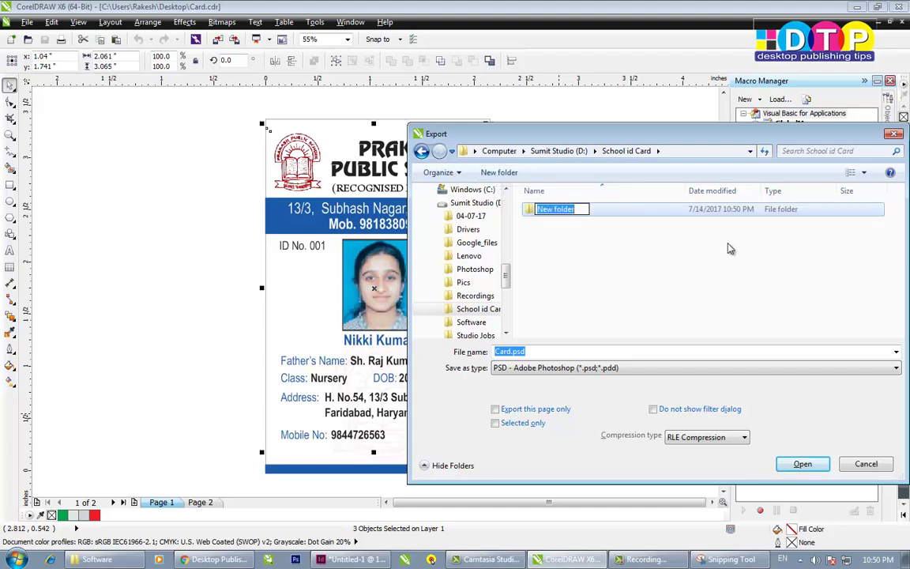
pyautogui.write('Links')
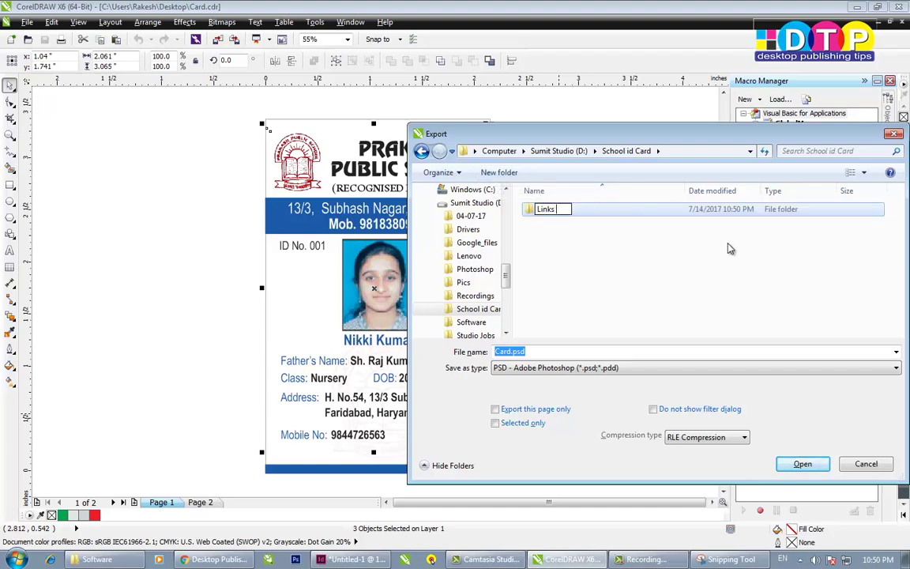
pyautogui.click(565, 271)
pyautogui.doubleClick(534, 211)
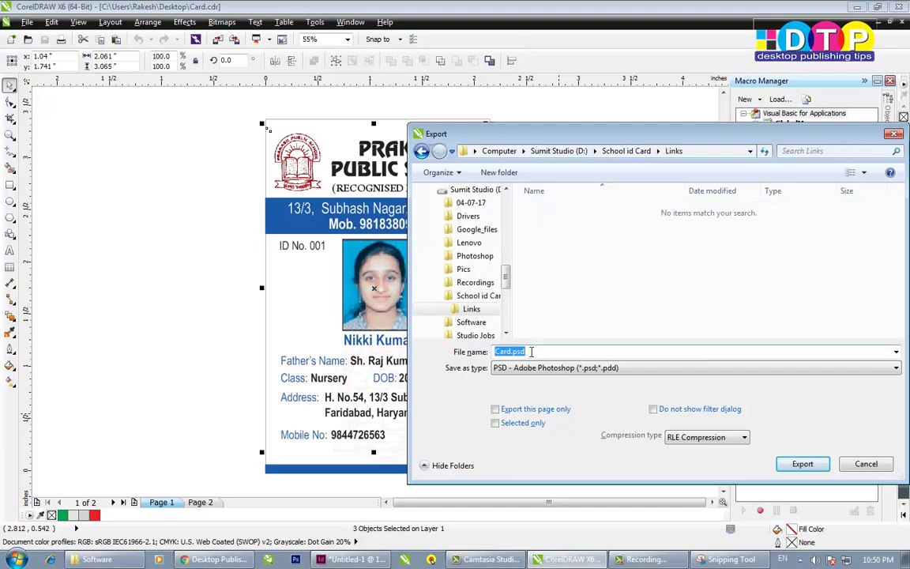
# - Name the file 'Logo - signature', limit it to selected objects, and export
pyautogui.write('Lo')
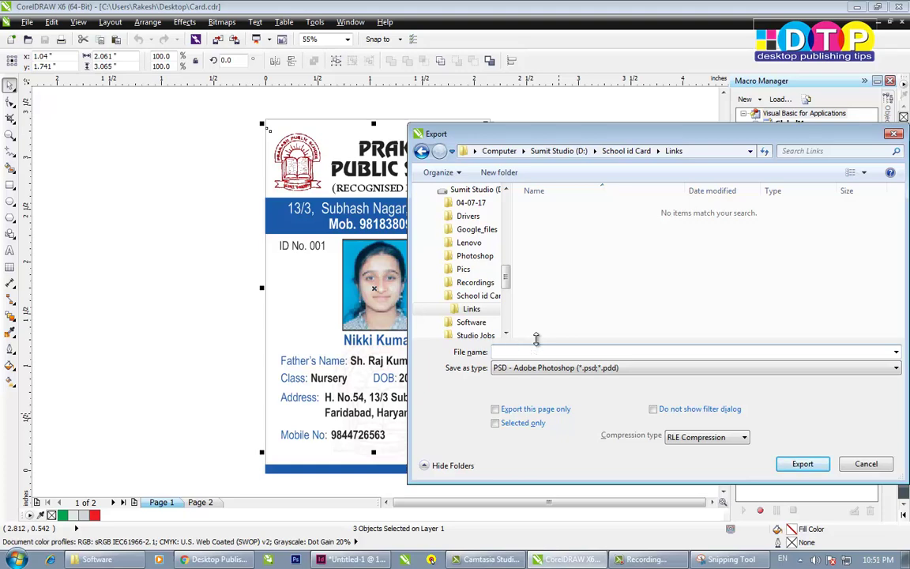
pyautogui.write('Logo - signatr')
pyautogui.click(497, 424)
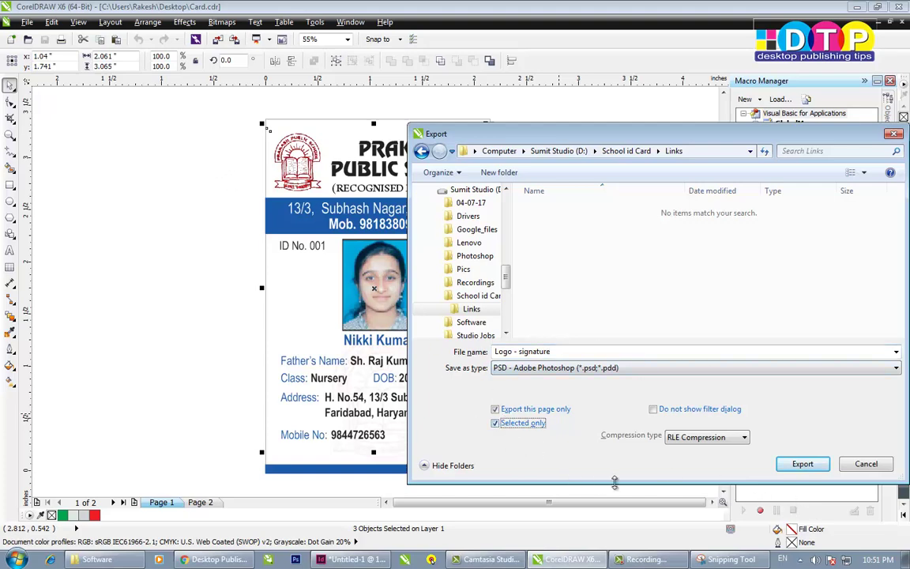
pyautogui.click(801, 466)
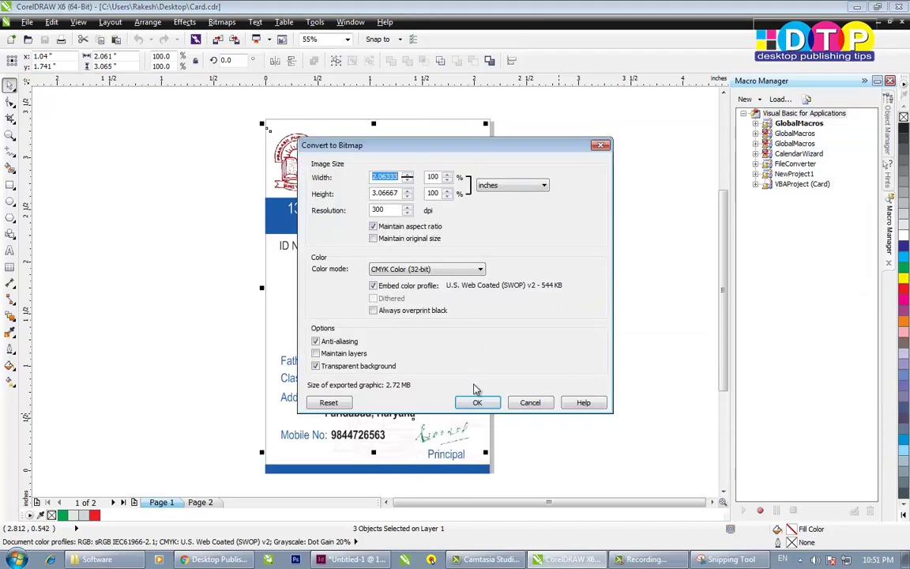
# - Accept the 300 dpi CMYK bitmap conversion, clear the selection, and return to InDesign
pyautogui.click(479, 401)
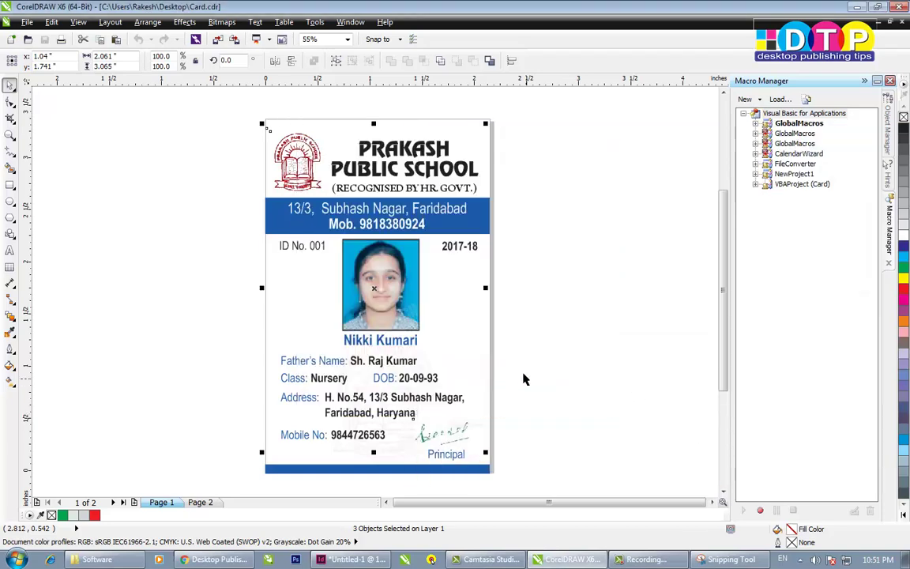
pyautogui.click(642, 255)
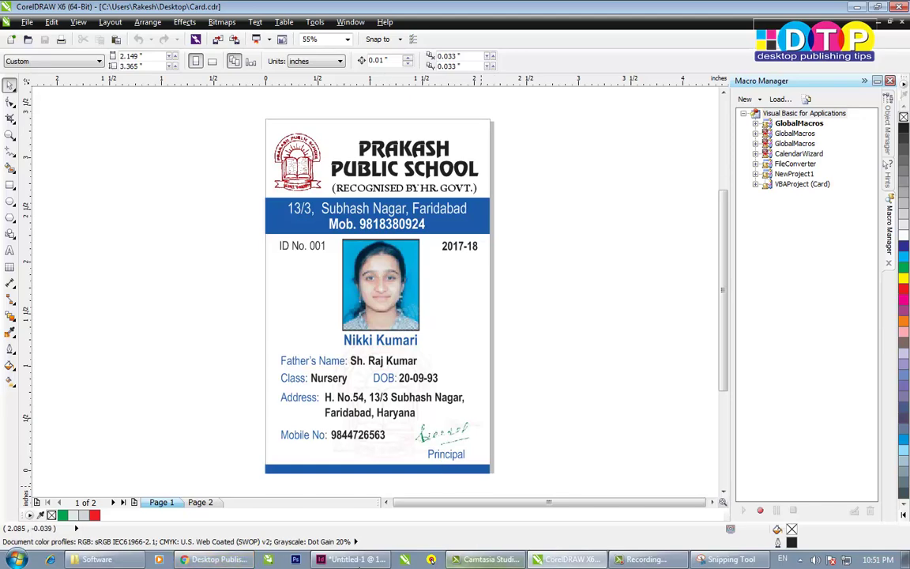
pyautogui.click(347, 559)
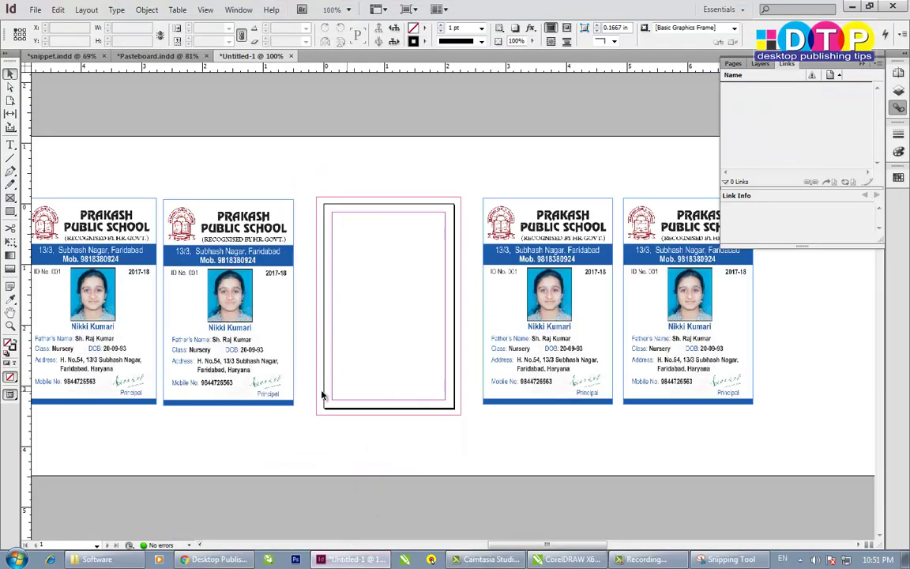
# - Browse to D:\School id Card\Links to confirm Logo - signature.psd, then return to InDesign
pyautogui.click(96, 559)
pyautogui.click(57, 367)
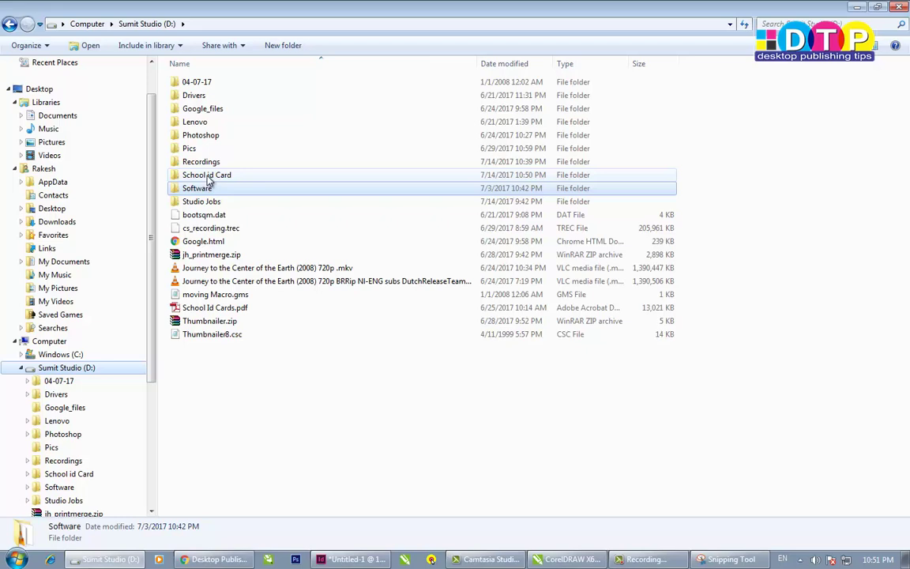
pyautogui.doubleClick(207, 176)
pyautogui.doubleClick(192, 83)
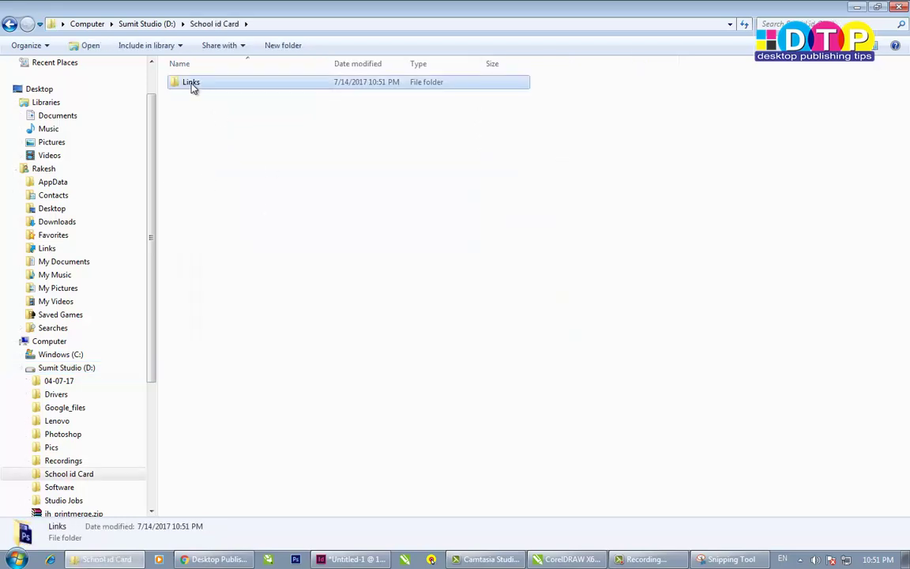
pyautogui.moveTo(203, 93)
pyautogui.mouseDown()
pyautogui.moveTo(476, 244)
pyautogui.moveTo(496, 285)
pyautogui.moveTo(462, 433)
pyautogui.moveTo(365, 462)
pyautogui.moveTo(407, 198)
pyautogui.moveTo(411, 209)
pyautogui.mouseUp()
pyautogui.click(345, 561)
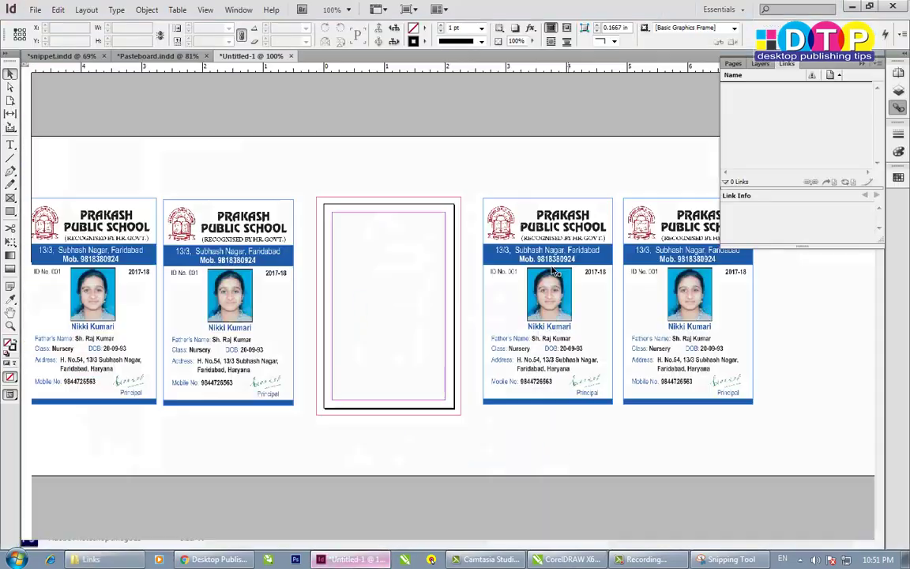
# - Place Logo - signature.psd from D:\School id Card\Links using File > Place
pyautogui.click(36, 10)
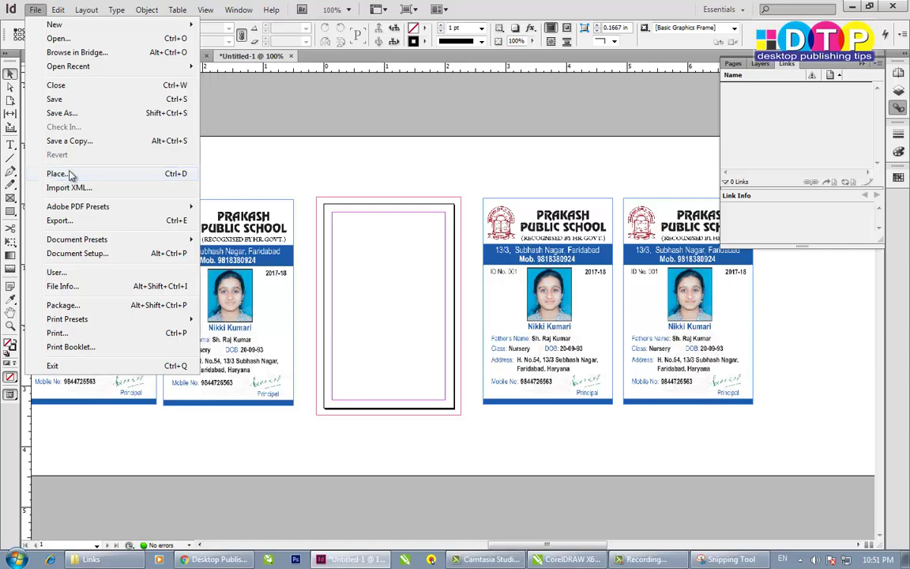
pyautogui.click(63, 175)
pyautogui.click(391, 172)
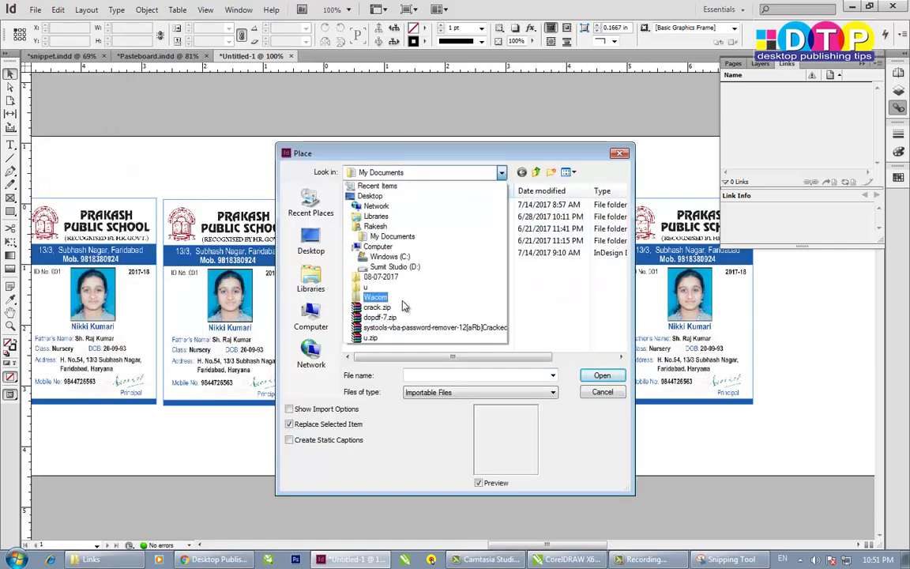
pyautogui.click(592, 307)
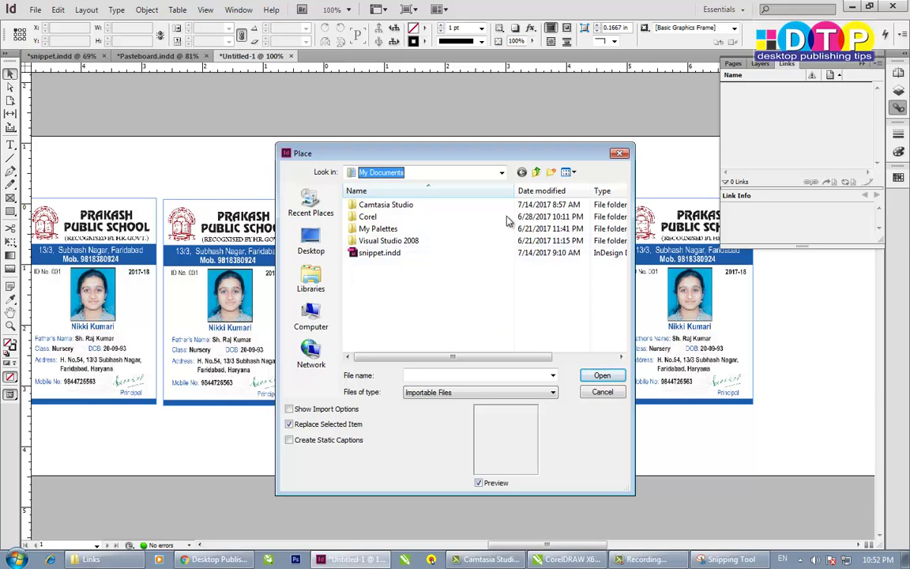
pyautogui.click(311, 317)
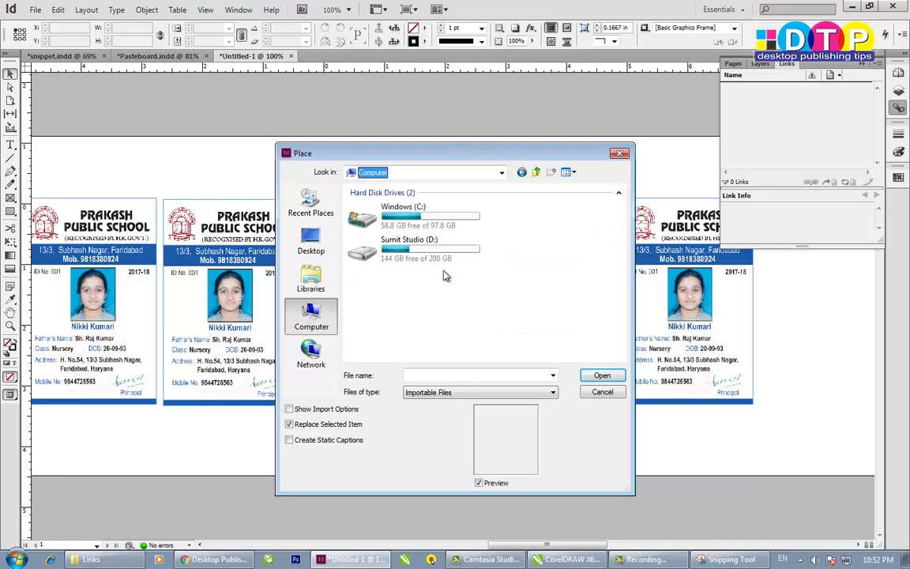
pyautogui.doubleClick(395, 241)
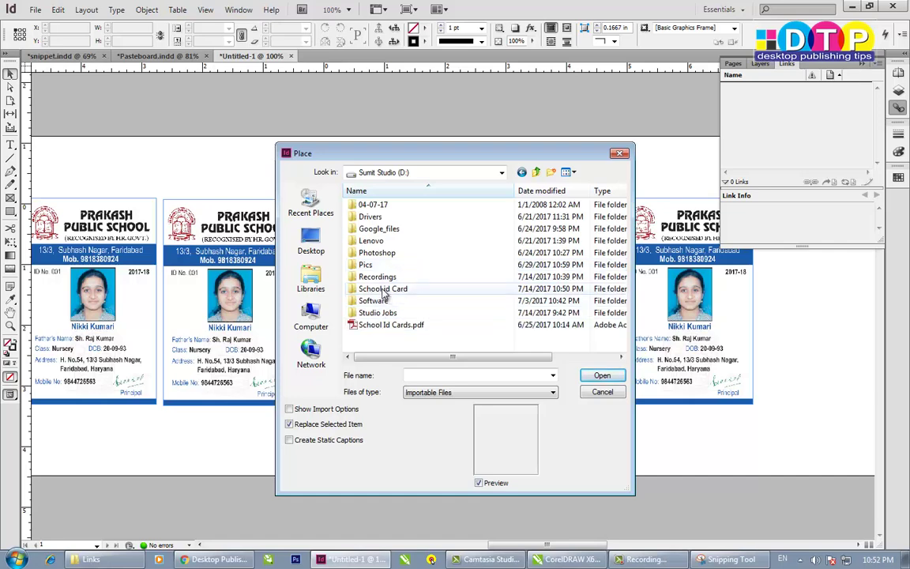
pyautogui.doubleClick(377, 289)
pyautogui.doubleClick(368, 207)
pyautogui.click(369, 223)
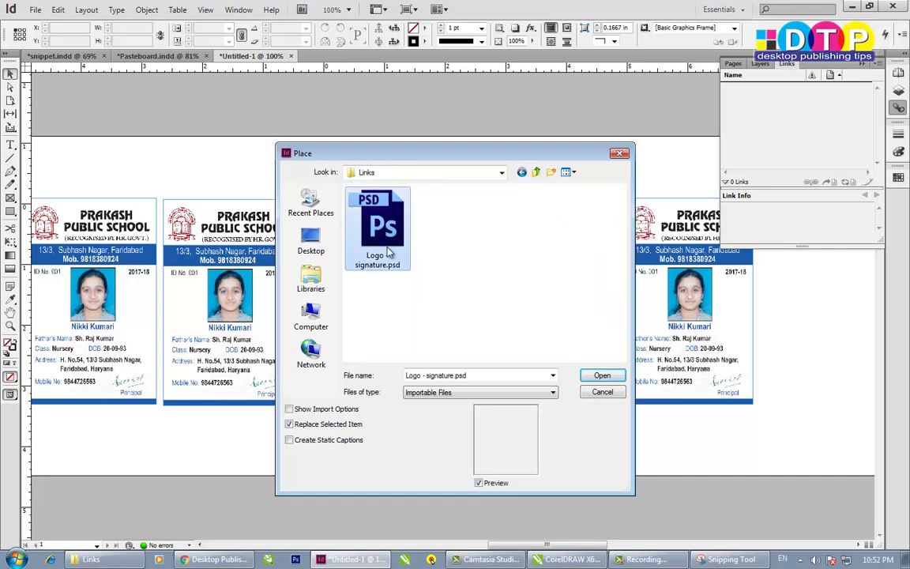
pyautogui.click(608, 376)
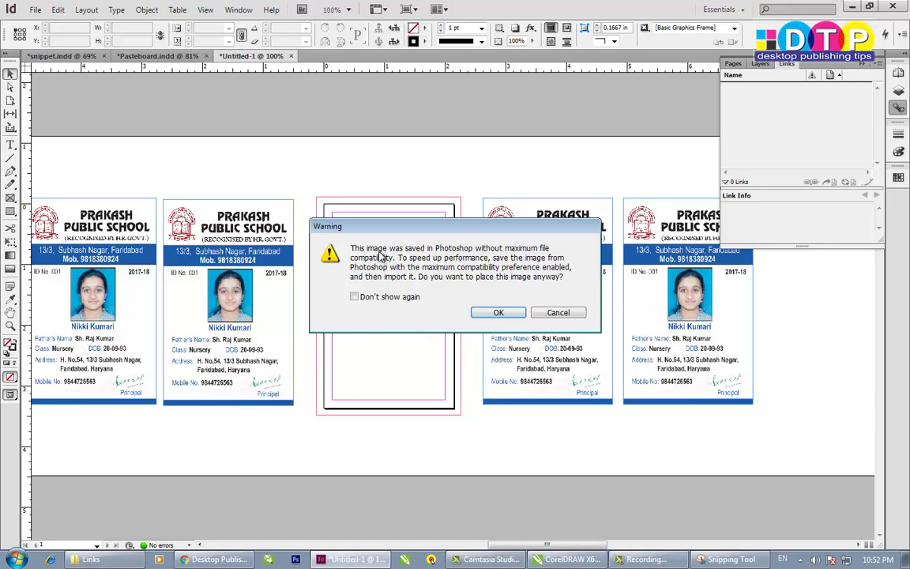
# - Accept the compatibility warning, drop the graphic on the card, then delete it
pyautogui.click(395, 297)
pyautogui.click(498, 313)
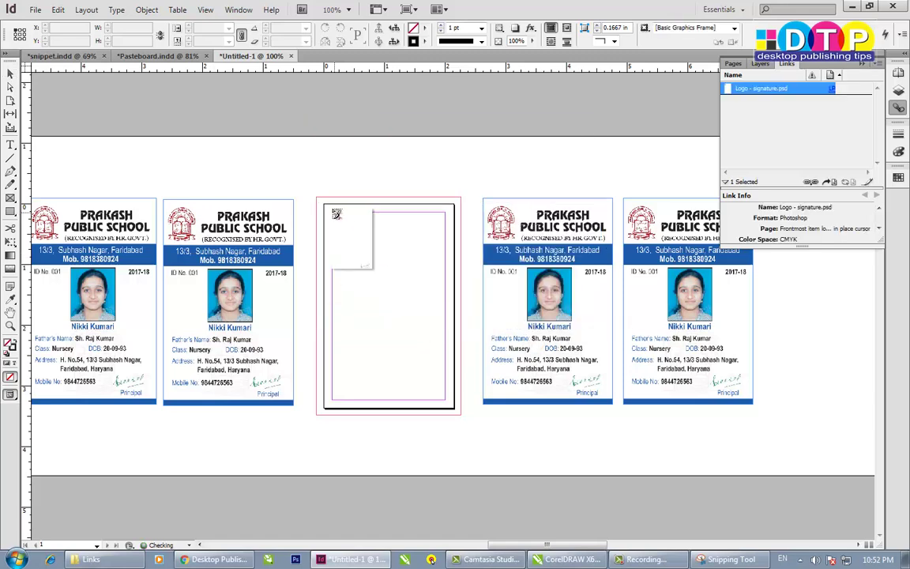
pyautogui.click(324, 200)
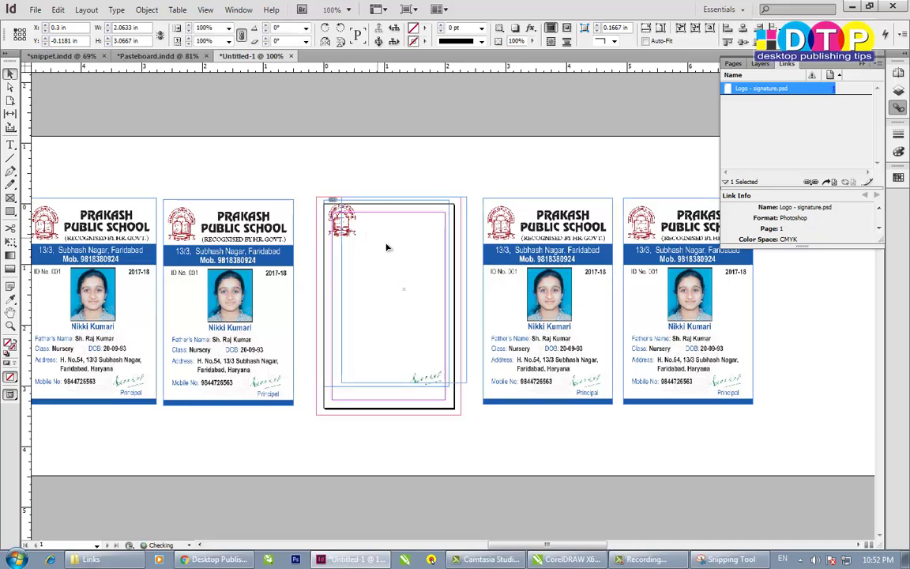
pyautogui.moveTo(447, 390); pyautogui.dragTo(422, 383)
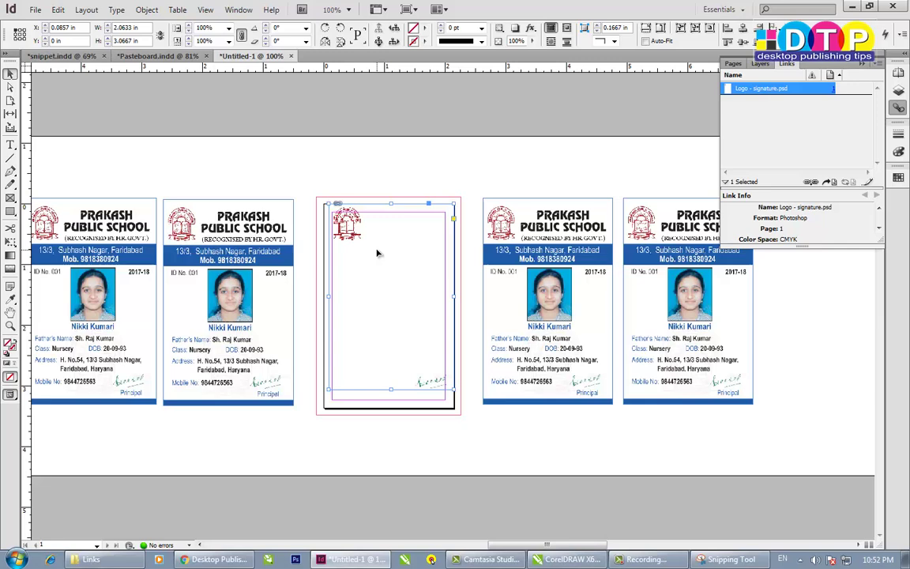
pyautogui.press('Delete')
# - Drag Logo - signature.psd from the Links folder onto the empty middle card
pyautogui.click(123, 559)
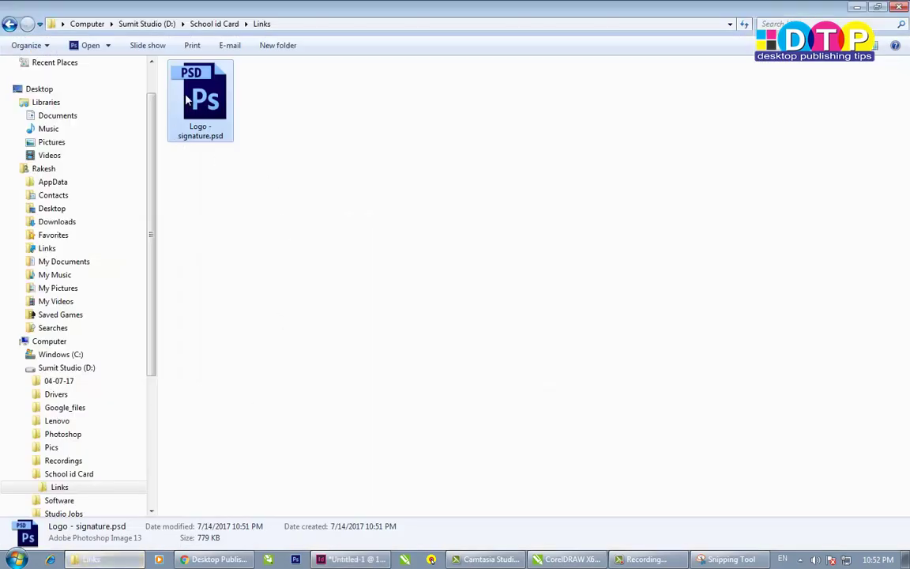
pyautogui.moveTo(187, 97)
pyautogui.mouseDown()
pyautogui.moveTo(405, 355)
pyautogui.moveTo(380, 544)
pyautogui.moveTo(365, 562)
pyautogui.moveTo(345, 249)
pyautogui.mouseUp()
pyautogui.moveTo(328, 207); pyautogui.dragTo(329, 207)
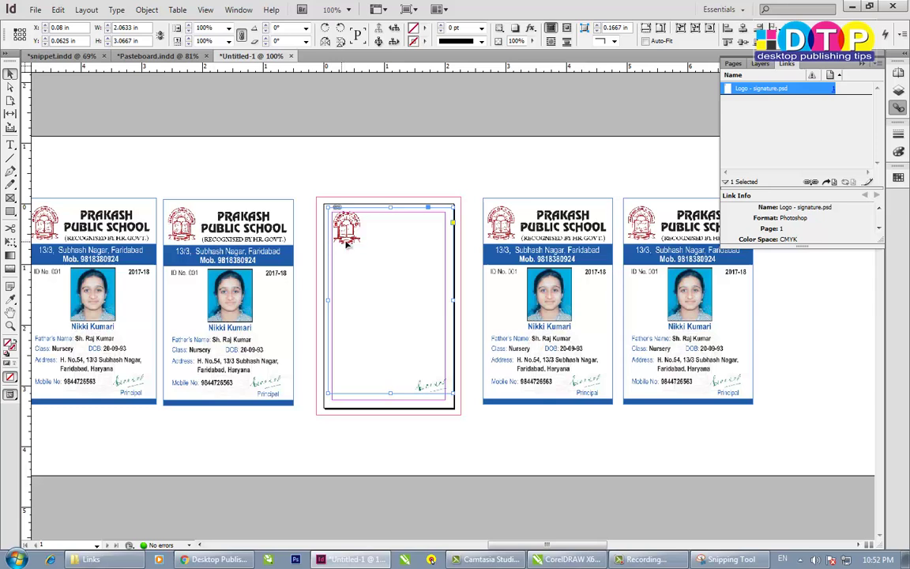
# - Delete the two right-hand ID card copies
pyautogui.click(357, 199)
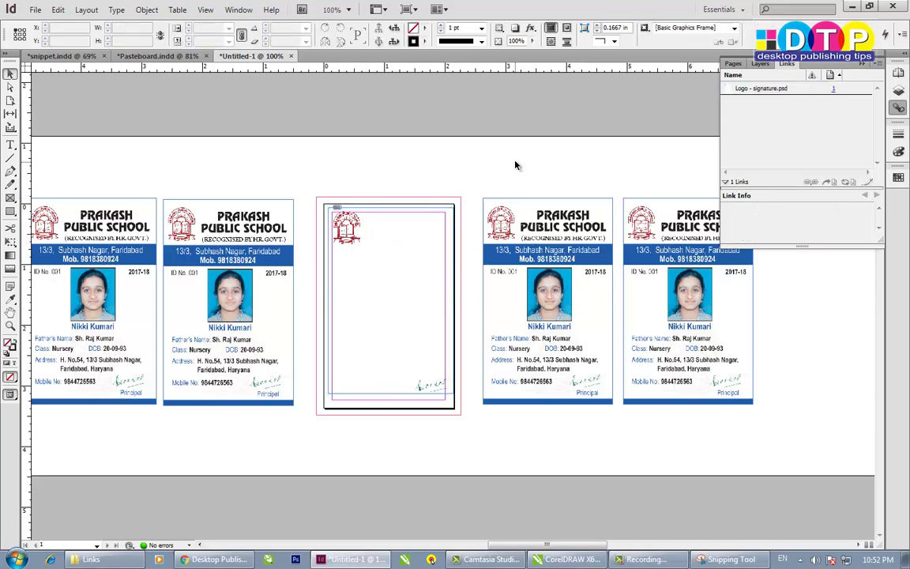
pyautogui.moveTo(487, 146); pyautogui.dragTo(648, 278)
pyautogui.press('Delete')
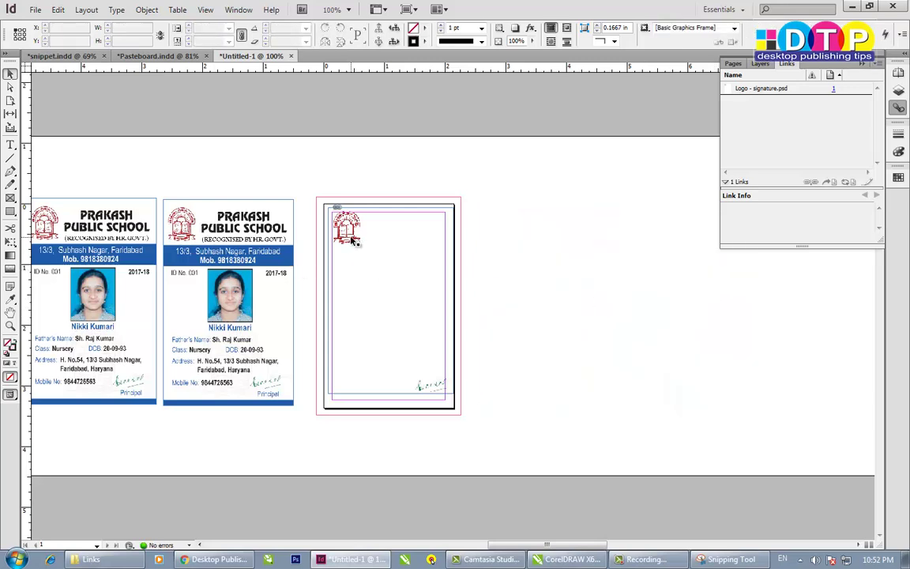
# - Move the logo-and-signature graphic onto the right pasteboard and select it
pyautogui.moveTo(344, 239); pyautogui.dragTo(673, 238)
pyautogui.click(526, 229)
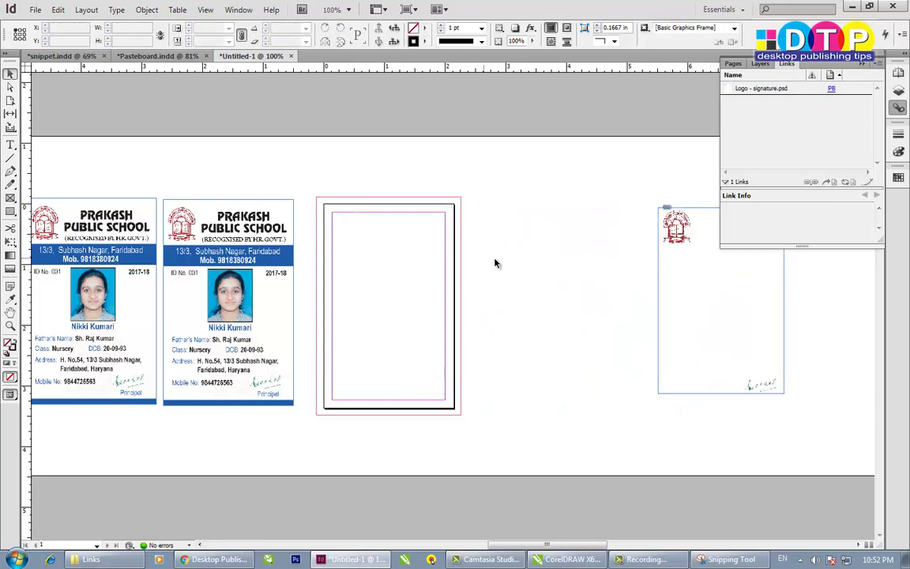
pyautogui.click(677, 227)
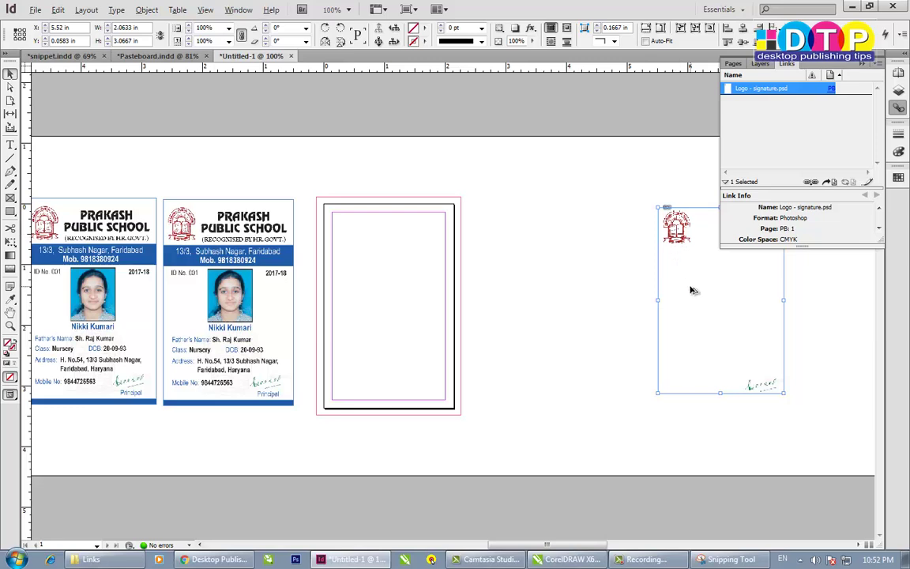
pyautogui.press('alt')
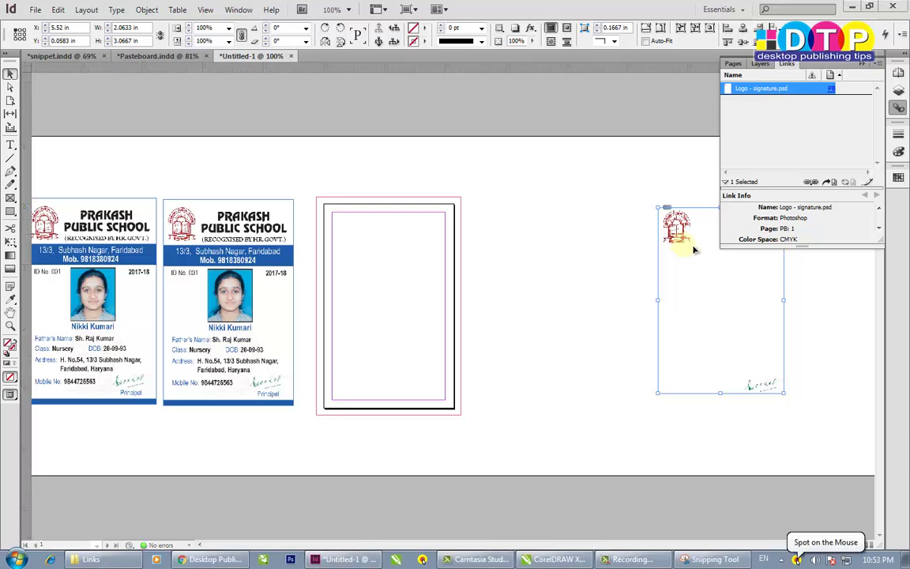
# - Alt-drag a duplicate of the logo-and-signature graphic beside the original on the pasteboard
pyautogui.press('alt')
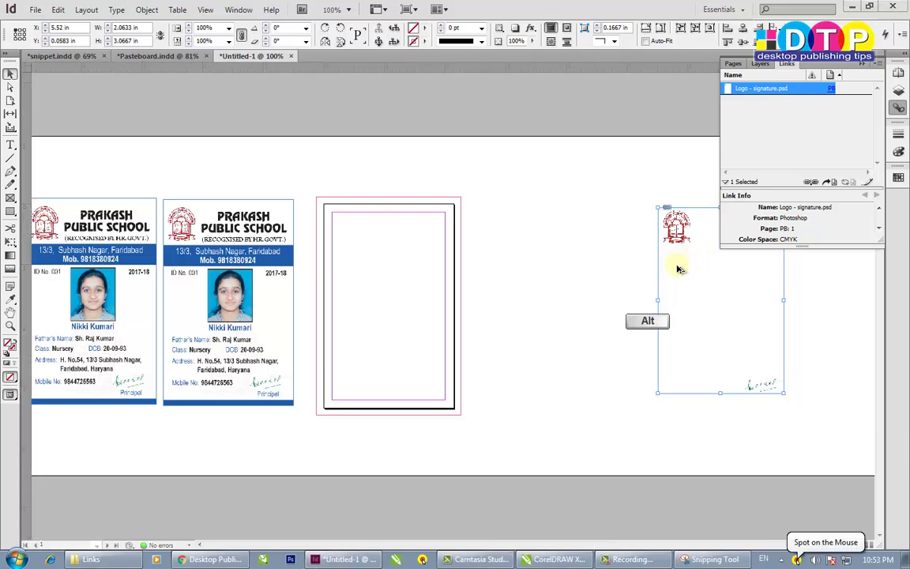
pyautogui.moveTo(685, 286); pyautogui.dragTo(528, 286)
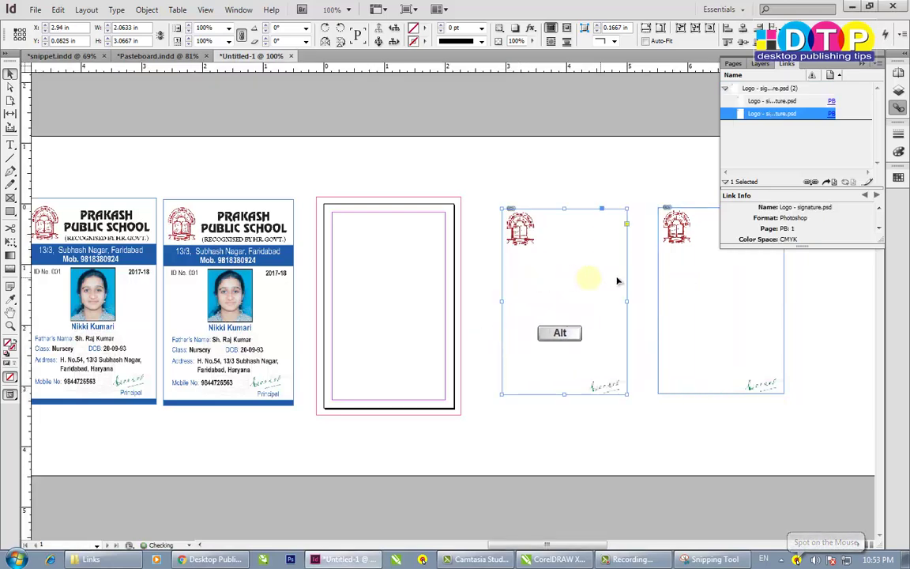
pyautogui.press('Delete')
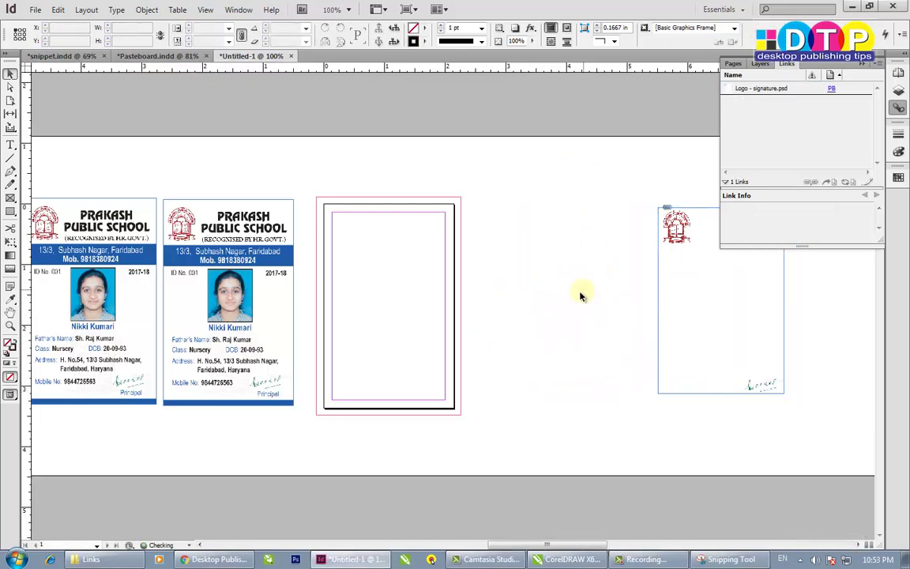
pyautogui.press('alt')
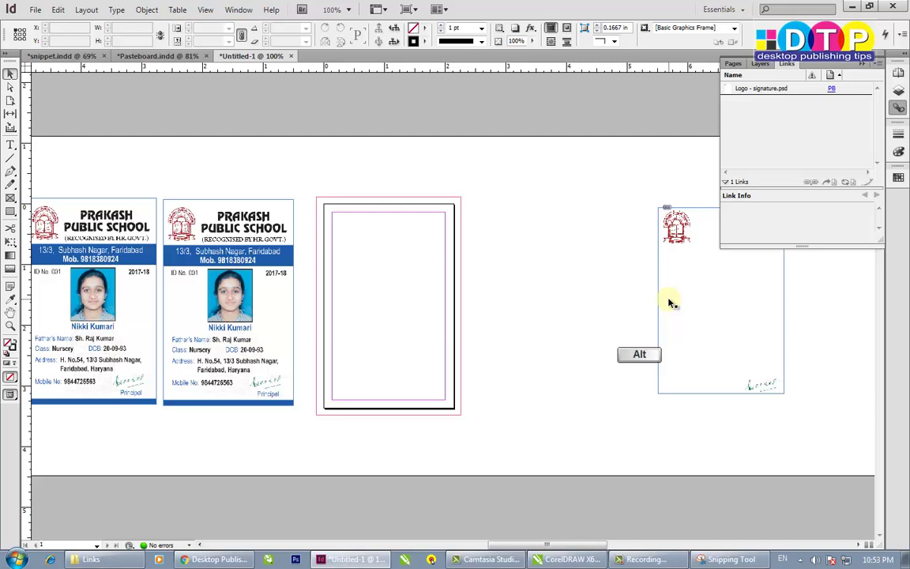
pyautogui.moveTo(669, 303)
pyautogui.mouseDown()
pyautogui.moveTo(644, 324)
pyautogui.moveTo(526, 273)
pyautogui.mouseUp()
pyautogui.press('alt')
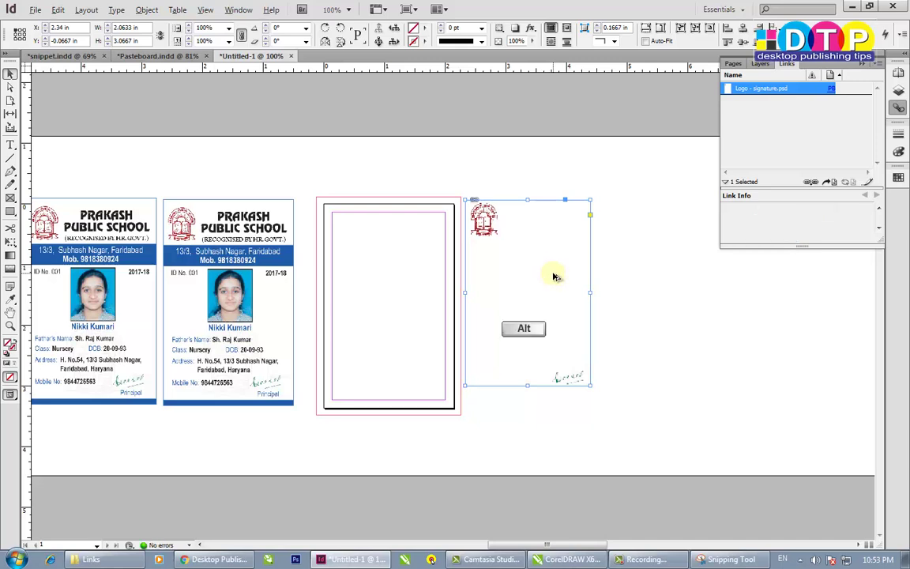
pyautogui.moveTo(498, 261); pyautogui.dragTo(696, 283)
pyautogui.moveTo(717, 332); pyautogui.dragTo(693, 331)
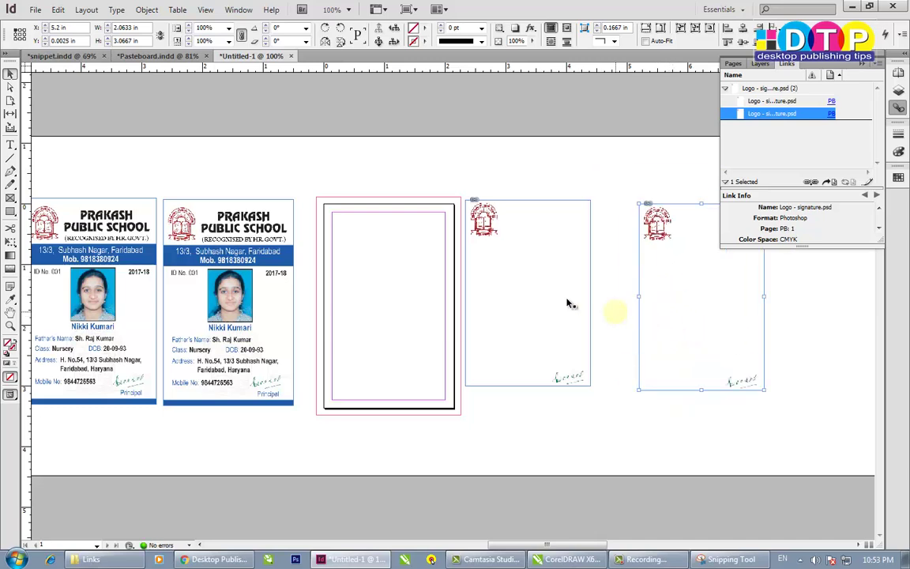
# - Shift the middle logo graphic down and right, removing a stray ID card copy
pyautogui.moveTo(539, 295); pyautogui.dragTo(563, 295)
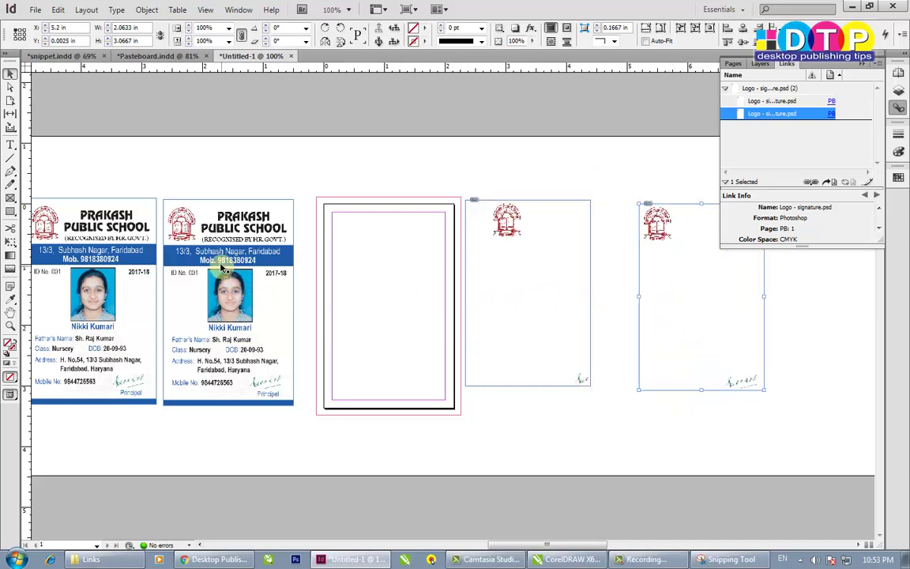
pyautogui.moveTo(188, 227); pyautogui.dragTo(382, 243)
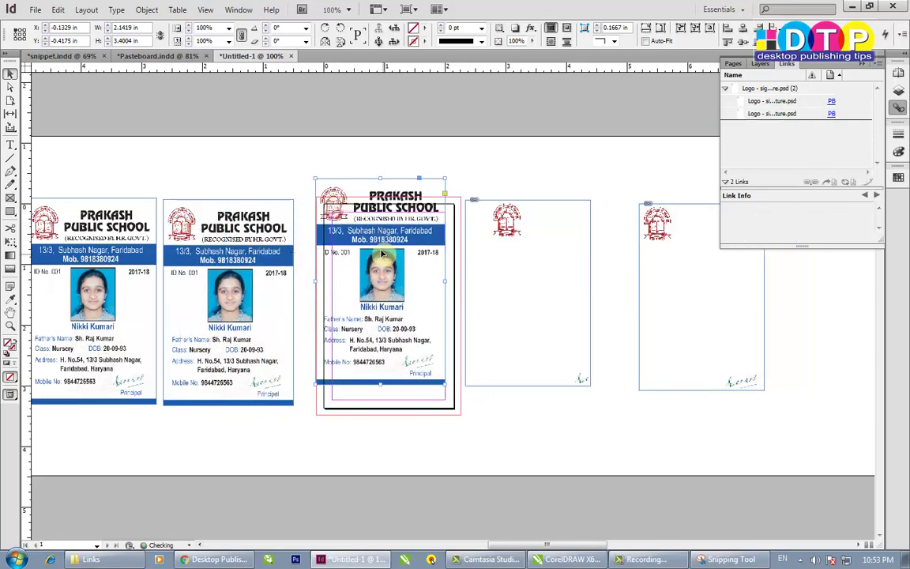
pyautogui.press('Delete')
pyautogui.moveTo(501, 280); pyautogui.dragTo(546, 311)
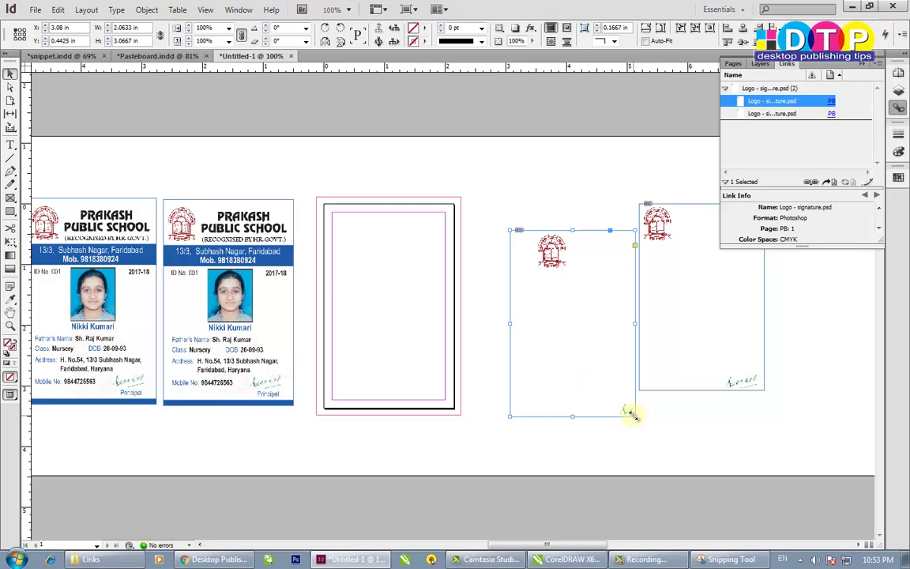
# - Crop the middle frame down to just the logo and move it beside the other logo
pyautogui.moveTo(634, 417); pyautogui.dragTo(581, 280)
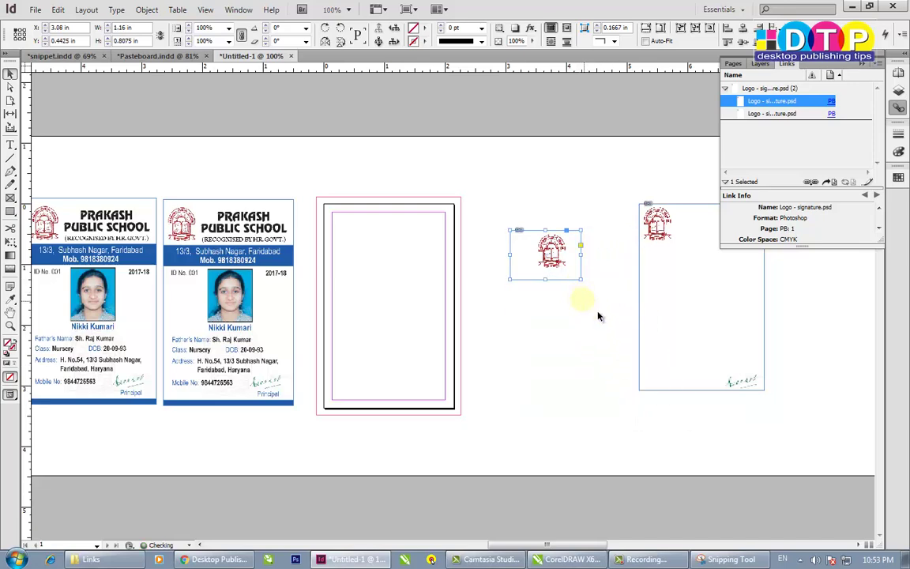
pyautogui.hscroll(2, 622, 319)
pyautogui.scroll(1, 518, 253)
pyautogui.scroll(2, 538, 303)
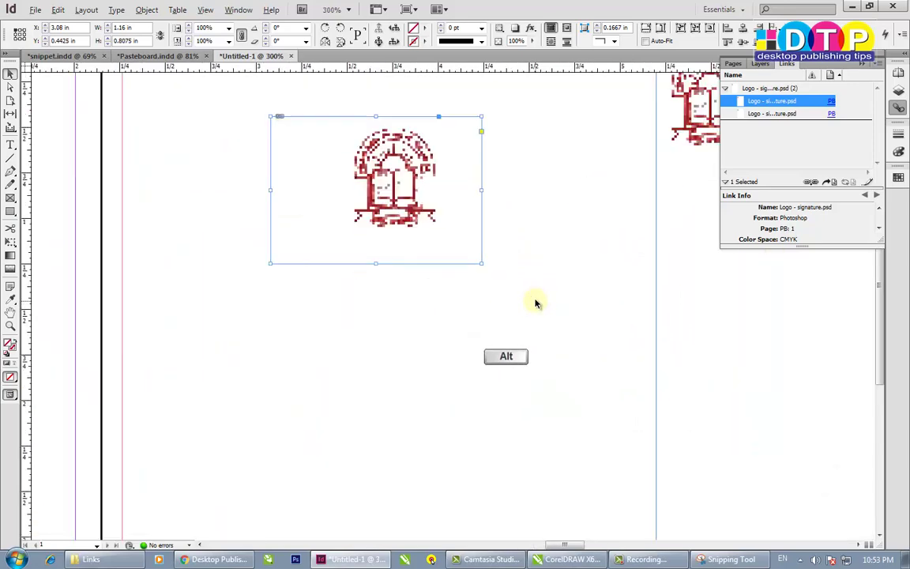
pyautogui.hscroll(2, 517, 297)
pyautogui.scroll(1, 490, 297)
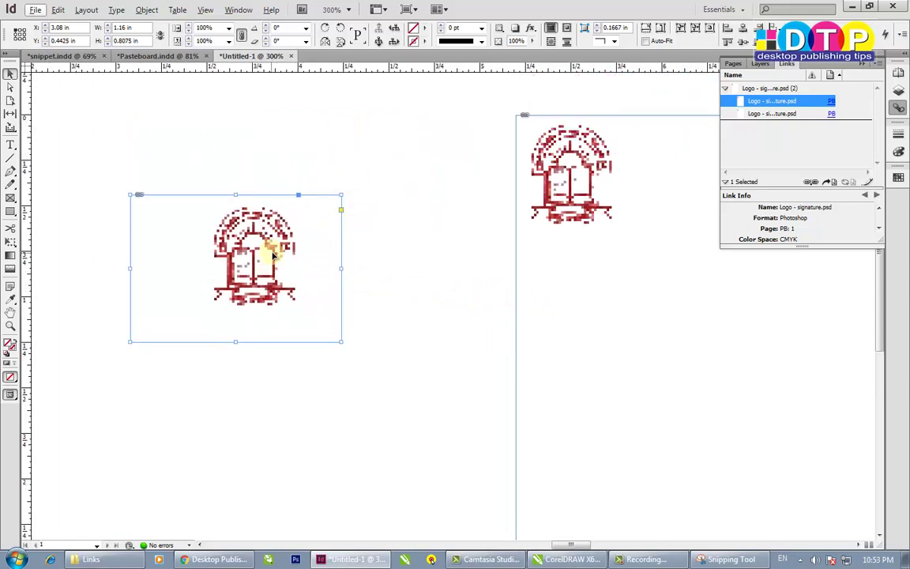
pyautogui.moveTo(272, 253); pyautogui.dragTo(421, 174)
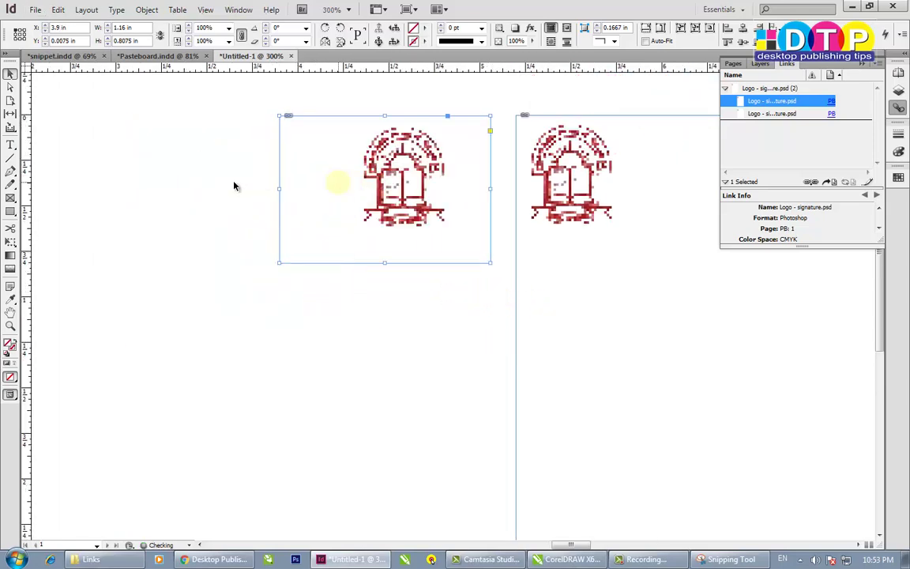
# - Render the logo with High Quality Display, then reselect the logo frame
pyautogui.rightClick(157, 133)
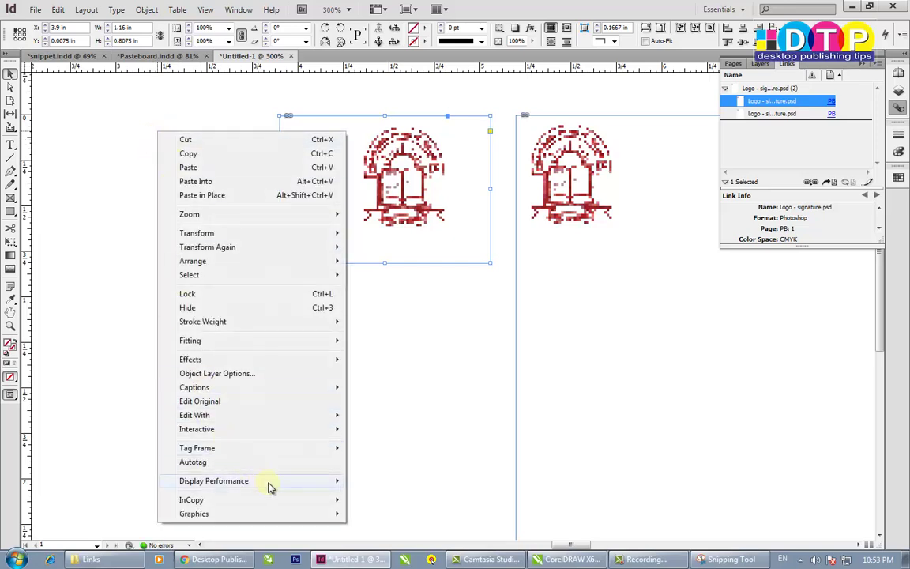
pyautogui.moveTo(305, 481)
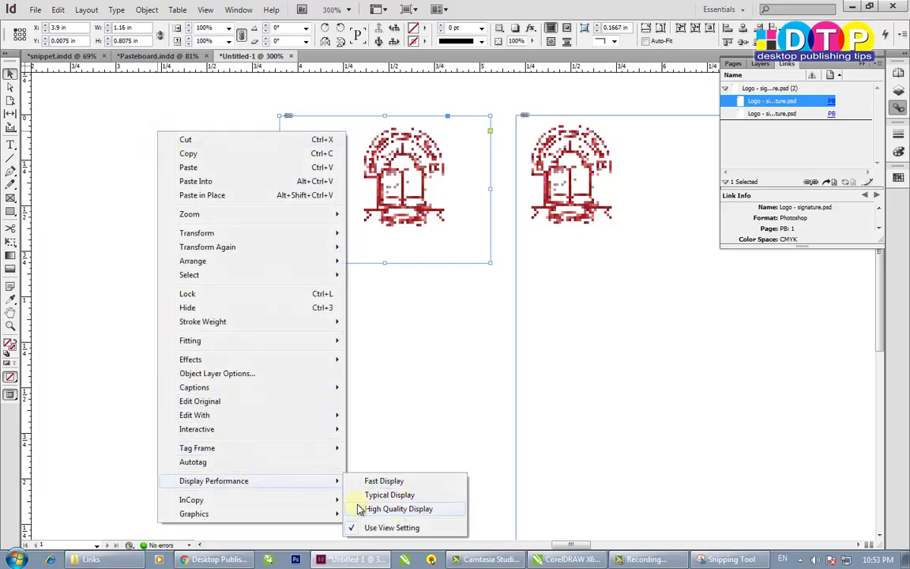
pyautogui.click(361, 509)
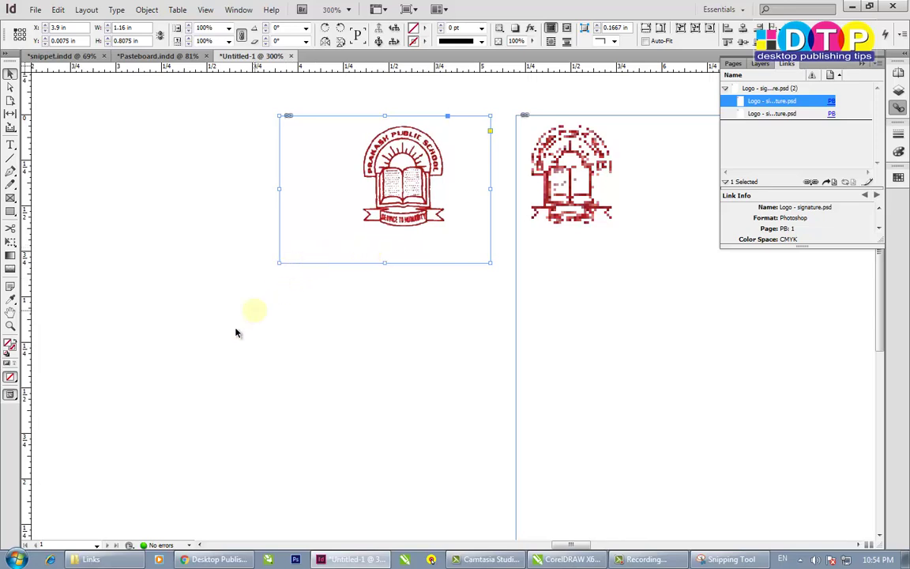
pyautogui.rightClick(332, 315)
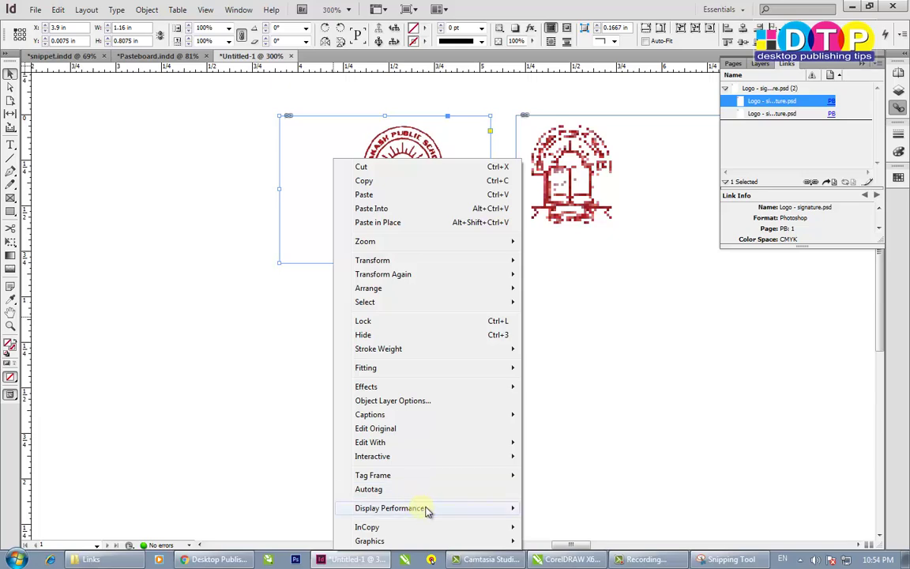
pyautogui.moveTo(427, 510)
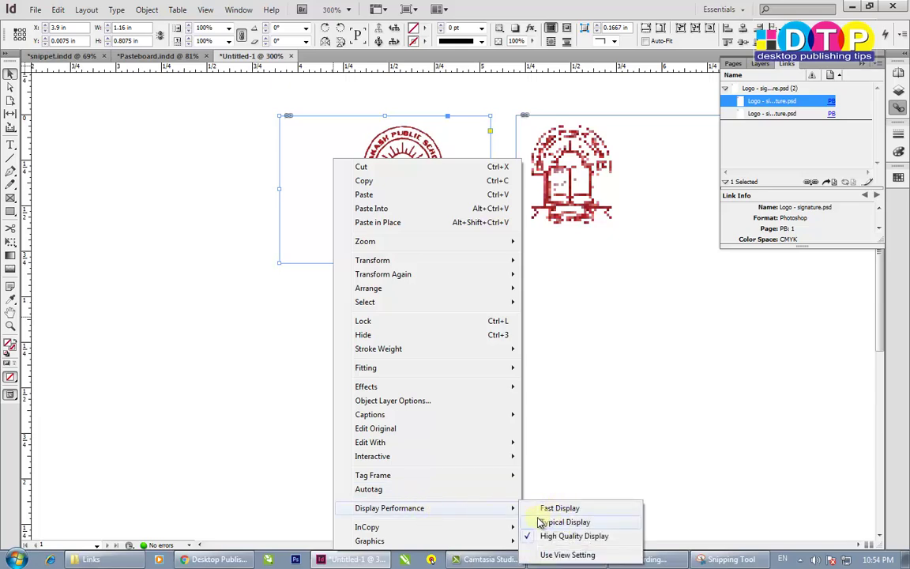
pyautogui.click(621, 119)
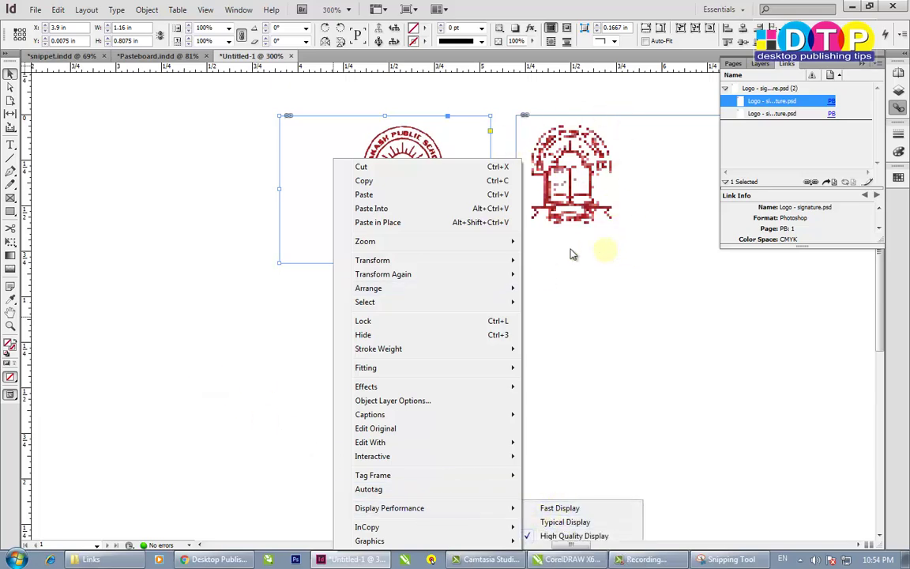
pyautogui.click(209, 317)
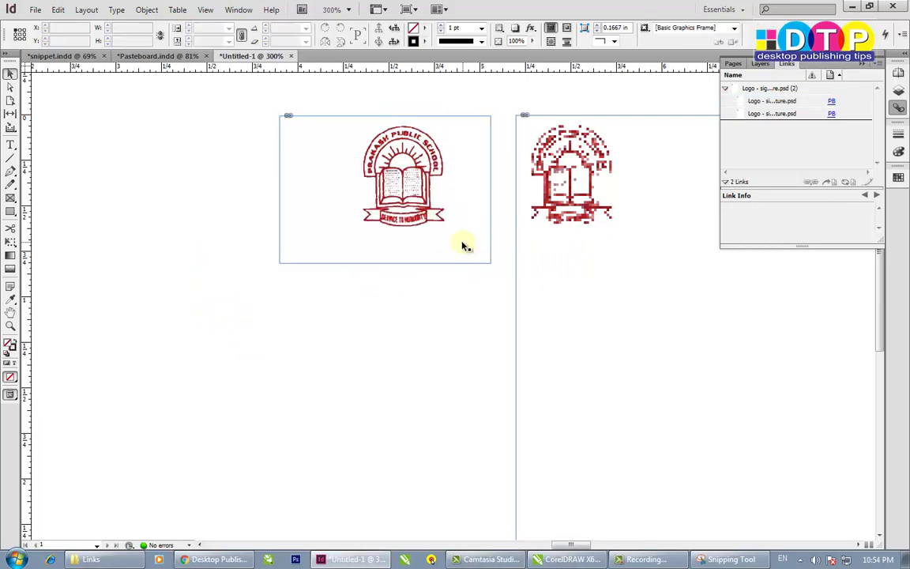
pyautogui.click(372, 239)
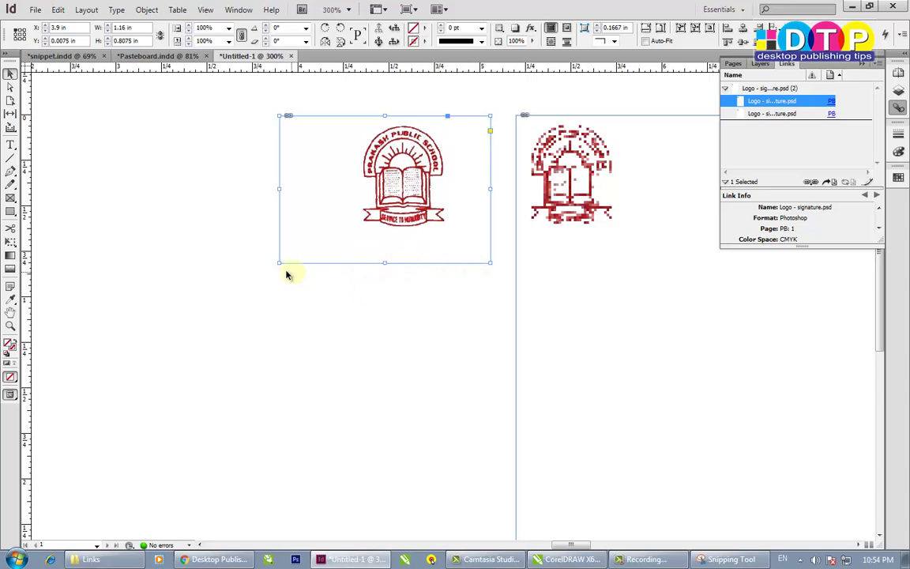
# - Crop the logo frame and the signature frame tightly around their artwork
pyautogui.moveTo(278, 263); pyautogui.dragTo(354, 231)
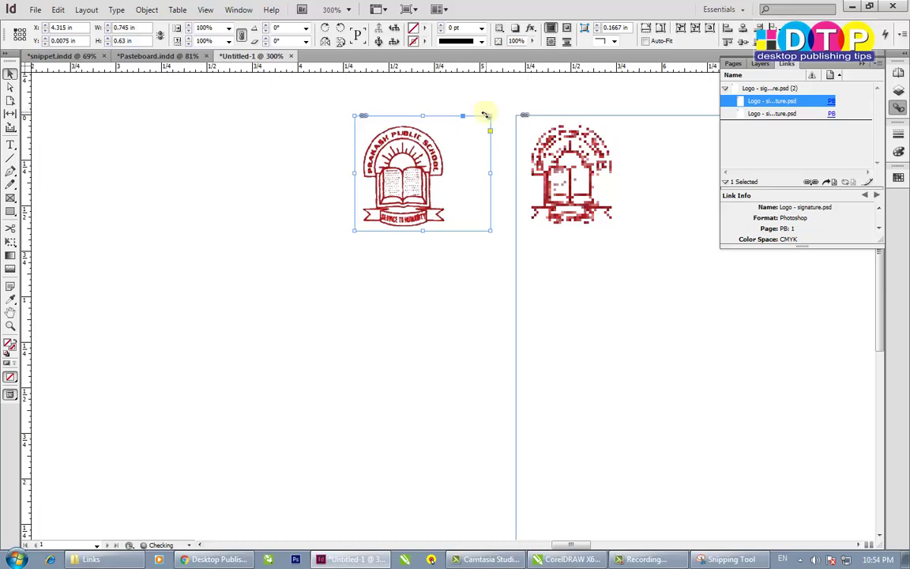
pyautogui.moveTo(489, 116); pyautogui.dragTo(450, 121)
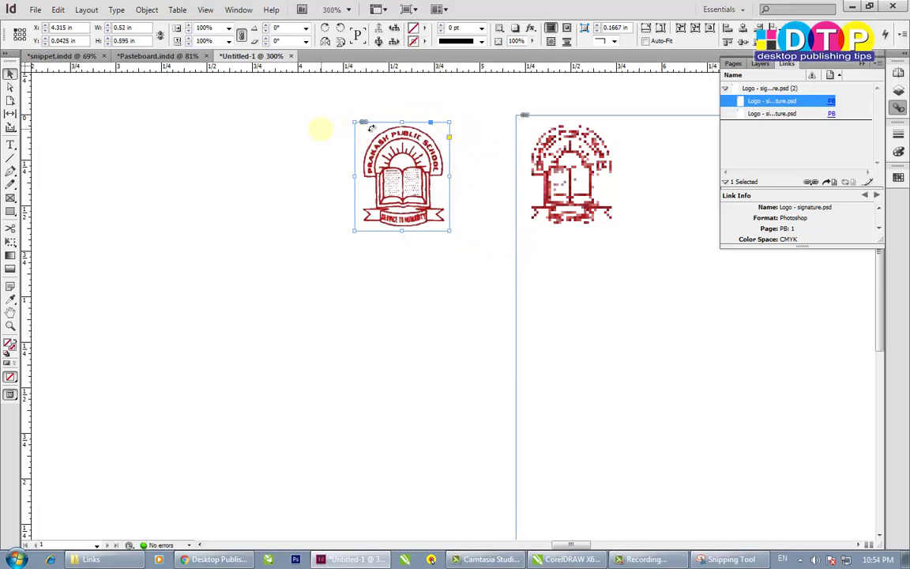
pyautogui.click(545, 279)
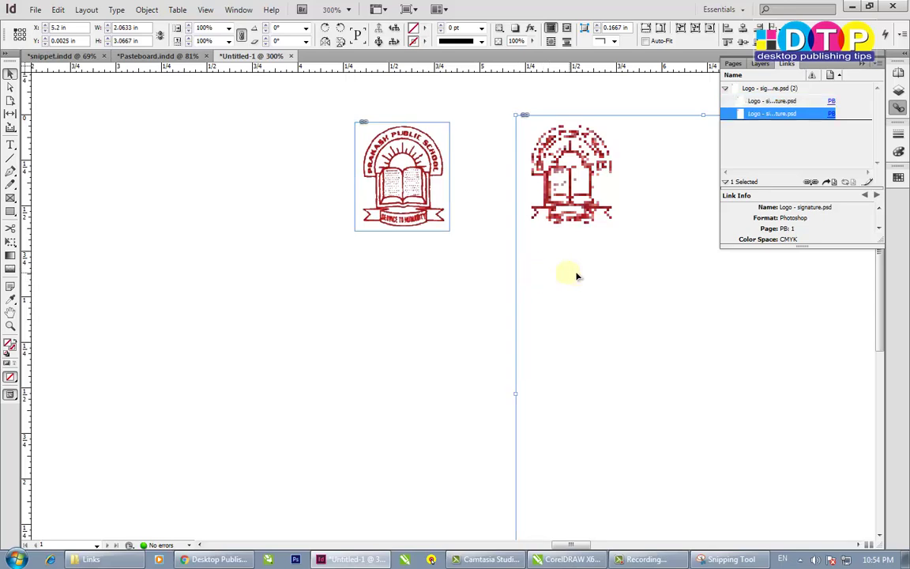
pyautogui.hscroll(3, 477, 270)
pyautogui.scroll(-1, 542, 278)
pyautogui.scroll(-3, 534, 274)
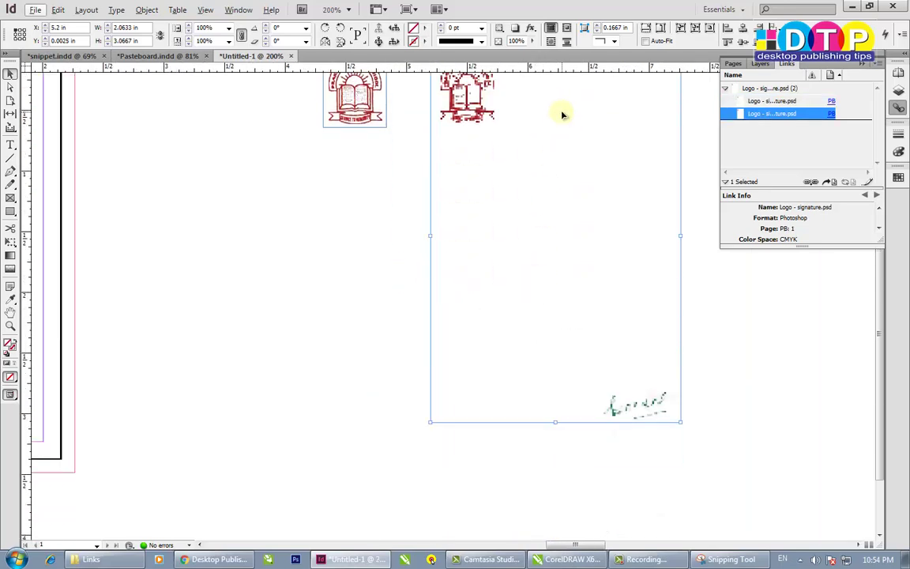
pyautogui.scroll(2, 562, 115)
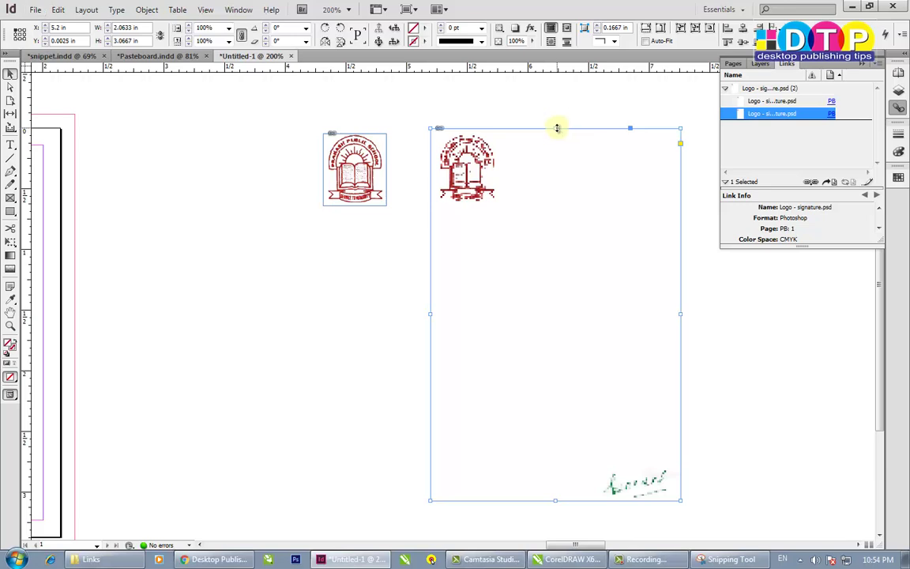
pyautogui.moveTo(557, 128); pyautogui.dragTo(577, 461)
pyautogui.moveTo(427, 481); pyautogui.dragTo(582, 482)
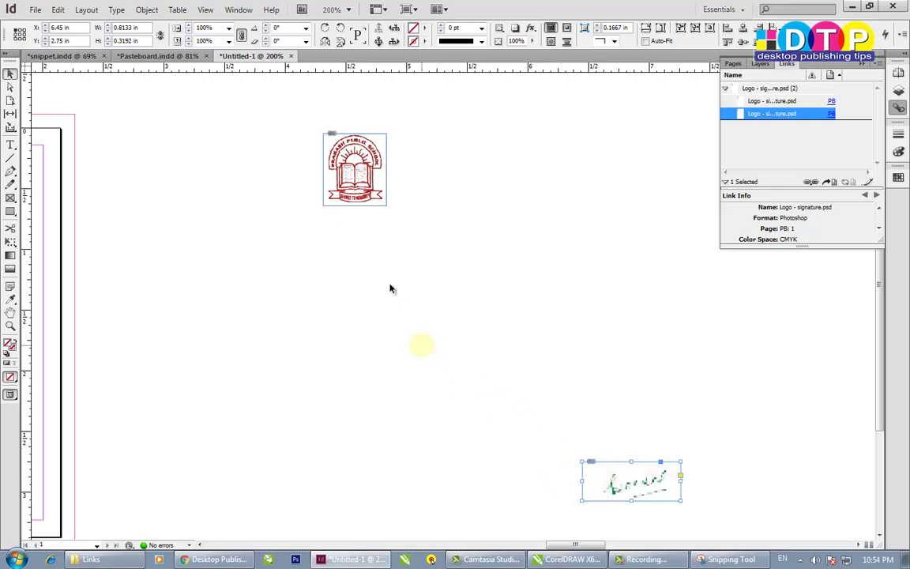
# - Set Display Performance to High Quality Display for all images
pyautogui.click(353, 160)
pyautogui.rightClick(437, 179)
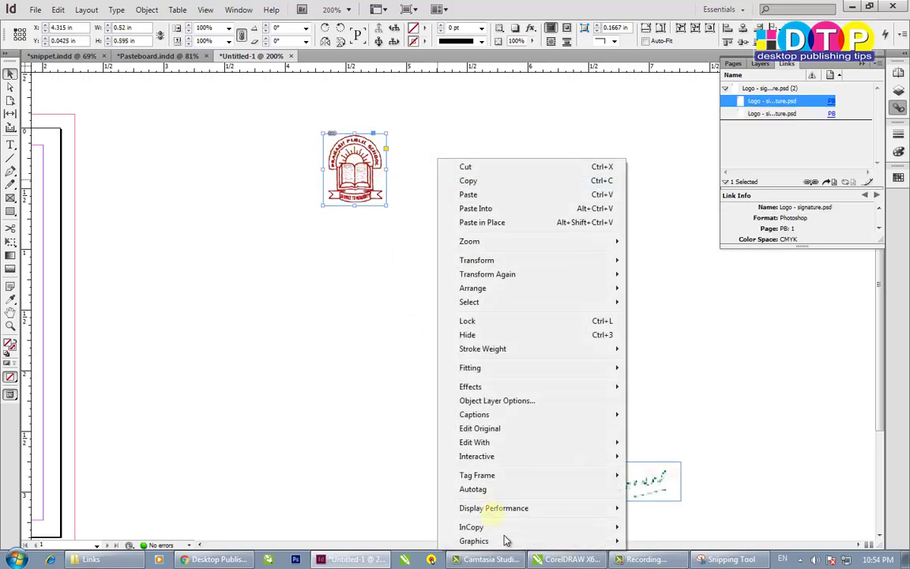
pyautogui.click(318, 315)
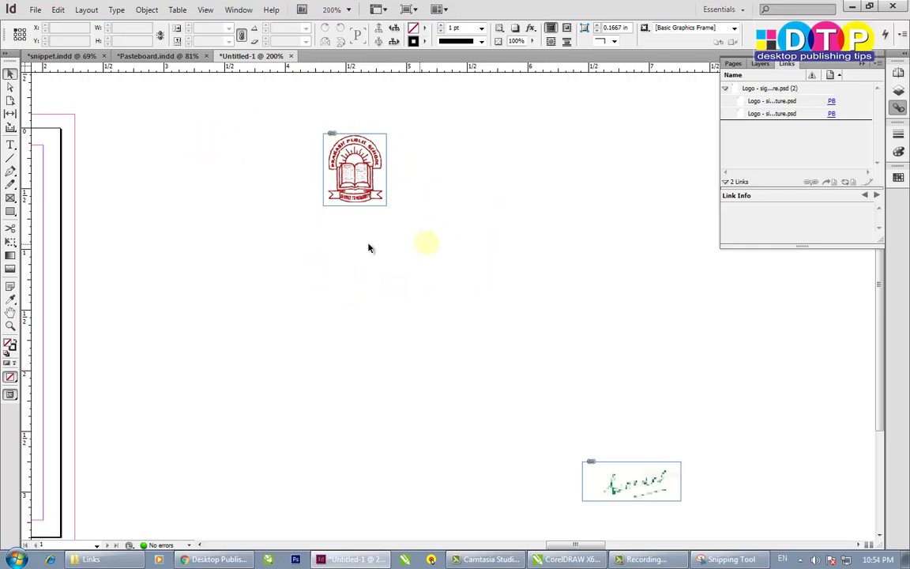
pyautogui.rightClick(351, 293)
pyautogui.moveTo(508, 433)
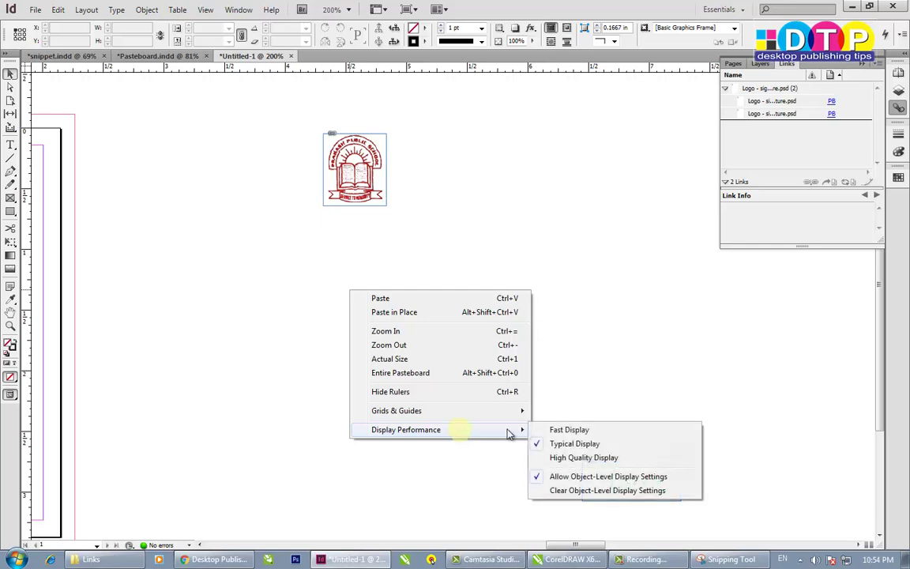
pyautogui.click(549, 458)
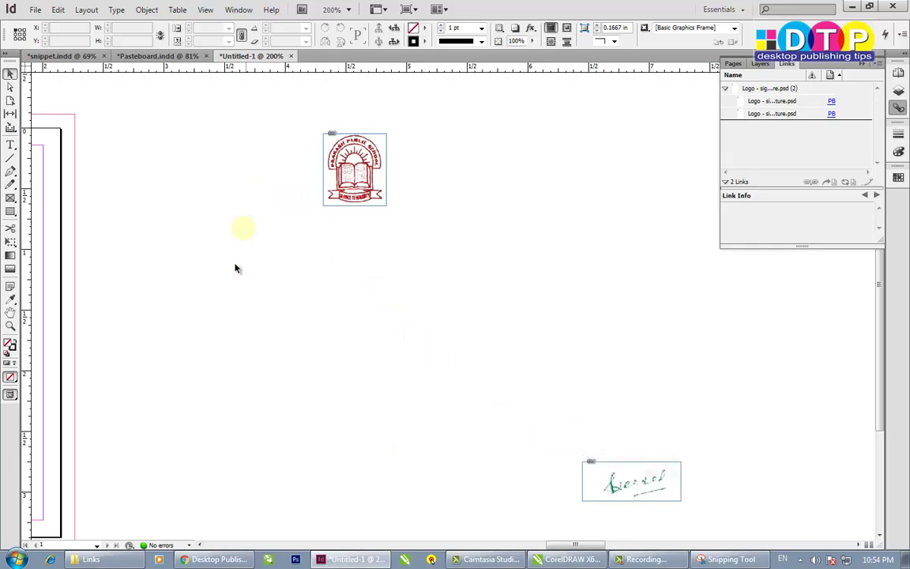
# - Move the signature frame up below the logo and trim its left edge
pyautogui.moveTo(646, 484)
pyautogui.mouseDown()
pyautogui.moveTo(352, 304)
pyautogui.moveTo(330, 257)
pyautogui.mouseUp()
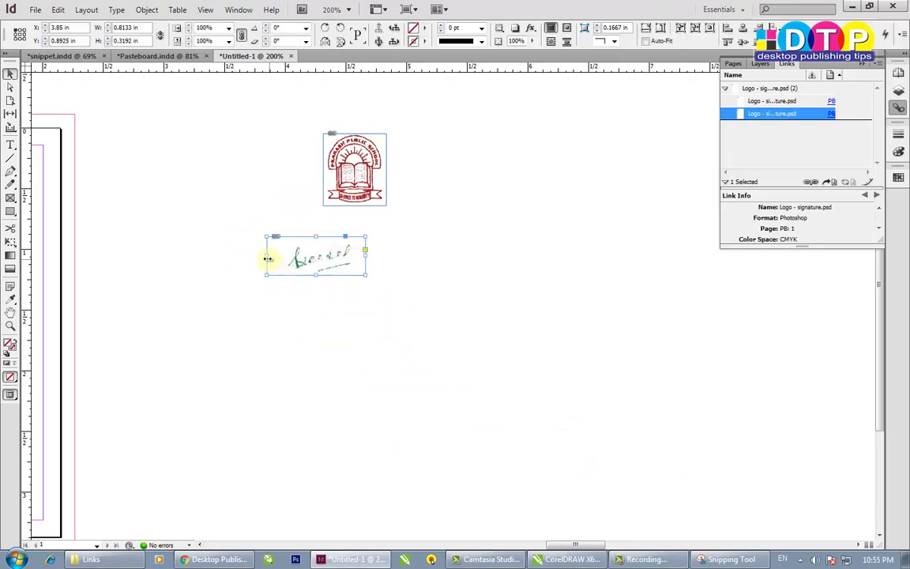
pyautogui.moveTo(267, 256)
pyautogui.mouseDown()
pyautogui.moveTo(271, 267)
pyautogui.moveTo(265, 260)
pyautogui.moveTo(281, 261)
pyautogui.mouseUp()
pyautogui.click(358, 339)
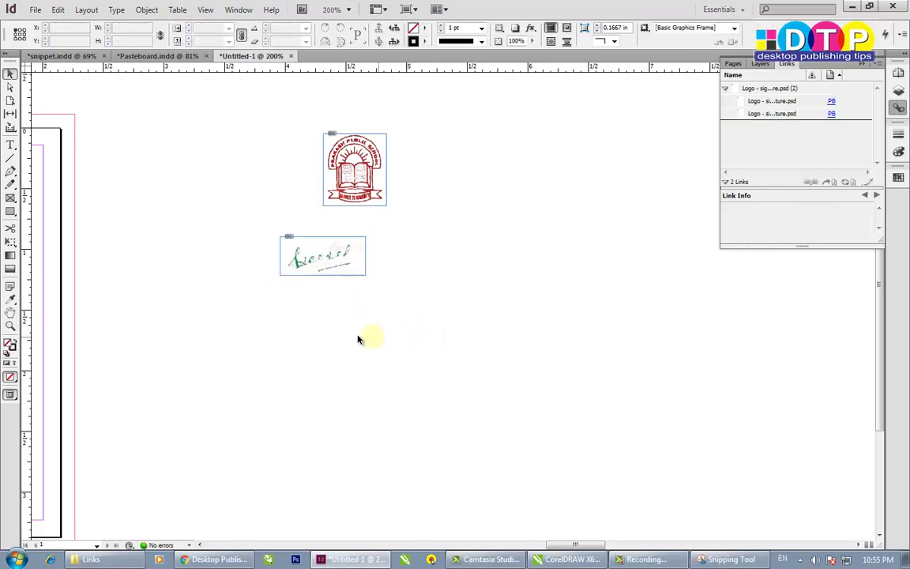
# - Try moving the signature, undoing the accidental shifts of the image inside its frame
pyautogui.hscroll(-6, 313, 340)
pyautogui.scroll(-1, 554, 342)
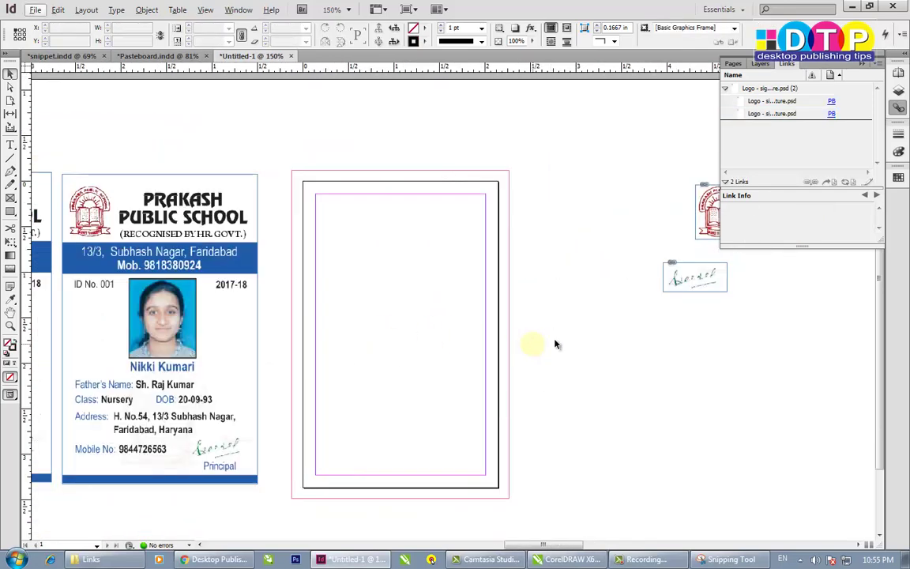
pyautogui.hscroll(2, 577, 316)
pyautogui.moveTo(548, 278); pyautogui.dragTo(630, 325)
pyautogui.hotkey('ctrl', 'z')
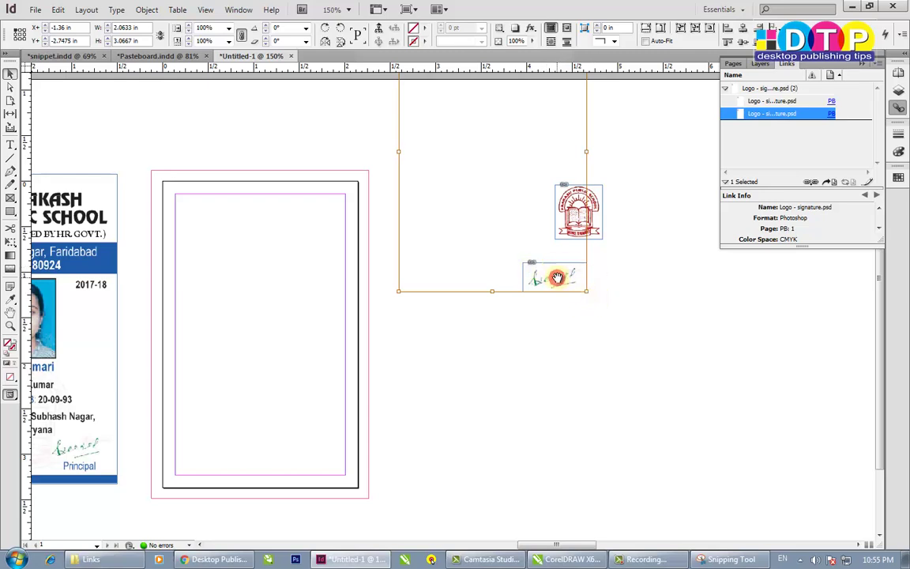
pyautogui.moveTo(555, 276); pyautogui.dragTo(584, 291)
pyautogui.hotkey('ctrl', 'z')
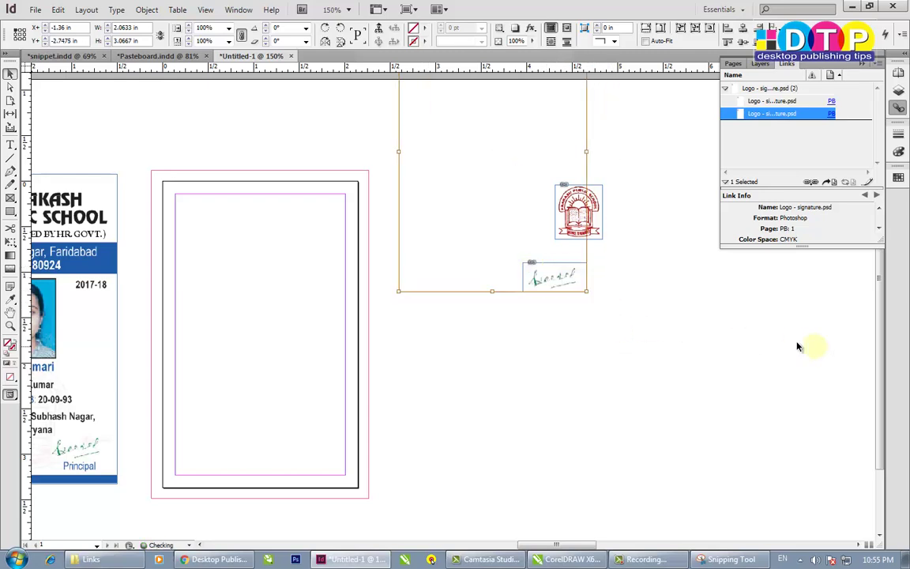
pyautogui.click(569, 355)
pyautogui.click(552, 275)
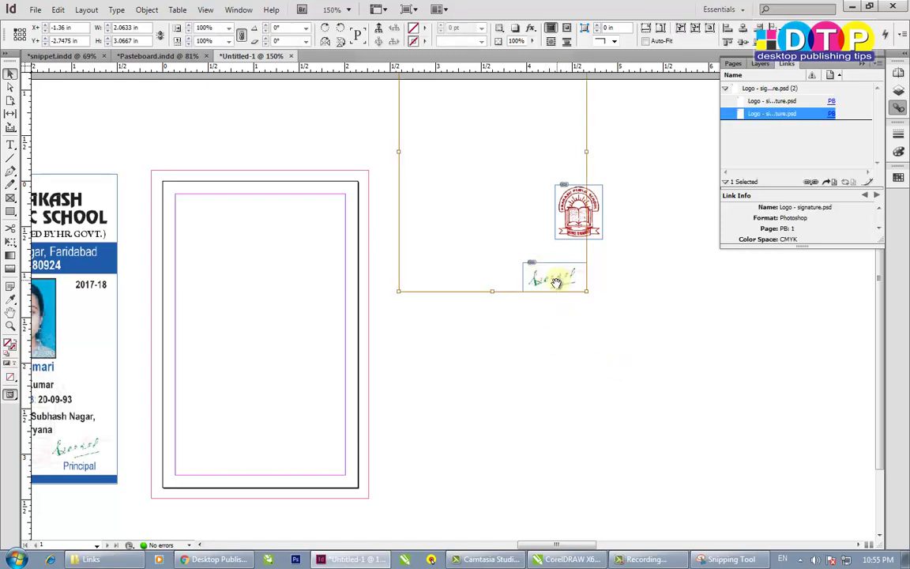
pyautogui.click(552, 273)
pyautogui.click(589, 314)
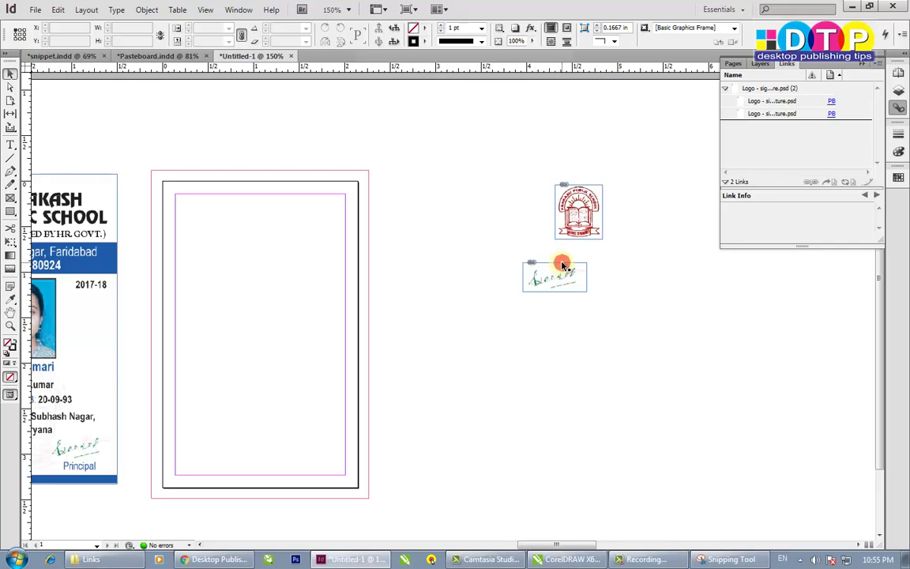
# - Drag the signature frame up and left so it sits just below the logo
pyautogui.moveTo(562, 266)
pyautogui.mouseDown()
pyautogui.moveTo(603, 301)
pyautogui.moveTo(600, 320)
pyautogui.mouseUp()
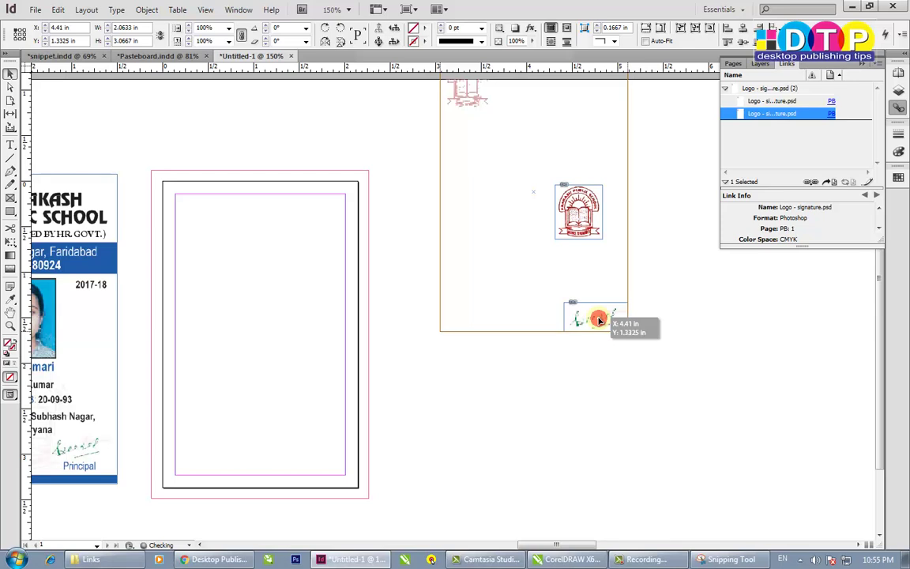
pyautogui.moveTo(600, 320)
pyautogui.mouseDown()
pyautogui.moveTo(584, 301)
pyautogui.moveTo(583, 269)
pyautogui.moveTo(507, 256)
pyautogui.mouseUp()
pyautogui.click(603, 266)
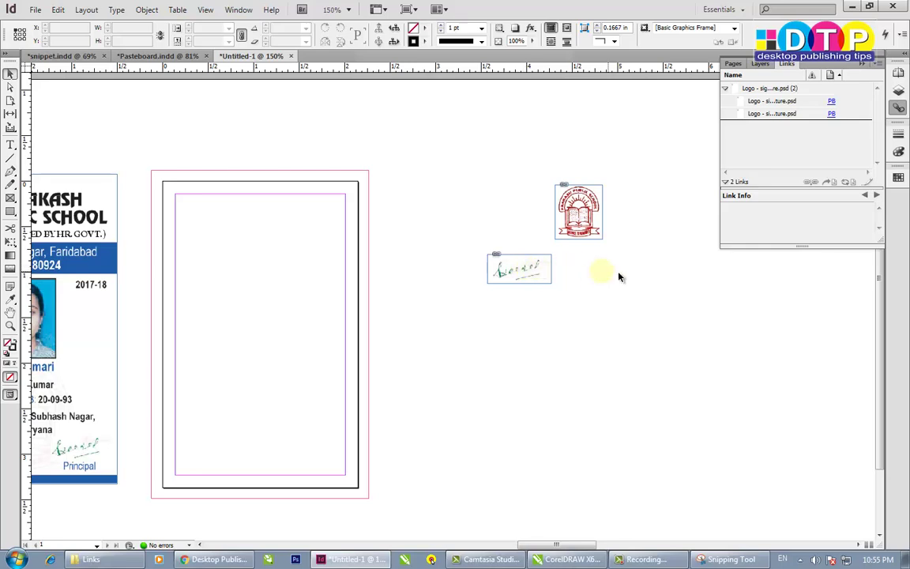
pyautogui.click(512, 268)
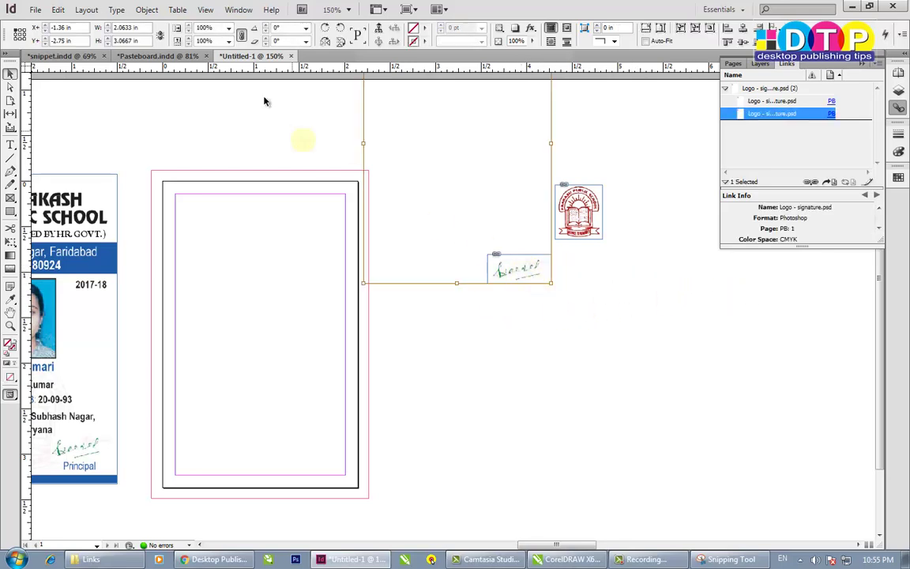
# - Change the View setting so images no longer shift inside frames when dragged
pyautogui.click(205, 10)
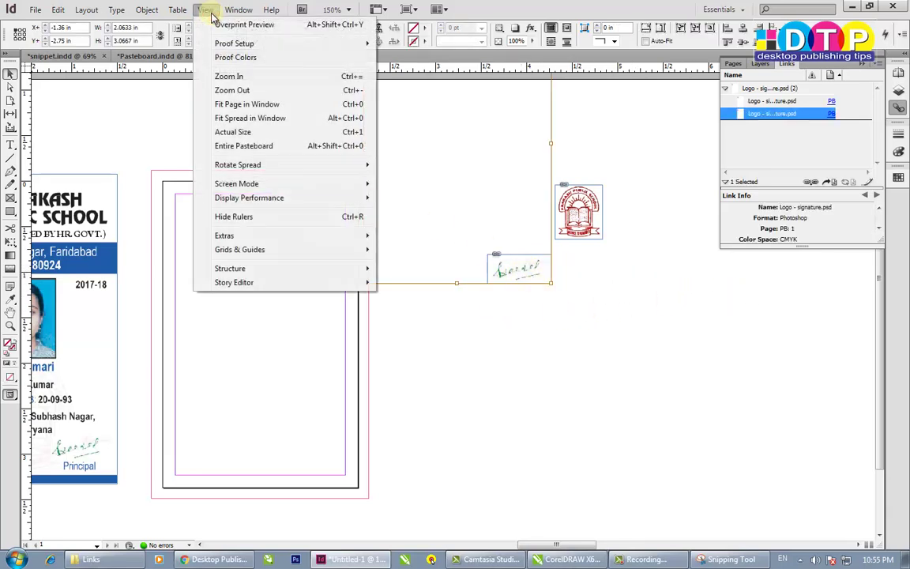
pyautogui.moveTo(274, 241)
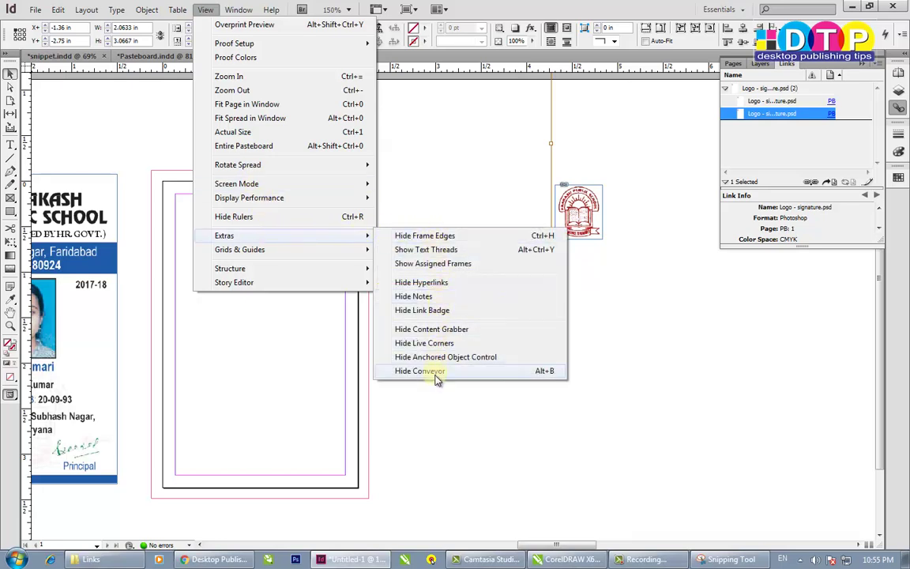
pyautogui.click(394, 330)
# - Move the logo frame left and place the signature frame beside it, showing the sample card
pyautogui.click(522, 267)
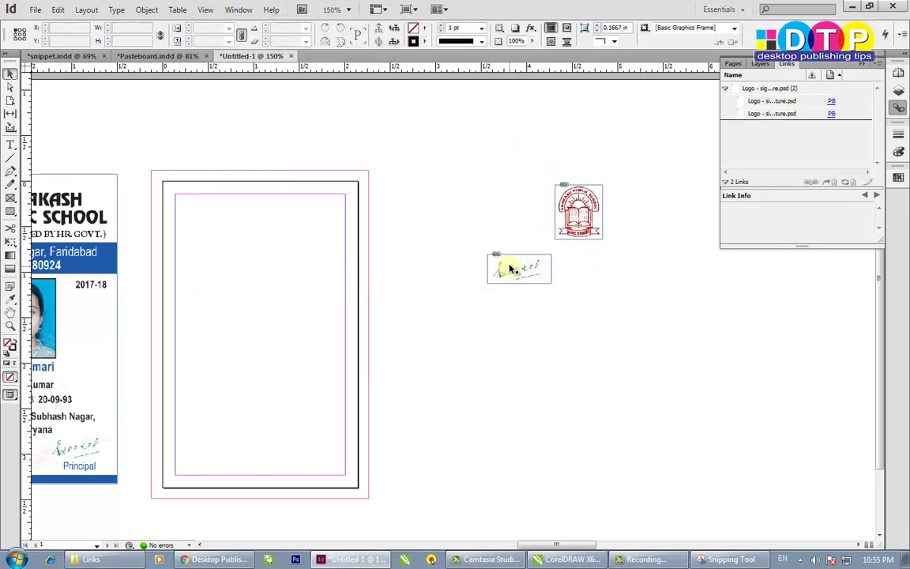
pyautogui.moveTo(518, 267)
pyautogui.mouseDown()
pyautogui.moveTo(574, 302)
pyautogui.moveTo(575, 261)
pyautogui.moveTo(588, 265)
pyautogui.moveTo(579, 251)
pyautogui.moveTo(577, 281)
pyautogui.mouseUp()
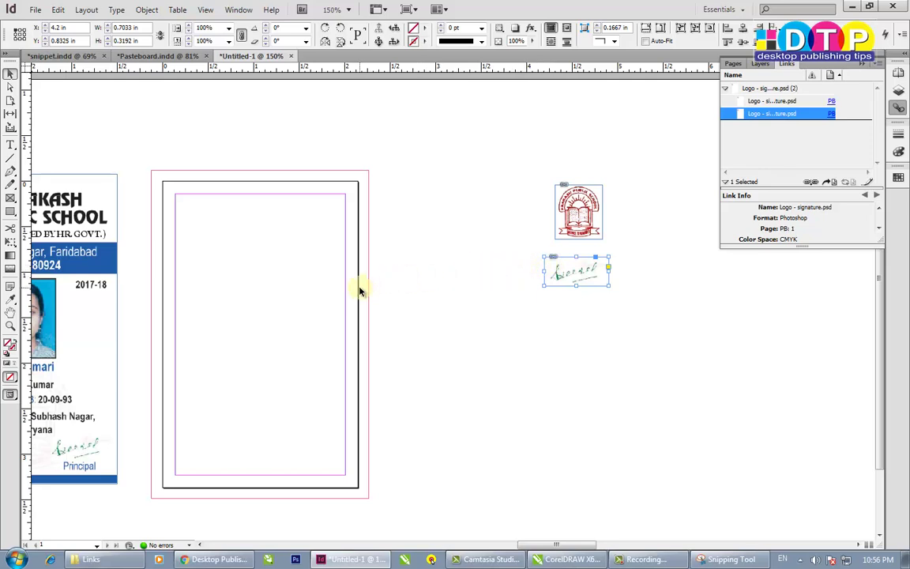
pyautogui.click(436, 331)
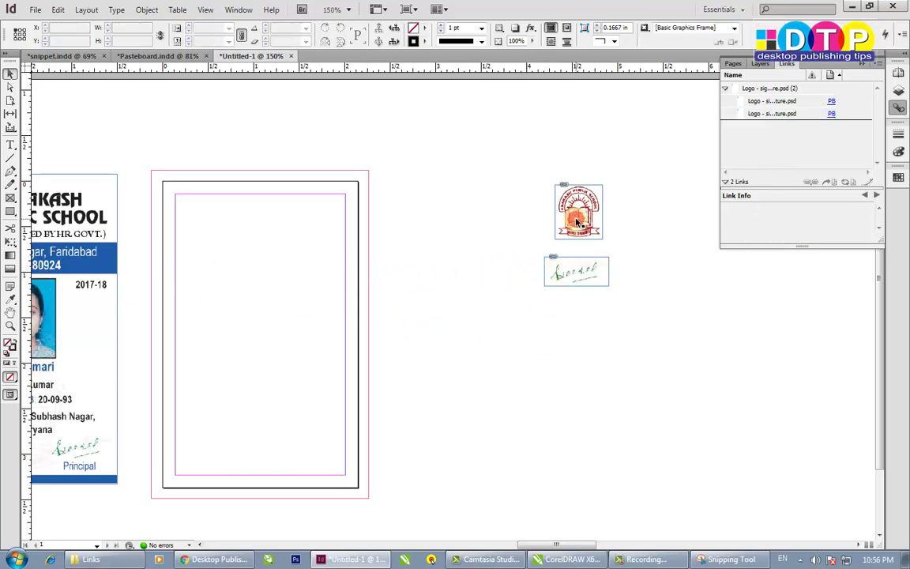
pyautogui.click(573, 278)
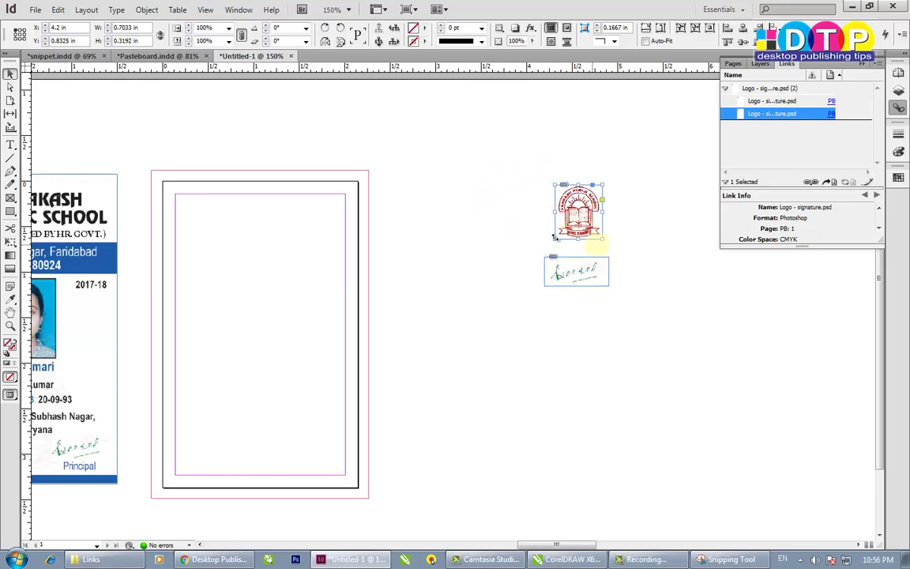
pyautogui.moveTo(559, 210); pyautogui.dragTo(403, 215)
pyautogui.moveTo(548, 260); pyautogui.dragTo(467, 200)
pyautogui.hscroll(-5, 469, 331)
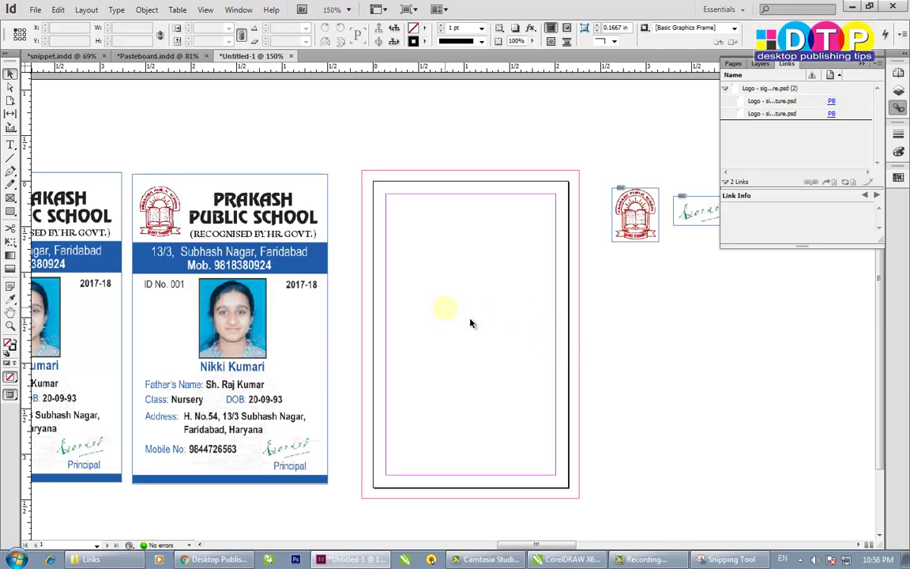
# - Draw a text frame with the Type tool along the top margin of the card page
pyautogui.click(11, 145)
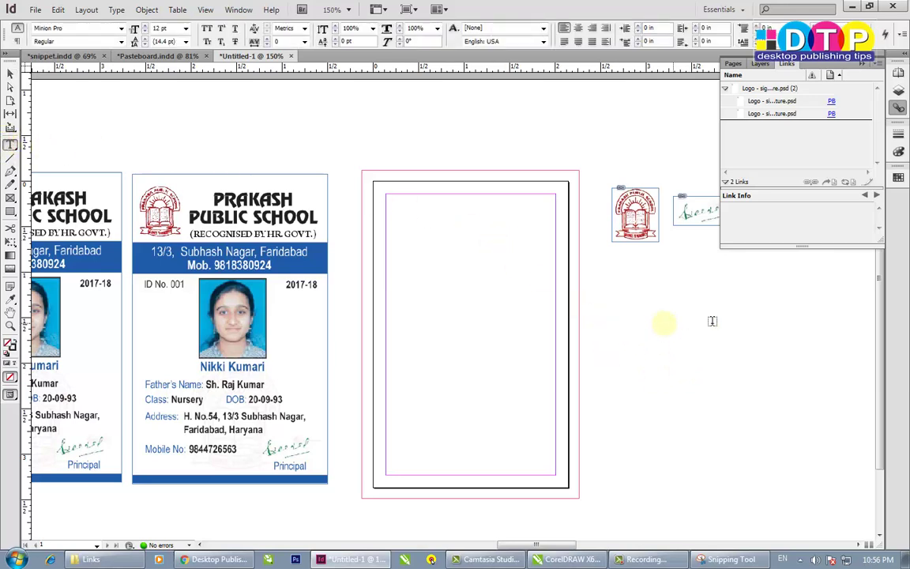
pyautogui.moveTo(415, 199); pyautogui.dragTo(556, 244)
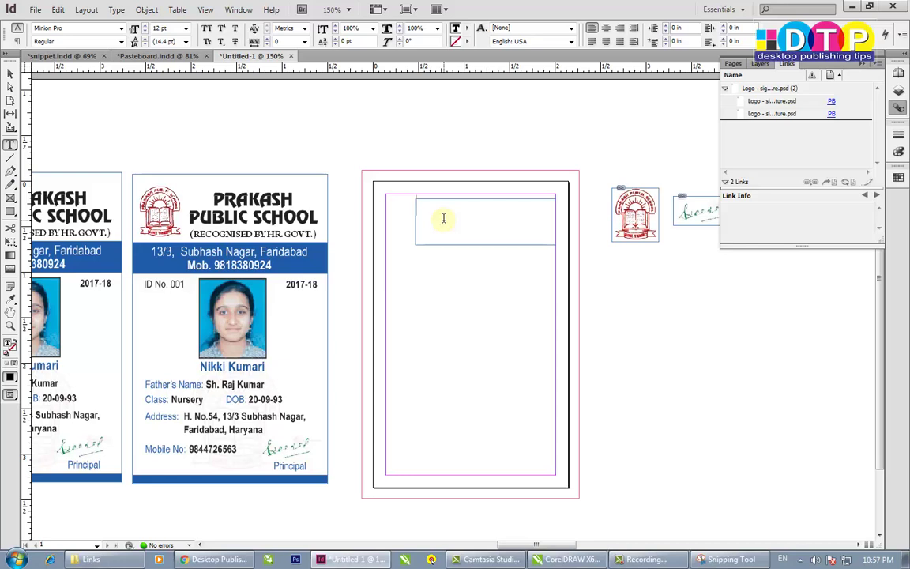
# - Type 'PRAKASH PUBLIC SCHOOL' in the top frame and align it centre
pyautogui.press('shift')
pyautogui.write('PRAKASH PUBLI')
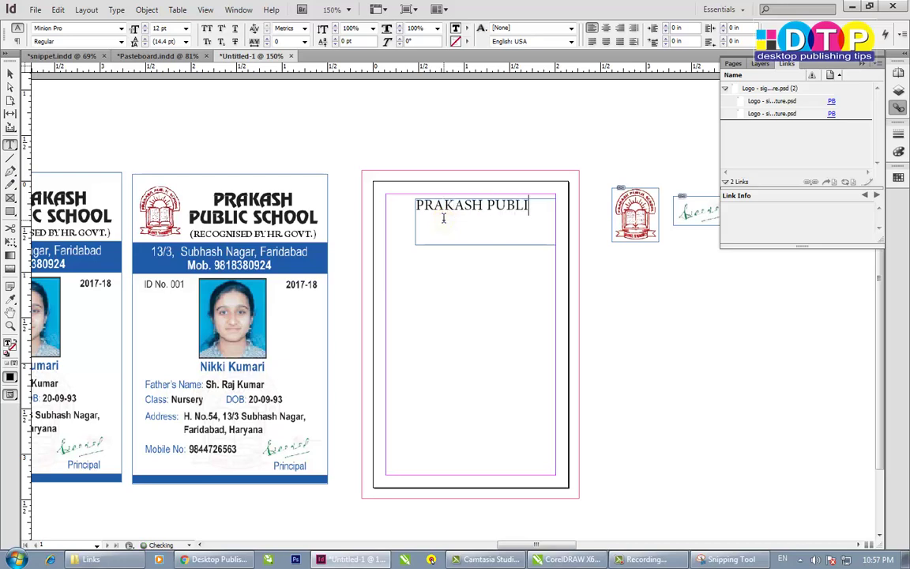
pyautogui.write('C SCHOOL')
pyautogui.hotkey('ctrl', 'a')
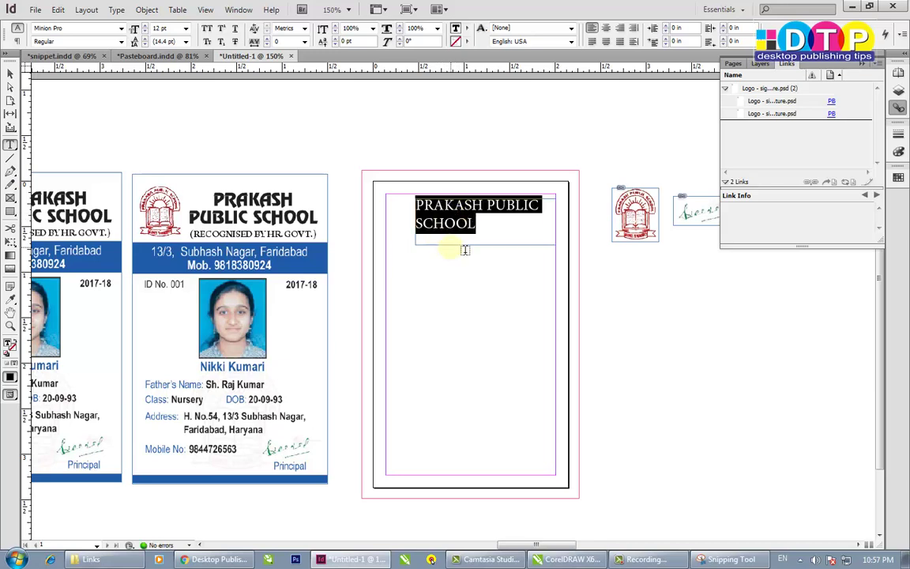
pyautogui.click(491, 236)
pyautogui.hotkey('ctrl', 'a')
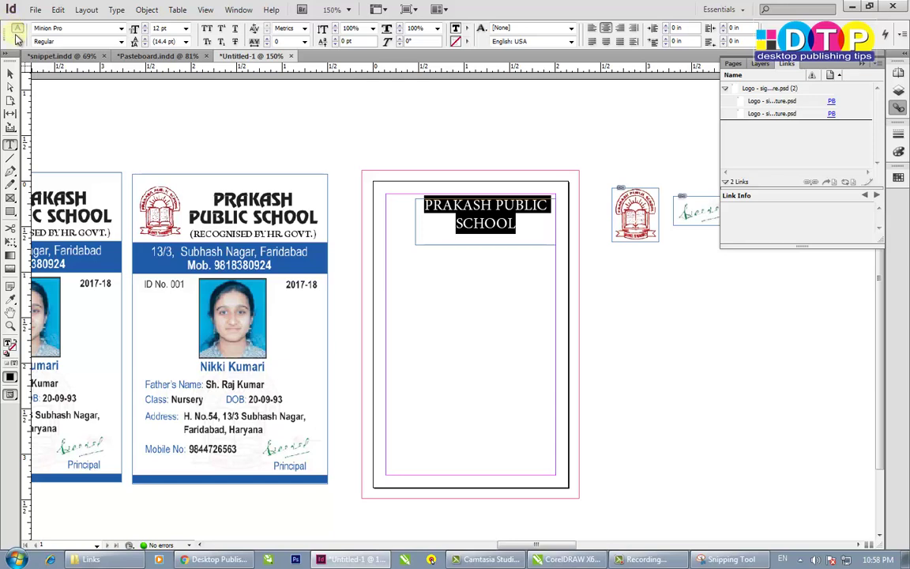
pyautogui.click(12, 72)
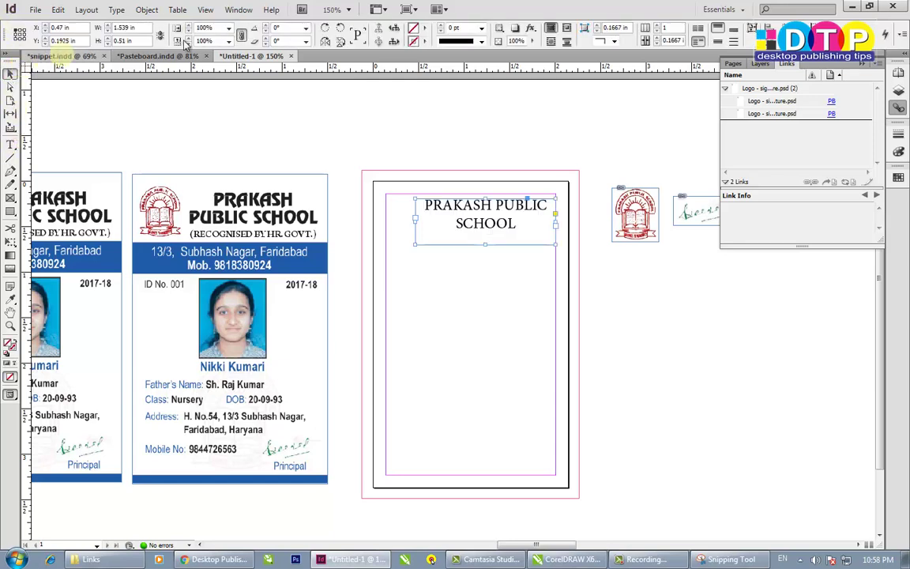
pyautogui.click(10, 144)
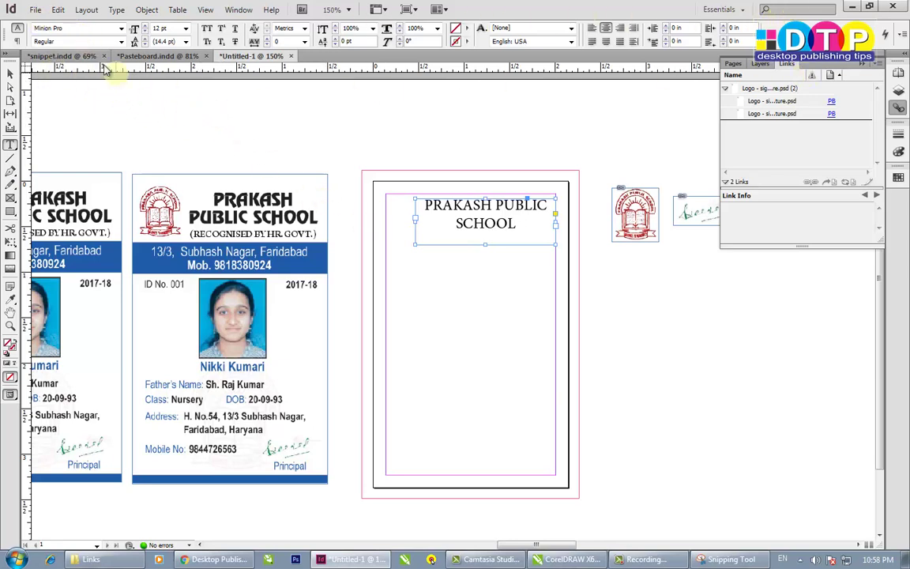
pyautogui.click(562, 559)
pyautogui.click(394, 168)
pyautogui.click(394, 168)
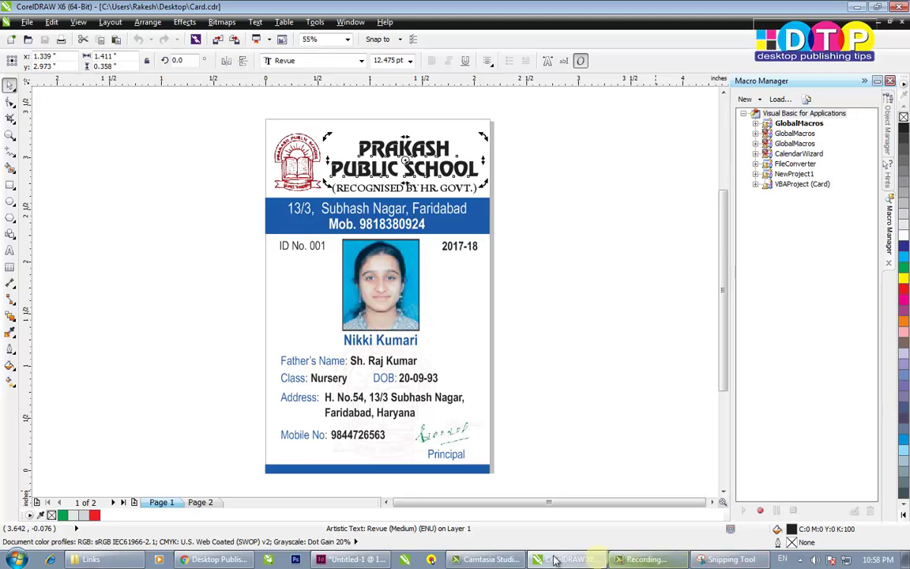
pyautogui.click(438, 416)
# - Set the whole heading in the Revue font
pyautogui.click(515, 217)
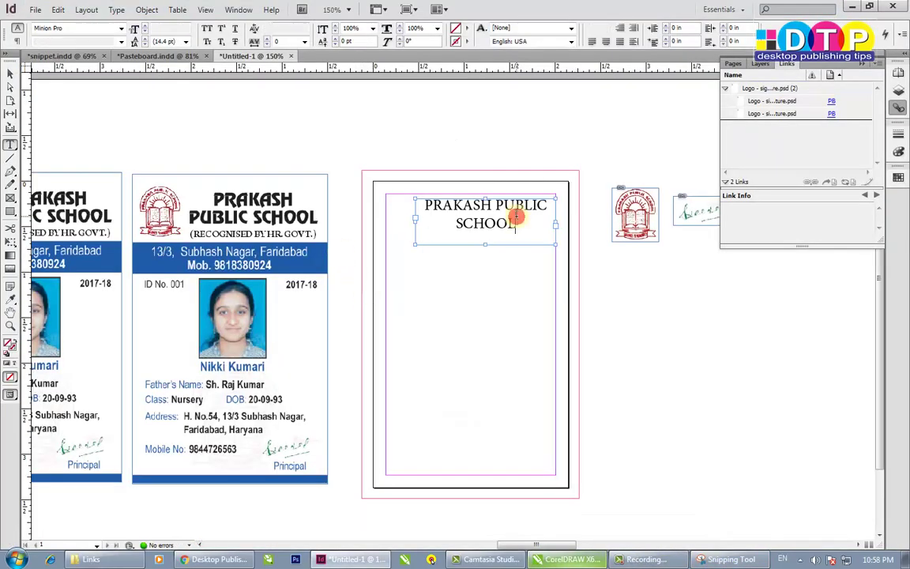
pyautogui.hotkey('ctrl', 'a')
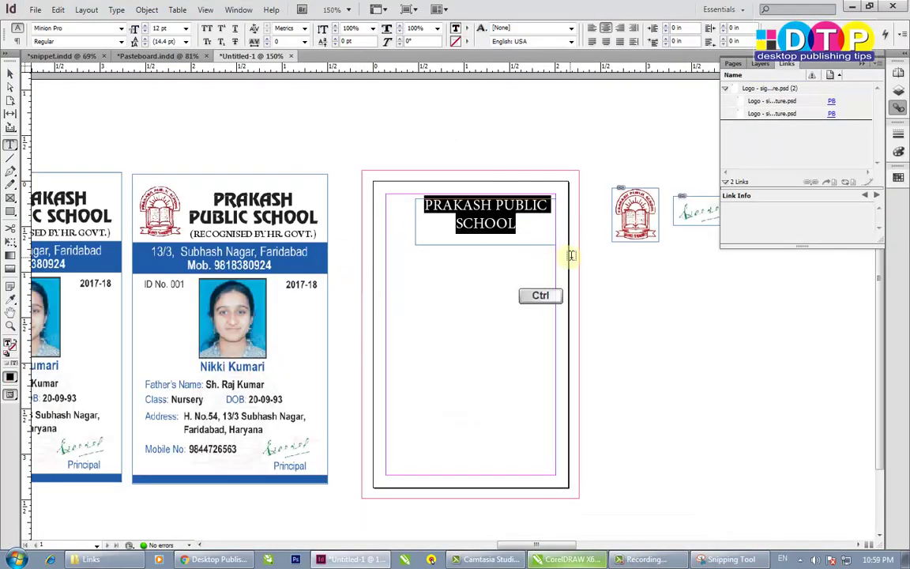
pyautogui.click(70, 30)
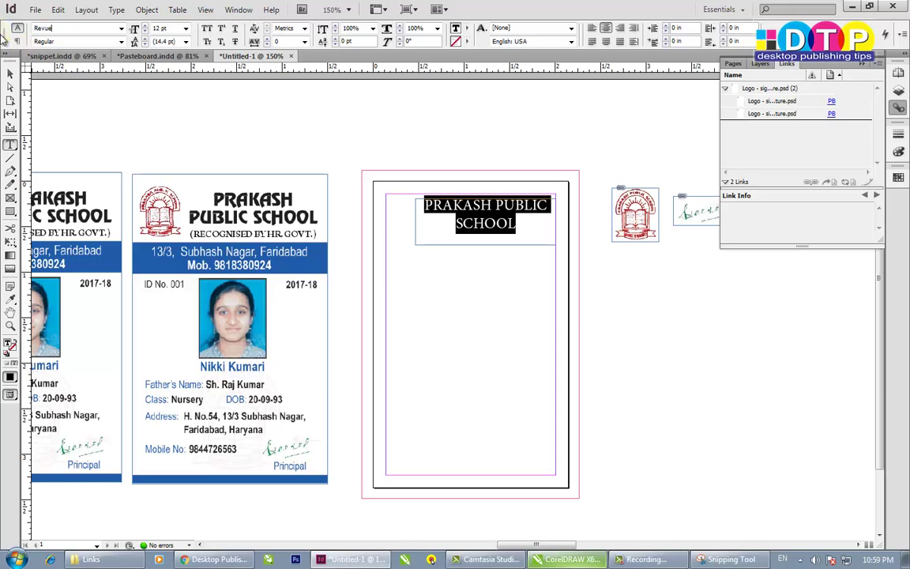
pyautogui.write('Revue')
pyautogui.press('Return')
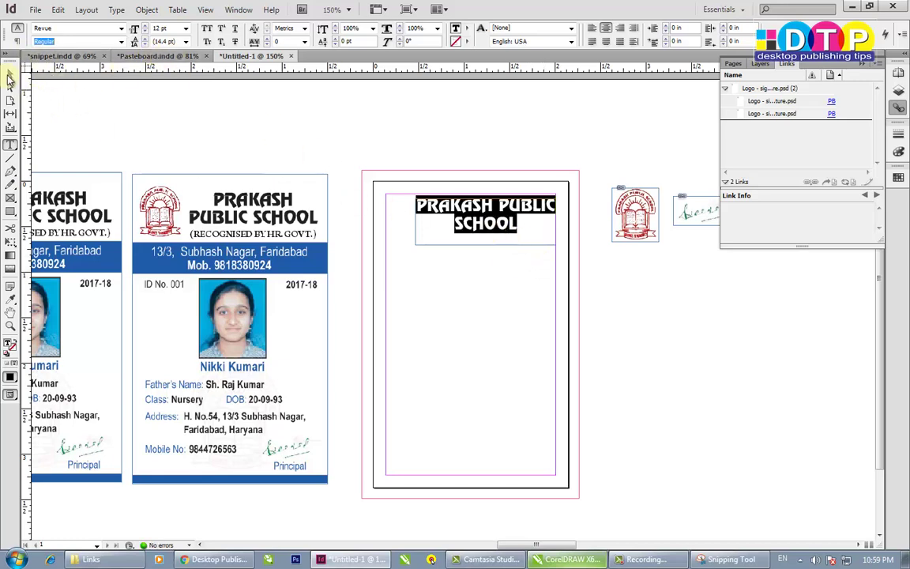
# - Move the heading frame up to the card's top margin
pyautogui.click(10, 75)
pyautogui.click(426, 241)
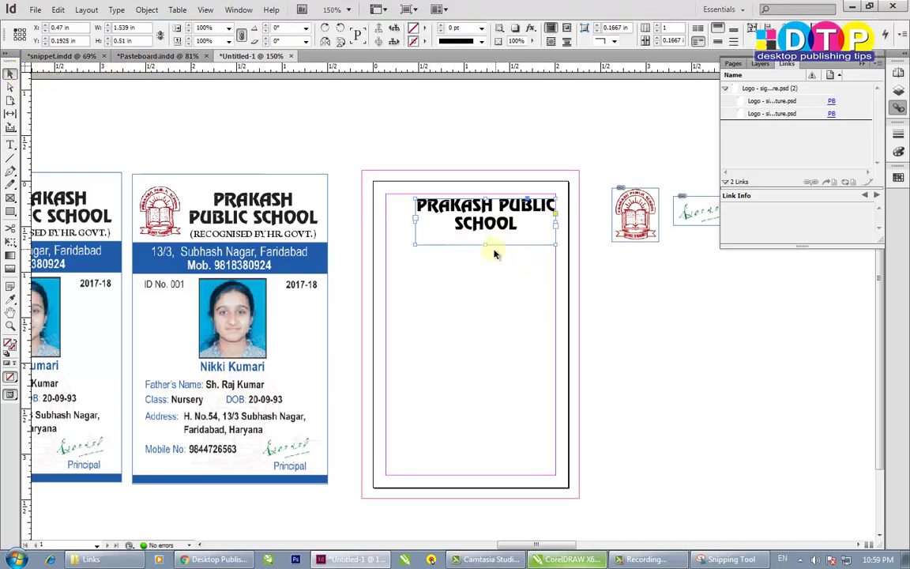
pyautogui.moveTo(488, 215)
pyautogui.mouseDown()
pyautogui.moveTo(484, 241)
pyautogui.moveTo(486, 233)
pyautogui.mouseUp()
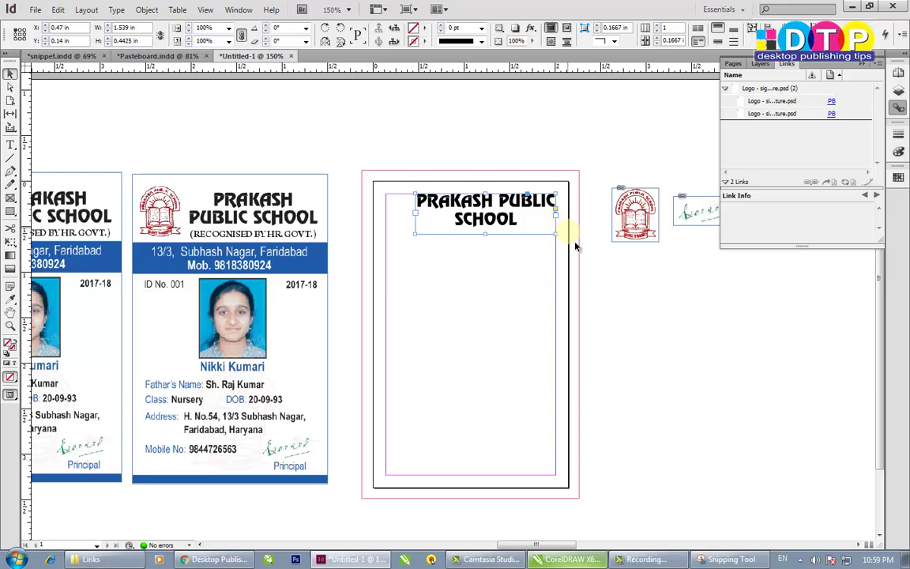
pyautogui.doubleClick(490, 203)
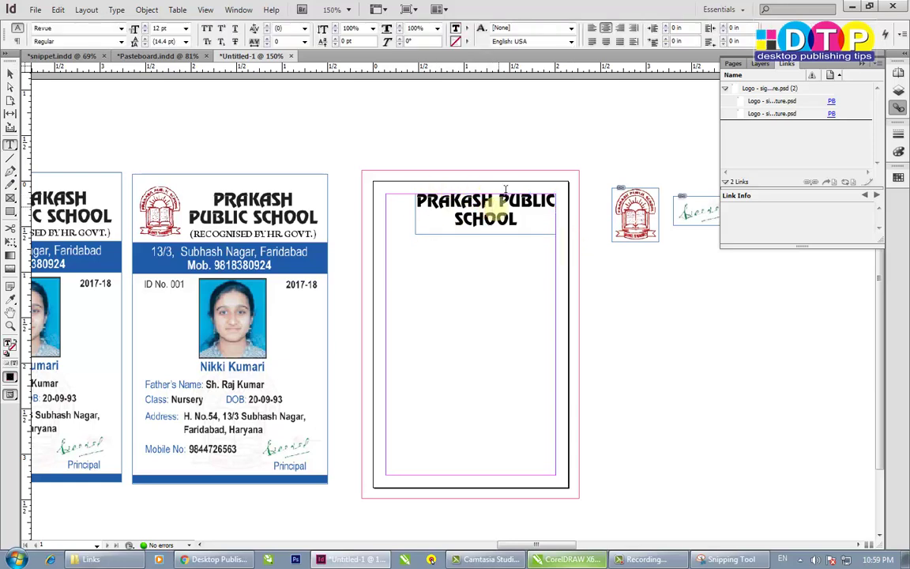
pyautogui.hotkey('ctrl', 'a')
pyautogui.press('Escape')
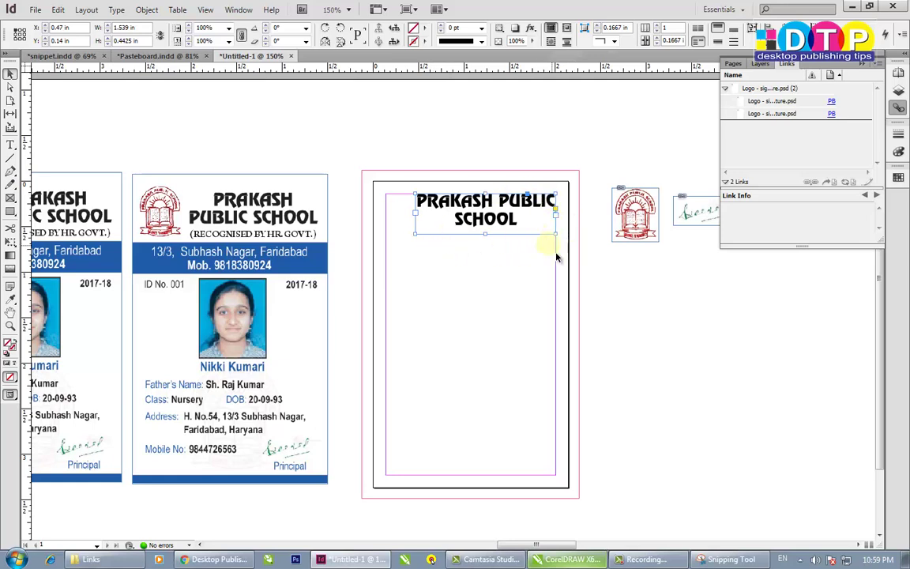
pyautogui.click(349, 152)
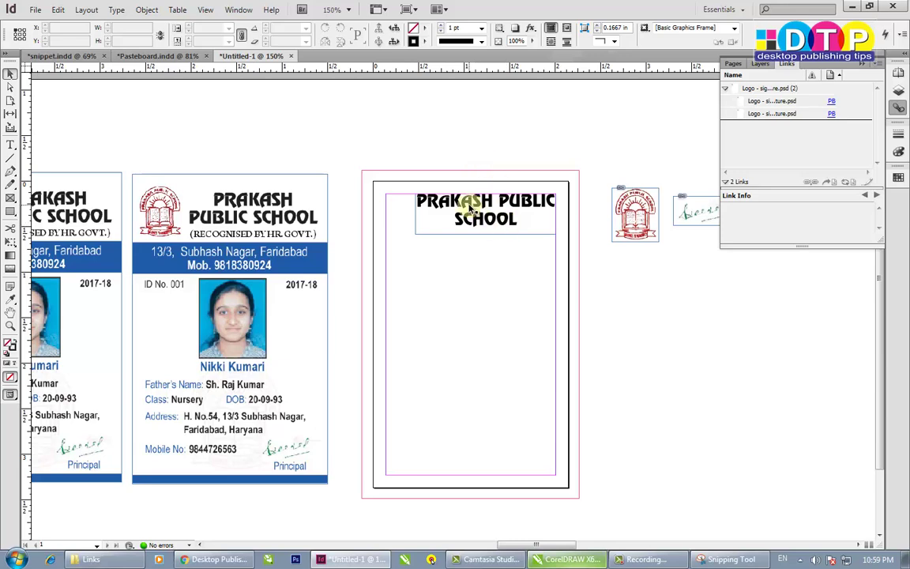
# - Centre the heading vertically in its frame, undoing a trial line break before PUBLIC
pyautogui.click(491, 217)
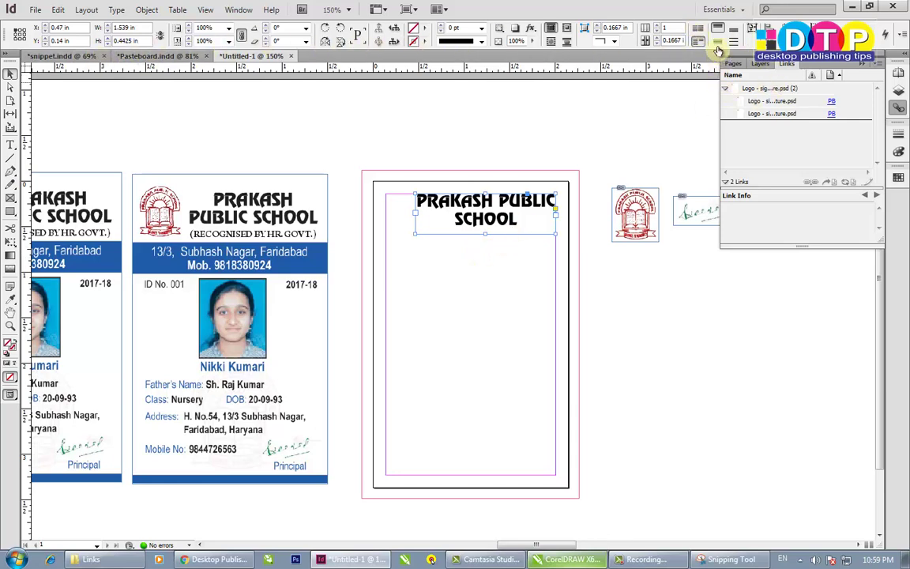
pyautogui.click(717, 43)
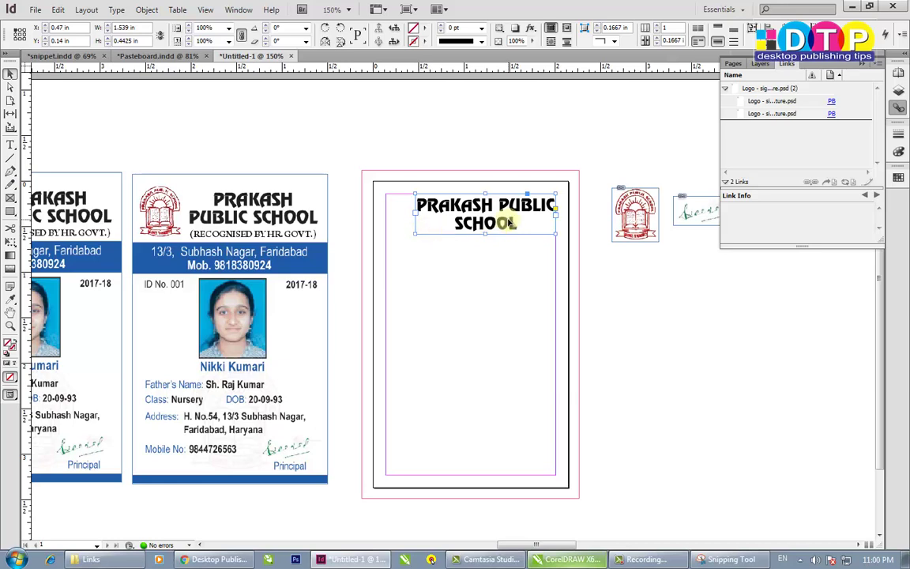
pyautogui.press('t')
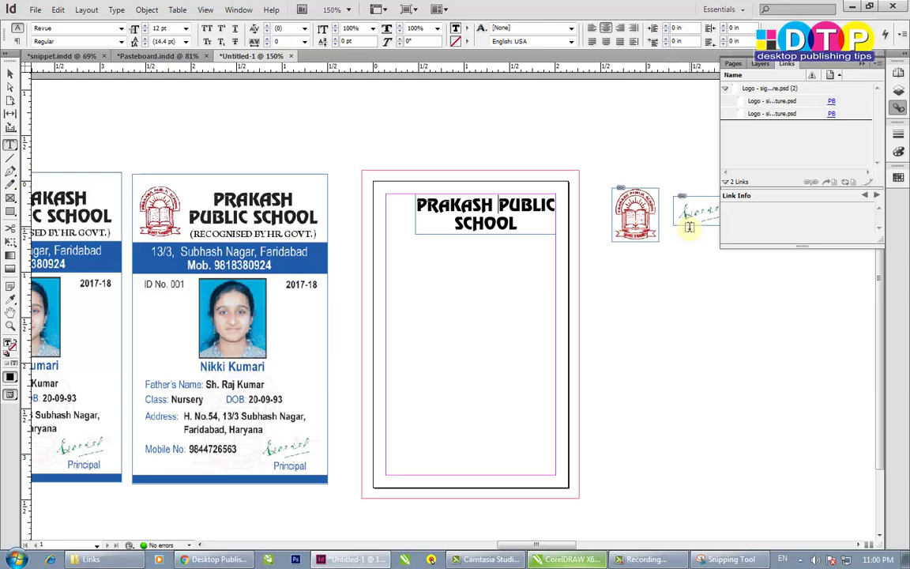
pyautogui.press('shift')
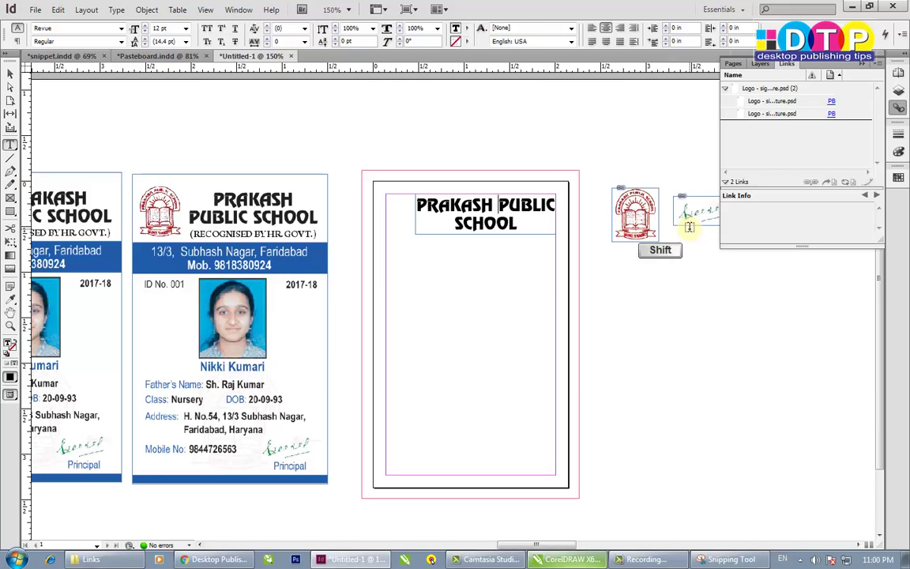
pyautogui.hotkey('shift', 'Return')
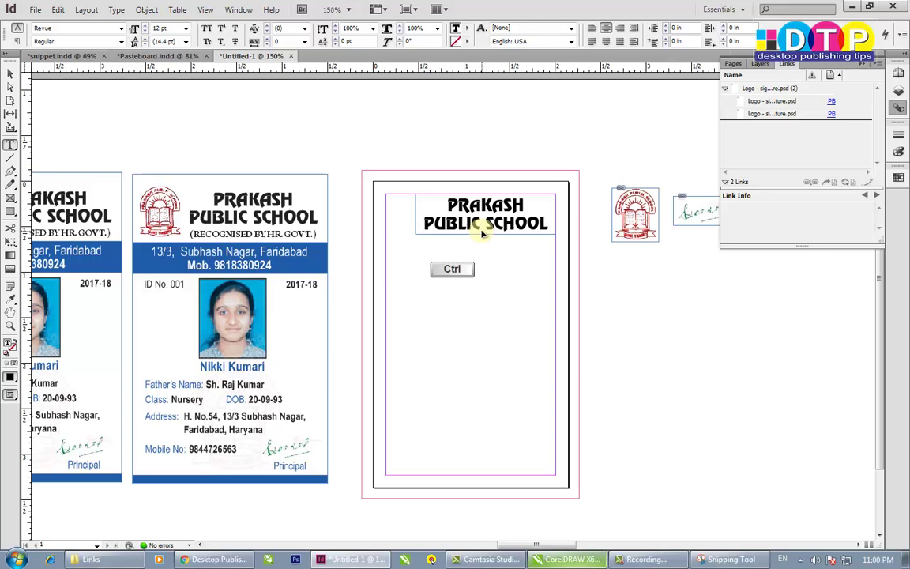
pyautogui.hotkey('ctrl', 'z')
# - Join PUBLIC and SCHOOL with a nonbreaking space (Ctrl+Alt+X)
pyautogui.click(556, 204)
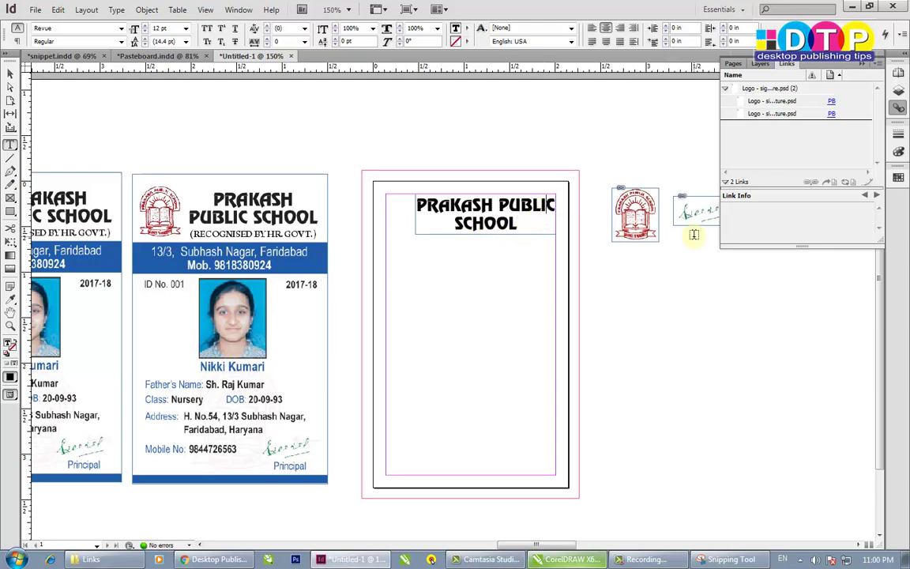
pyautogui.press('shift')
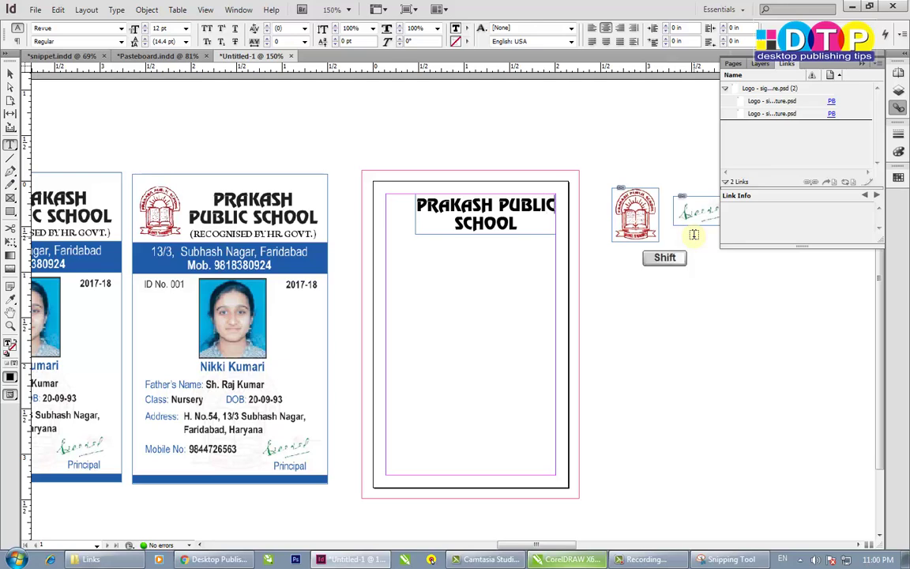
pyautogui.hotkey('ctrl', 'alt')
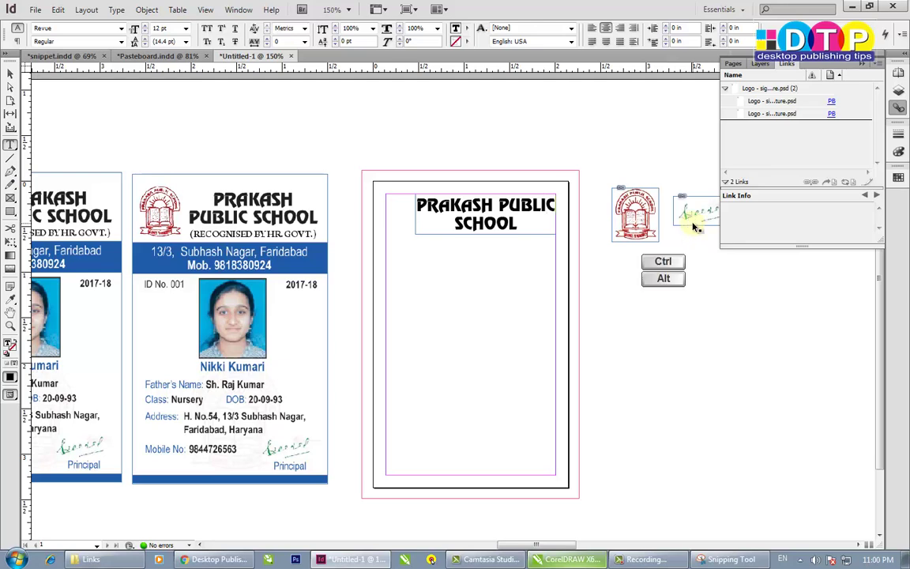
pyautogui.hotkey('ctrl', 'alt', 'x')
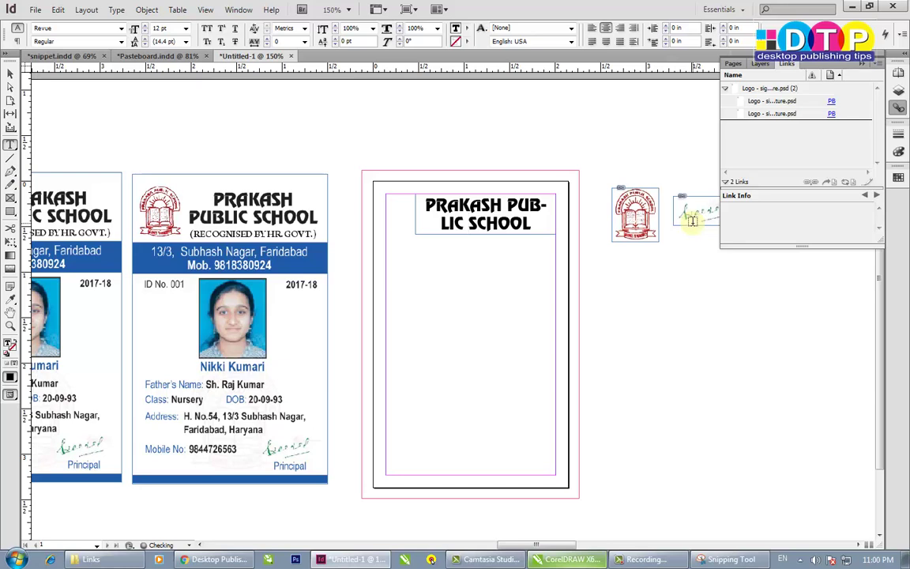
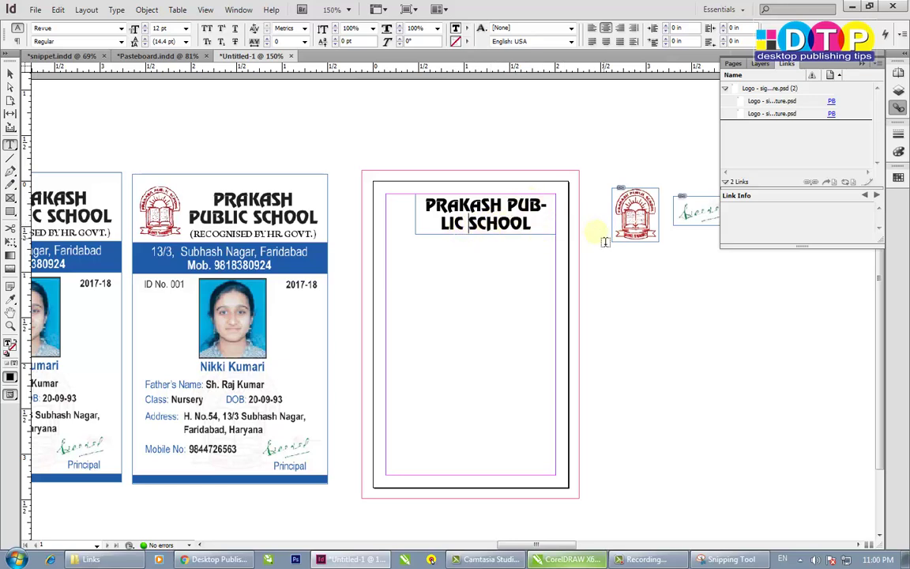
# - Turn off Hyphenate for the PRAKASH PUBLIC SCHOOL heading in the Hyphenation settings
pyautogui.click(897, 40)
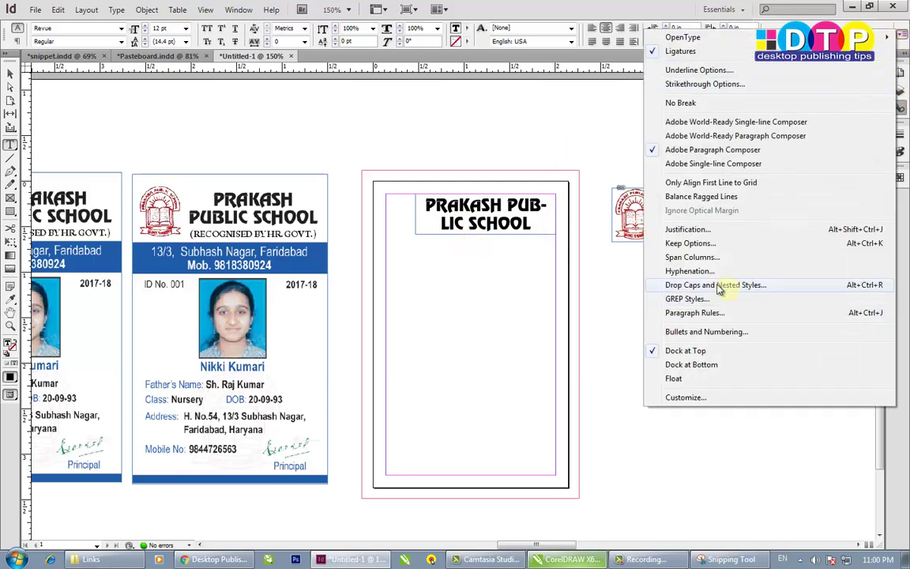
pyautogui.click(689, 272)
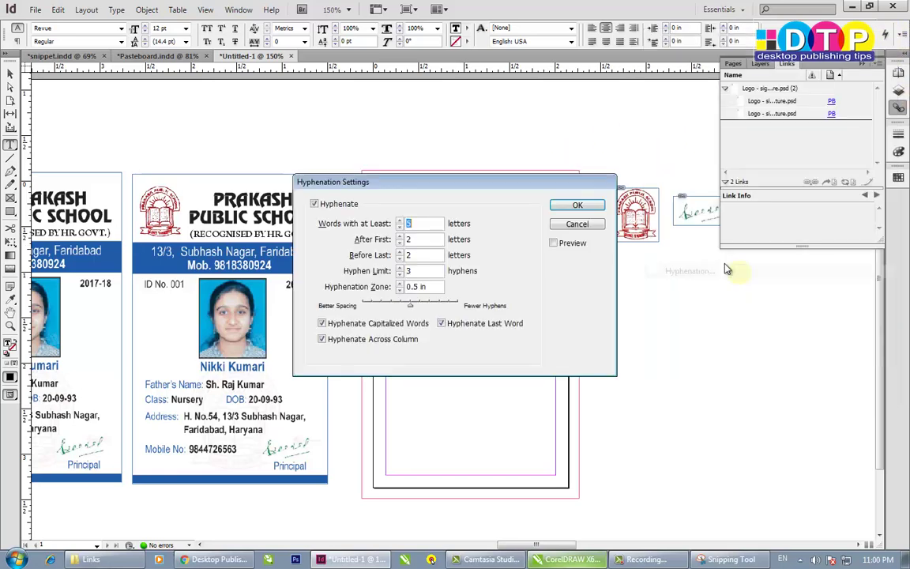
pyautogui.click(315, 203)
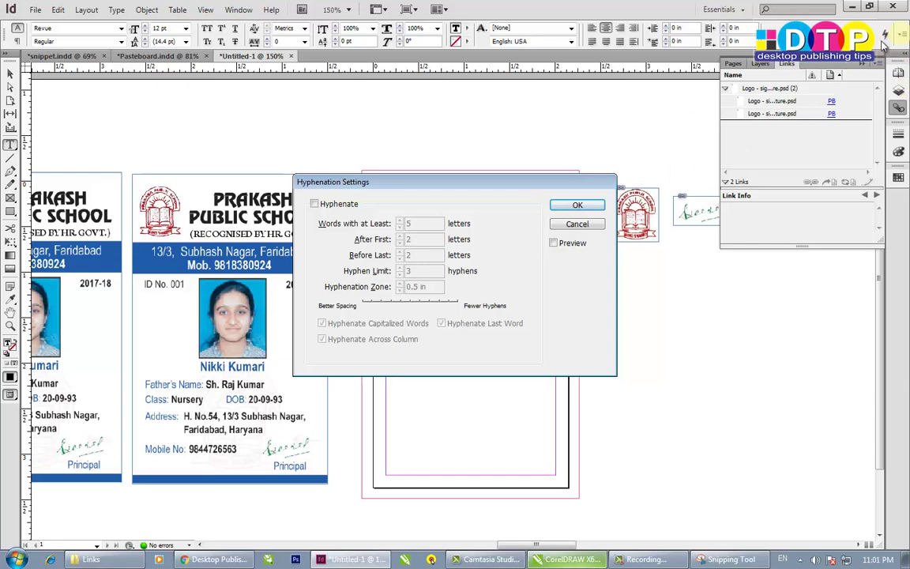
pyautogui.click(577, 206)
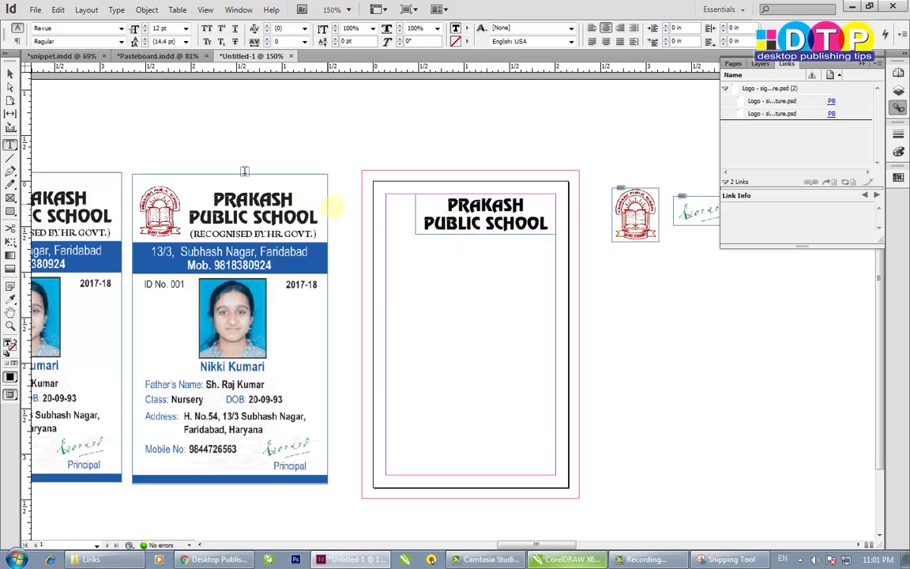
pyautogui.click(11, 73)
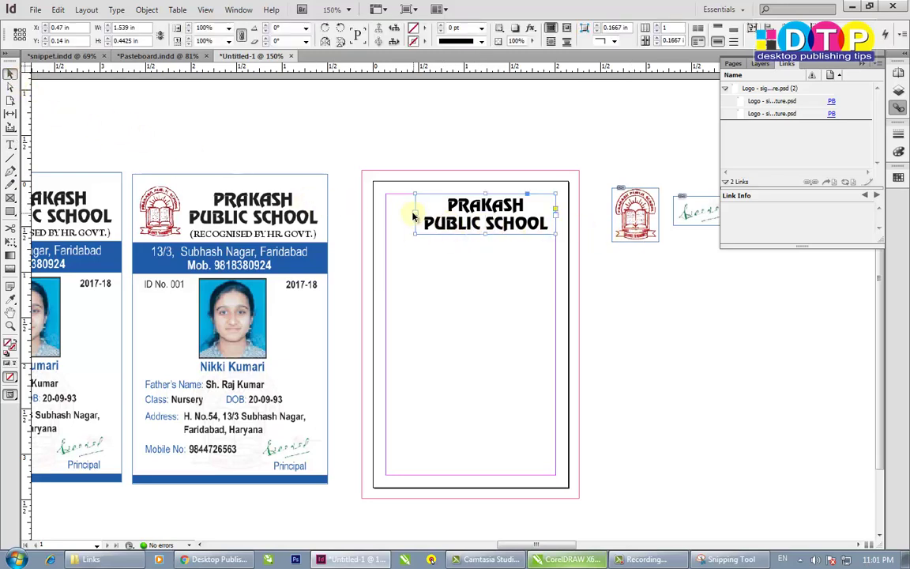
# - Narrow the heading frame, then move the logo to the card's top-left and scale it small
pyautogui.moveTo(416, 215); pyautogui.dragTo(425, 211)
pyautogui.click(585, 297)
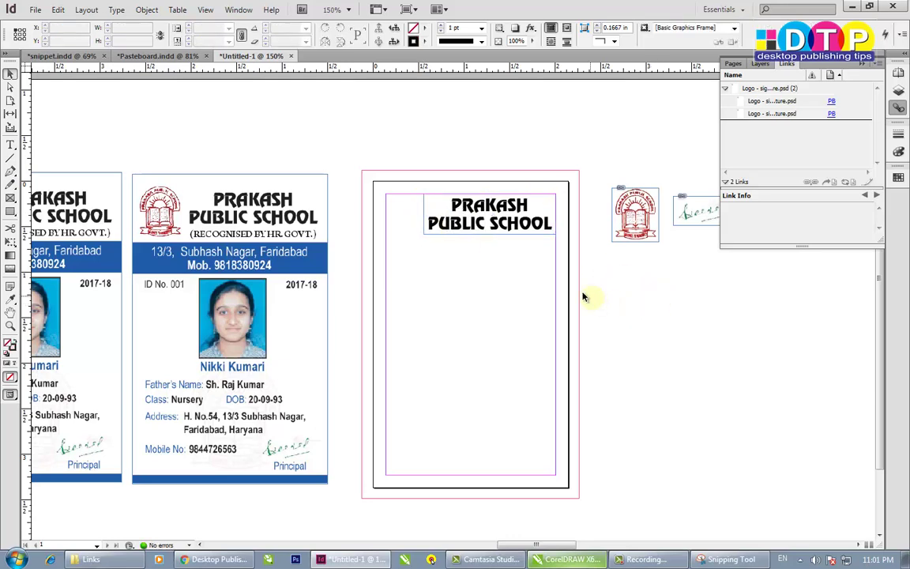
pyautogui.moveTo(632, 223); pyautogui.dragTo(415, 227)
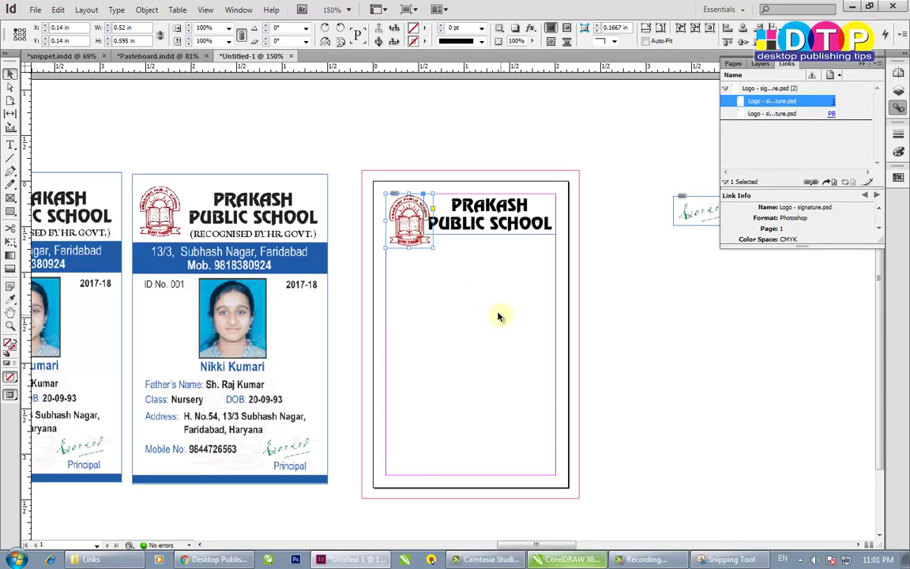
pyautogui.press('shift')
pyautogui.press('ctrl')
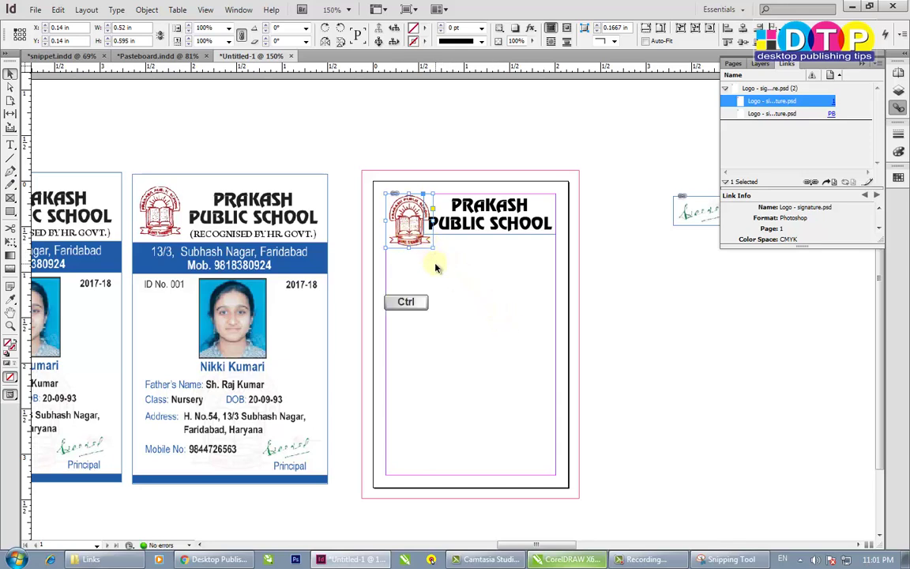
pyautogui.press('shift')
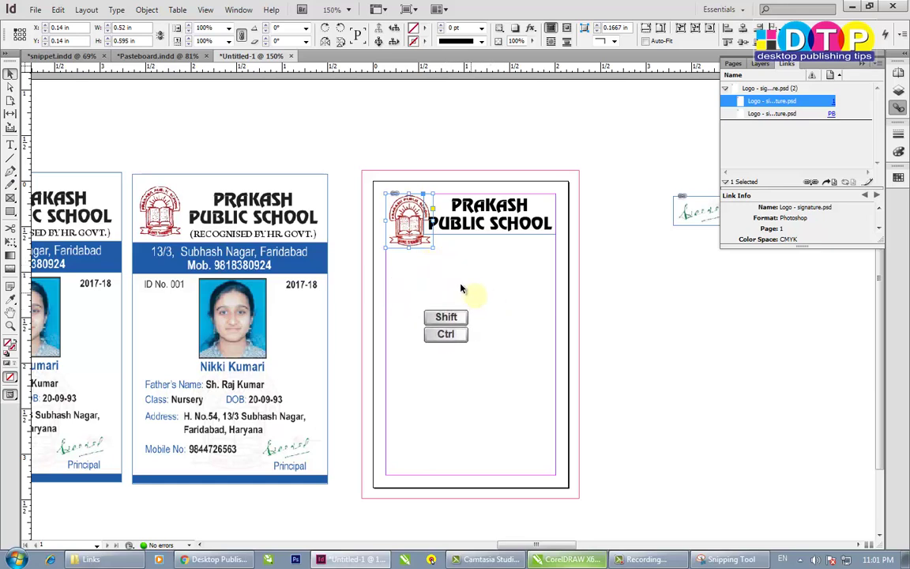
pyautogui.moveTo(435, 250); pyautogui.dragTo(551, 377)
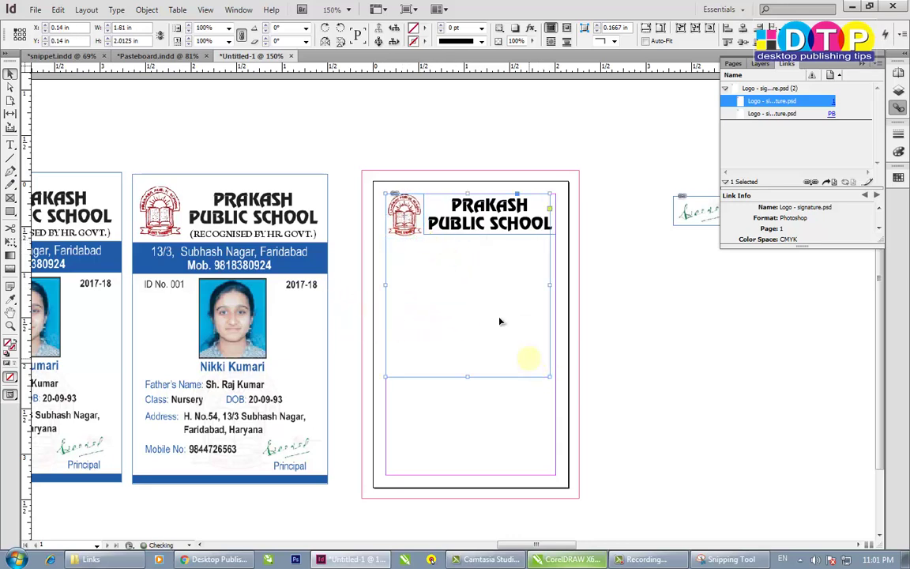
pyautogui.hotkey('ctrl', 'z')
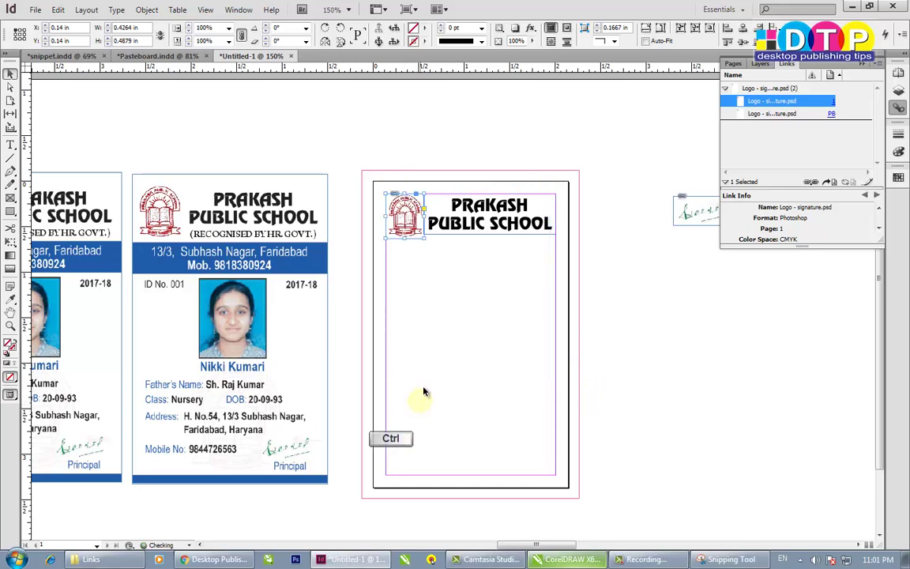
pyautogui.moveTo(423, 238); pyautogui.dragTo(436, 251)
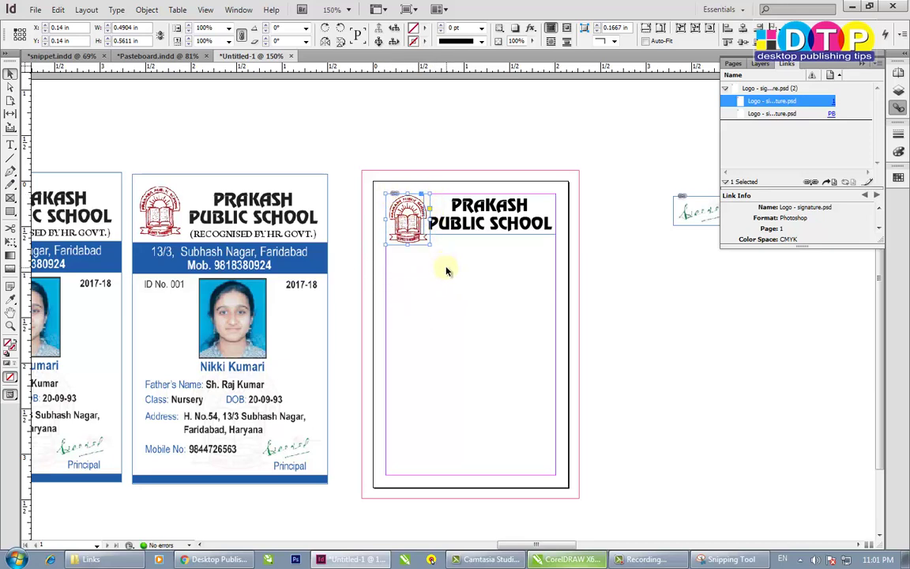
pyautogui.click(545, 249)
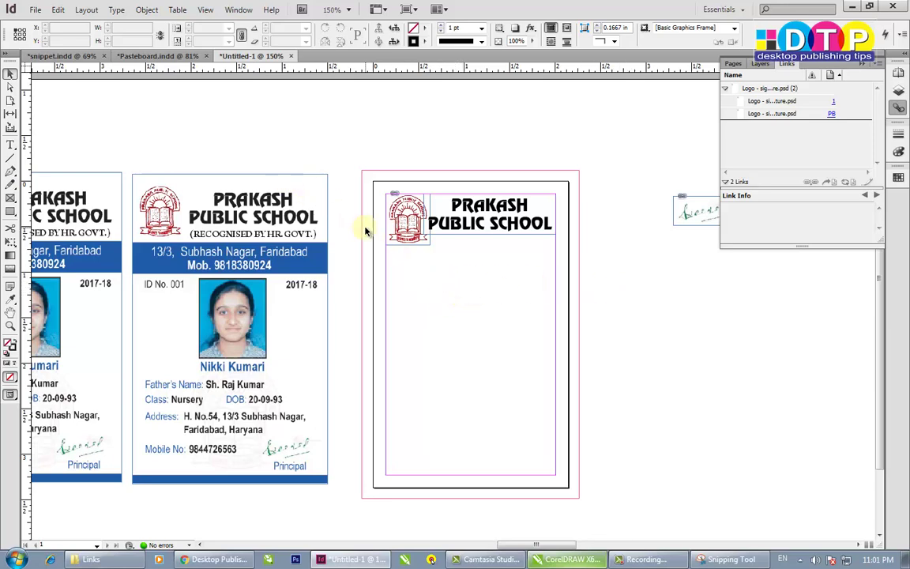
# - Toggle frame edges with Ctrl+H to preview the card, leaving them hidden
pyautogui.press('ctrl')
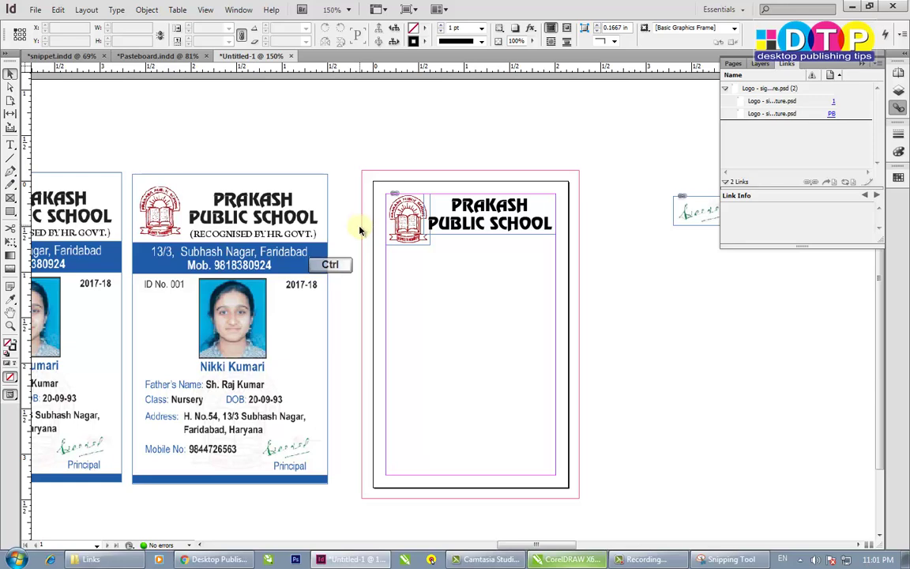
pyautogui.hotkey('ctrl', 'h')
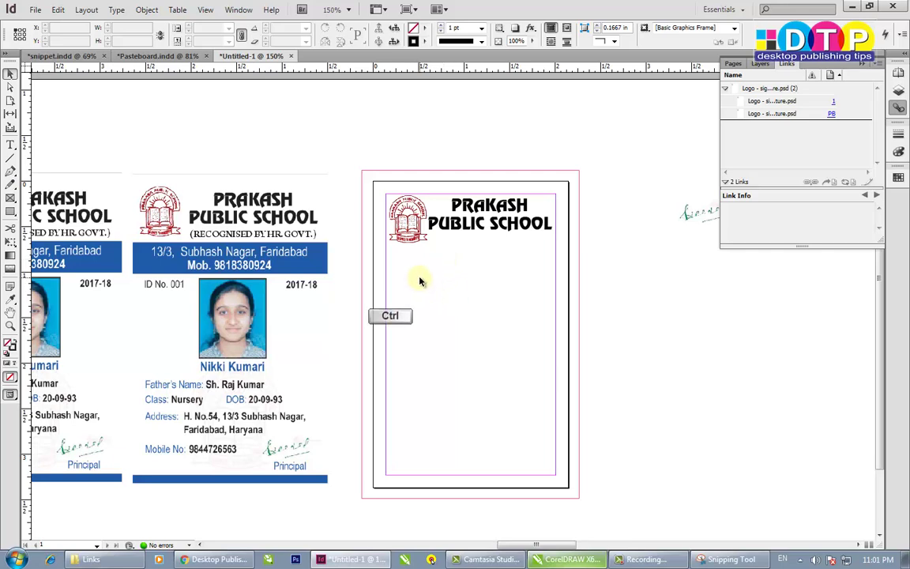
pyautogui.hotkey('ctrl', 'h')
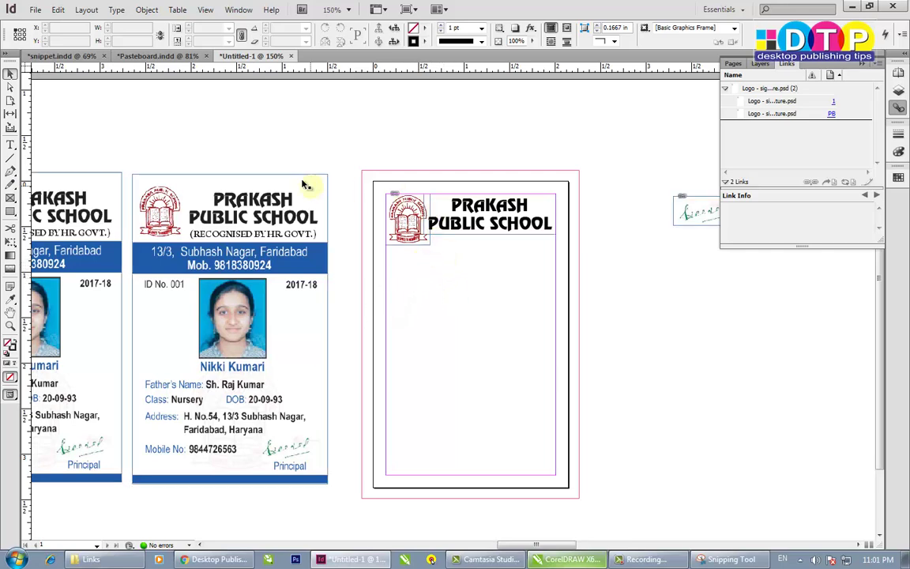
pyautogui.hotkey('ctrl', 'h')
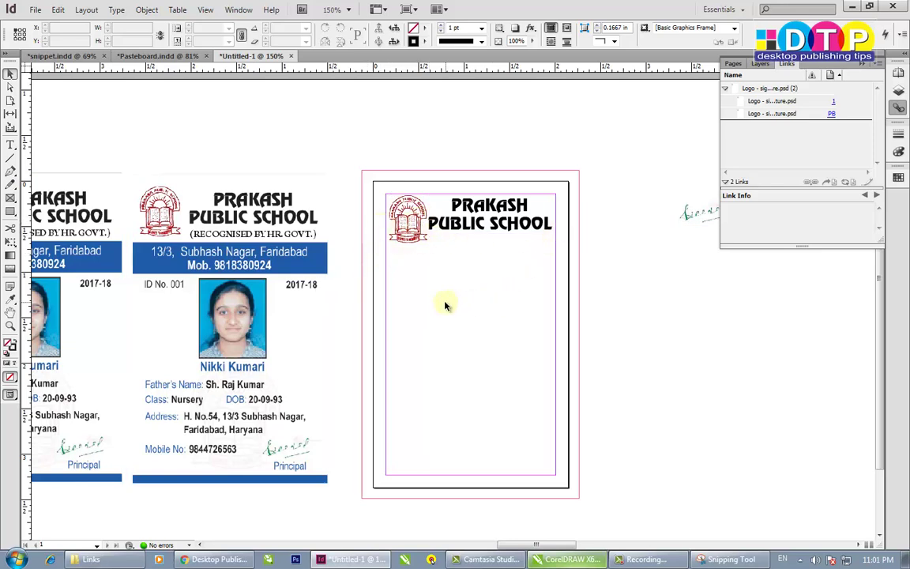
# - Narrow the PRAKASH PUBLIC SCHOOL heading frame from its left side, clear of the logo
pyautogui.click(492, 223)
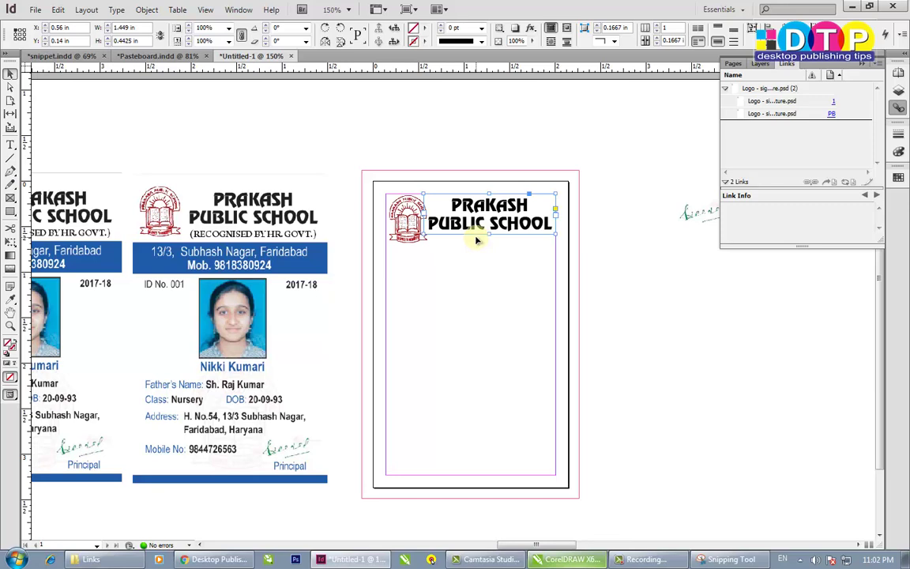
pyautogui.click(417, 253)
pyautogui.click(204, 196)
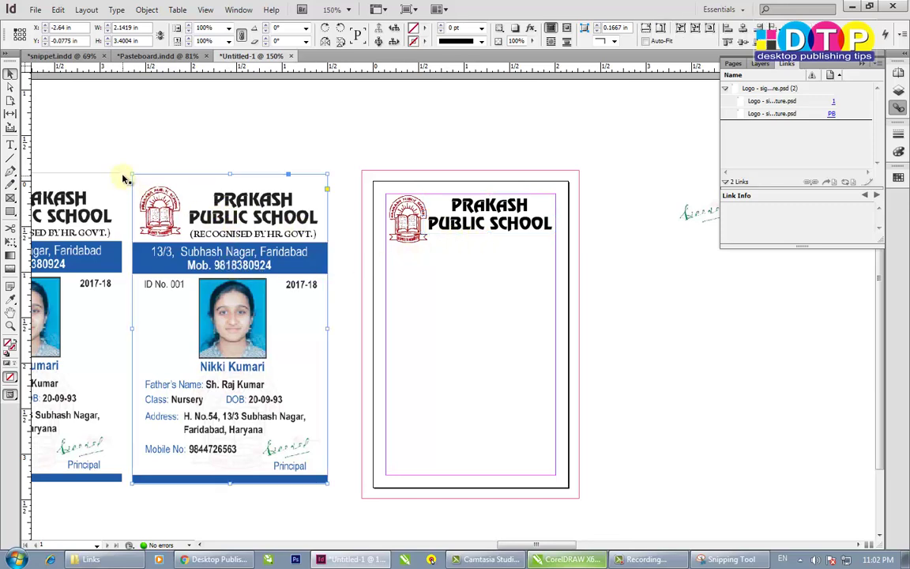
pyautogui.click(634, 330)
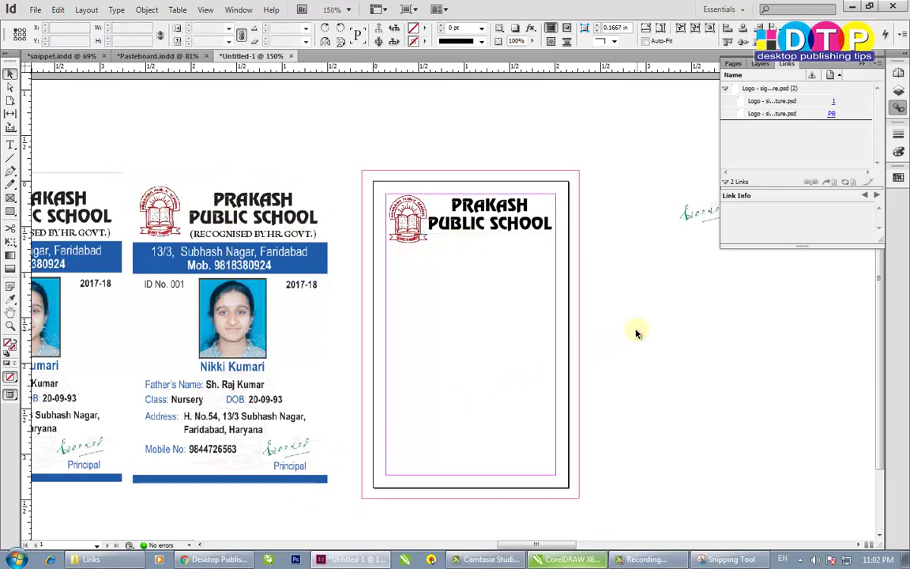
pyautogui.click(422, 242)
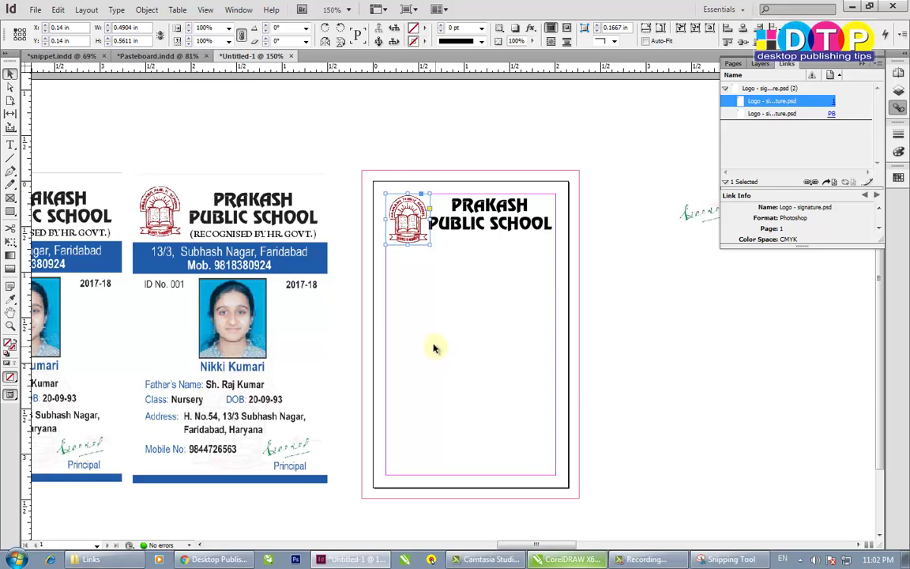
pyautogui.click(478, 229)
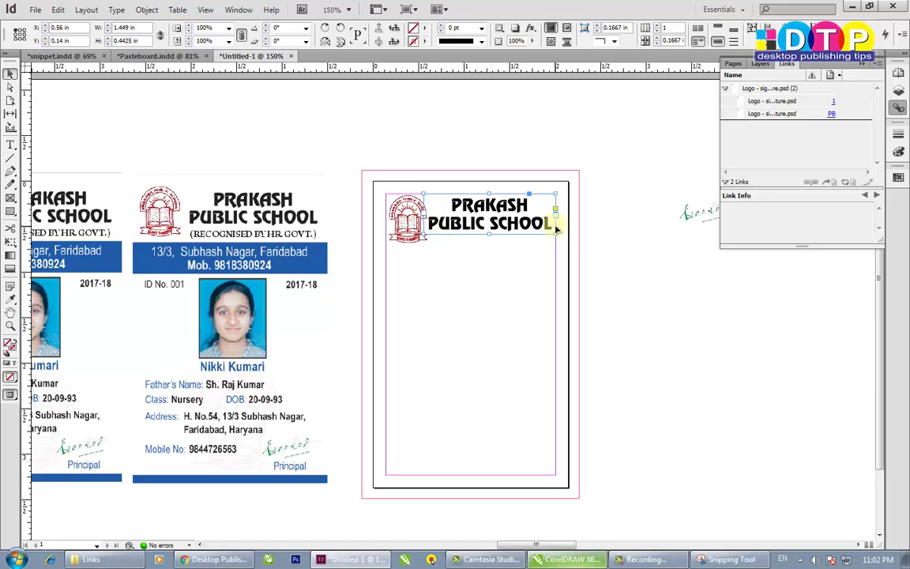
pyautogui.moveTo(424, 213); pyautogui.dragTo(431, 214)
pyautogui.click(617, 258)
# - Scale the heading frame and its text together to 96% beside the logo
pyautogui.click(410, 233)
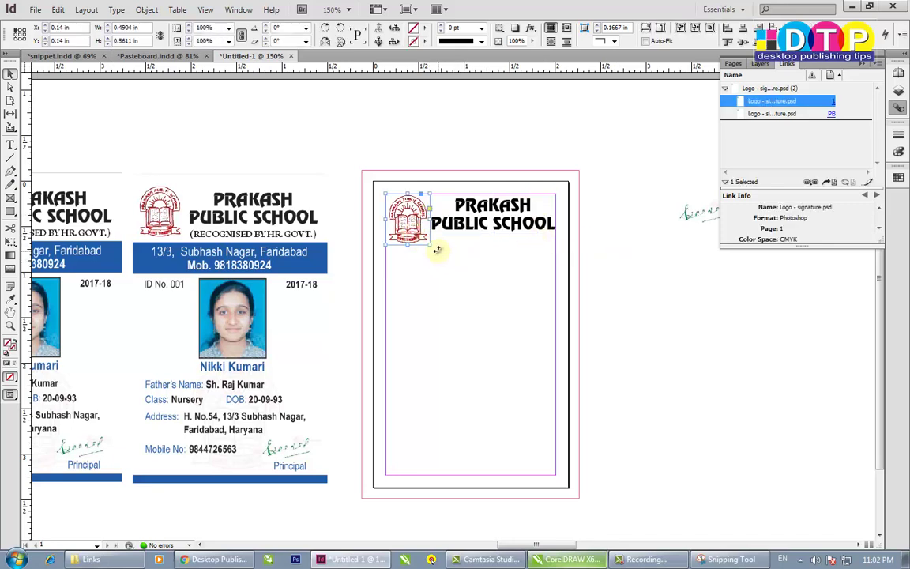
pyautogui.click(468, 219)
pyautogui.moveTo(428, 192); pyautogui.dragTo(436, 200)
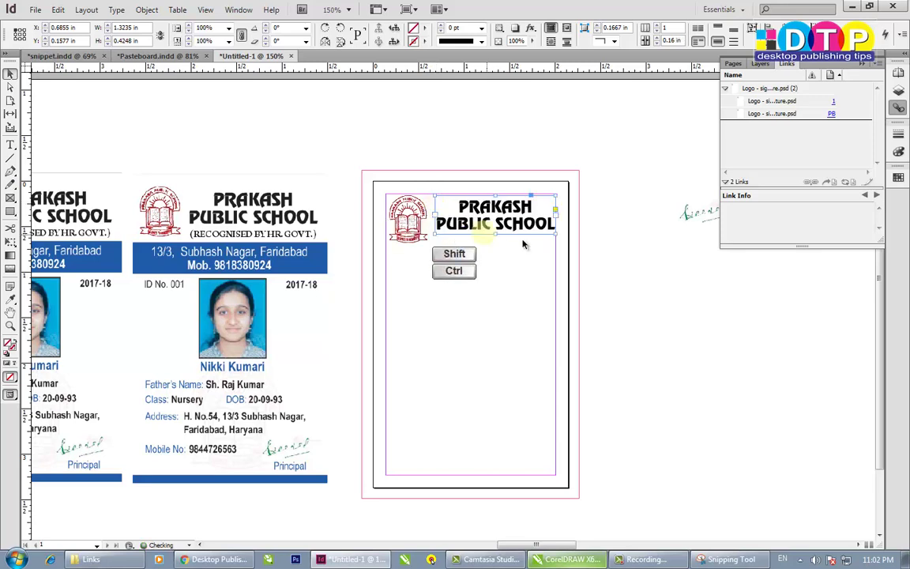
pyautogui.click(623, 245)
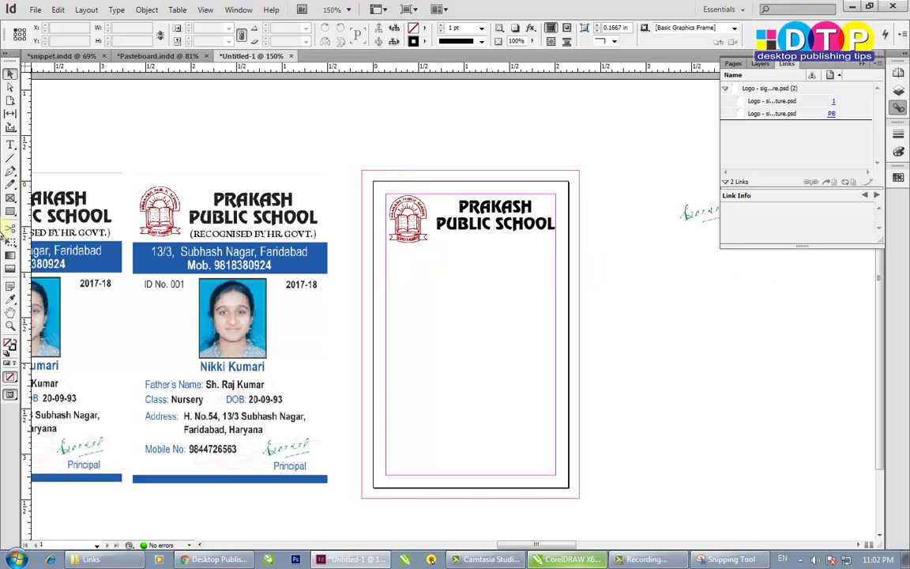
pyautogui.click(11, 144)
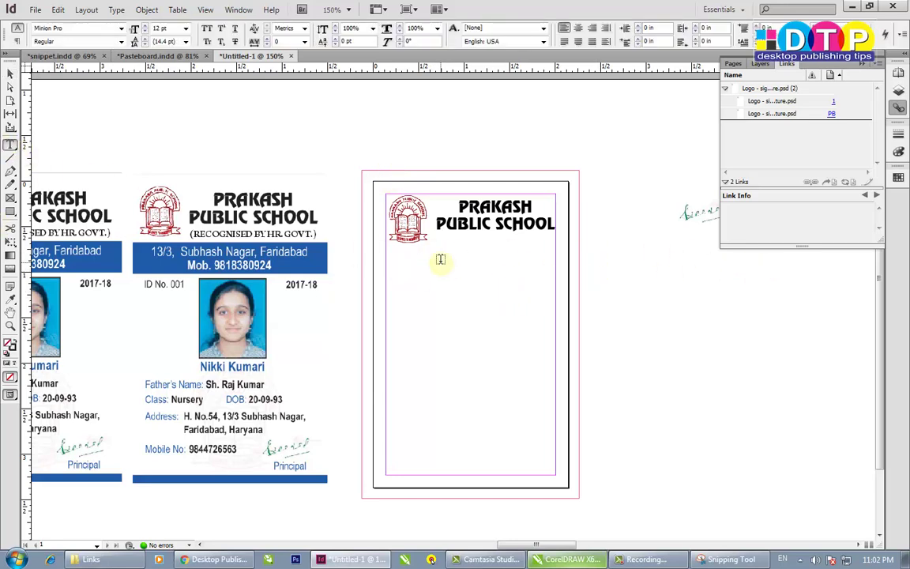
# - Type '(Recognised by HR Govt.)' in a new frame under the heading, correcting 'ny' to 'by'
pyautogui.moveTo(440, 259); pyautogui.dragTo(623, 275)
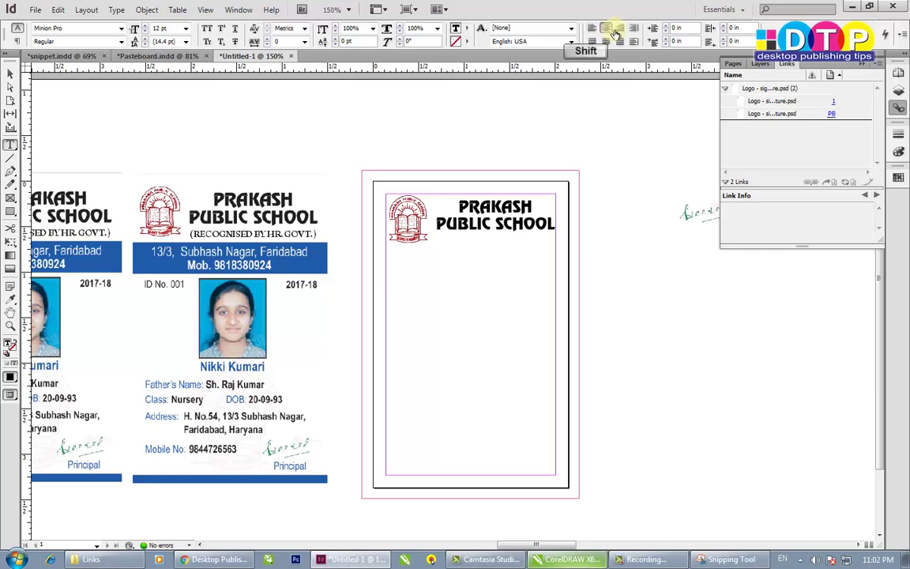
pyautogui.write('(rEC')
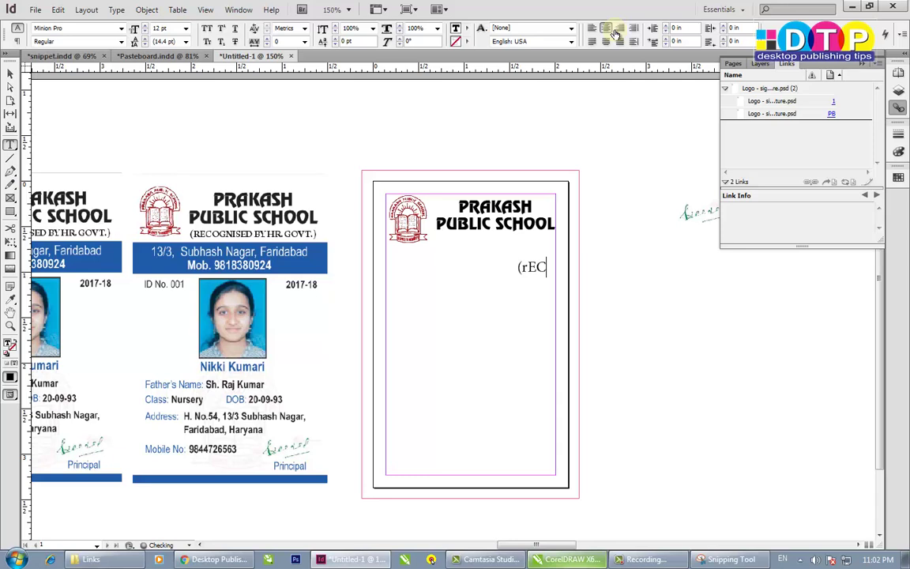
pyautogui.press('BackSpace')
pyautogui.press('BackSpace')
pyautogui.press('BackSpace')
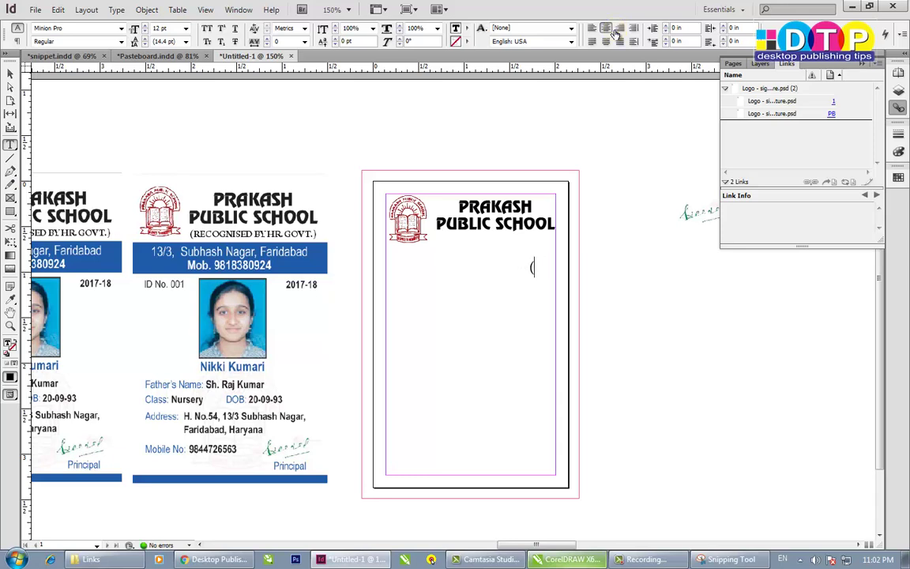
pyautogui.write('Reco')
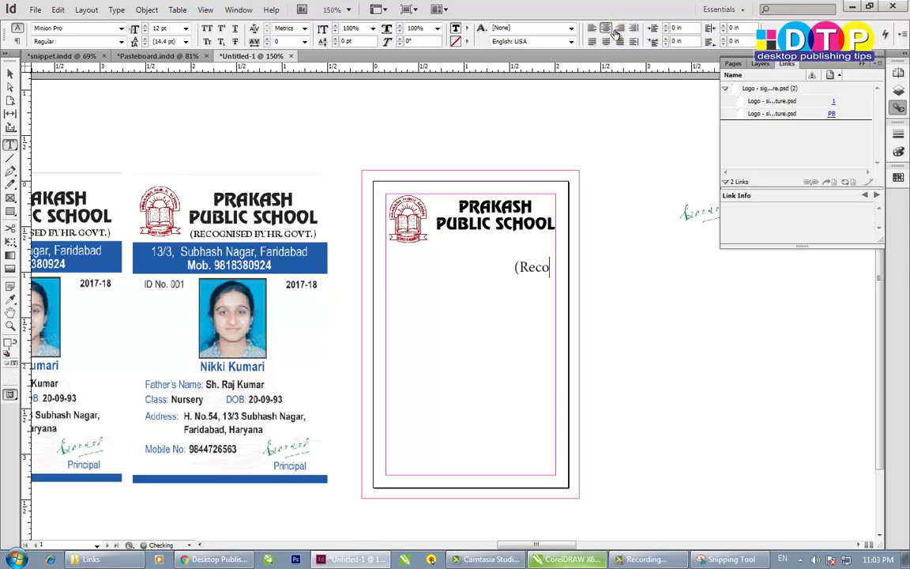
pyautogui.write('ginised')
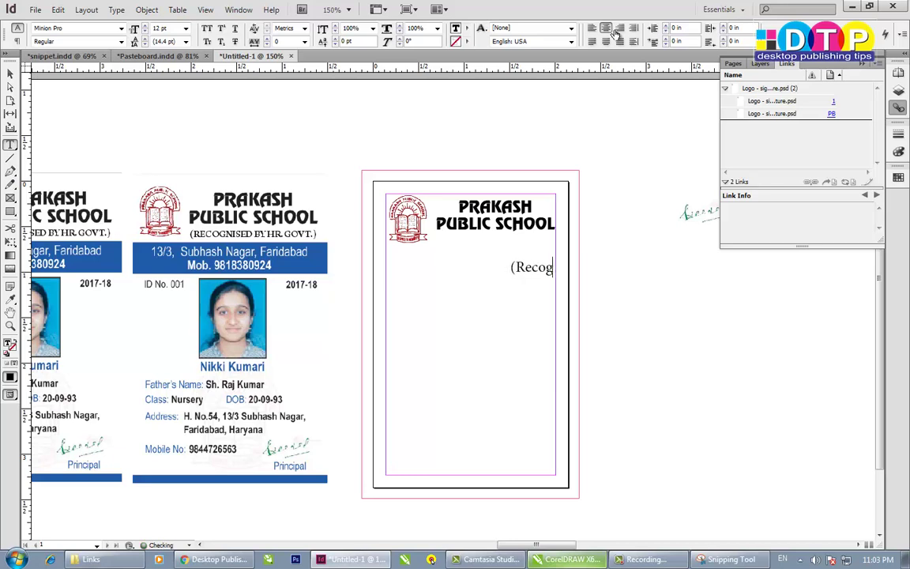
pyautogui.write(' n')
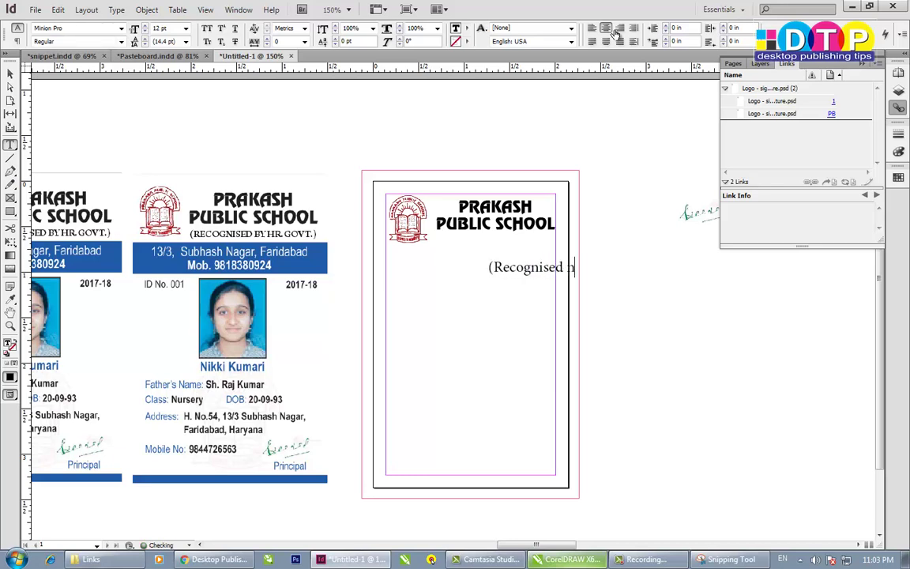
pyautogui.write('y HR')
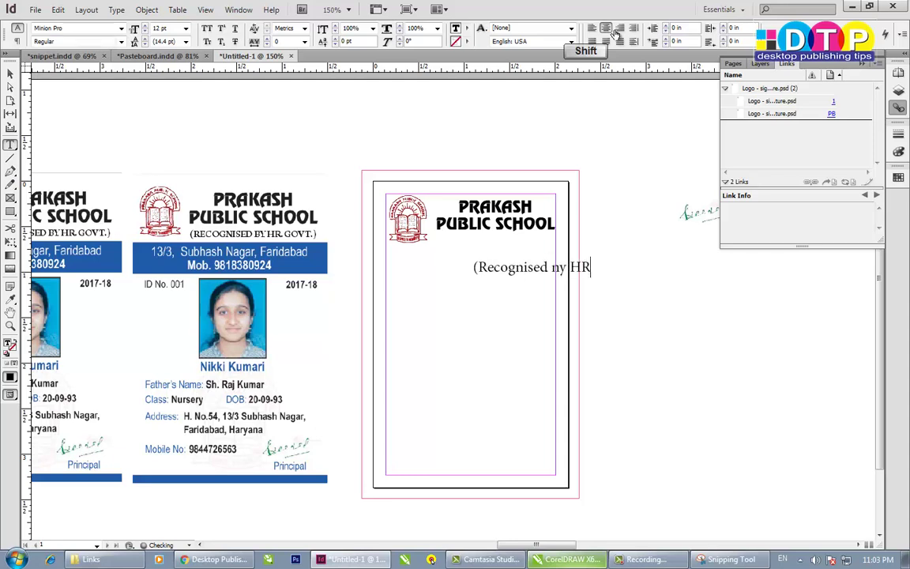
pyautogui.write(' Govt.)')
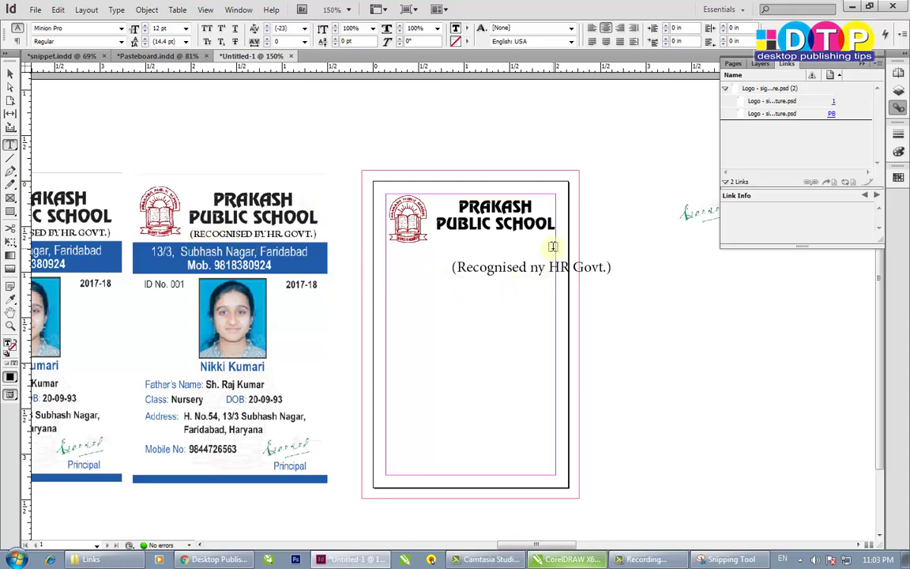
pyautogui.doubleClick(537, 267)
pyautogui.write('by')
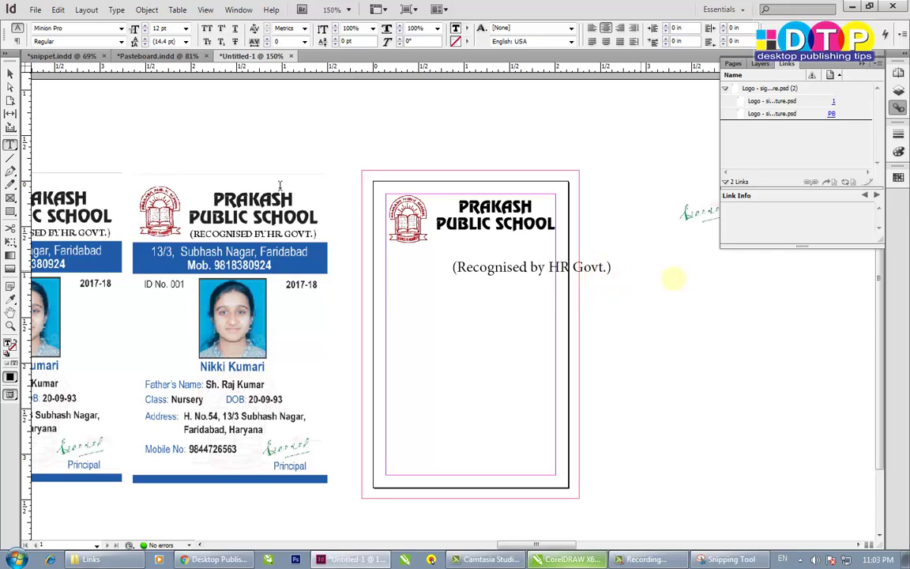
pyautogui.doubleClick(10, 72)
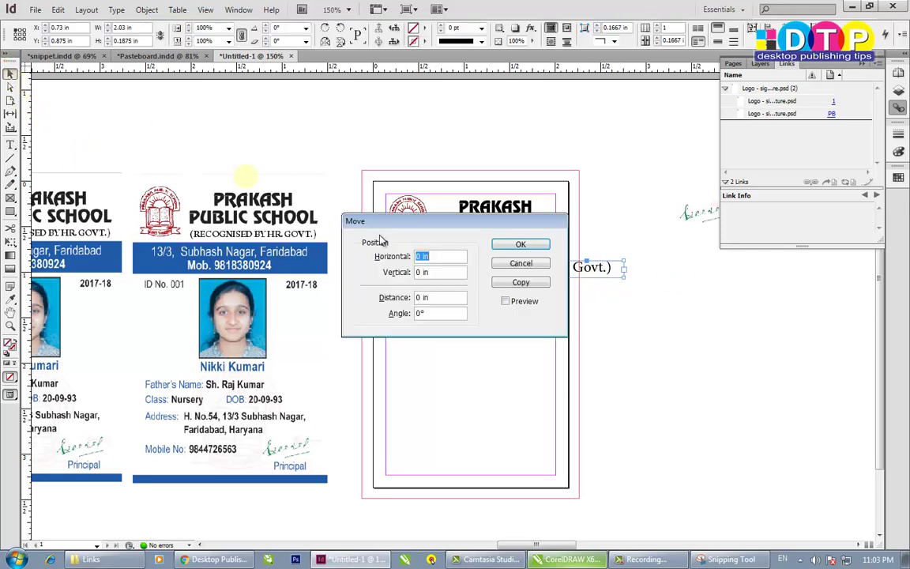
# - Select the recognition line's frame and its text with the Type tool
pyautogui.click(536, 281)
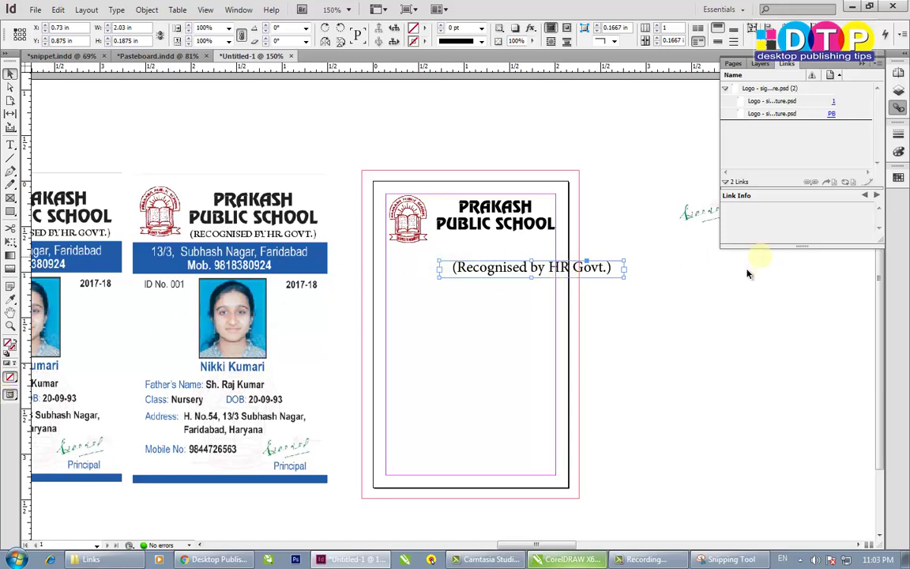
pyautogui.doubleClick(509, 268)
pyautogui.tripleClick(455, 265)
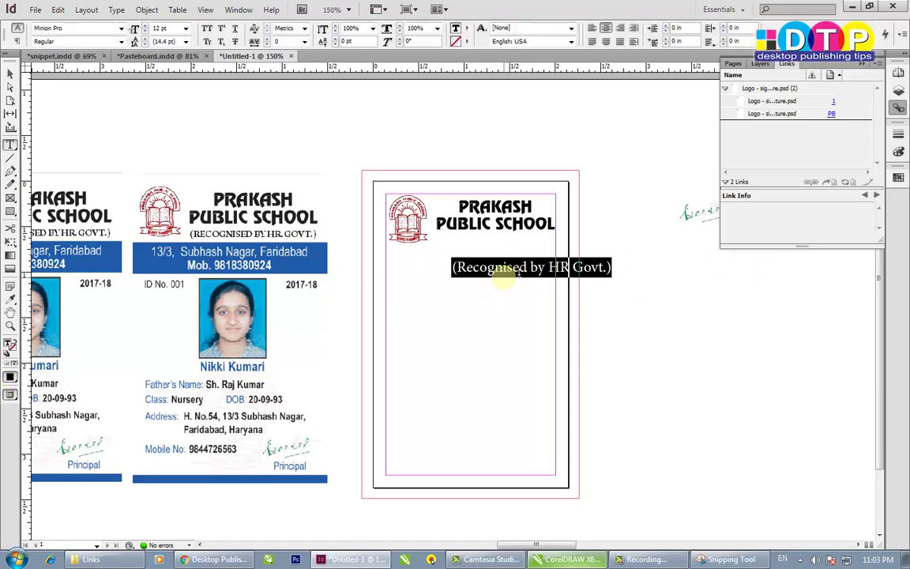
pyautogui.click(9, 74)
pyautogui.click(622, 344)
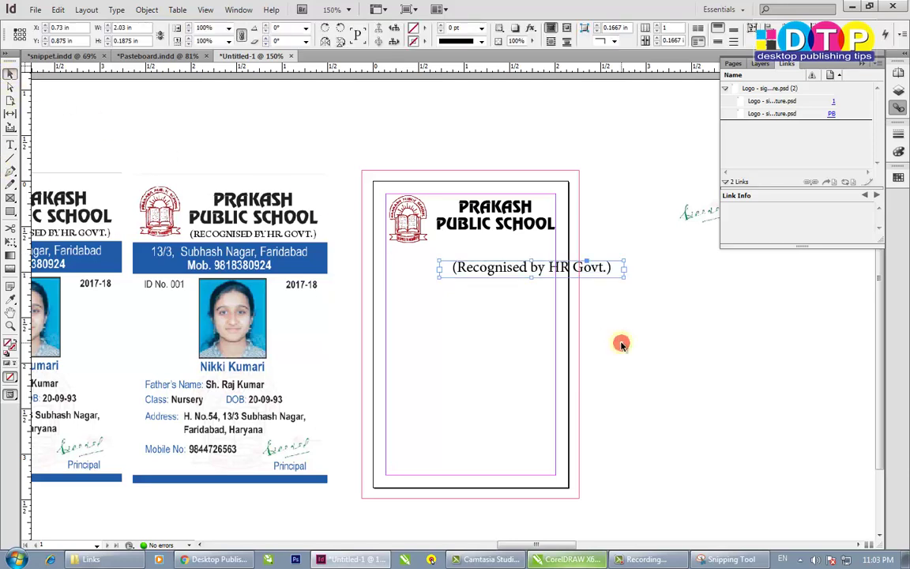
pyautogui.click(491, 273)
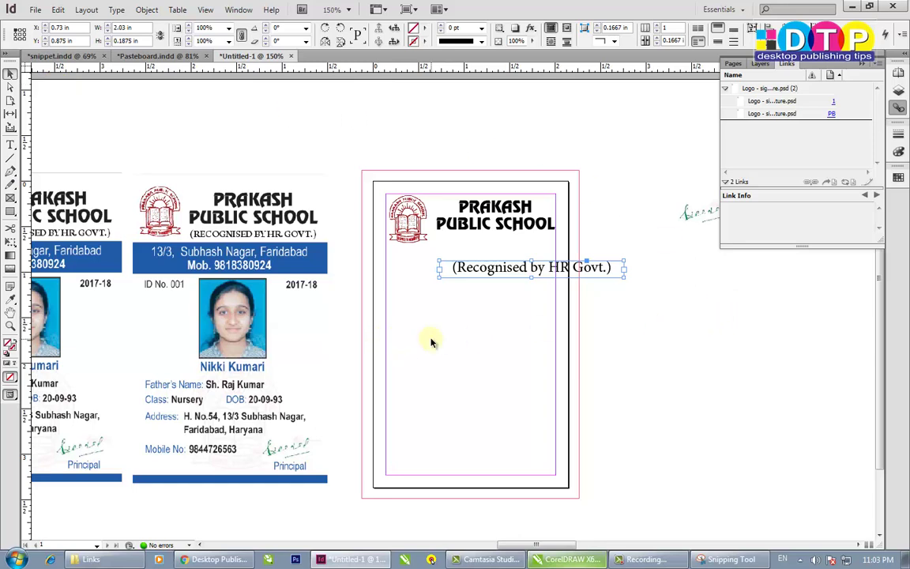
pyautogui.press('t')
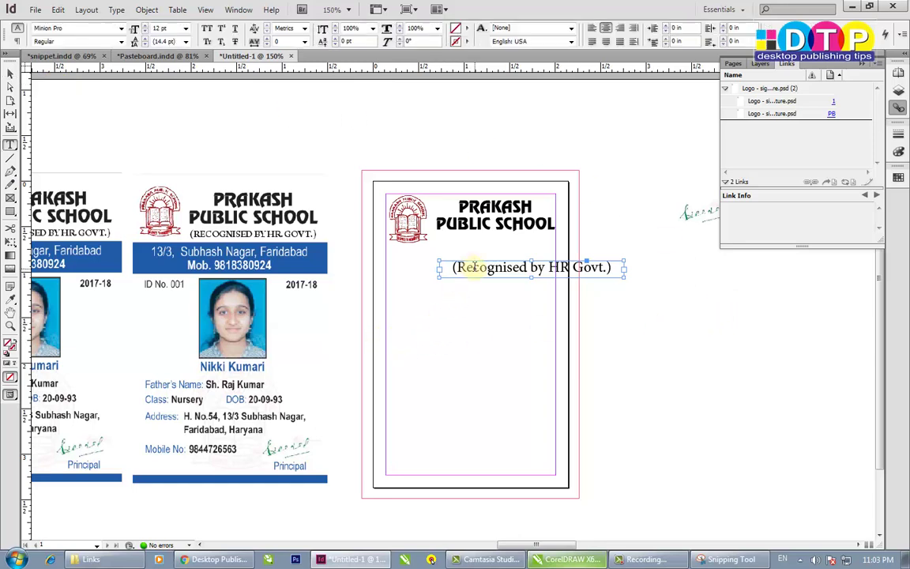
pyautogui.click(472, 267)
pyautogui.click(531, 268)
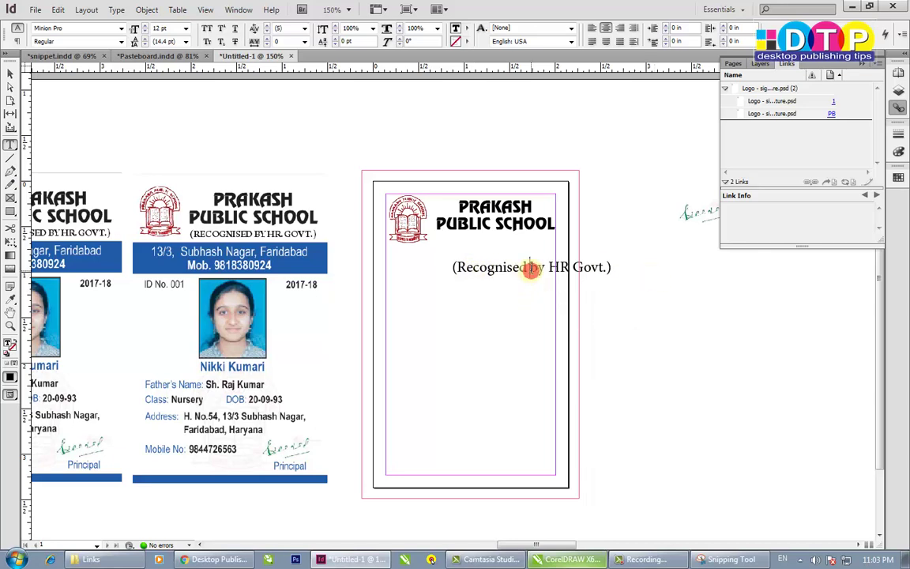
pyautogui.hotkey('ctrl', 'a')
pyautogui.click(10, 75)
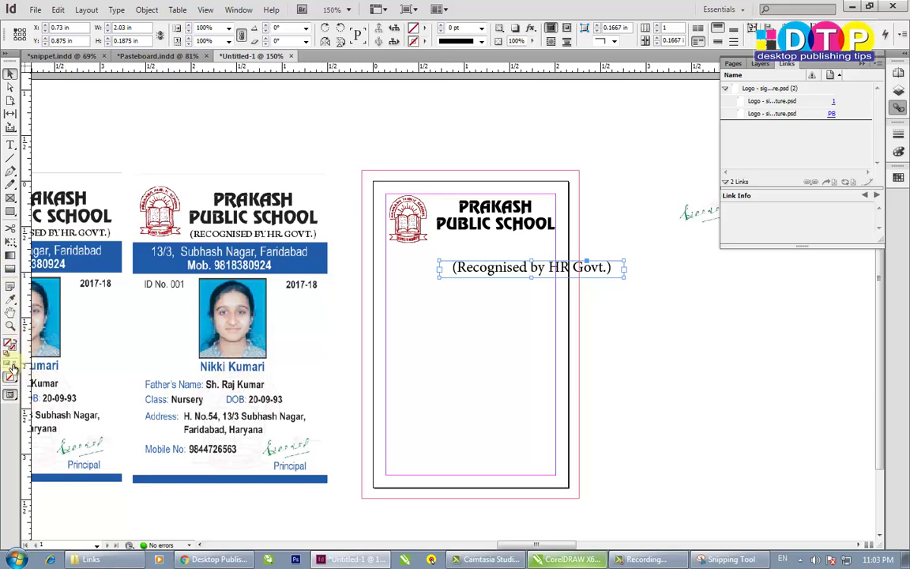
# - Set the recognition line to All Caps from the Control panel
pyautogui.click(13, 366)
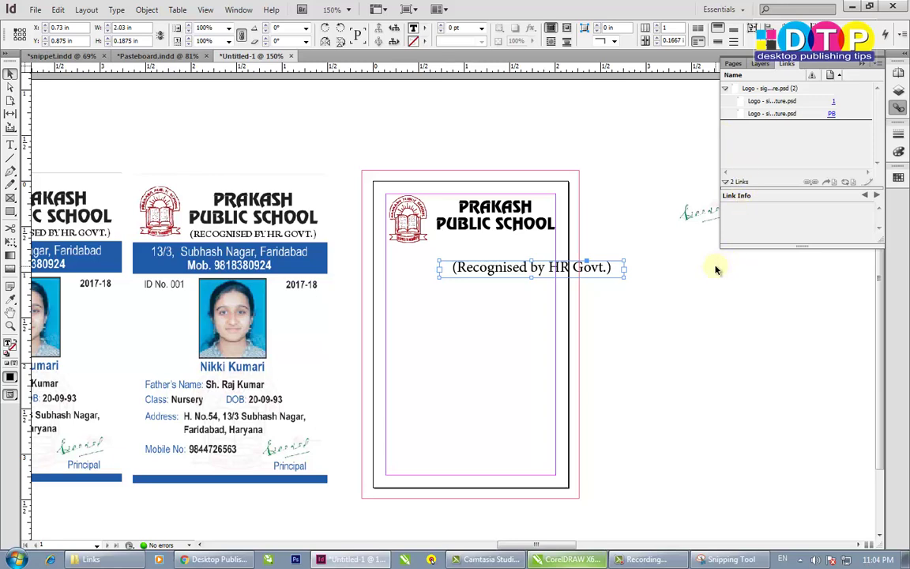
pyautogui.doubleClick(503, 272)
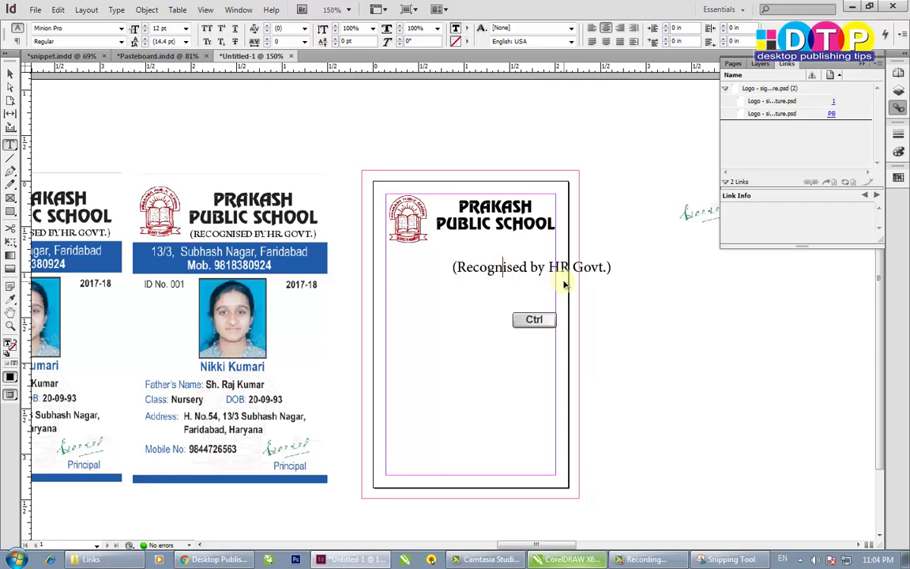
pyautogui.hotkey('ctrl', 'a')
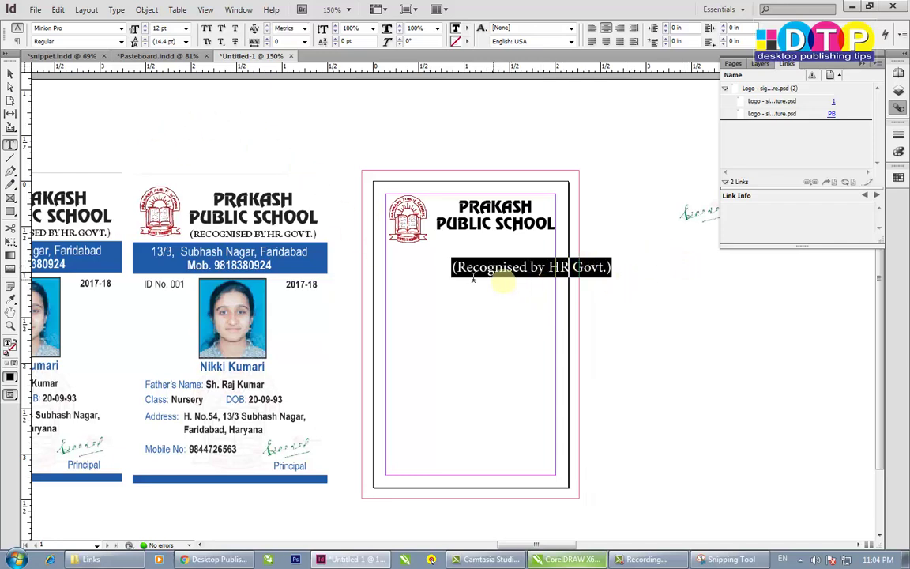
pyautogui.click(612, 272)
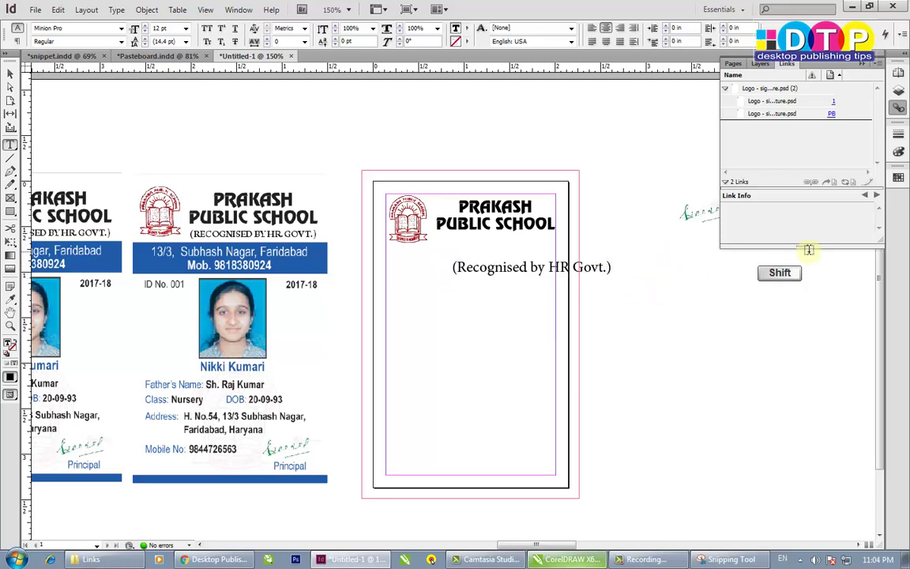
pyautogui.hotkey('shift', 'Home')
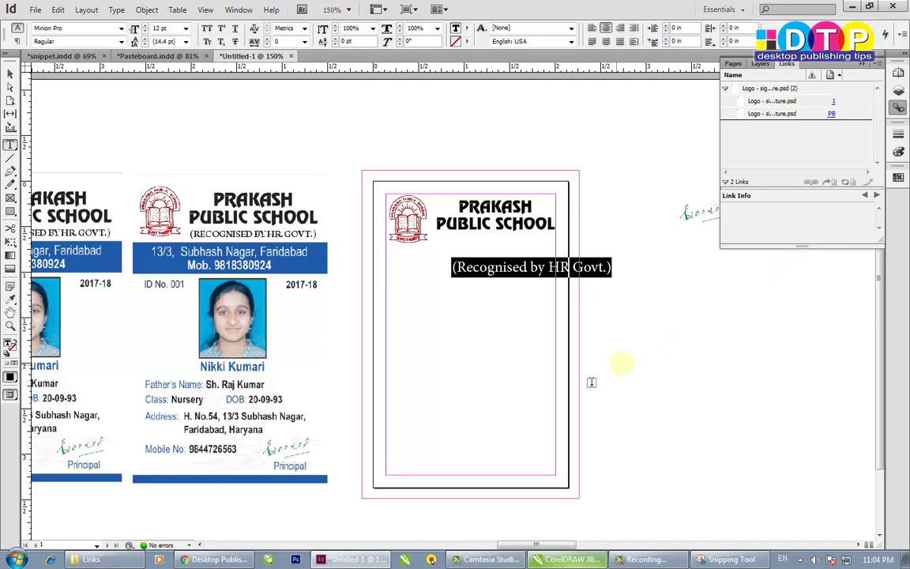
pyautogui.moveTo(477, 266); pyautogui.dragTo(453, 268)
pyautogui.click(610, 270)
pyautogui.click(207, 29)
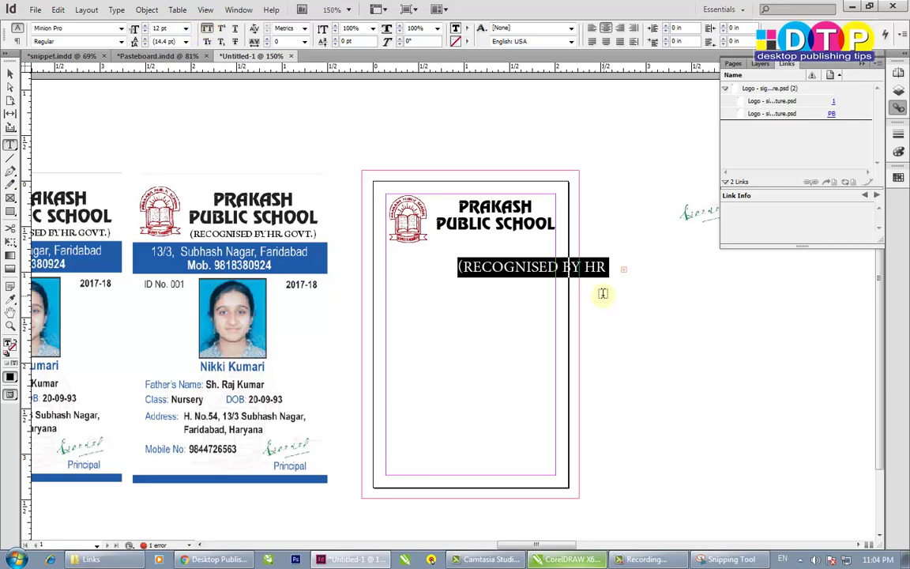
pyautogui.click(10, 74)
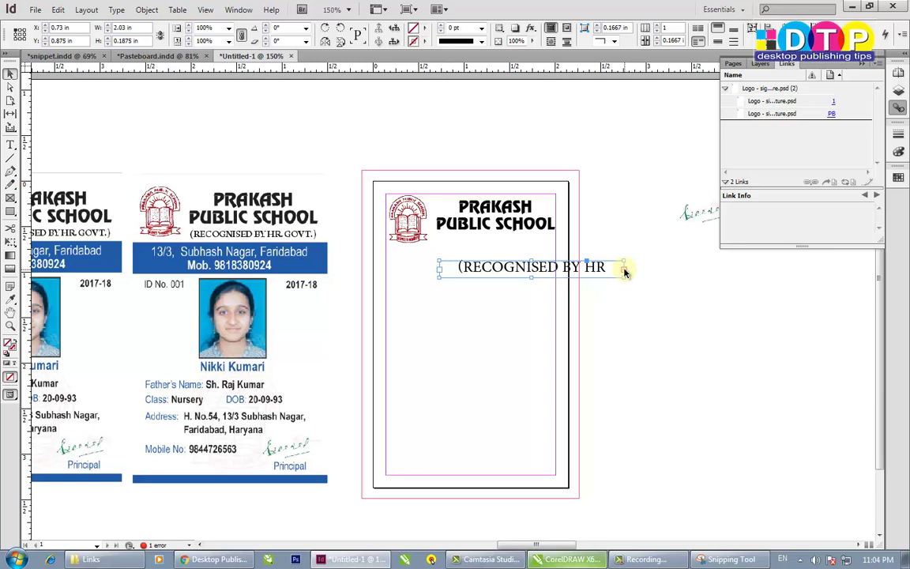
# - Resize and reposition the subtitle so '(RECOGNISED BY HR GOVT.)' fits on one line under the heading
pyautogui.moveTo(624, 270); pyautogui.dragTo(672, 271)
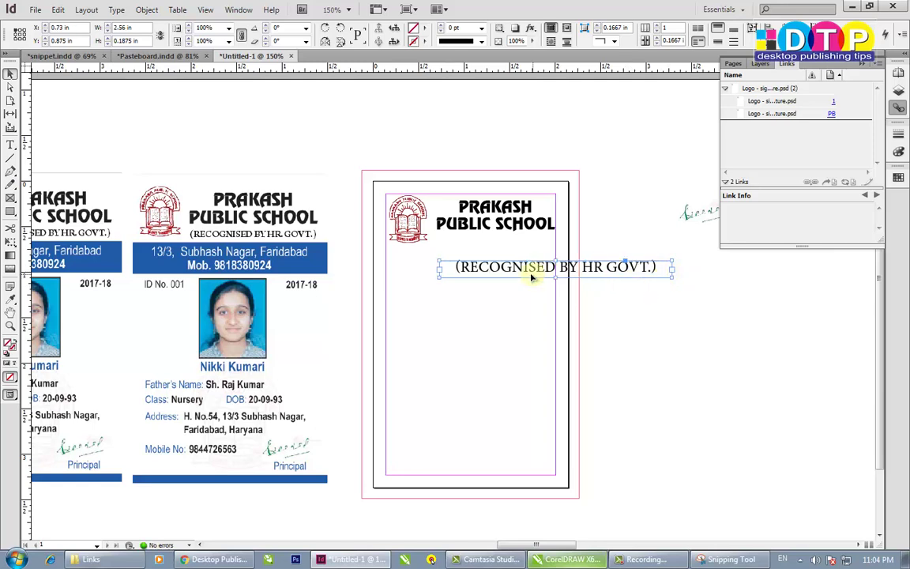
pyautogui.moveTo(512, 269); pyautogui.dragTo(511, 245)
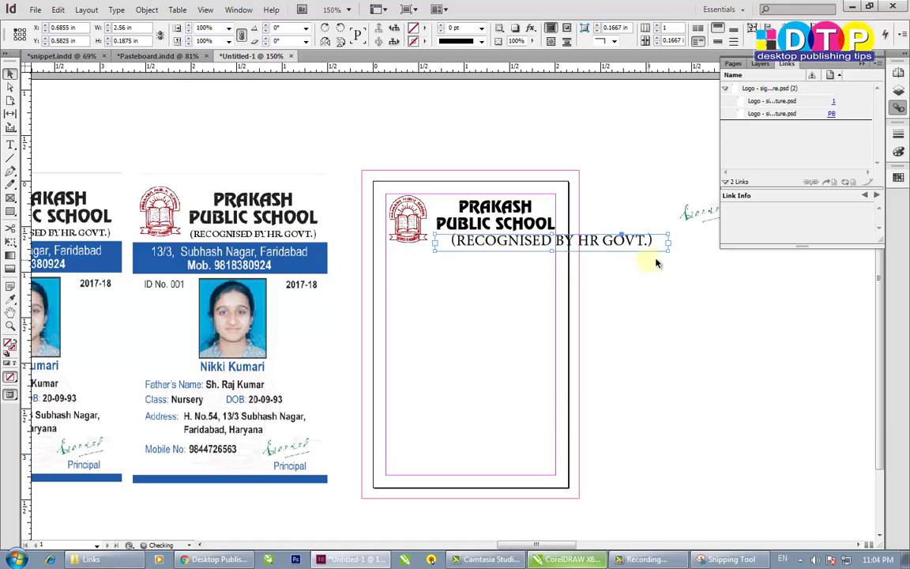
pyautogui.moveTo(666, 244); pyautogui.dragTo(655, 243)
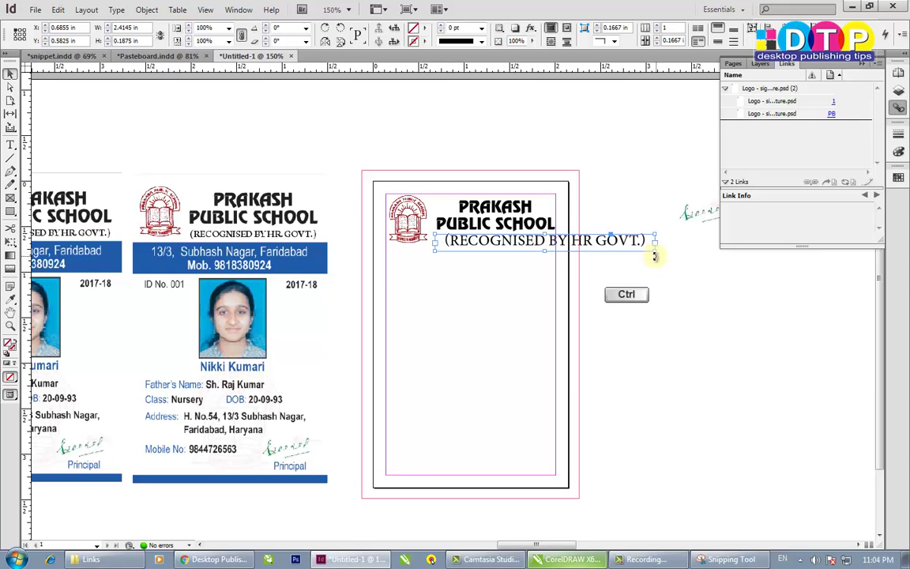
pyautogui.moveTo(653, 250); pyautogui.dragTo(559, 258)
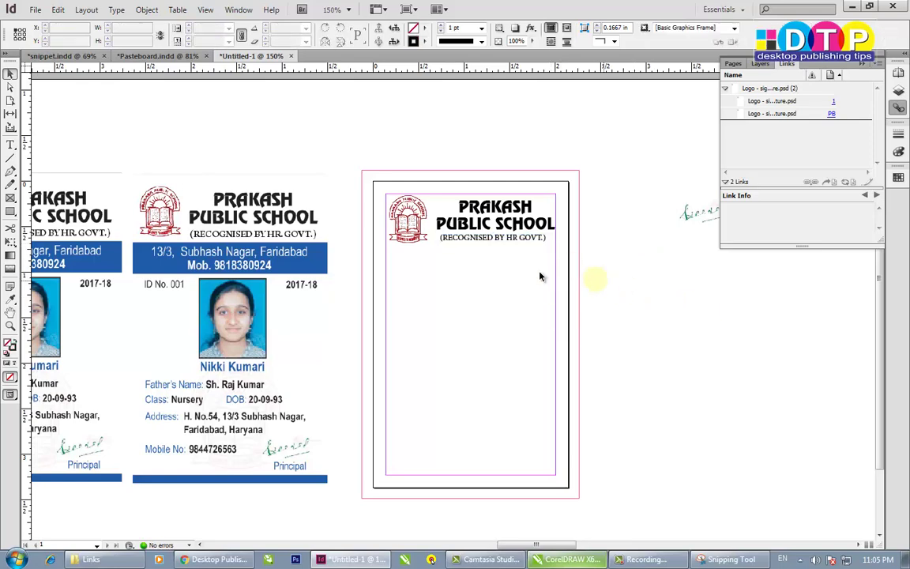
pyautogui.scroll(3, 487, 246)
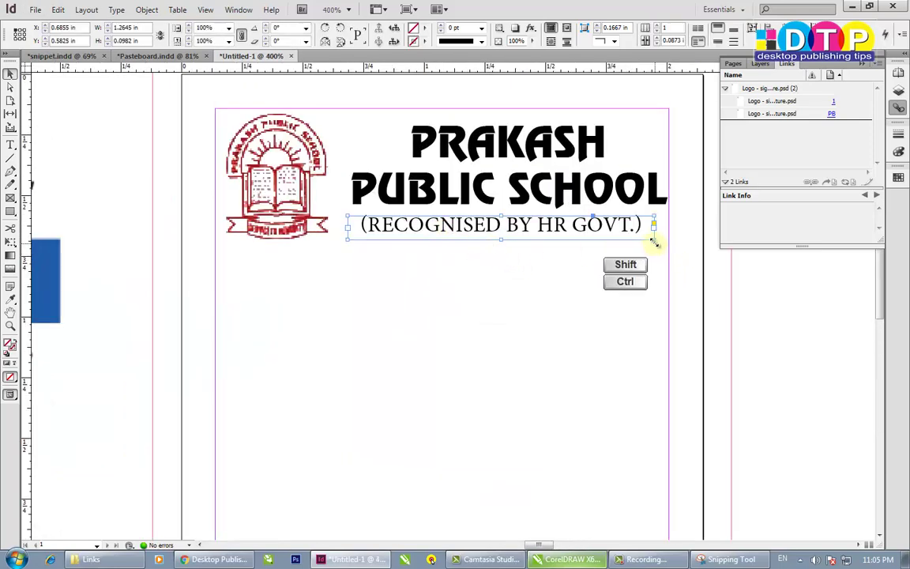
pyautogui.moveTo(654, 239); pyautogui.dragTo(670, 237)
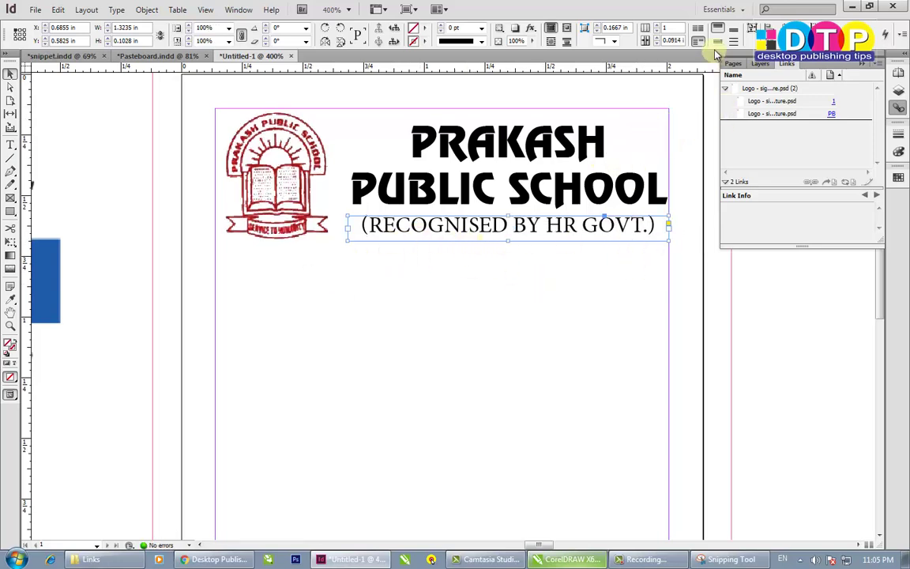
pyautogui.moveTo(458, 224); pyautogui.dragTo(447, 229)
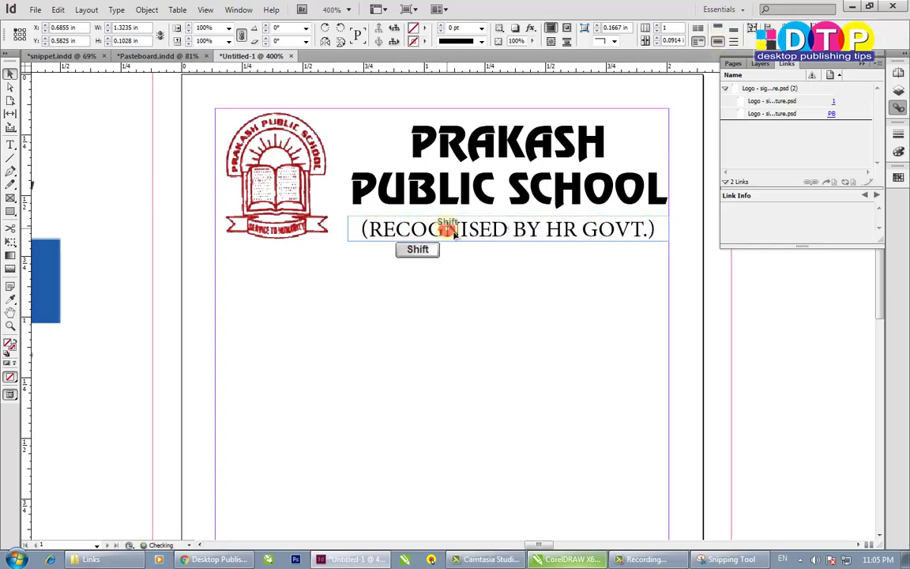
pyautogui.click(668, 306)
# - Nudge the subtitle up, check it with the heading, and zoom out to show the sample cards
pyautogui.scroll(-2, 499, 289)
pyautogui.click(508, 259)
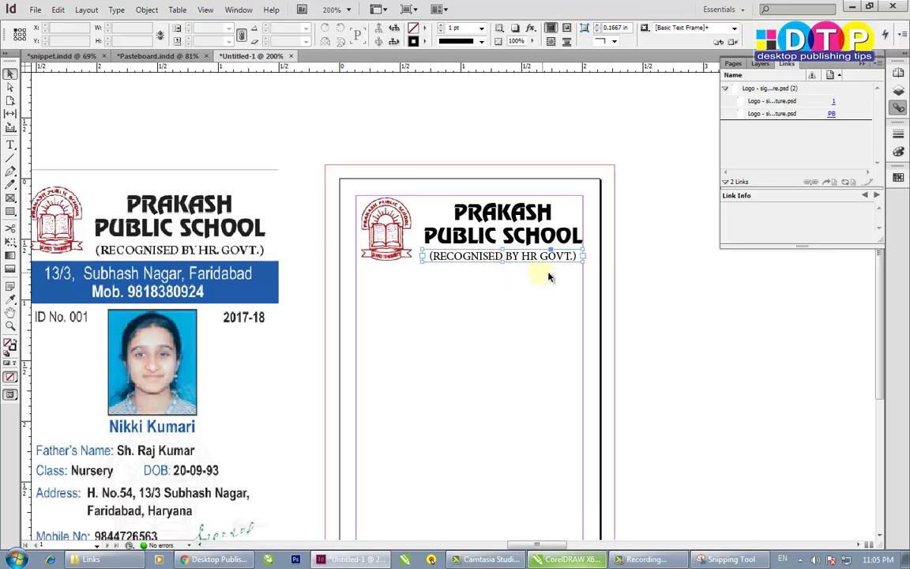
pyautogui.press('Up')
pyautogui.press('Up')
pyautogui.click(667, 295)
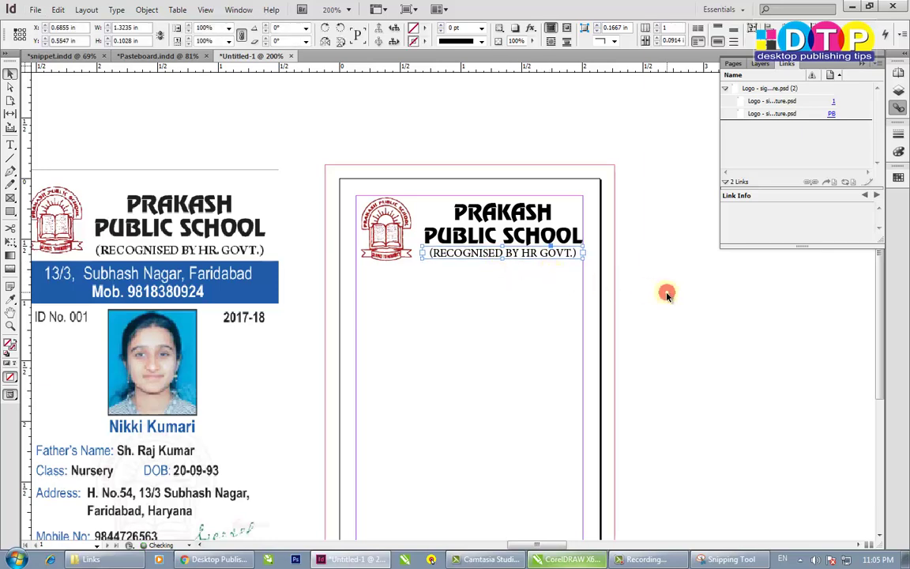
pyautogui.click(474, 240)
pyautogui.keyDown('shift'); pyautogui.click(440, 255); pyautogui.keyUp('shift')
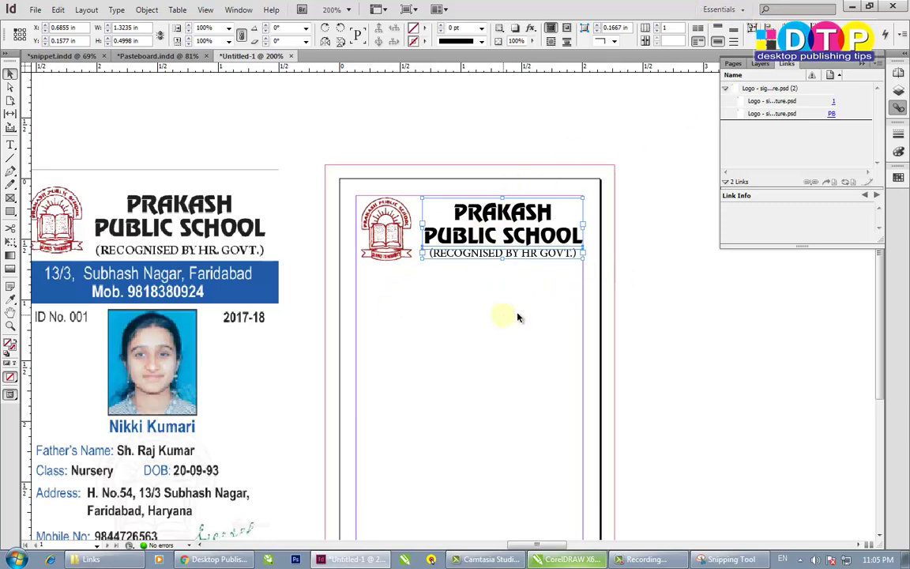
pyautogui.click(609, 326)
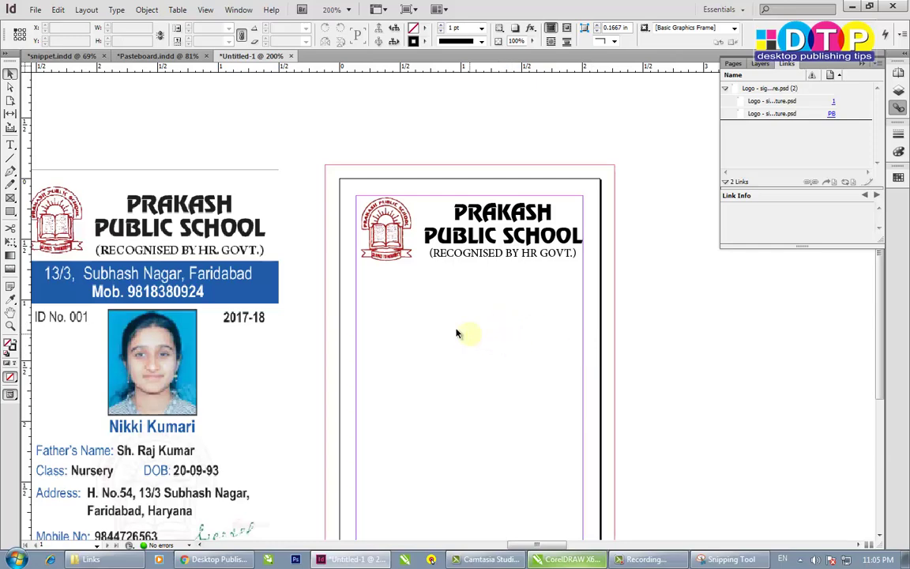
pyautogui.hotkey('ctrl', '-')
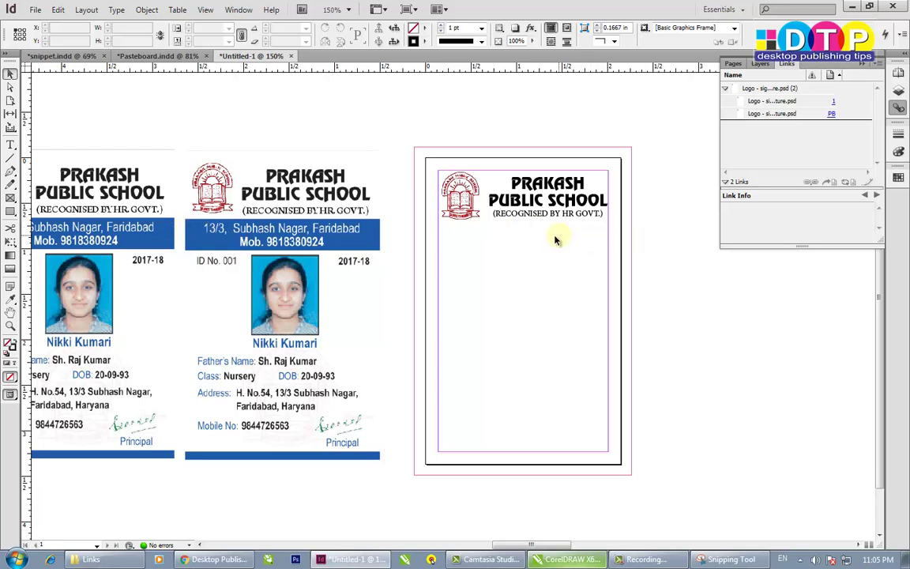
# - Draw a 2.39 × 0.42 in rectangle below the heading, extending its left edge to the bleed
pyautogui.click(10, 211)
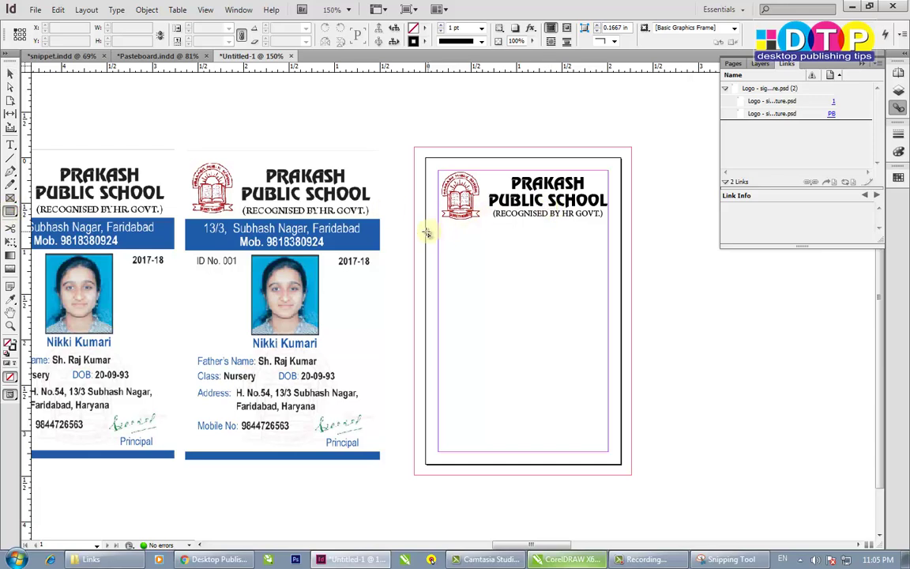
pyautogui.moveTo(424, 222); pyautogui.dragTo(635, 261)
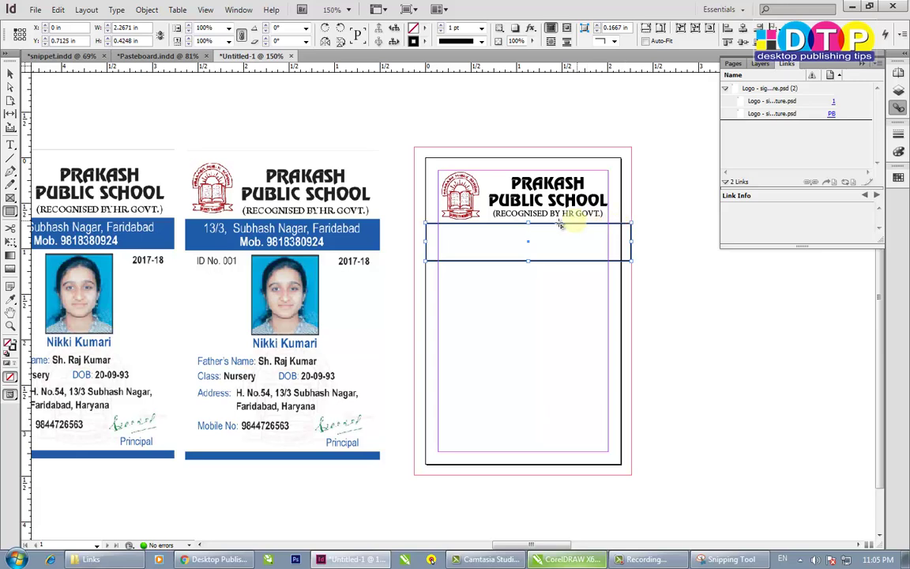
pyautogui.click(11, 73)
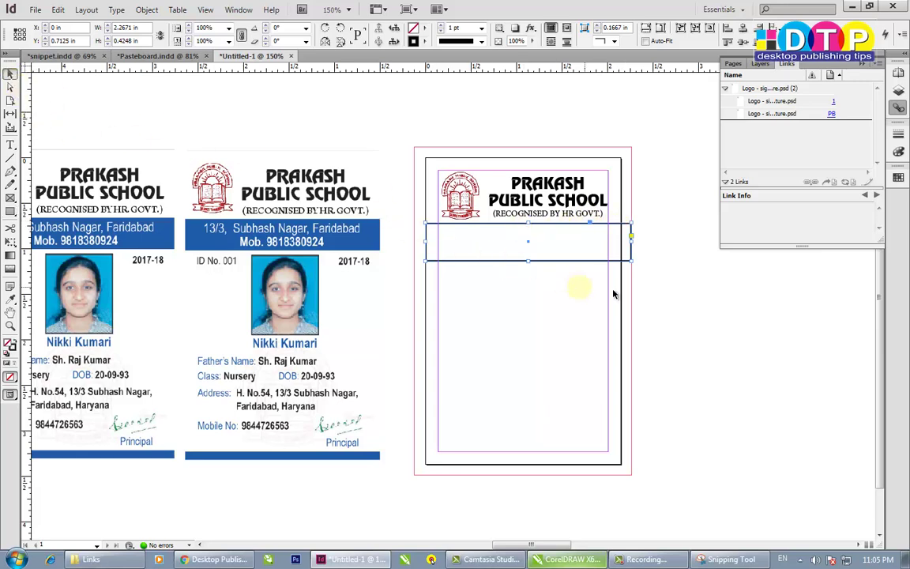
pyautogui.click(557, 269)
pyautogui.click(646, 281)
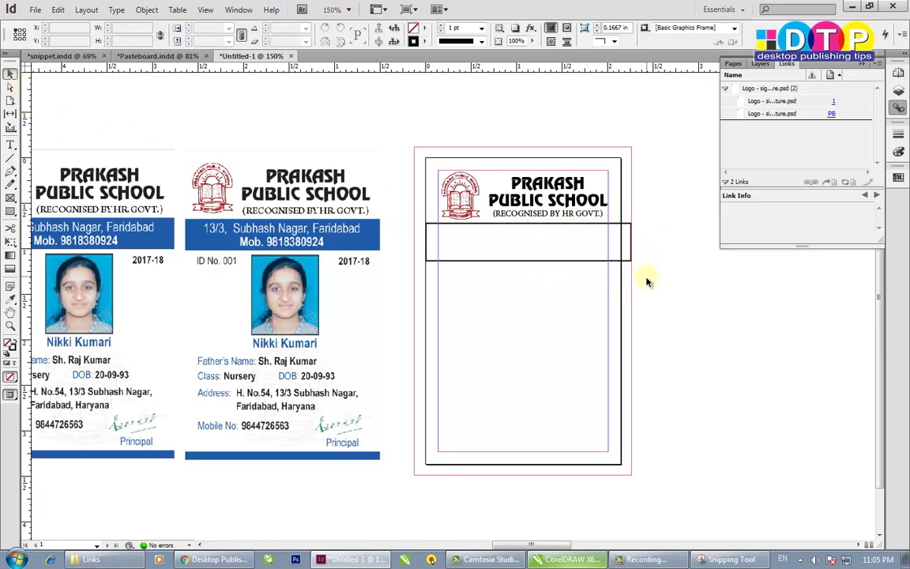
pyautogui.click(423, 245)
pyautogui.click(425, 244)
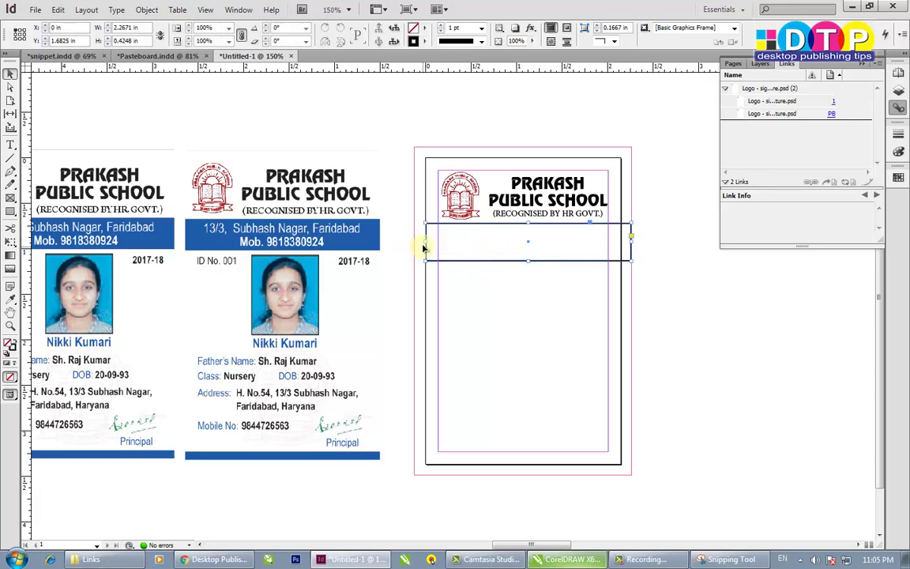
pyautogui.moveTo(425, 242); pyautogui.dragTo(413, 245)
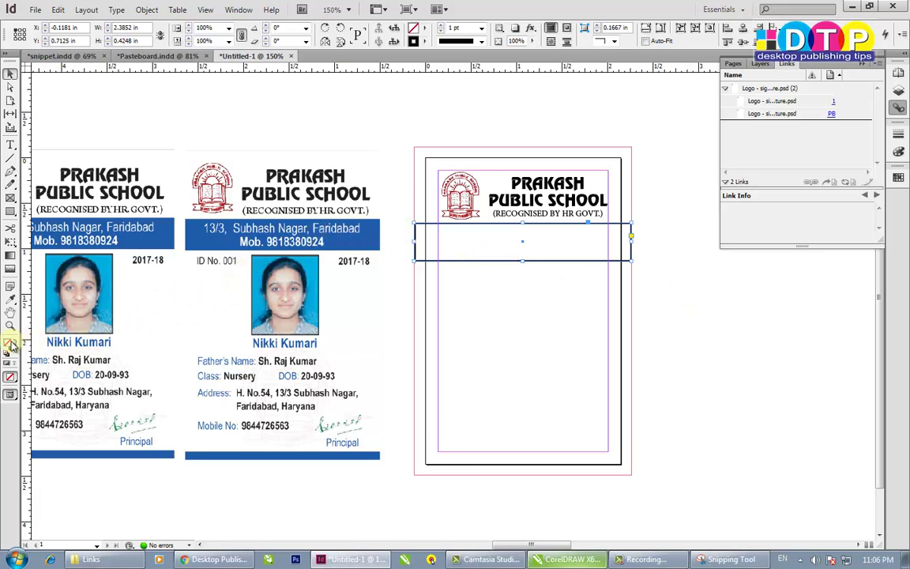
# - Fill the band with a blue picked in the Color Picker
pyautogui.doubleClick(10, 346)
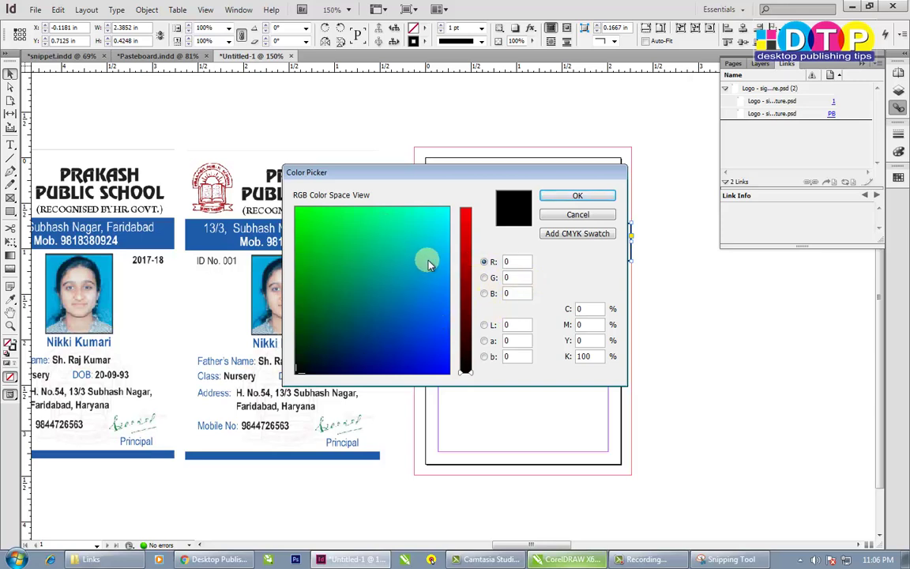
pyautogui.moveTo(435, 282); pyautogui.dragTo(436, 338)
pyautogui.press('Return')
pyautogui.click(684, 266)
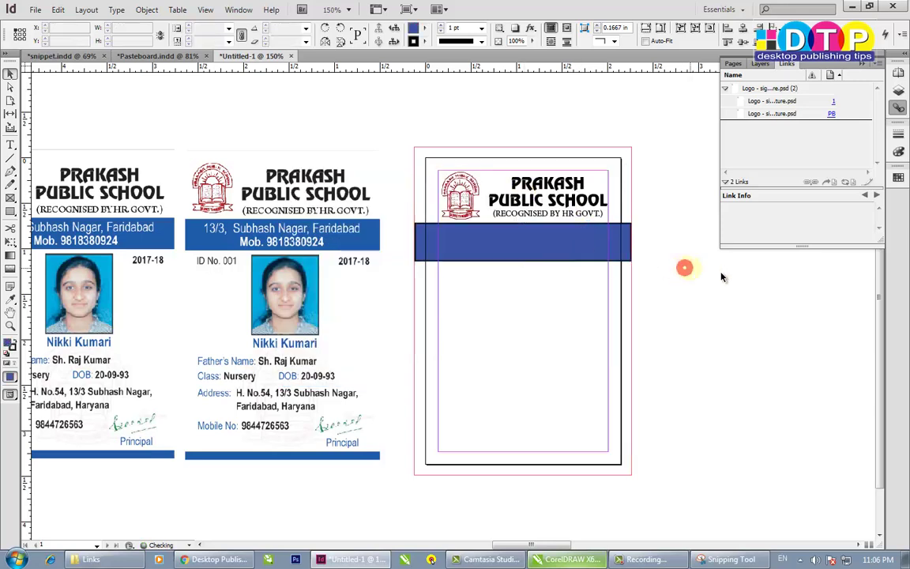
pyautogui.click(521, 250)
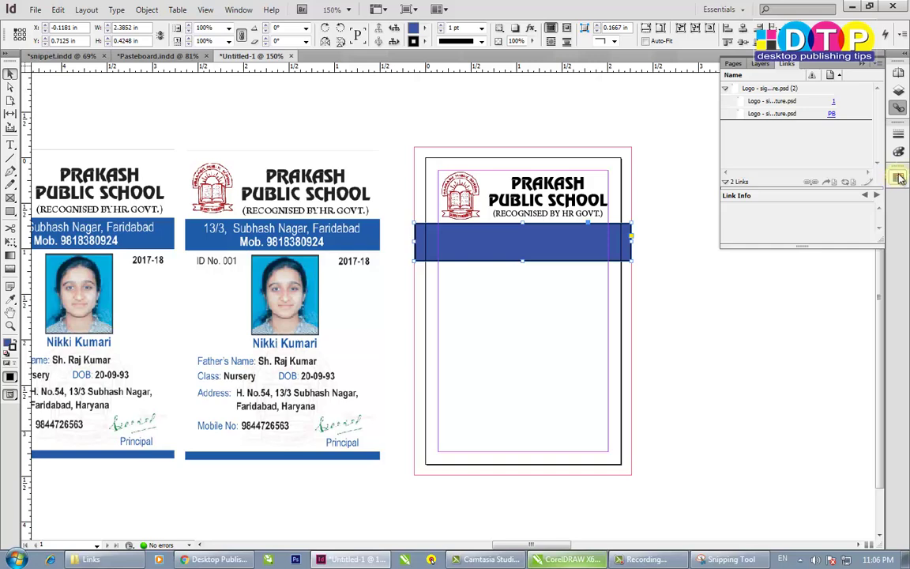
# - Show the Color and Swatches panels and enlarge Swatches to display all swatches
pyautogui.click(239, 10)
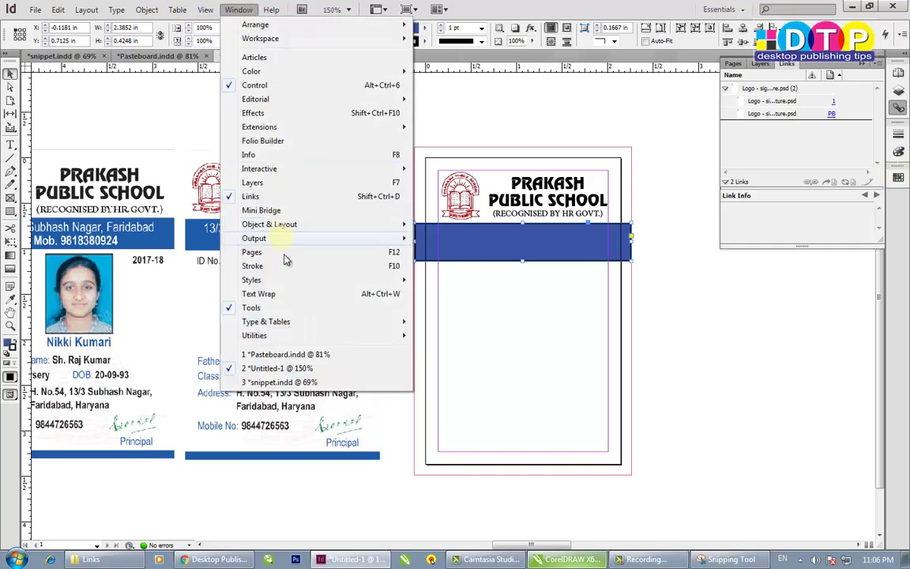
pyautogui.moveTo(253, 75)
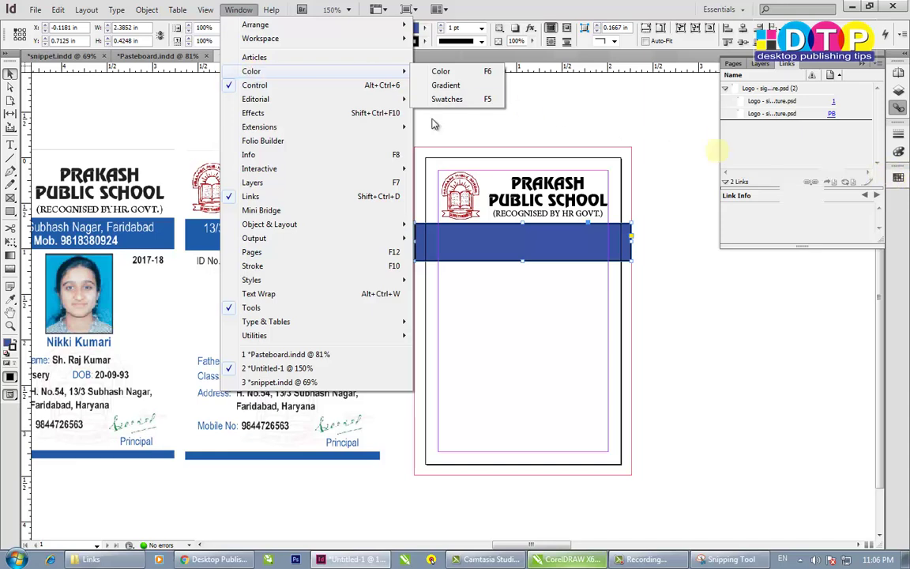
pyautogui.click(451, 71)
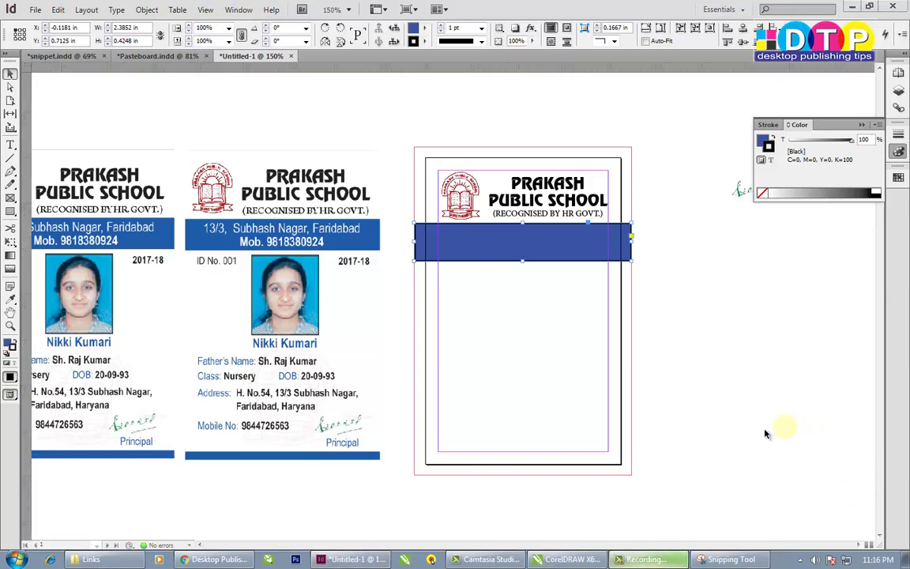
pyautogui.click(239, 9)
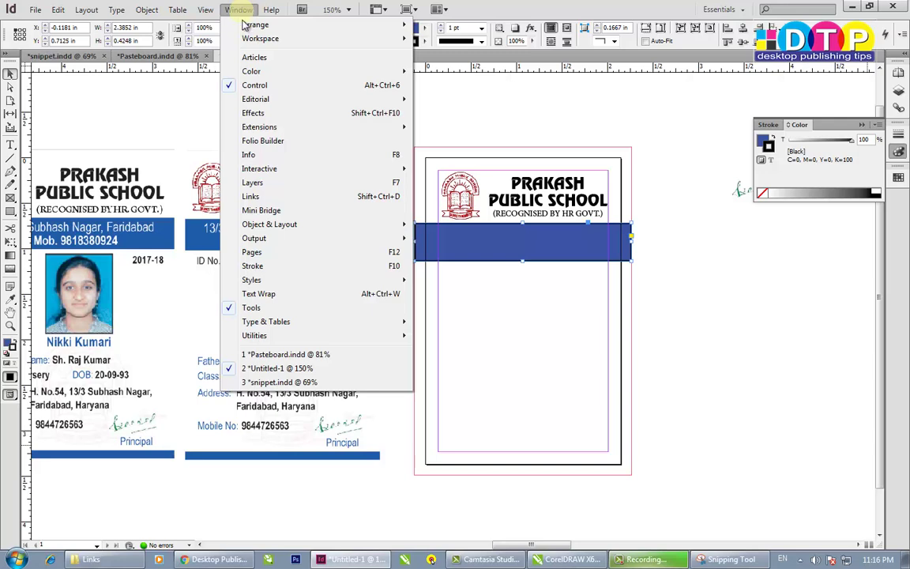
pyautogui.moveTo(259, 72)
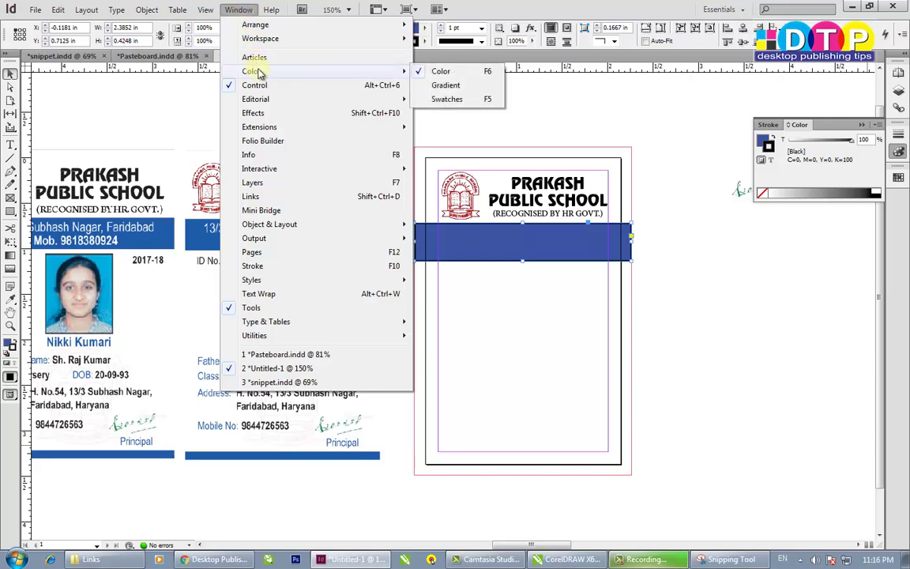
pyautogui.click(448, 101)
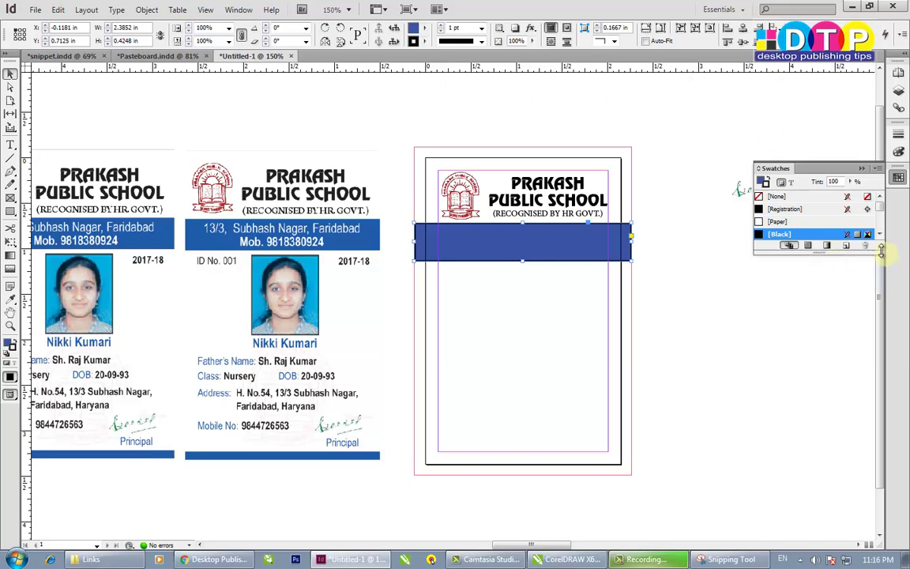
pyautogui.moveTo(881, 251); pyautogui.dragTo(885, 431)
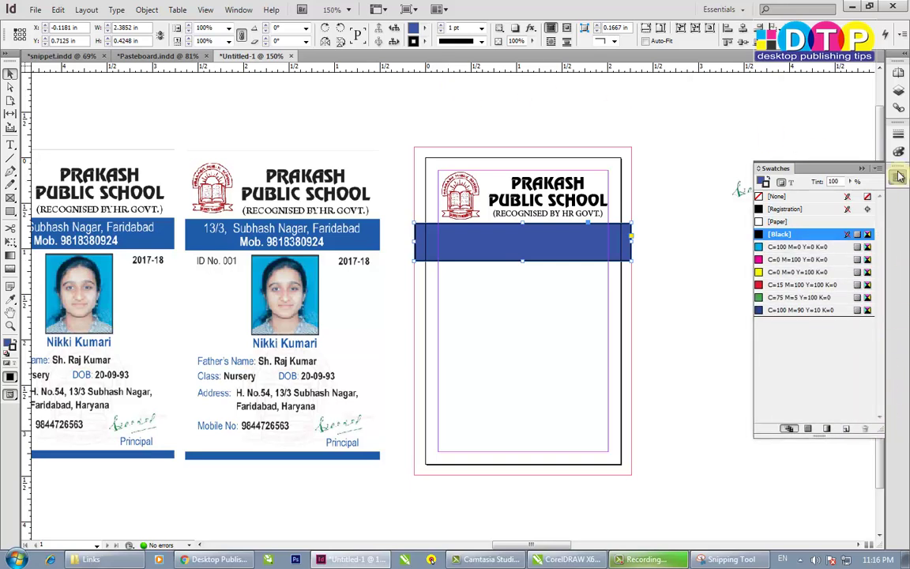
pyautogui.click(469, 224)
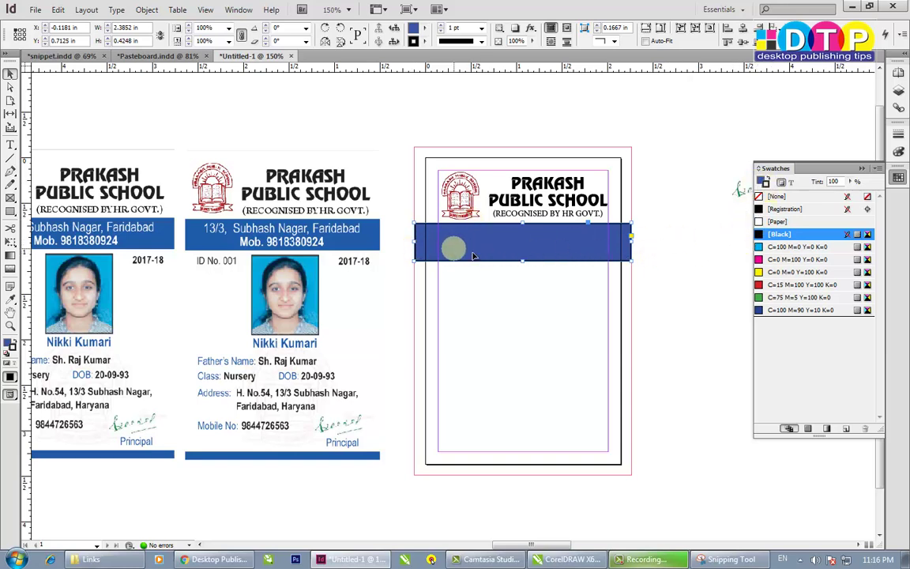
# - Save the band's blue as a C=88 M=76 Y=0 K=0 CMYK swatch, then set its fill to None
pyautogui.click(8, 348)
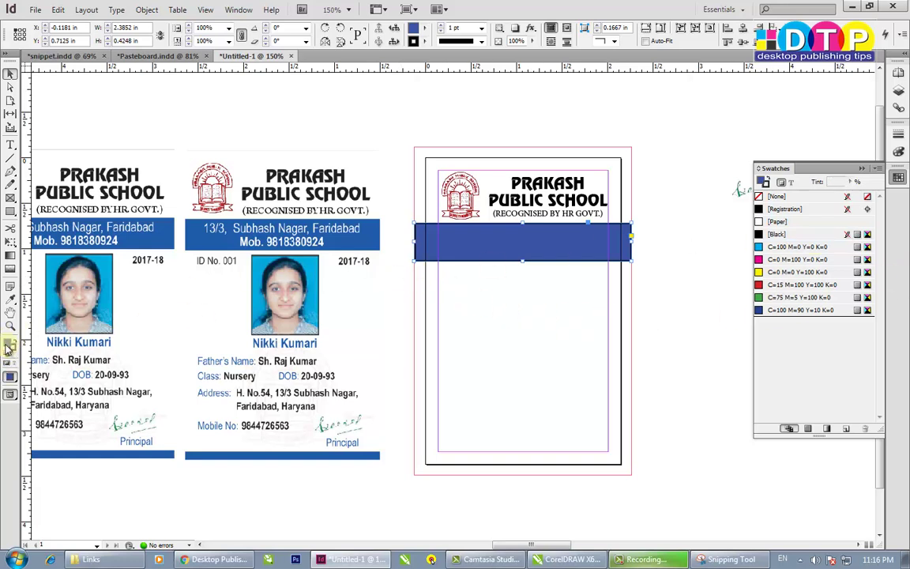
pyautogui.doubleClick(9, 347)
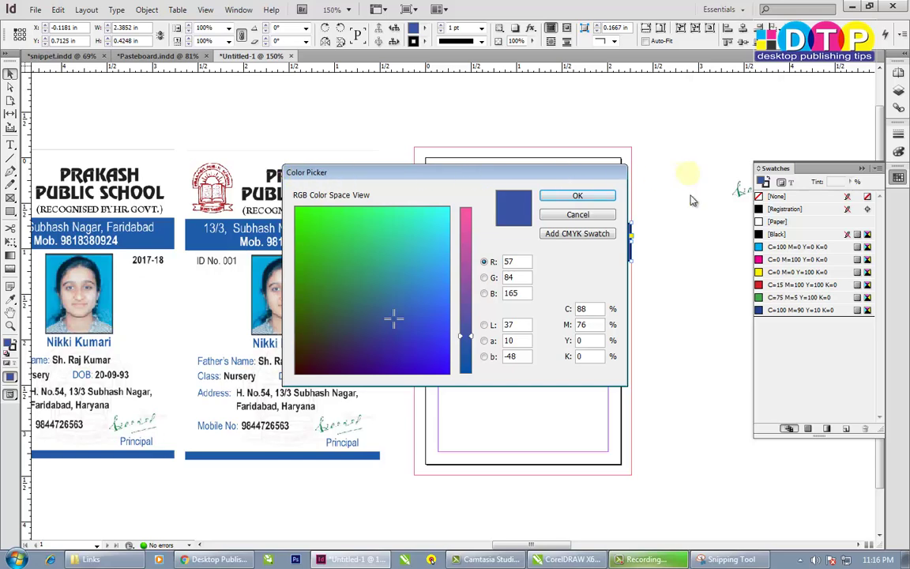
pyautogui.click(579, 234)
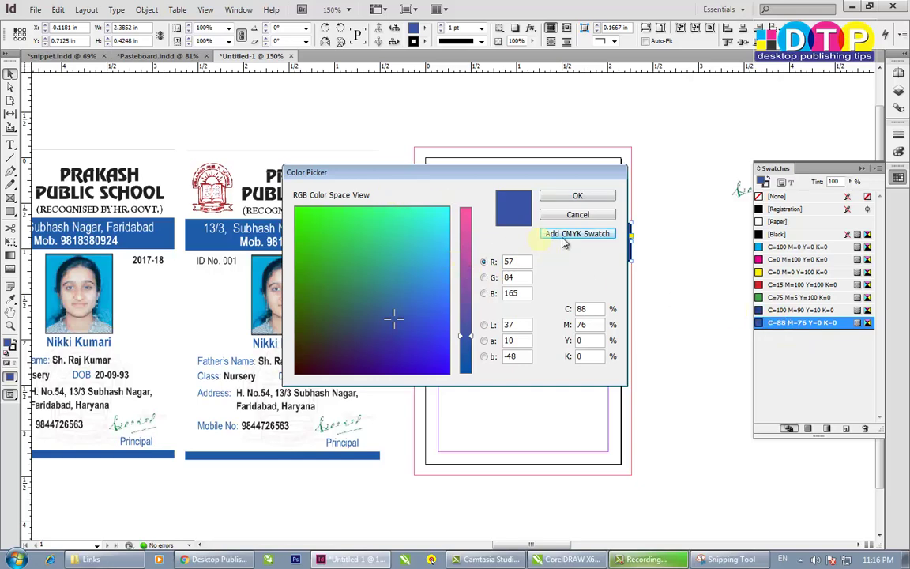
pyautogui.click(578, 196)
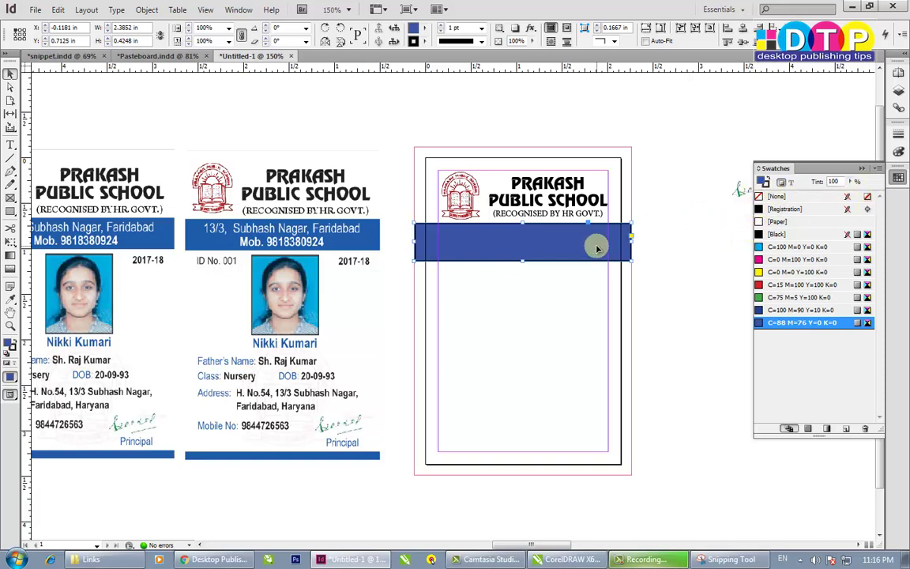
pyautogui.click(774, 197)
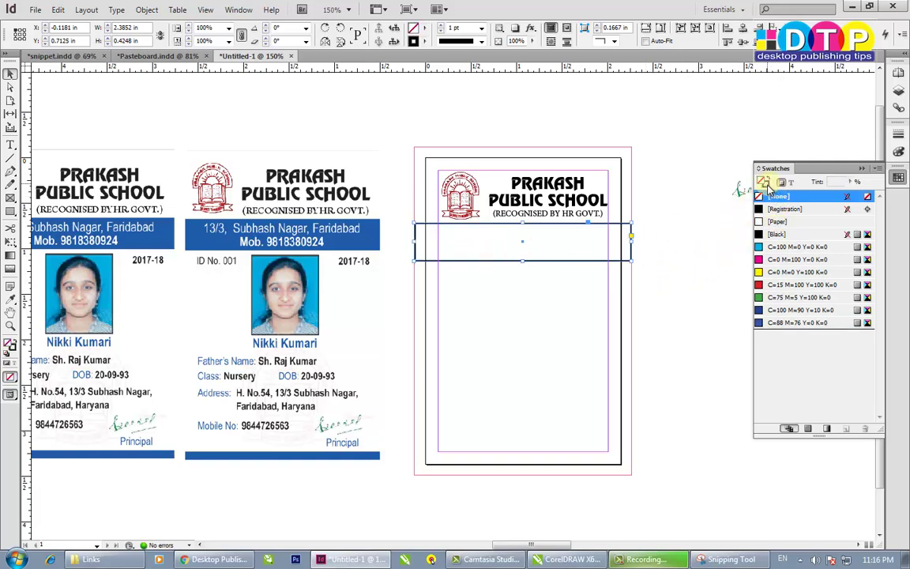
# - Remove the band's outline and fill it with the C=88 M=76 Y=0 K=0 swatch
pyautogui.click(778, 234)
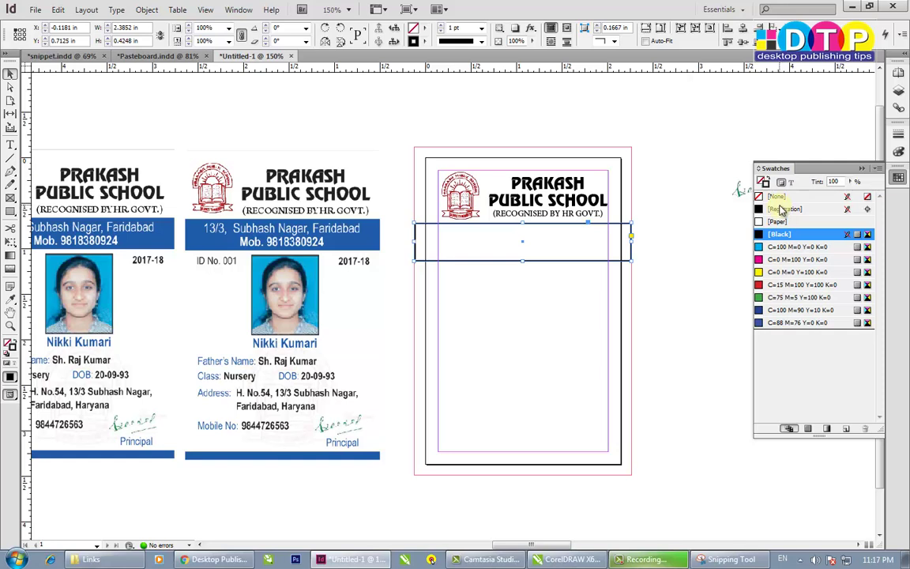
pyautogui.click(762, 197)
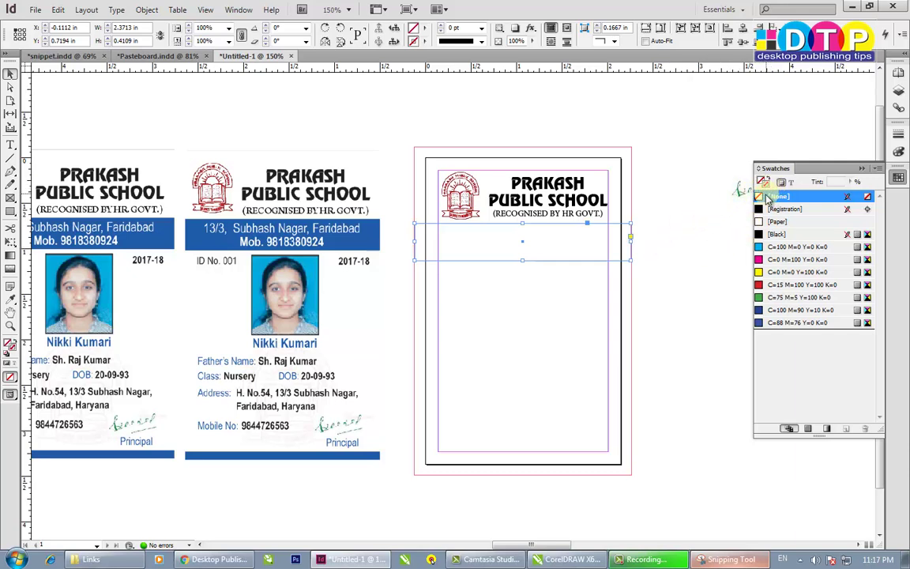
pyautogui.click(771, 322)
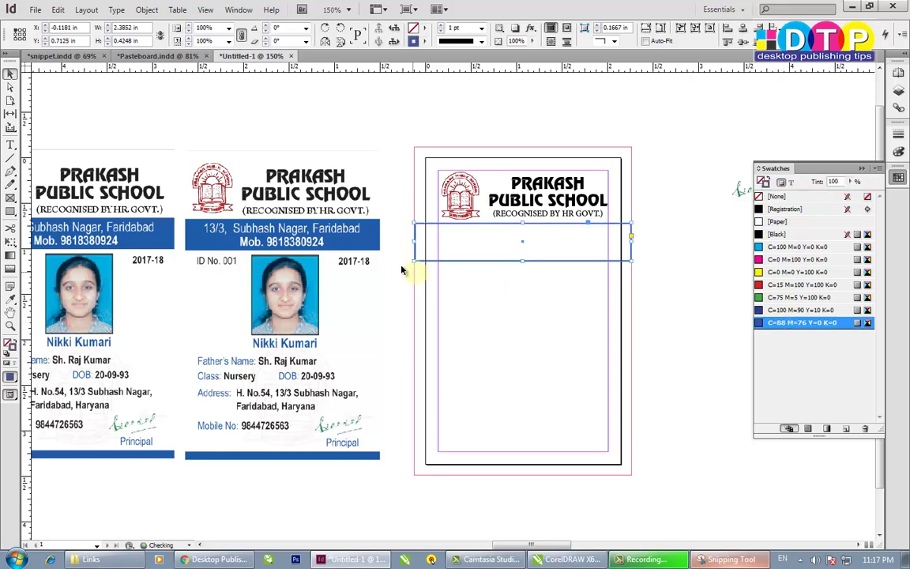
pyautogui.click(773, 196)
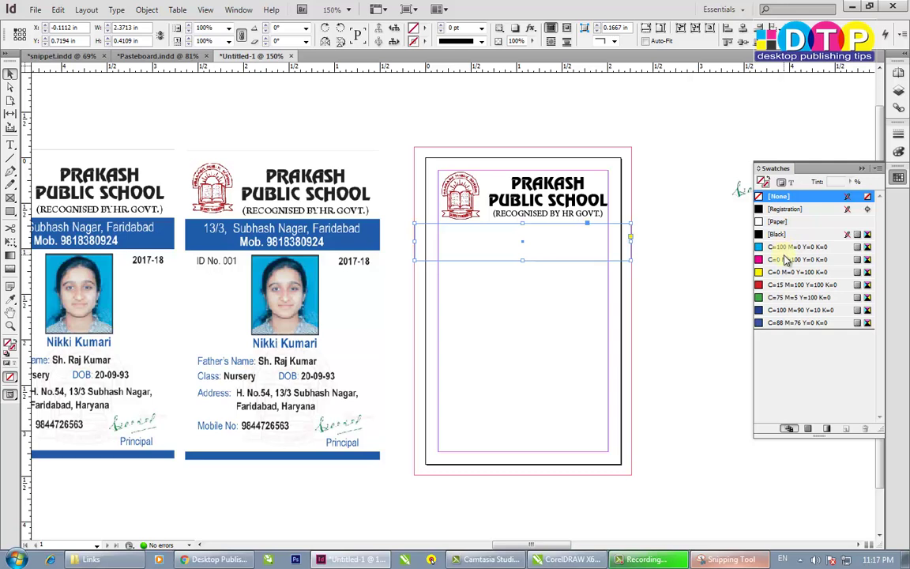
pyautogui.click(782, 323)
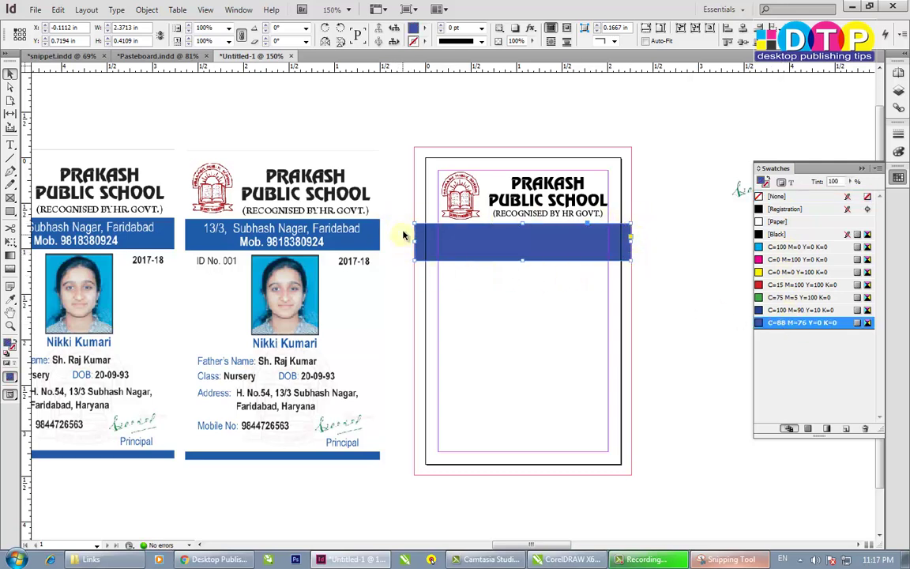
pyautogui.click(681, 308)
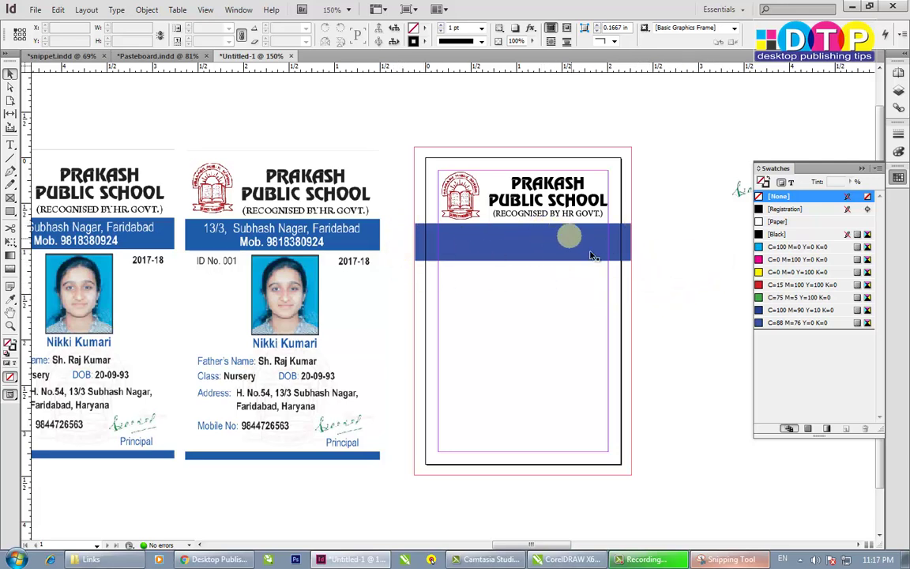
# - Draw a text frame below the blue band and widen it slightly to the left
pyautogui.click(11, 145)
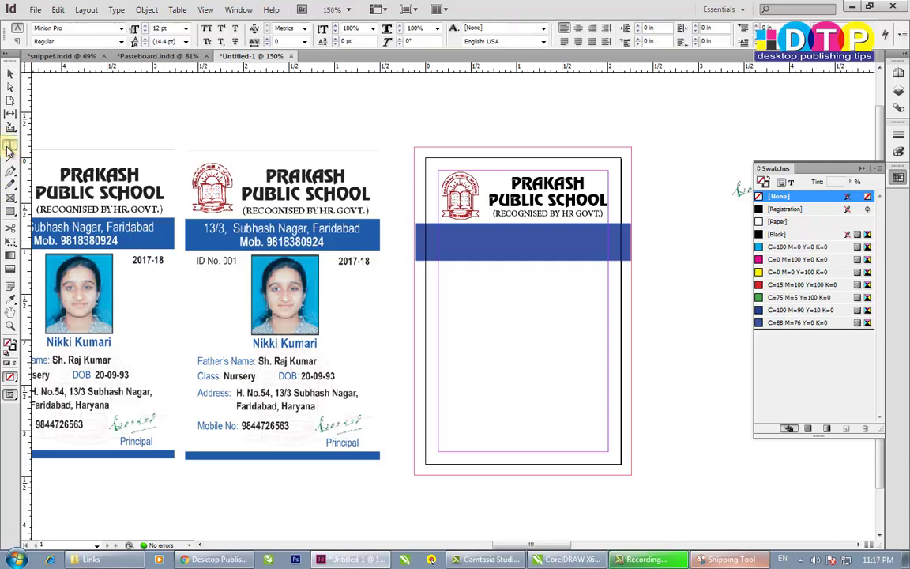
pyautogui.moveTo(447, 281); pyautogui.dragTo(615, 337)
pyautogui.click(11, 73)
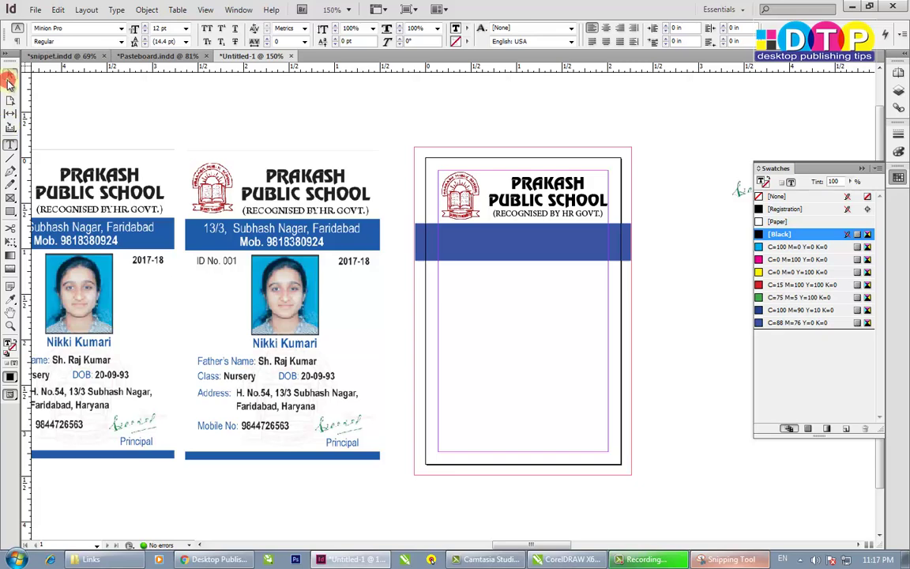
pyautogui.moveTo(449, 309); pyautogui.dragTo(437, 309)
pyautogui.click(10, 145)
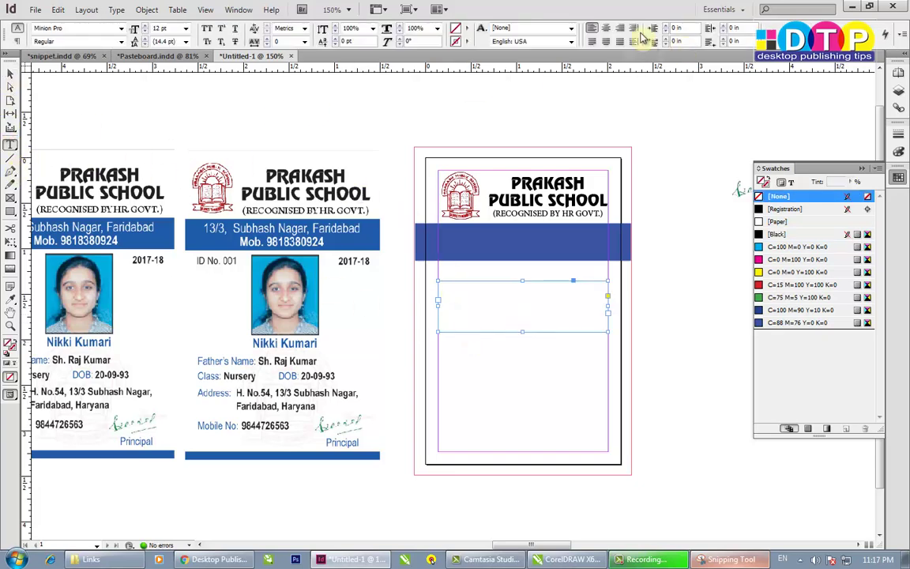
pyautogui.click(606, 28)
pyautogui.click(490, 311)
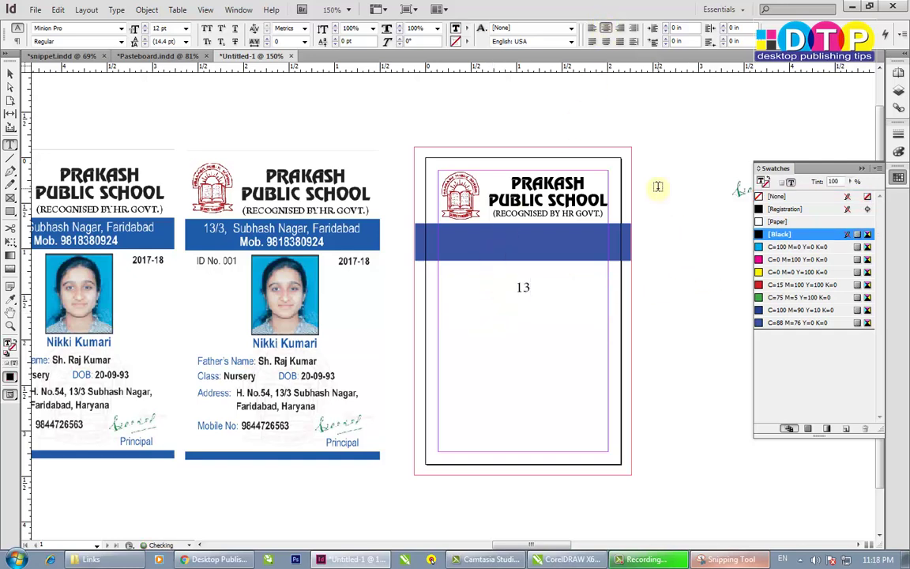
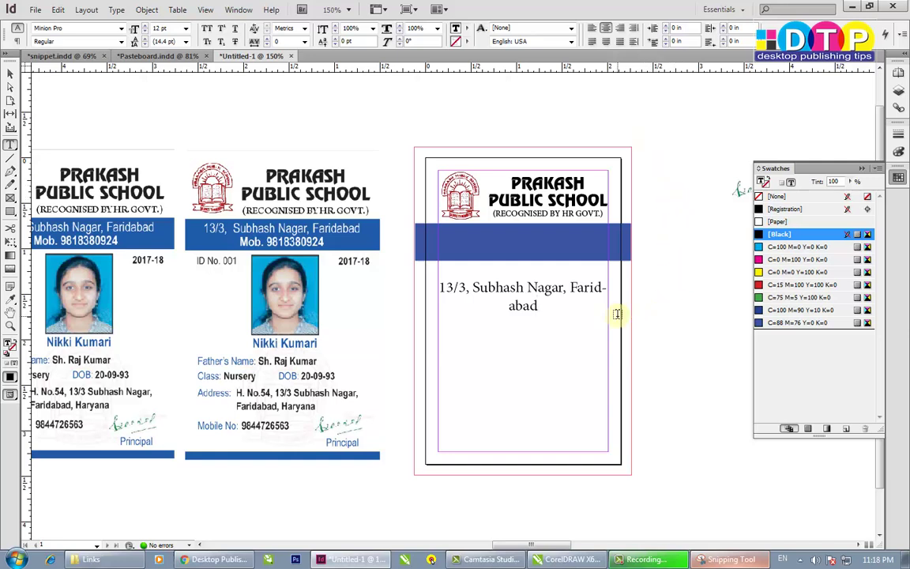
pyautogui.hotkey('ctrl', 'a')
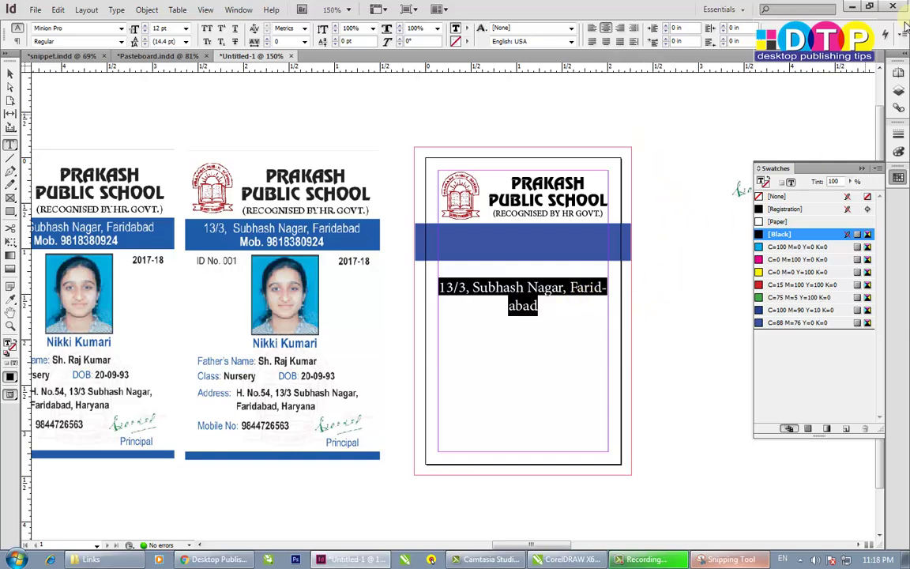
pyautogui.click(899, 37)
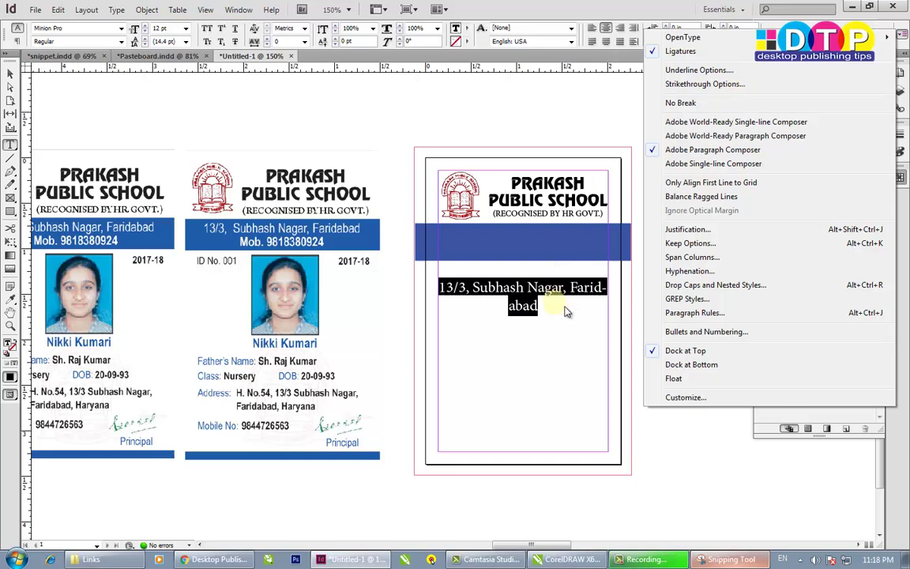
# - Uncheck Hyphenate in the Hyphenation settings so 'Faridabad' stays on one line
pyautogui.click(691, 270)
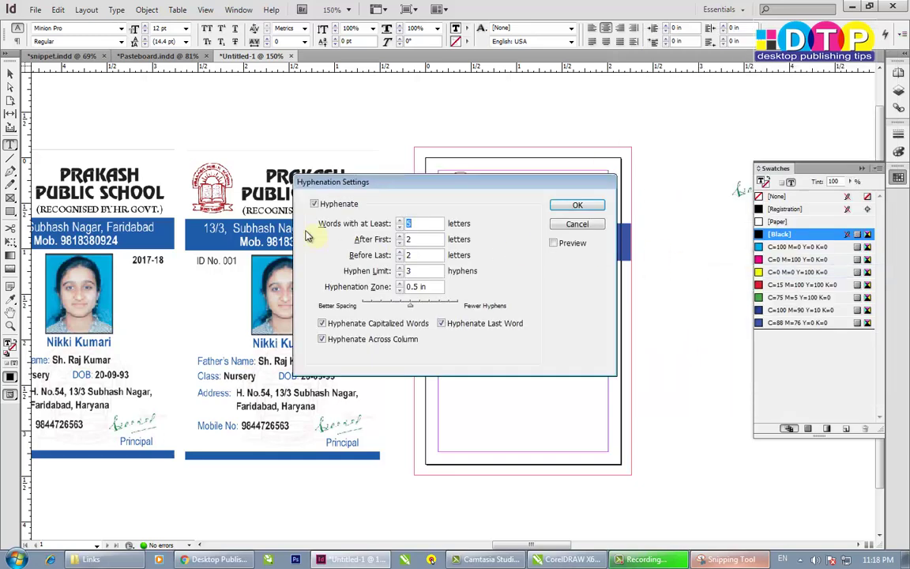
pyautogui.click(316, 205)
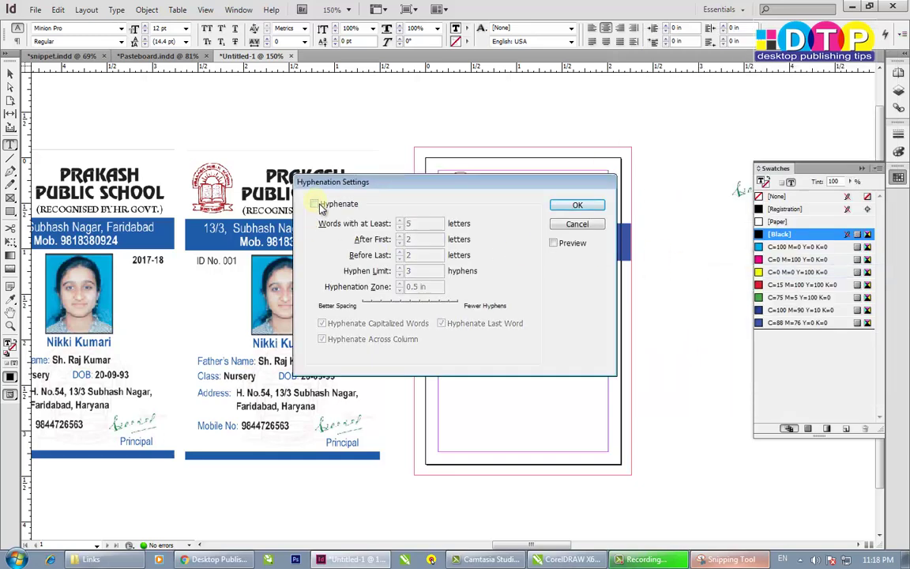
pyautogui.click(577, 204)
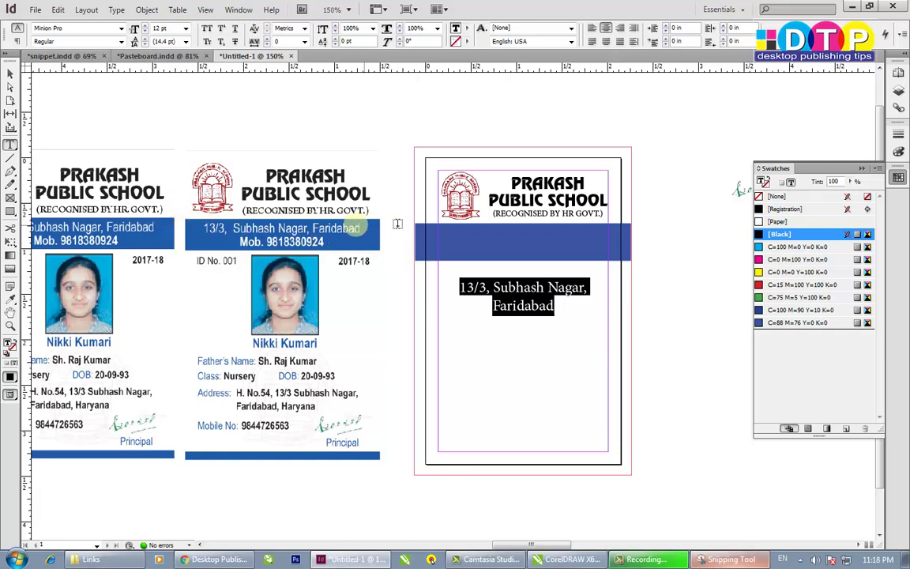
# - Set the whole address text to 10 pt
pyautogui.click(559, 307)
pyautogui.moveTo(576, 310); pyautogui.dragTo(425, 262)
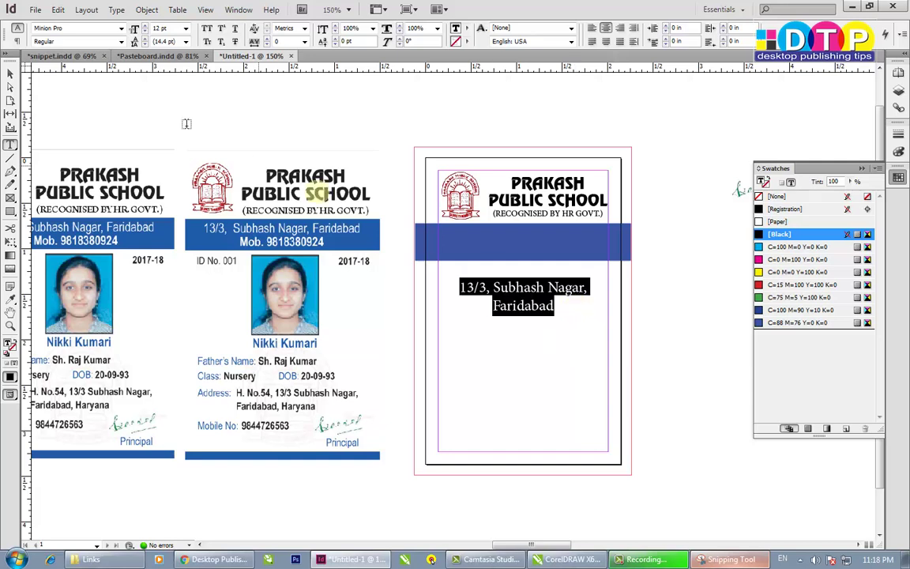
pyautogui.moveTo(168, 28); pyautogui.dragTo(58, 27)
pyautogui.write('1')
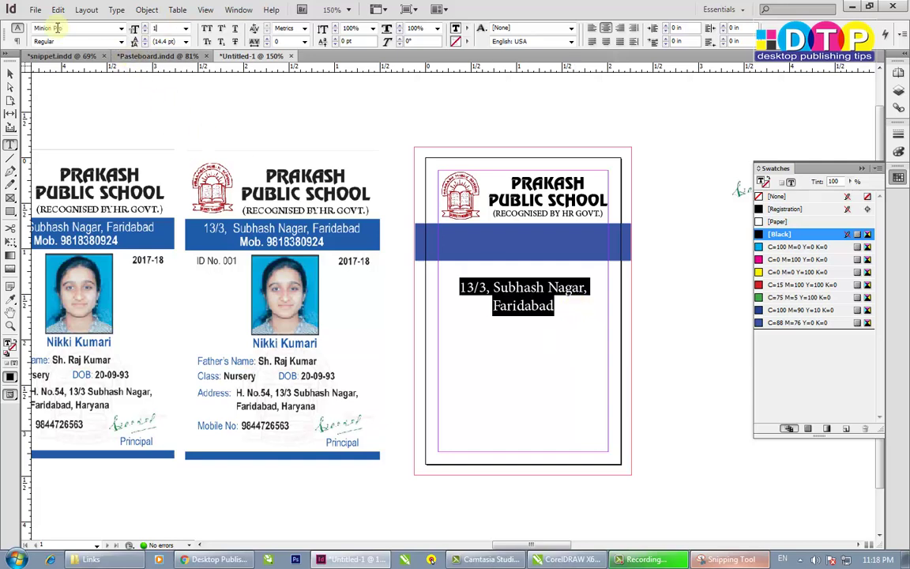
pyautogui.write('0')
pyautogui.press('Return')
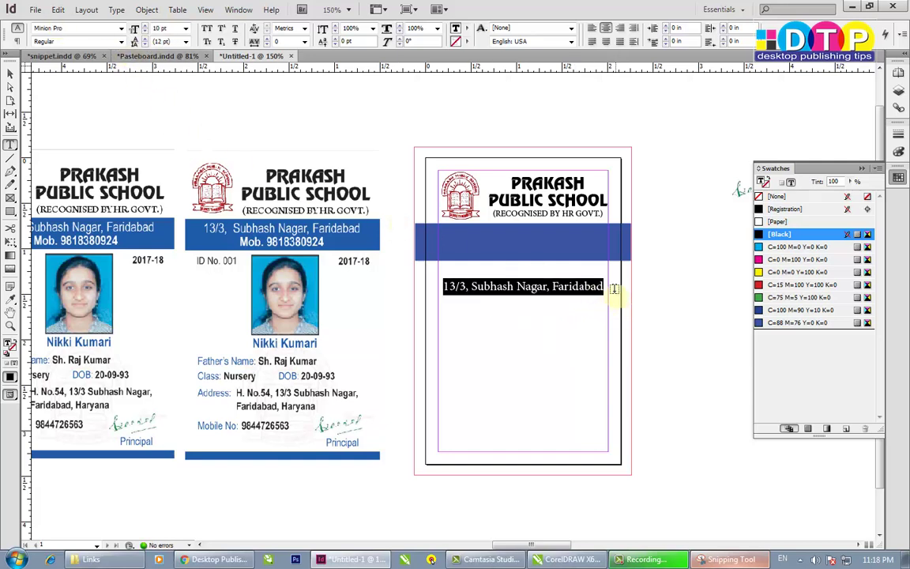
pyautogui.click(636, 292)
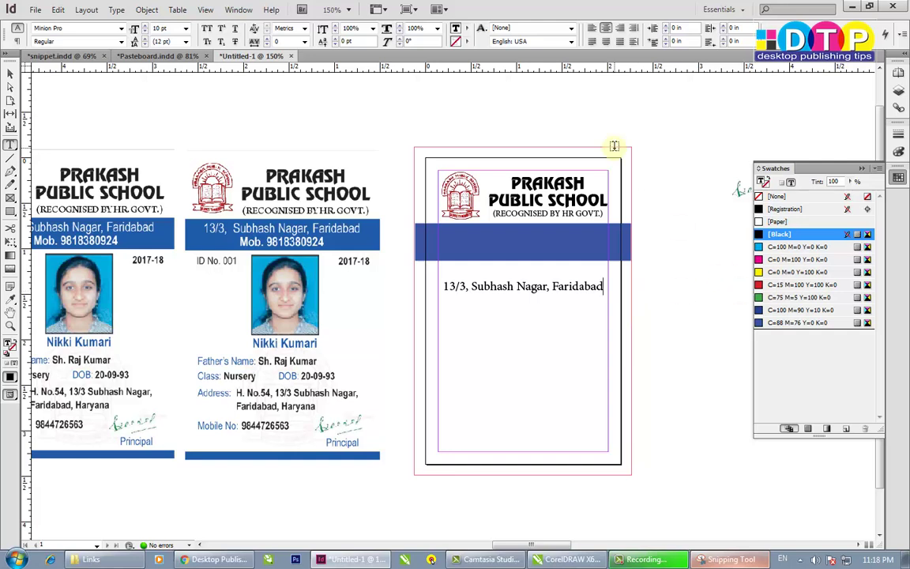
pyautogui.press('Return')
pyautogui.write('Mo')
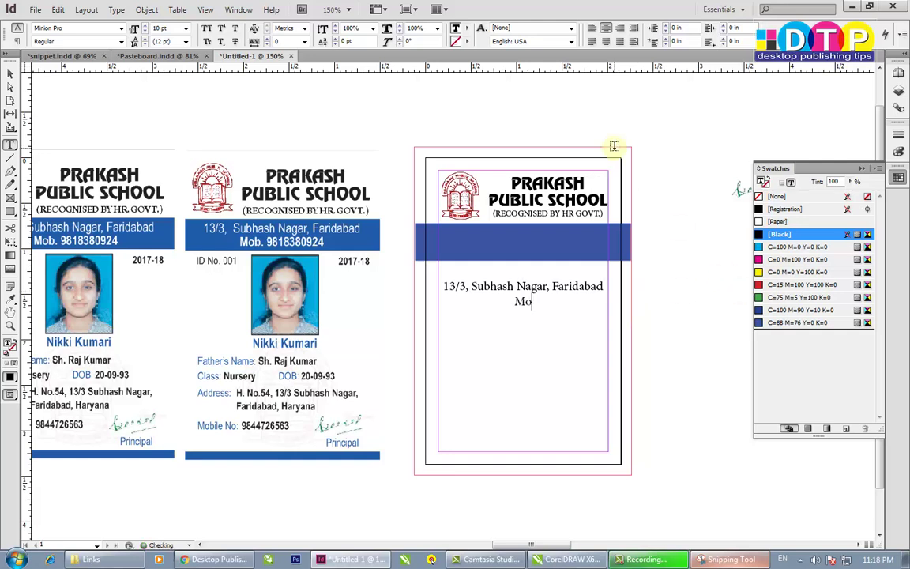
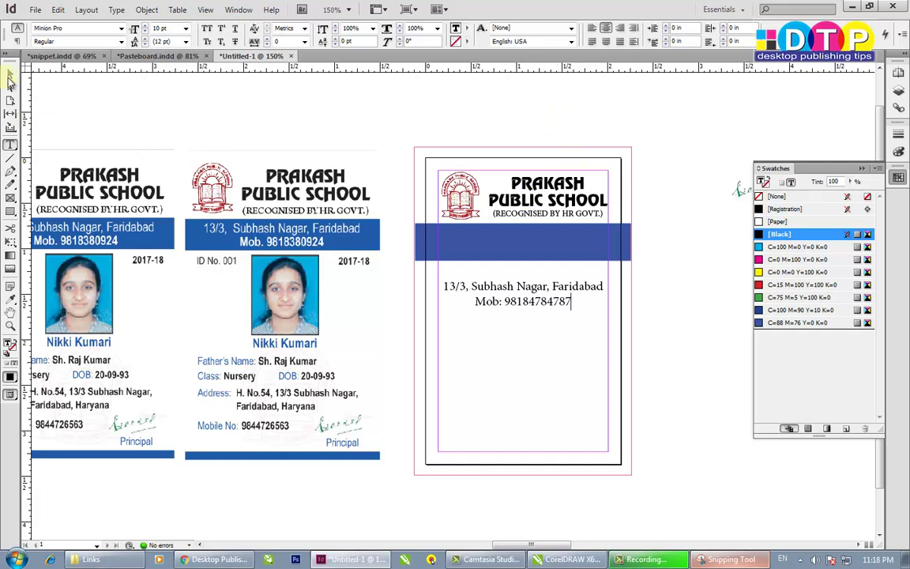
pyautogui.click(10, 76)
# - Move the address frame up into the blue band, shorten it, and centre the text vertically
pyautogui.moveTo(526, 289); pyautogui.dragTo(524, 243)
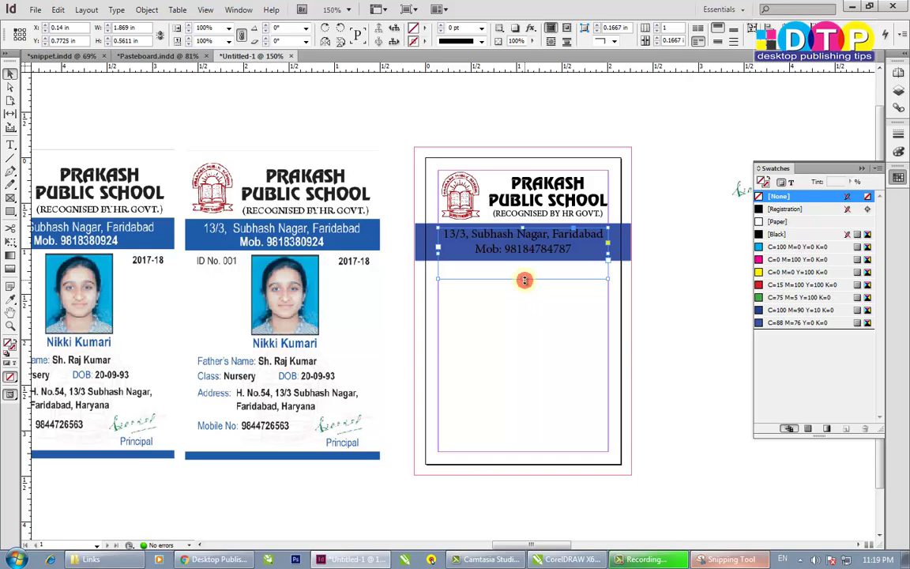
pyautogui.moveTo(525, 280); pyautogui.dragTo(522, 224)
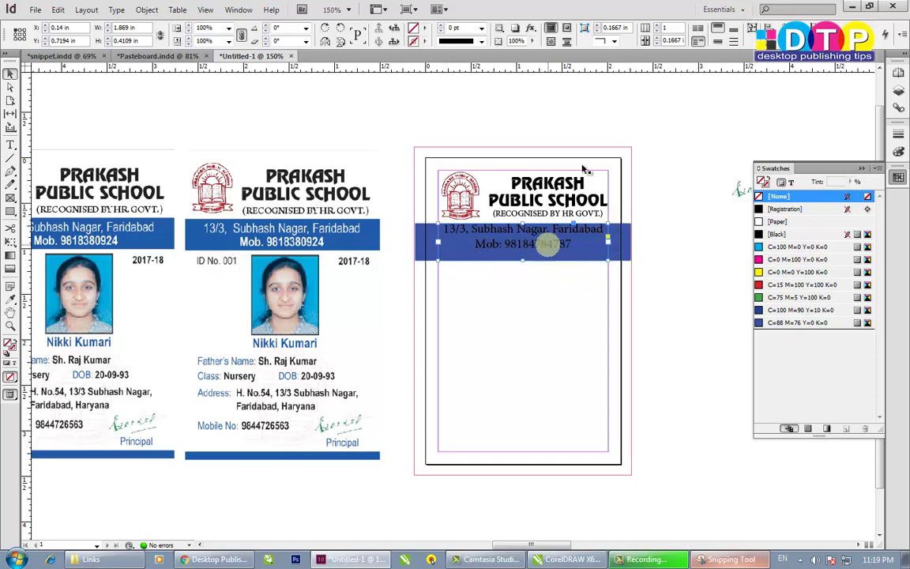
pyautogui.click(718, 44)
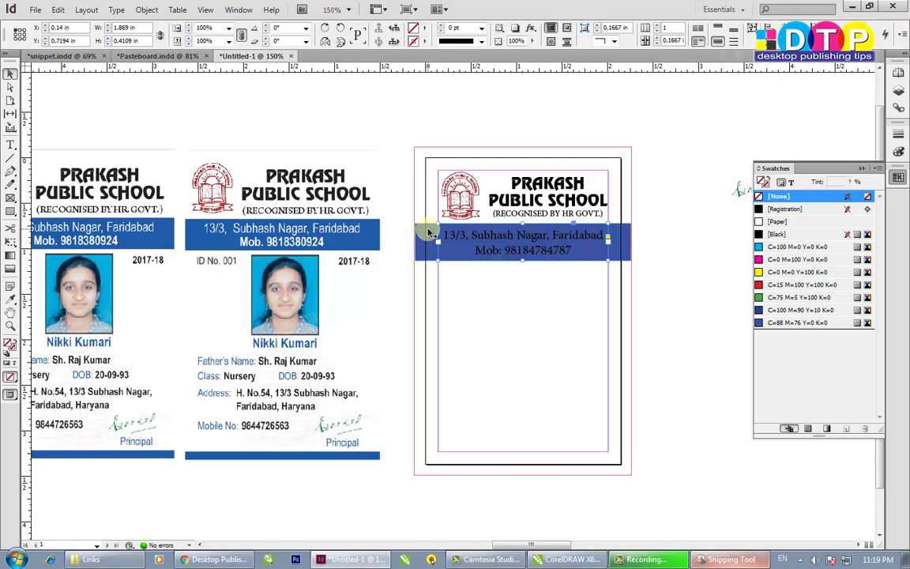
pyautogui.click(792, 184)
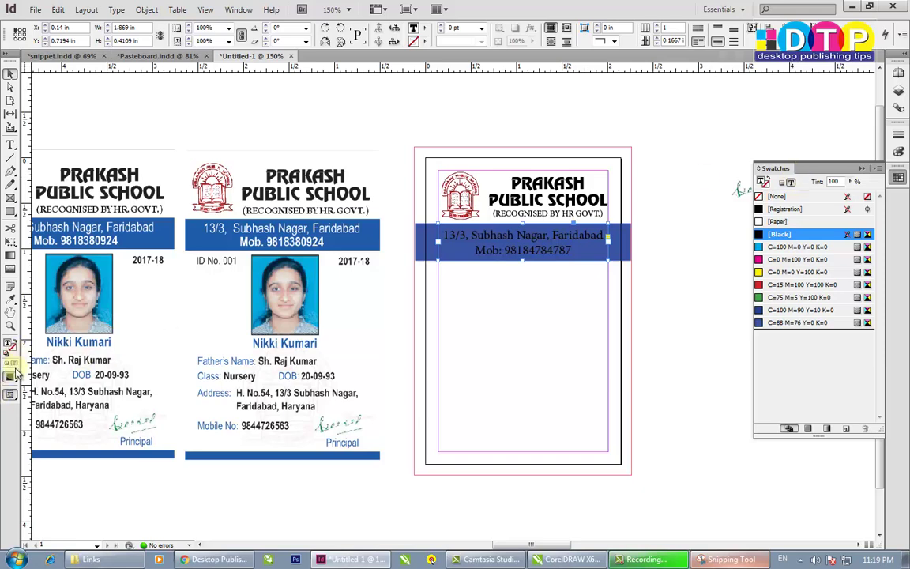
# - Colour the address text [Paper] white and set the Mob line to Bold
pyautogui.click(777, 222)
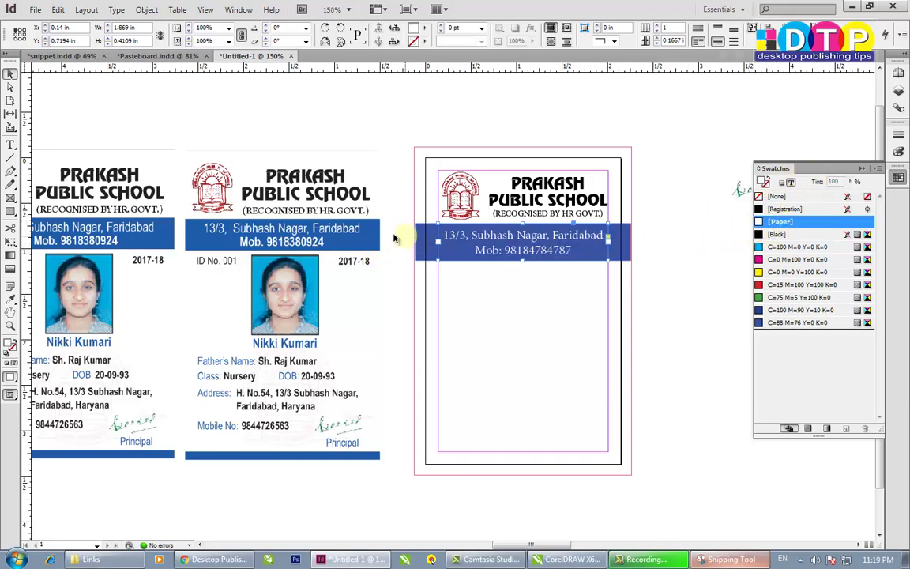
pyautogui.doubleClick(489, 251)
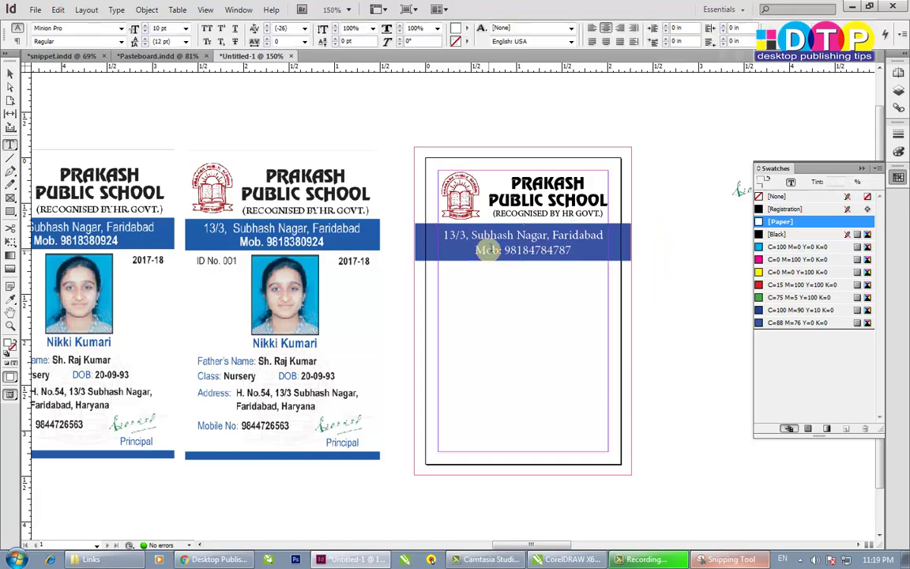
pyautogui.moveTo(572, 250); pyautogui.dragTo(476, 253)
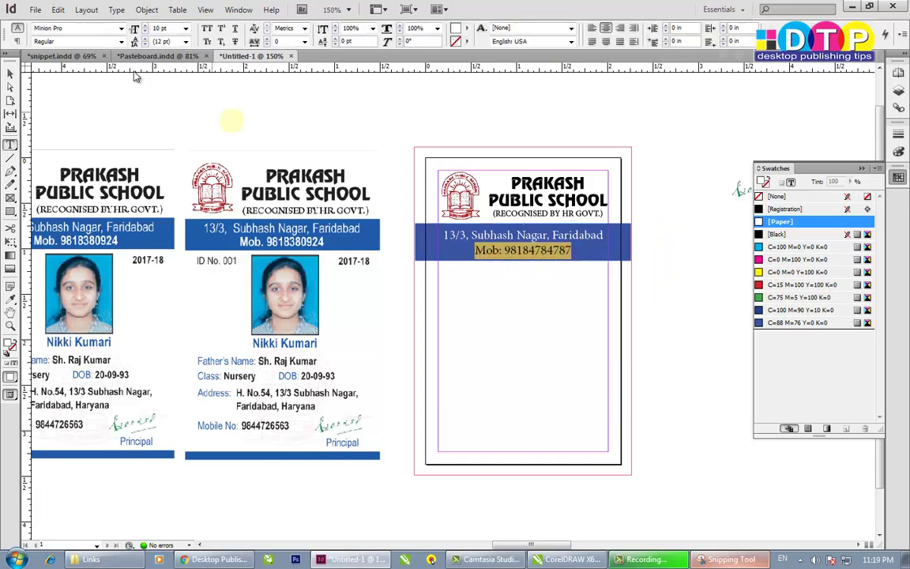
pyautogui.click(121, 41)
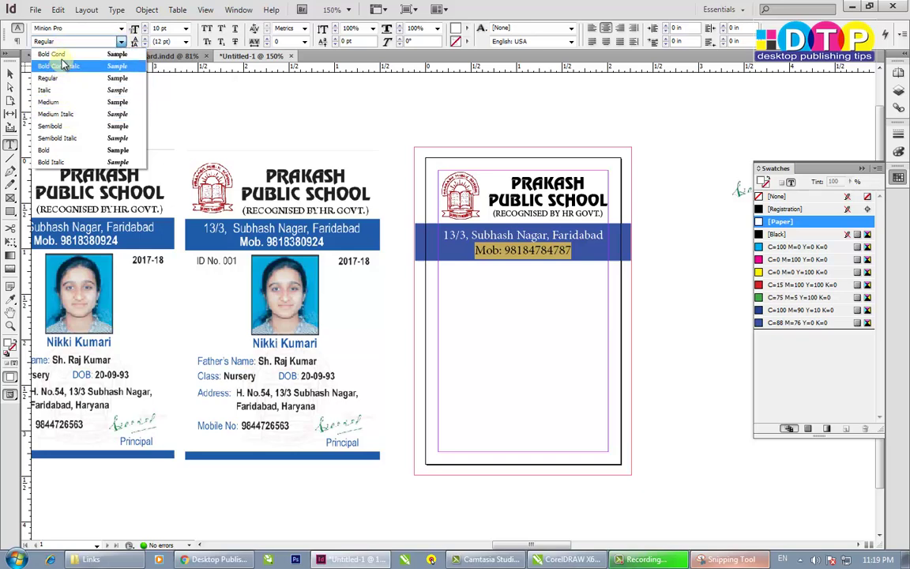
pyautogui.click(61, 150)
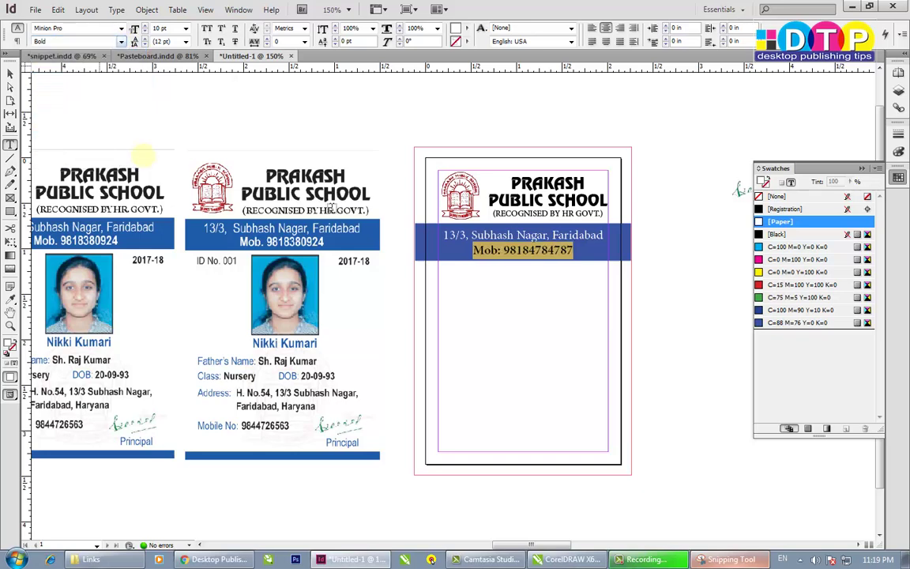
pyautogui.click(135, 114)
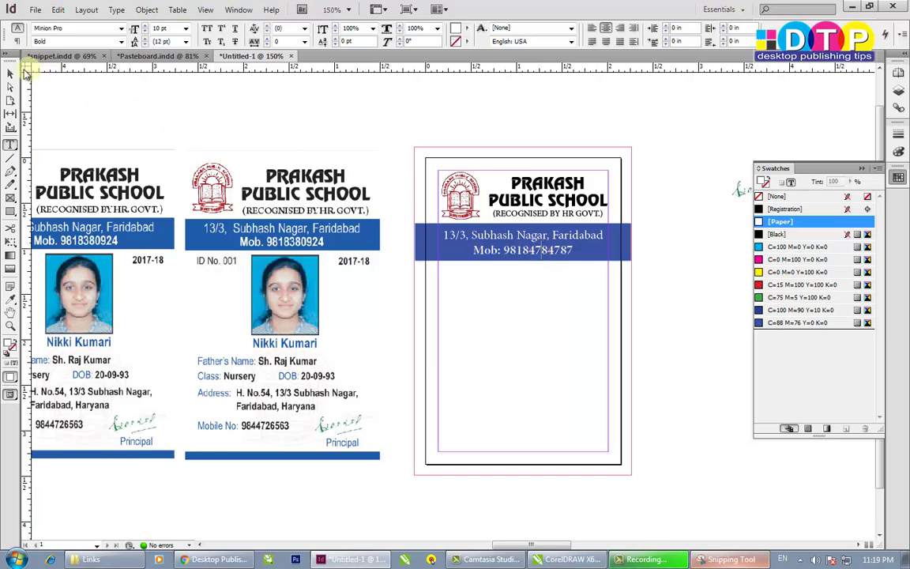
pyautogui.click(11, 72)
pyautogui.click(666, 341)
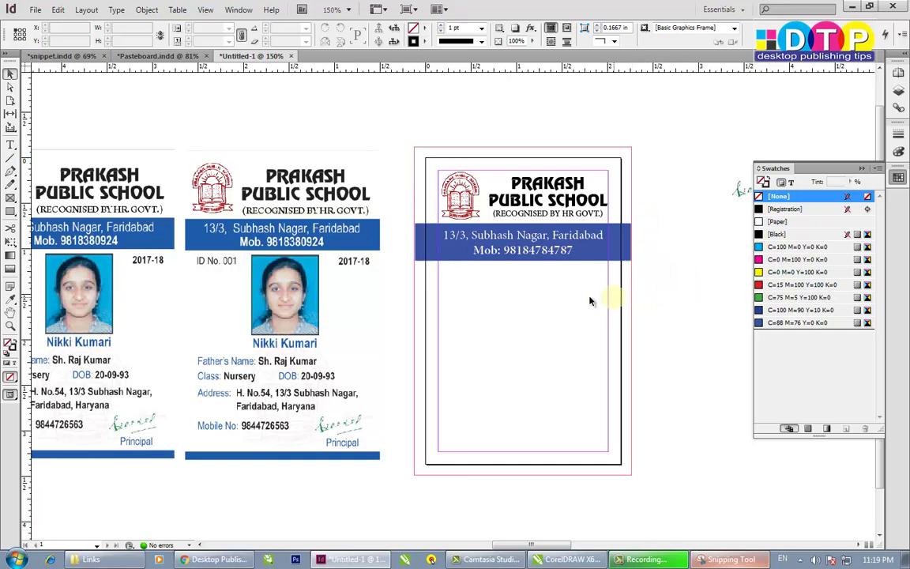
# - Draw a small text frame just below the blue address band
pyautogui.click(497, 239)
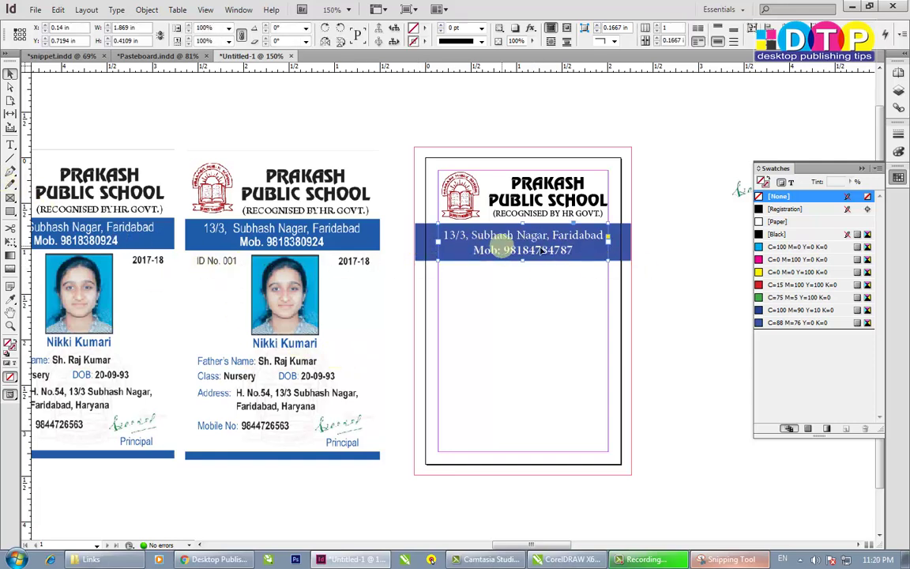
pyautogui.click(11, 145)
pyautogui.moveTo(443, 271); pyautogui.dragTo(571, 294)
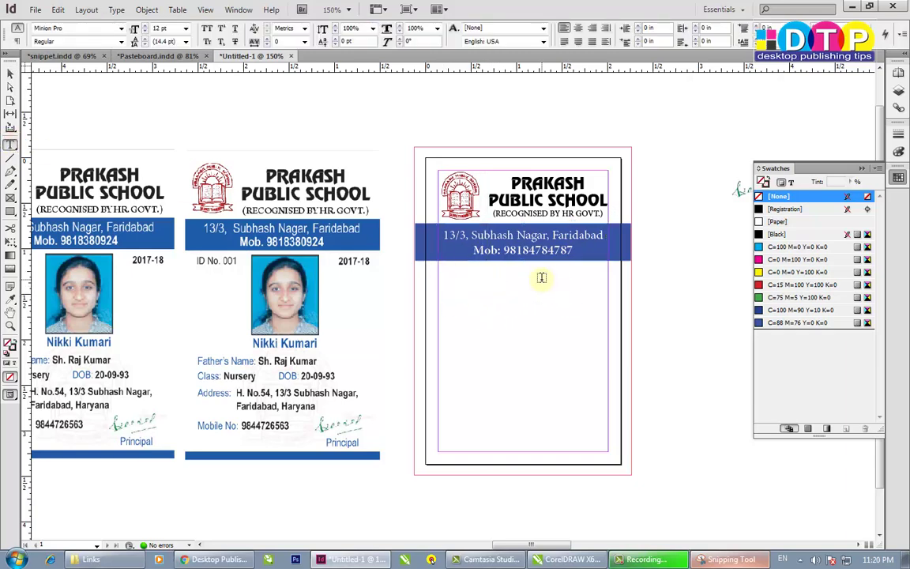
pyautogui.click(10, 73)
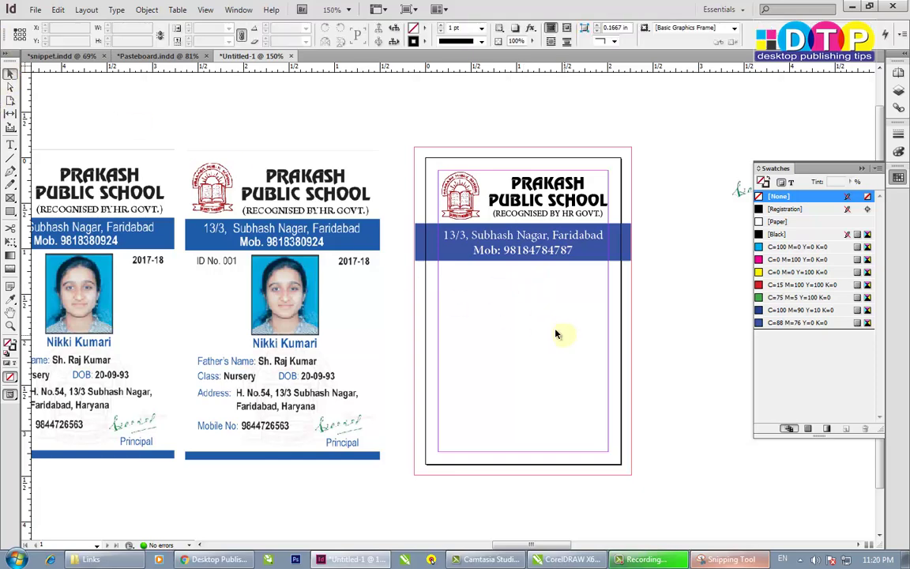
pyautogui.click(453, 293)
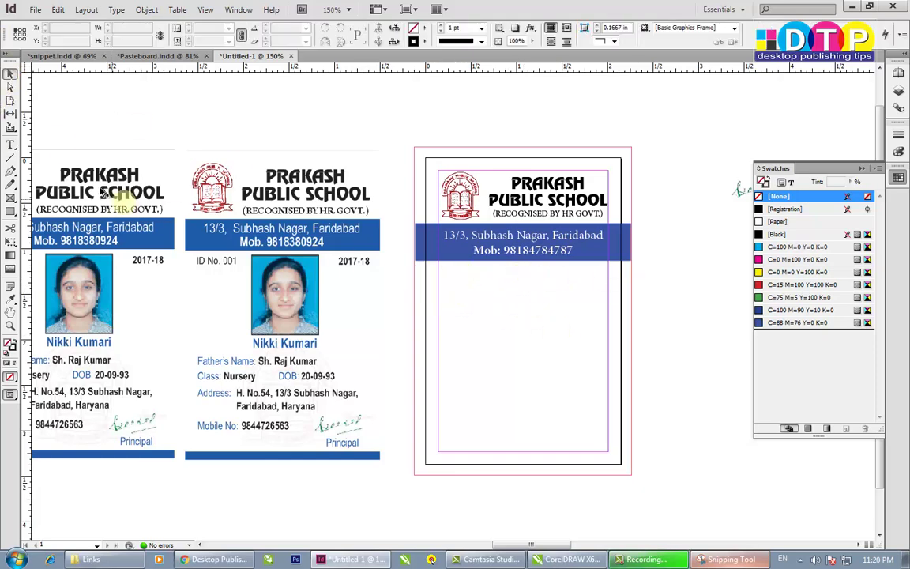
pyautogui.click(11, 145)
pyautogui.moveTo(443, 274); pyautogui.dragTo(518, 293)
# - Type 'ID No: 001' in the new frame and select all of it
pyautogui.press('shift')
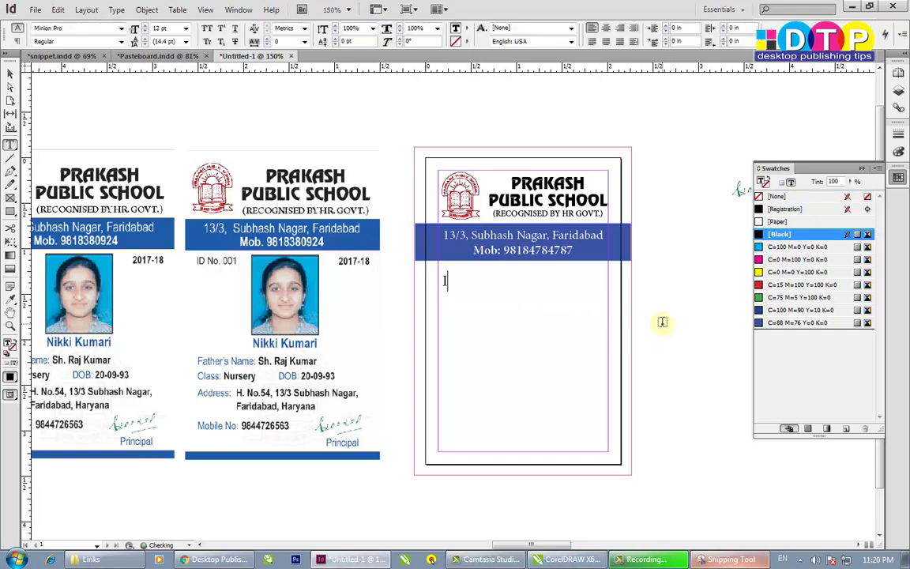
pyautogui.press('shift')
pyautogui.write('ID No')
pyautogui.press('shift')
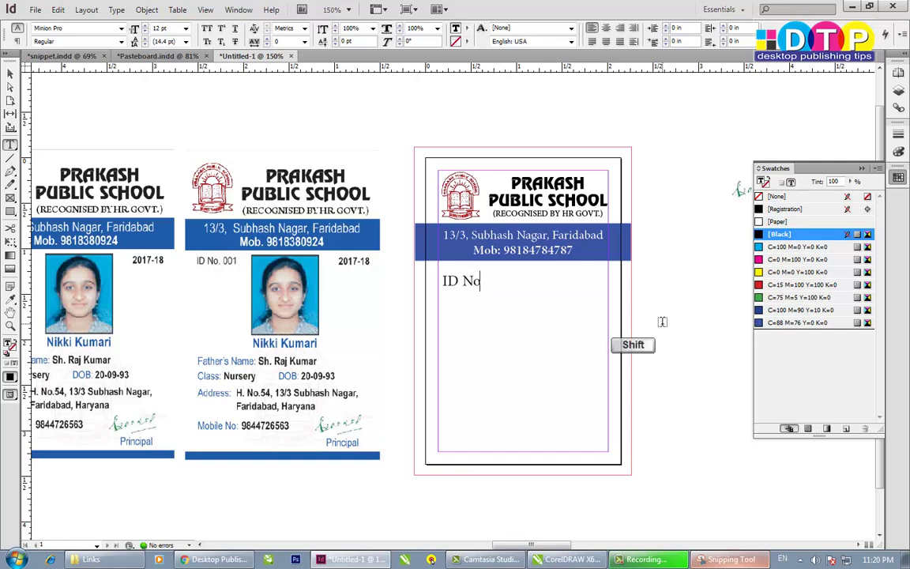
pyautogui.write('o: ')
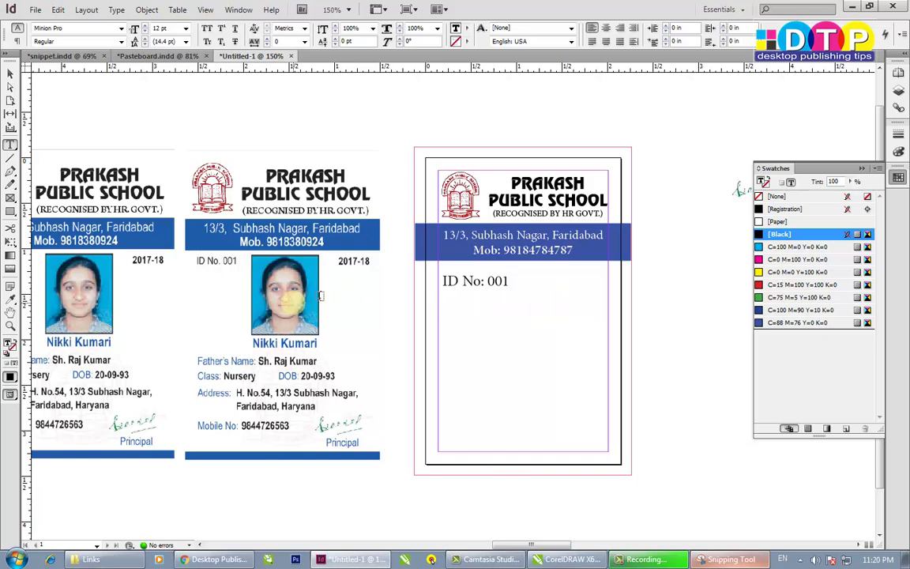
pyautogui.write('001')
pyautogui.hotkey('ctrl', 'a')
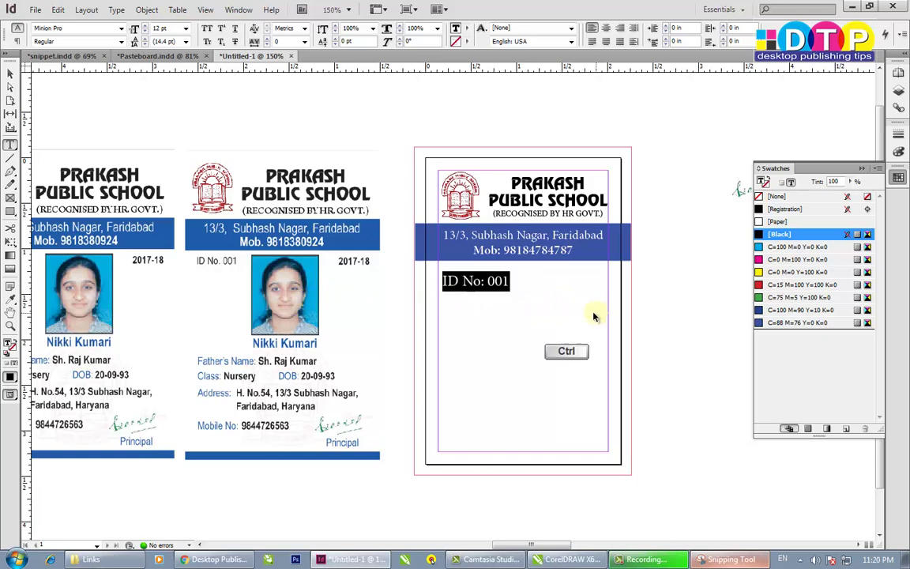
# - Show the Paragraph Styles panel from the Type menu and dock it beside Swatches
pyautogui.click(231, 11)
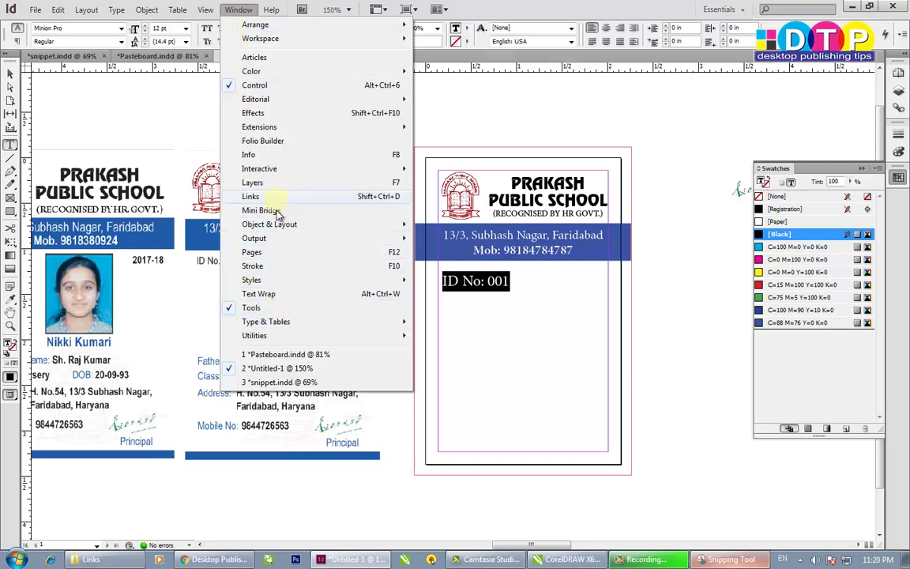
pyautogui.moveTo(278, 325)
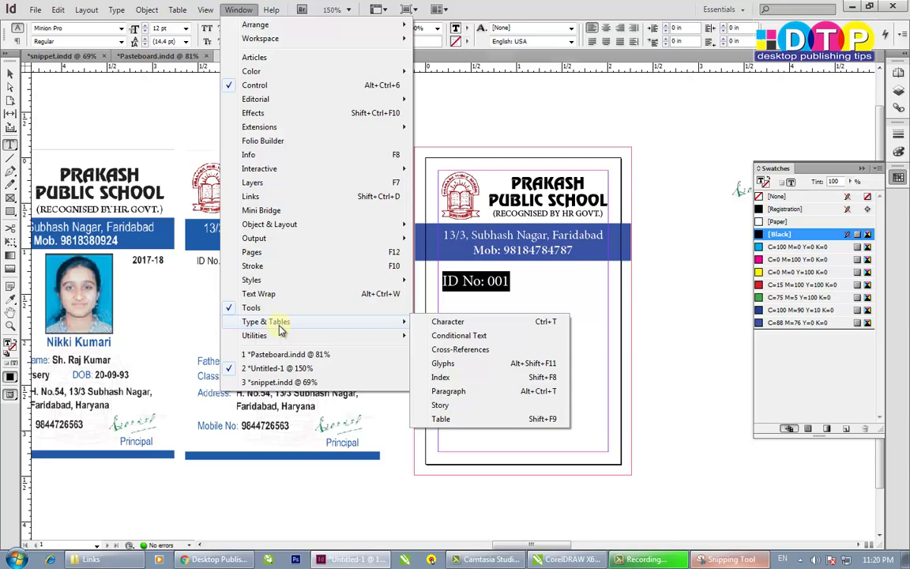
pyautogui.moveTo(298, 338)
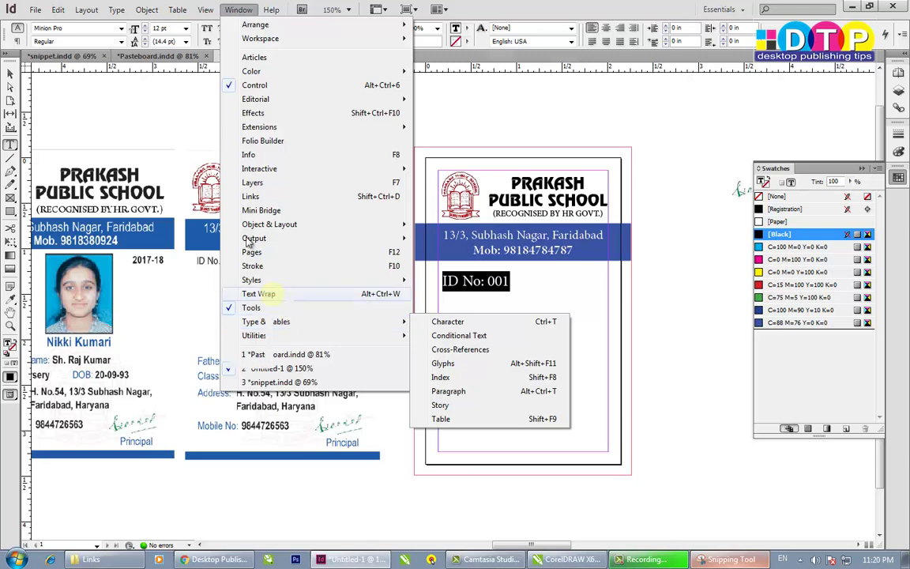
pyautogui.moveTo(119, 15)
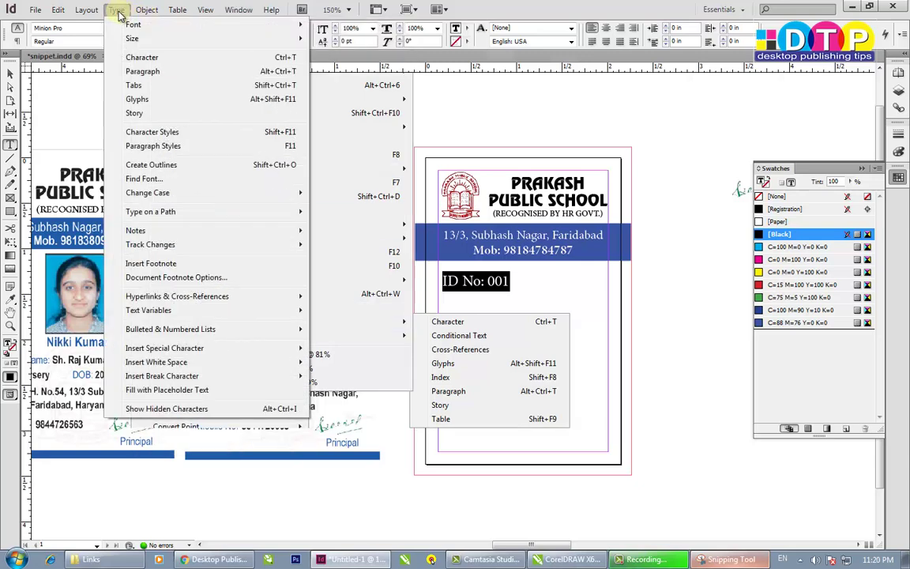
pyautogui.click(150, 147)
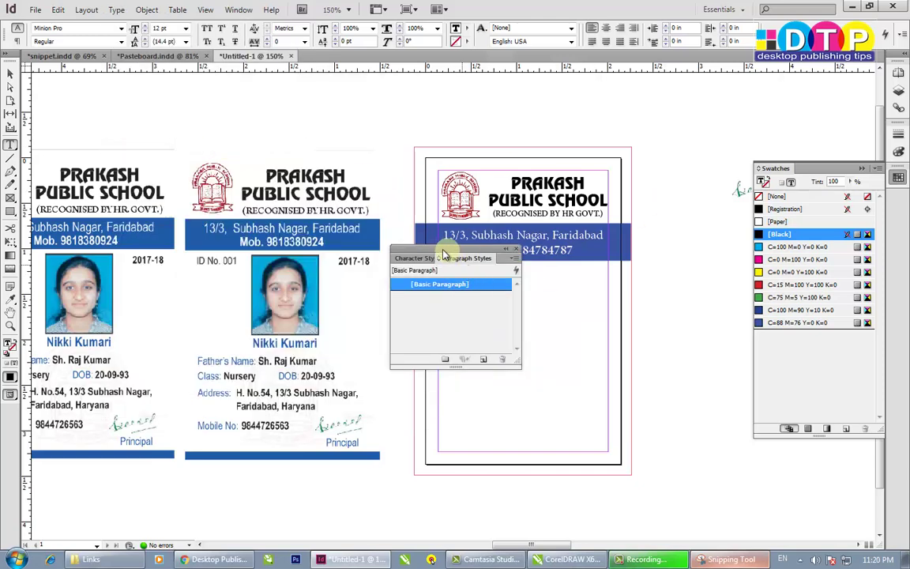
pyautogui.moveTo(468, 266); pyautogui.dragTo(893, 226)
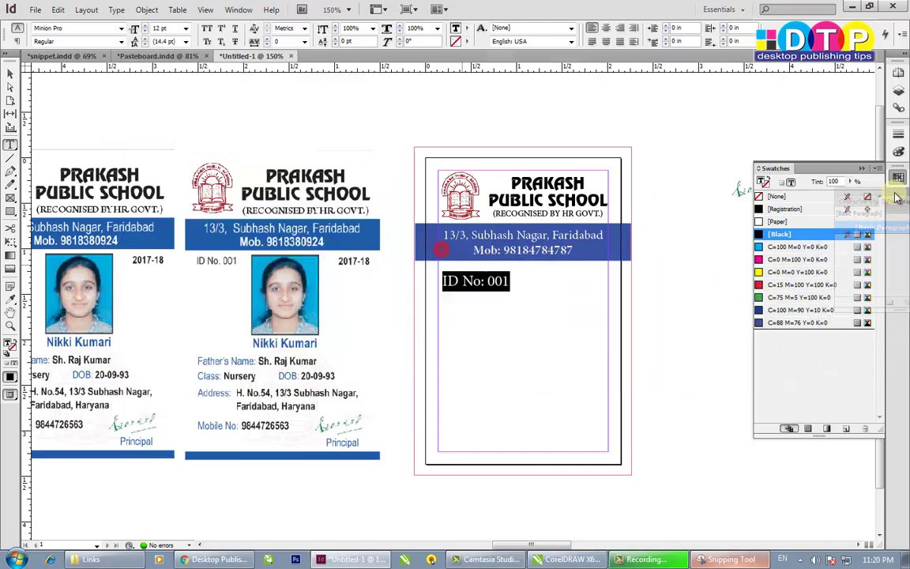
# - Set the ID No: 001 text to 10 pt and create Paragraph Style 1 from it
pyautogui.click(898, 222)
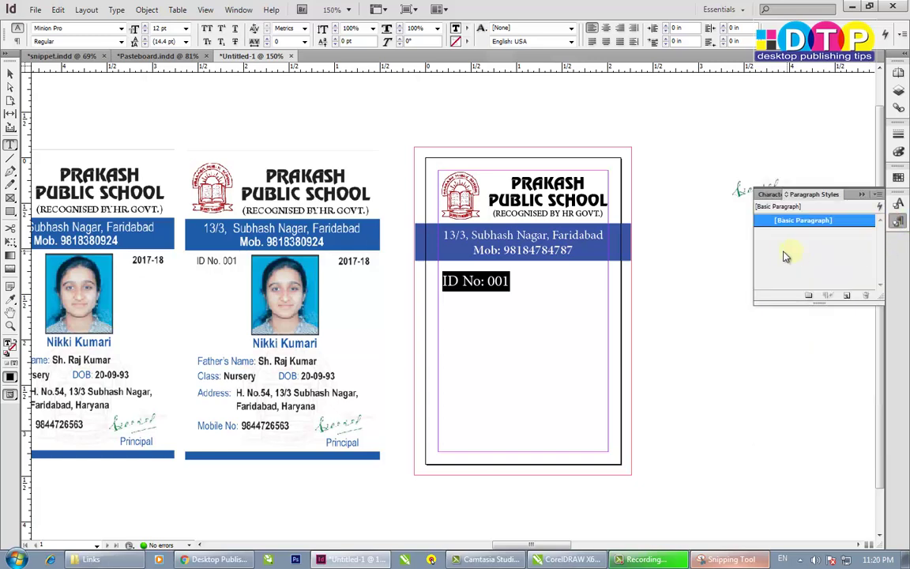
pyautogui.click(481, 295)
pyautogui.hotkey('ctrl', 'a')
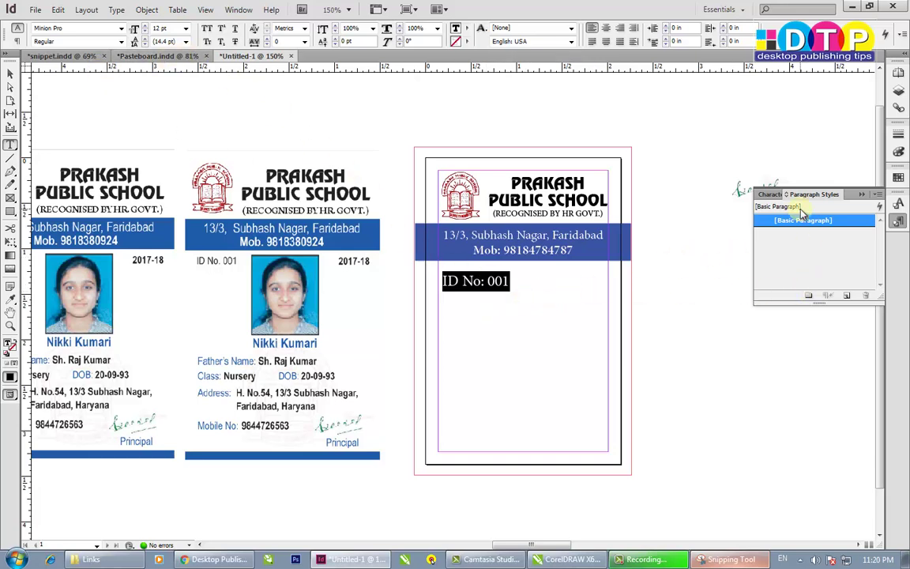
pyautogui.moveTo(882, 299); pyautogui.dragTo(834, 438)
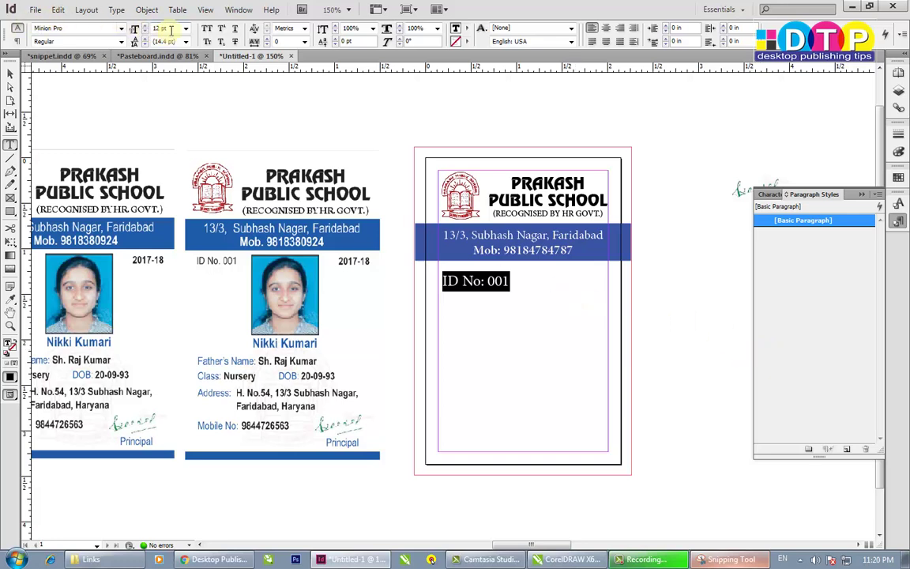
pyautogui.tripleClick(170, 30)
pyautogui.write('10')
pyautogui.press('Return')
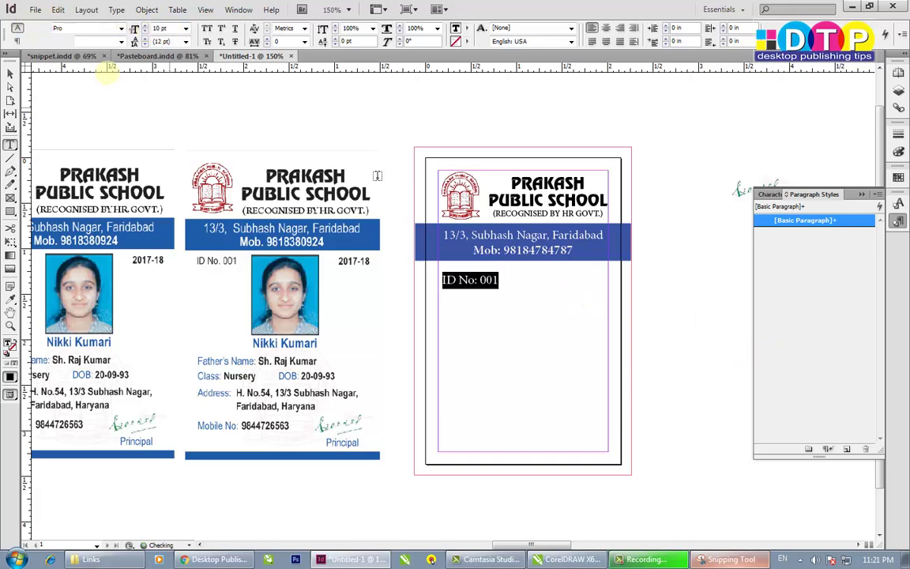
pyautogui.click(847, 451)
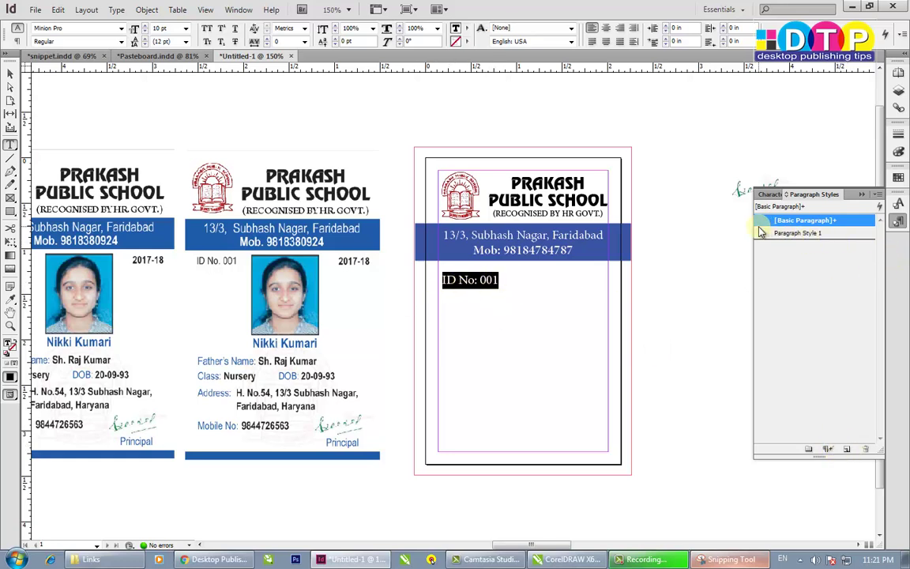
pyautogui.click(822, 235)
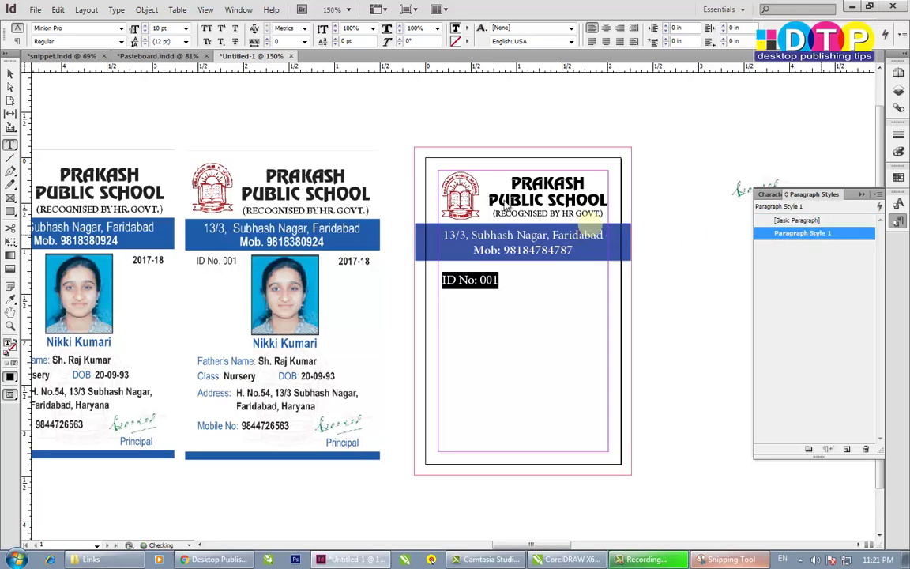
# - Rename Paragraph Style 1 to 'ID No' in Paragraph Style Options
pyautogui.doubleClick(816, 234)
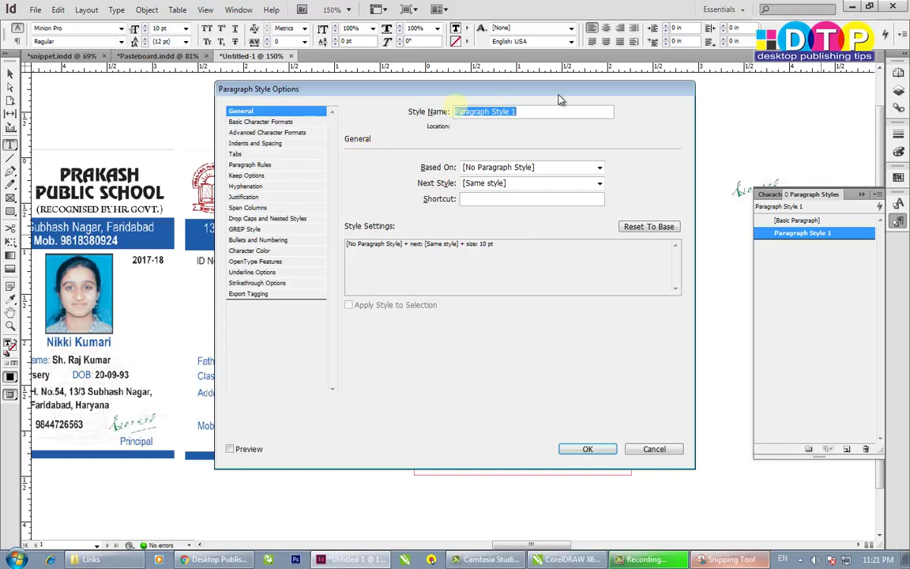
pyautogui.write('ID No')
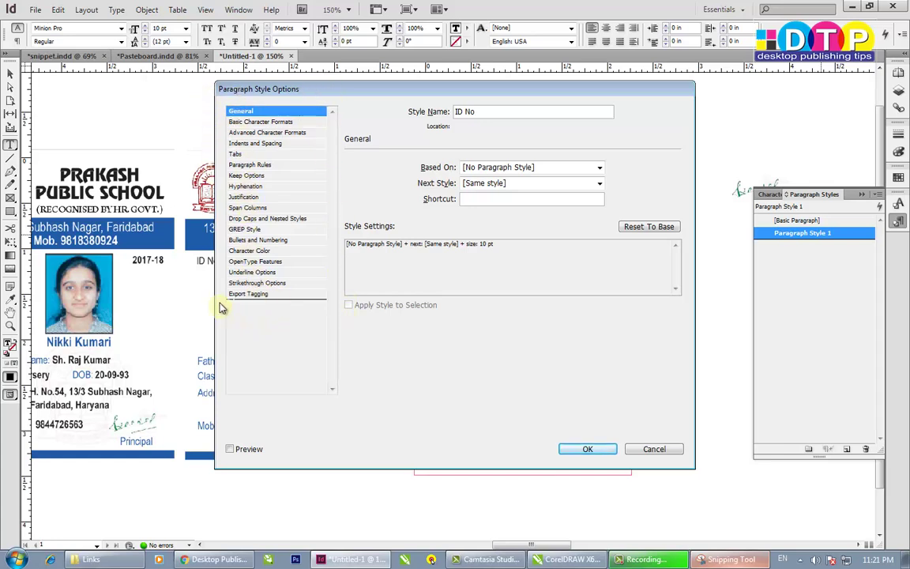
pyautogui.click(587, 448)
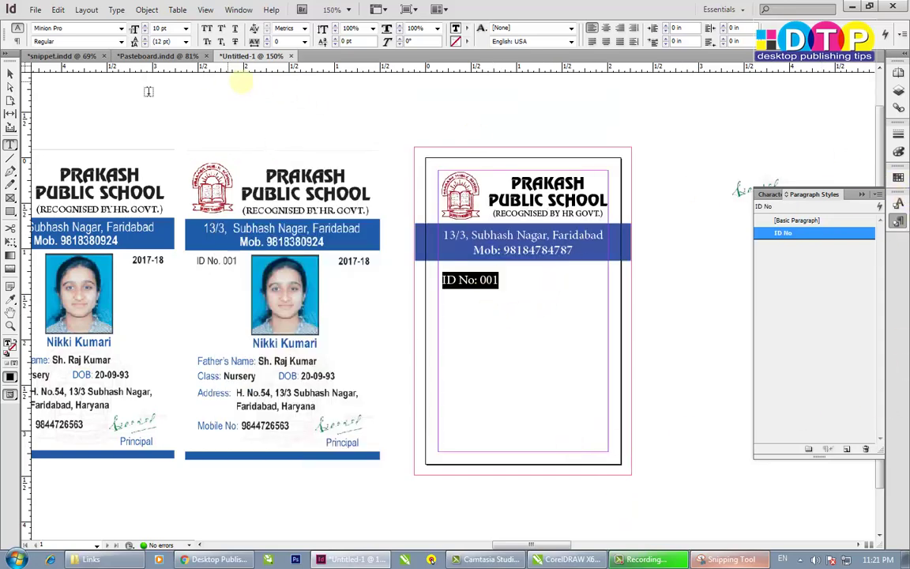
# - Nudge the ID No: 001 frame slightly up and to the left
pyautogui.click(10, 79)
pyautogui.moveTo(475, 280)
pyautogui.mouseDown()
pyautogui.moveTo(462, 278)
pyautogui.moveTo(468, 269)
pyautogui.mouseUp()
pyautogui.click(544, 309)
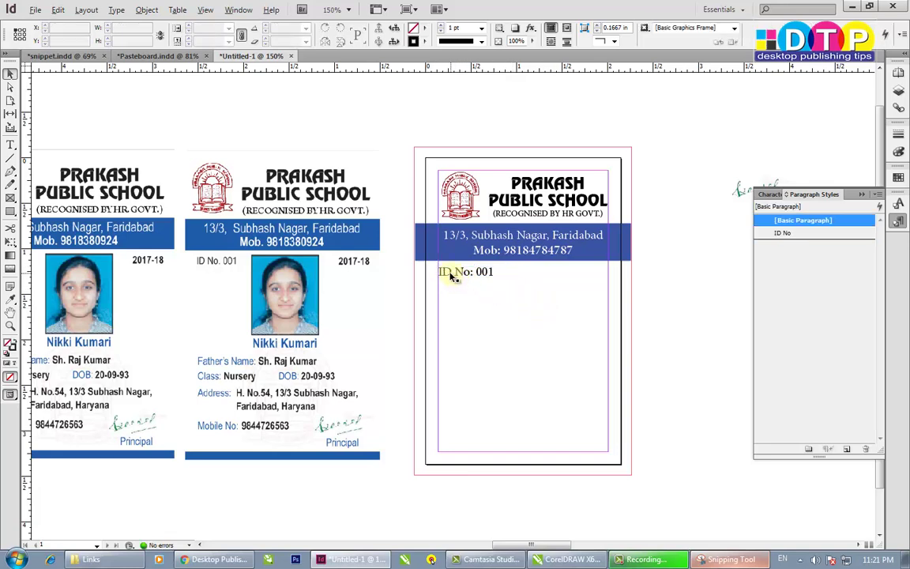
# - Discard a trial copy of the ID line and draw a new text frame to its right
pyautogui.click(480, 277)
pyautogui.moveTo(480, 275); pyautogui.dragTo(579, 277)
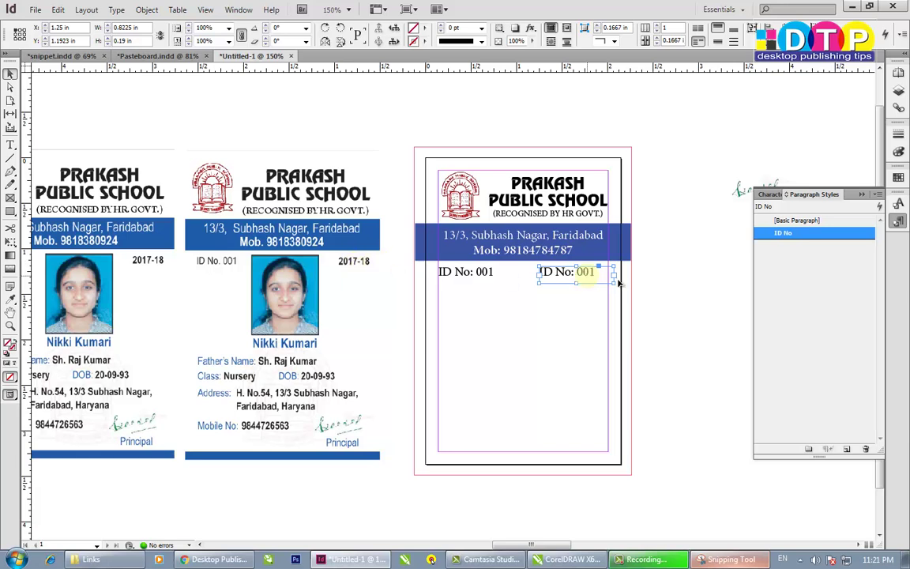
pyautogui.click(578, 280)
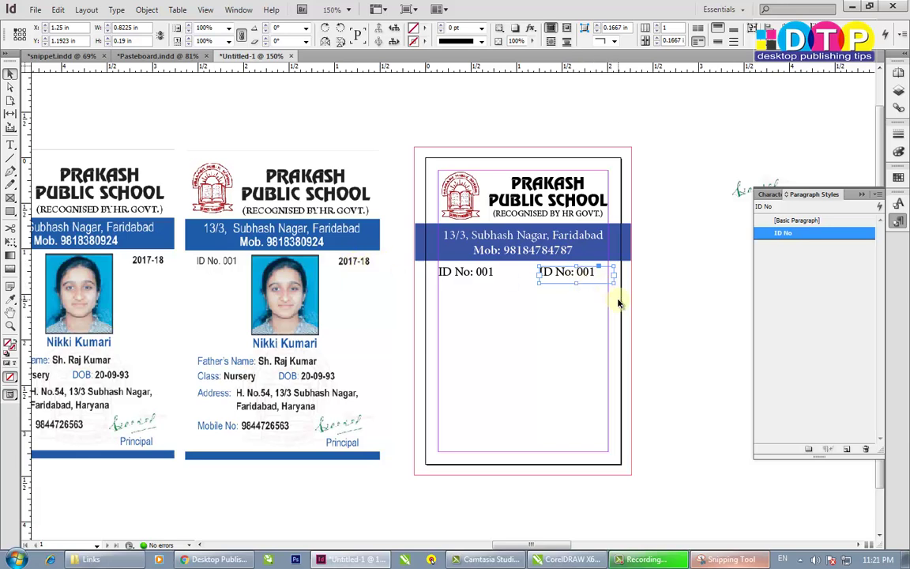
pyautogui.press('Delete')
pyautogui.click(11, 145)
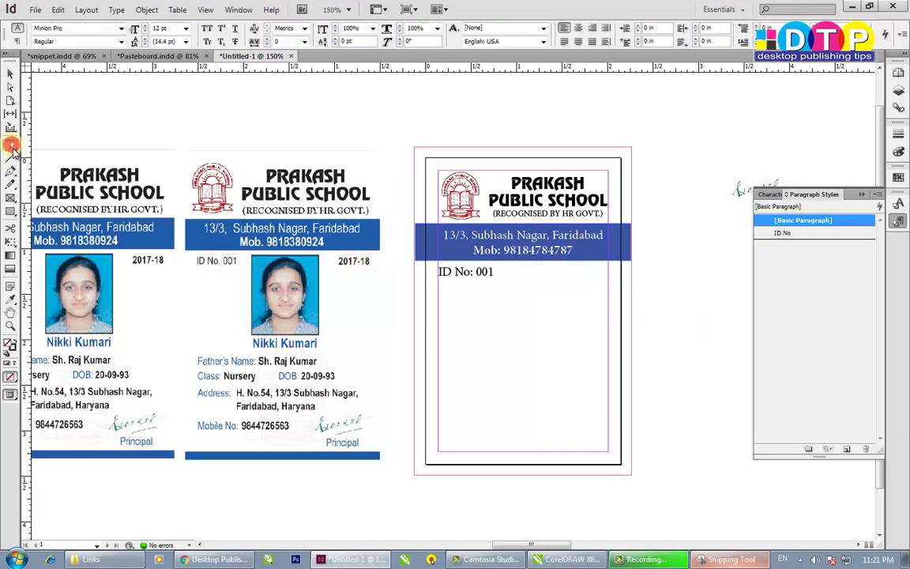
pyautogui.moveTo(525, 273); pyautogui.dragTo(619, 295)
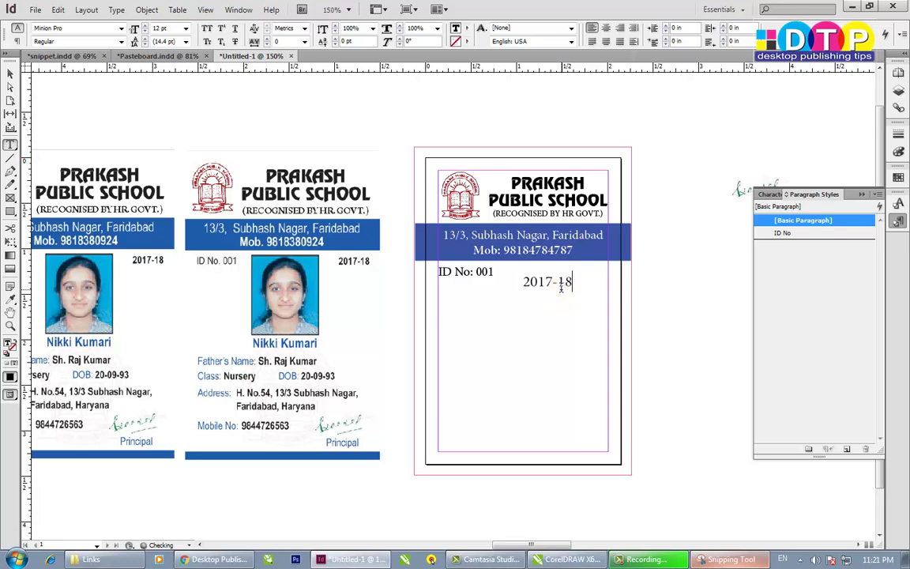
# - Apply the ID No paragraph style to the 2017-18 text and move its frame beside the ID line
pyautogui.hotkey('ctrl', 'a')
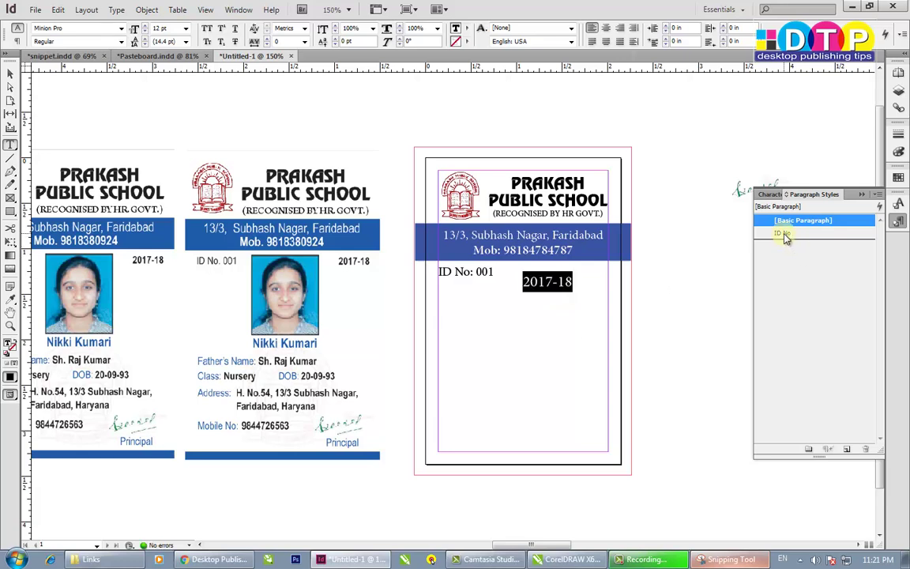
pyautogui.click(784, 234)
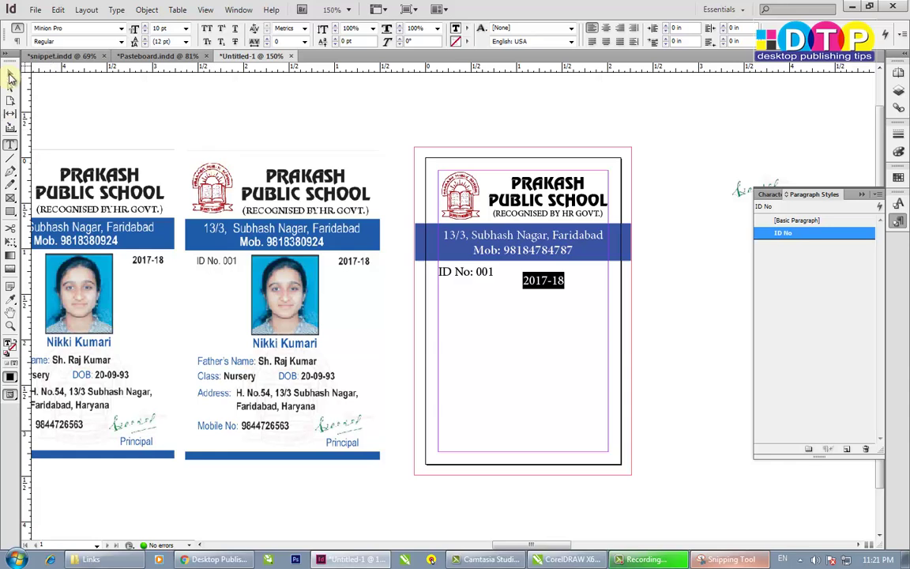
pyautogui.click(10, 74)
pyautogui.moveTo(544, 286); pyautogui.dragTo(586, 278)
# - Right-align the 2017-18 text and pull its frame inside the card's right margin
pyautogui.press('t')
pyautogui.hotkey('ctrl', 'a')
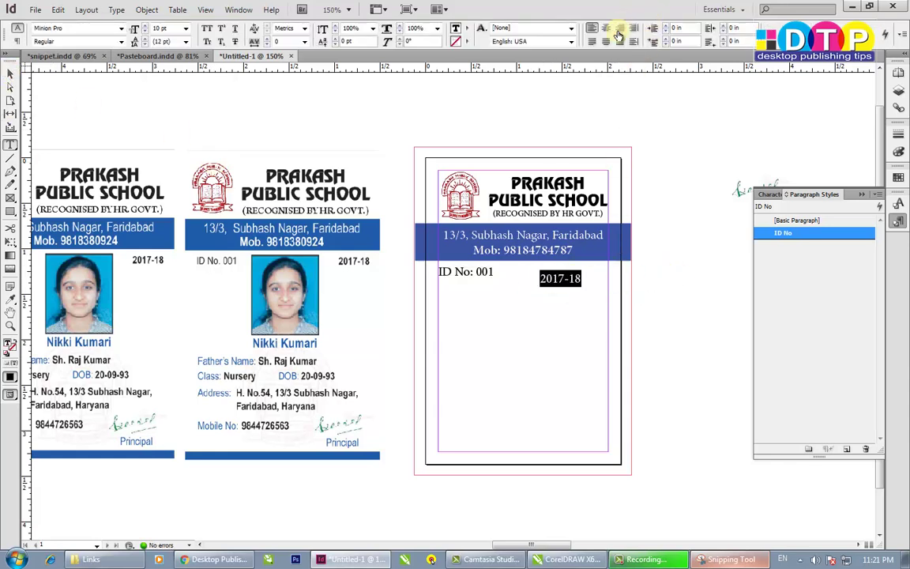
pyautogui.click(620, 29)
pyautogui.click(10, 74)
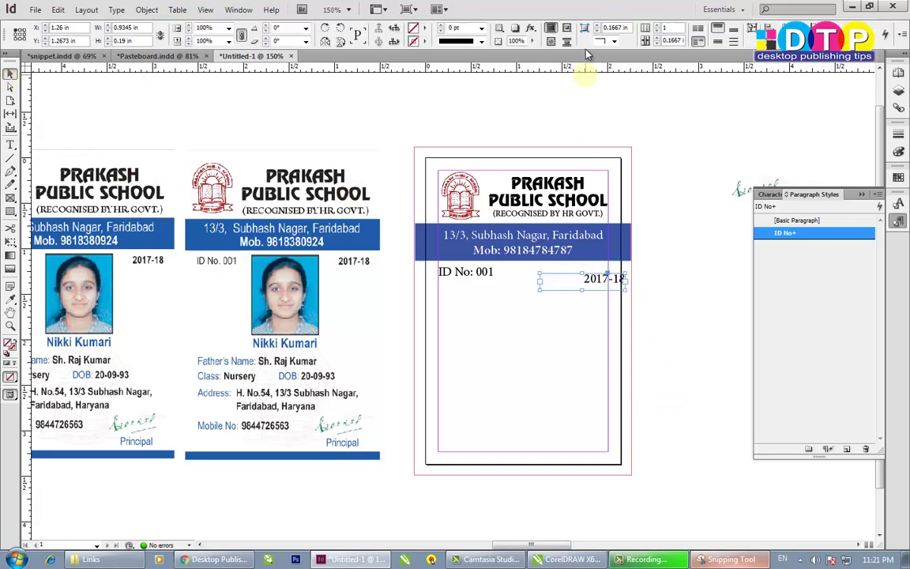
pyautogui.moveTo(604, 285); pyautogui.dragTo(587, 285)
# - Align the tops of the ID No: 001 and 2017-18 frames and check the 2017-18 style
pyautogui.keyDown('shift'); pyautogui.click(462, 277); pyautogui.keyUp('shift')
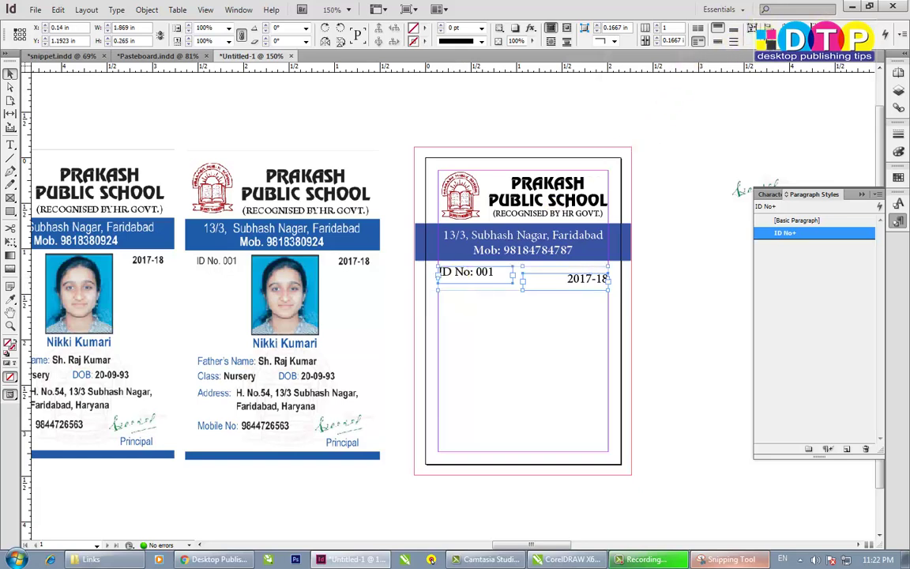
pyautogui.click(690, 32)
pyautogui.click(648, 319)
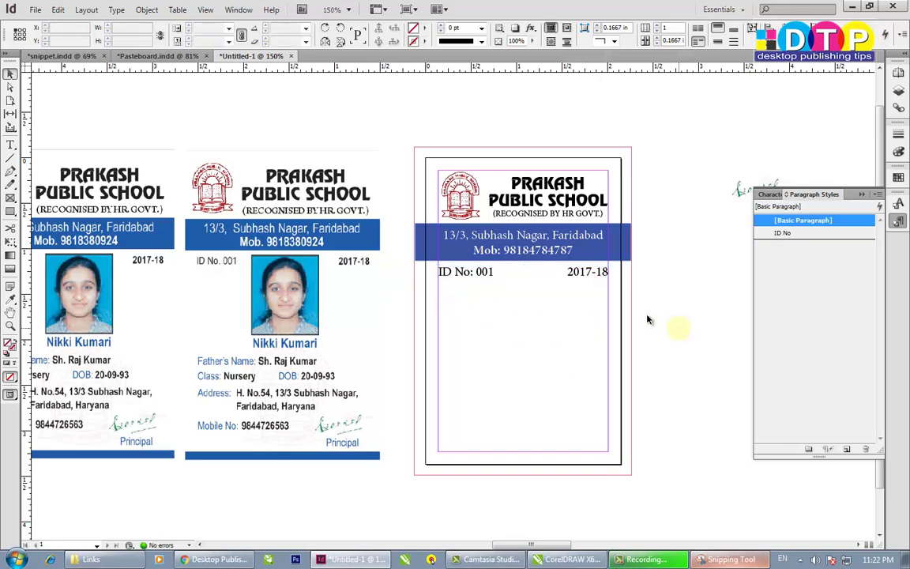
pyautogui.click(445, 272)
pyautogui.click(585, 277)
# - Duplicate the sample ID card and crop the copy down to just the student photo
pyautogui.click(366, 345)
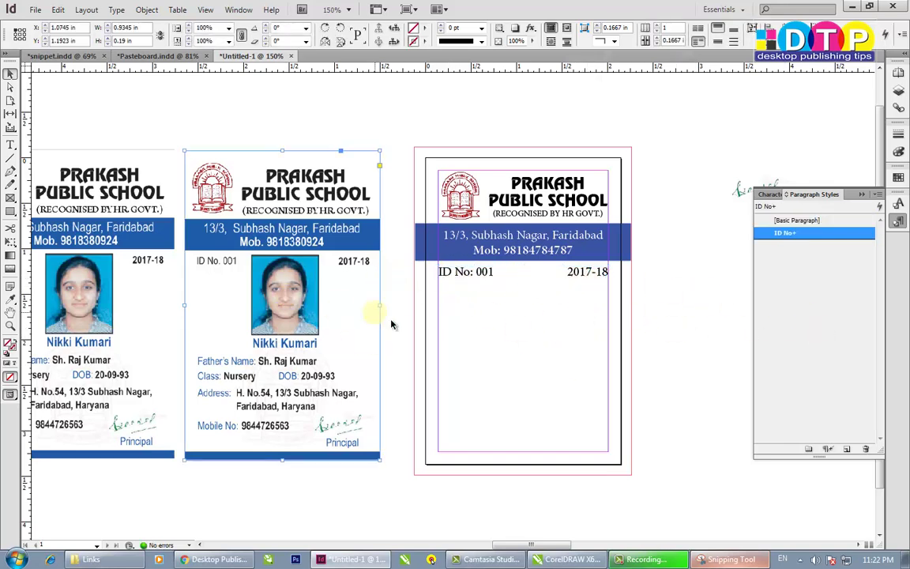
pyautogui.hscroll(3, 289, 345)
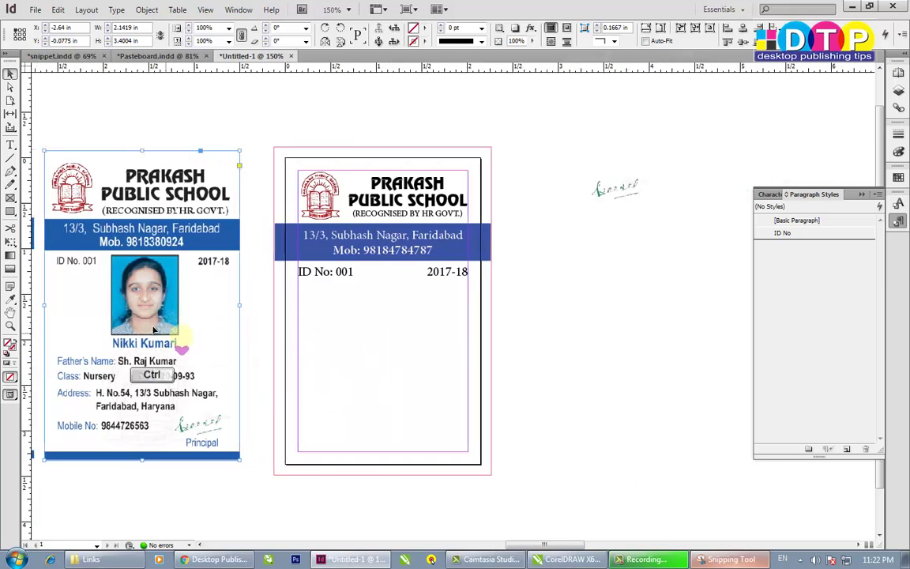
pyautogui.moveTo(135, 298); pyautogui.dragTo(623, 327)
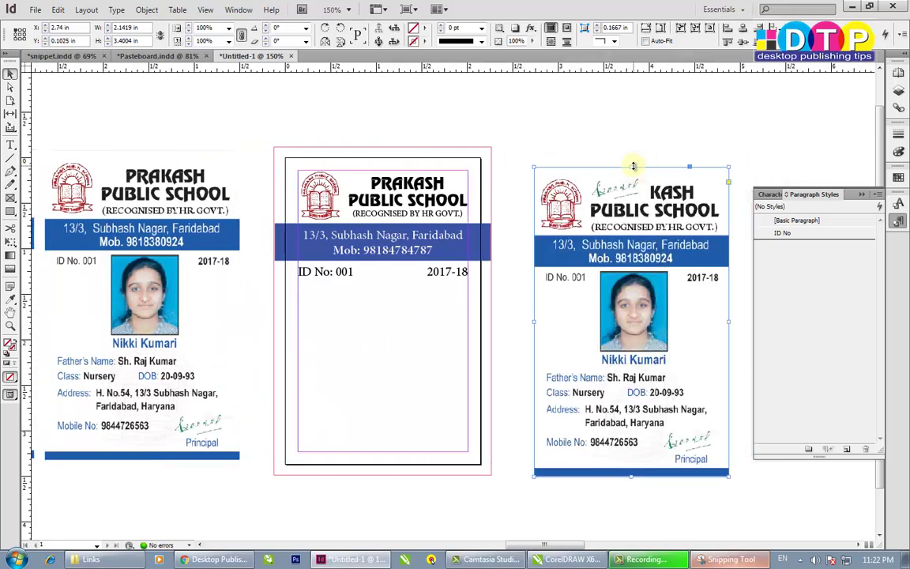
pyautogui.moveTo(633, 166); pyautogui.dragTo(683, 271)
pyautogui.moveTo(727, 373); pyautogui.dragTo(666, 381)
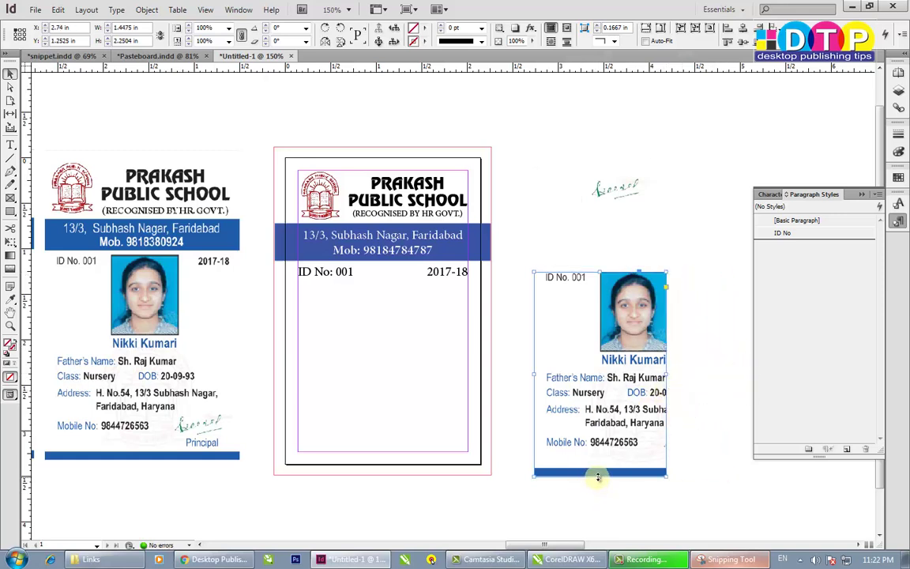
pyautogui.moveTo(598, 475); pyautogui.dragTo(672, 350)
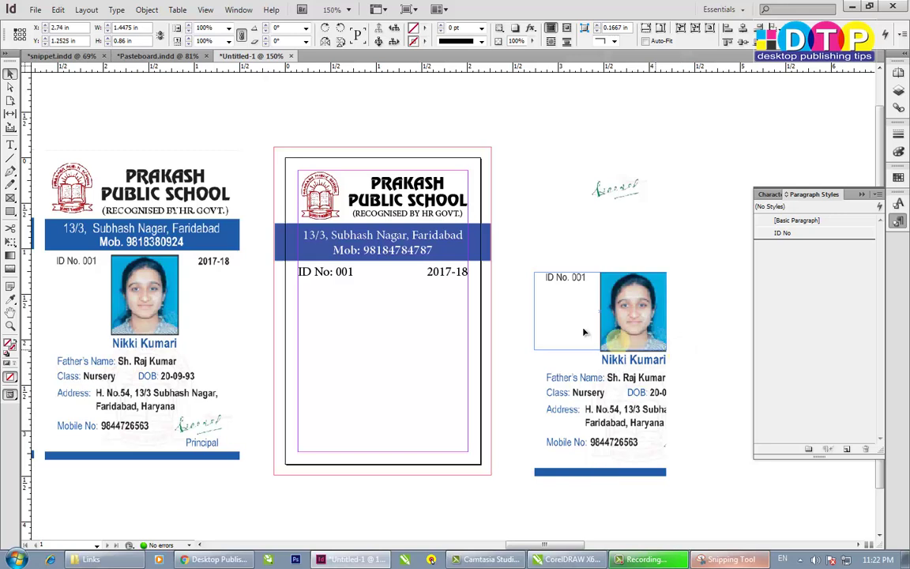
# - Move the cropped photo onto the new card and centre it with the blue address band
pyautogui.moveTo(534, 312); pyautogui.dragTo(352, 337)
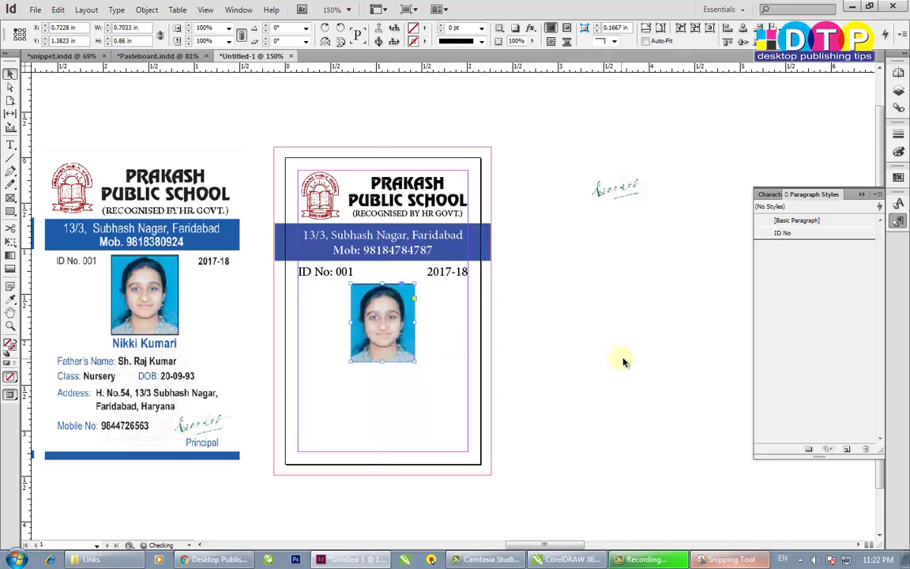
pyautogui.keyDown('shift'); pyautogui.click(488, 237); pyautogui.keyUp('shift')
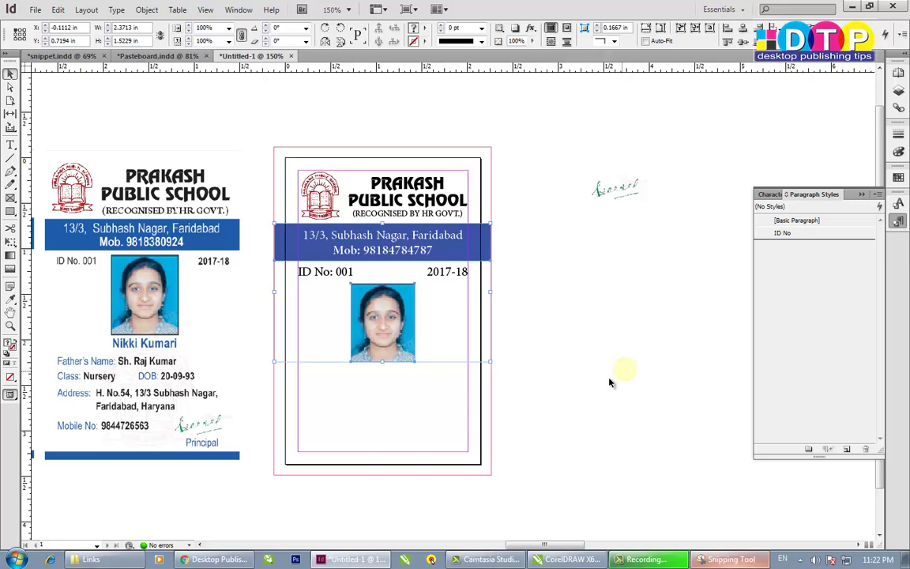
pyautogui.click(237, 192)
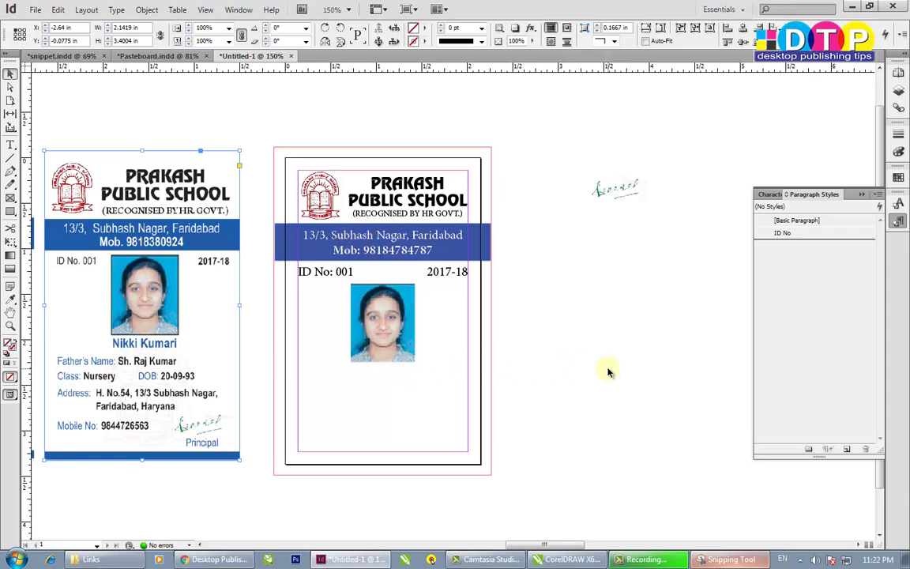
# - Trim the photo's top edge slightly and reselect it to check its placement
pyautogui.click(399, 318)
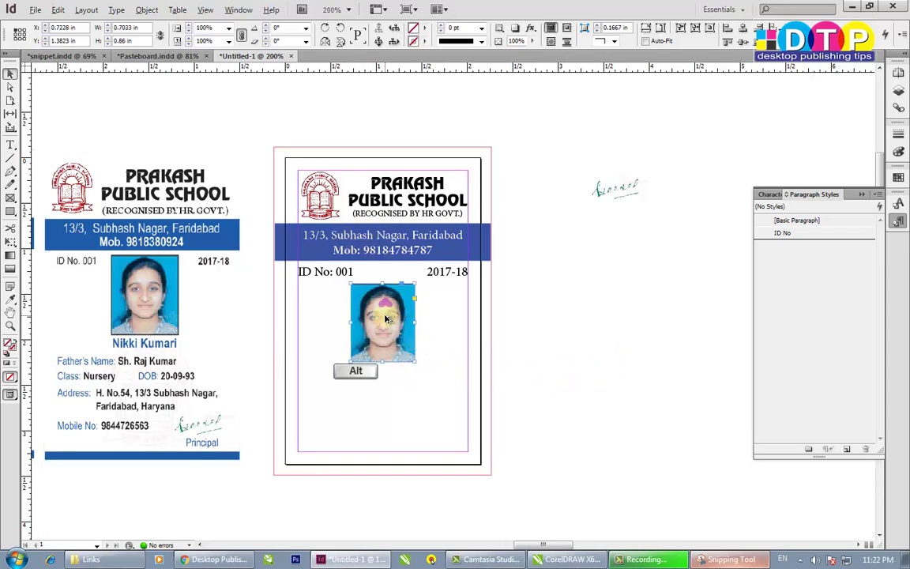
pyautogui.scroll(2, 384, 315)
pyautogui.moveTo(382, 254); pyautogui.dragTo(382, 257)
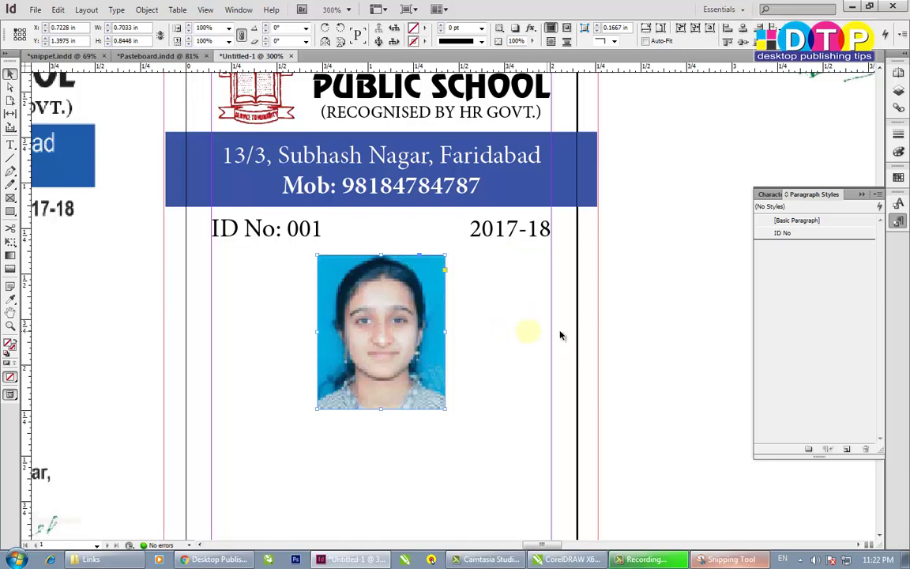
pyautogui.click(553, 339)
pyautogui.scroll(-1, 518, 349)
pyautogui.click(418, 342)
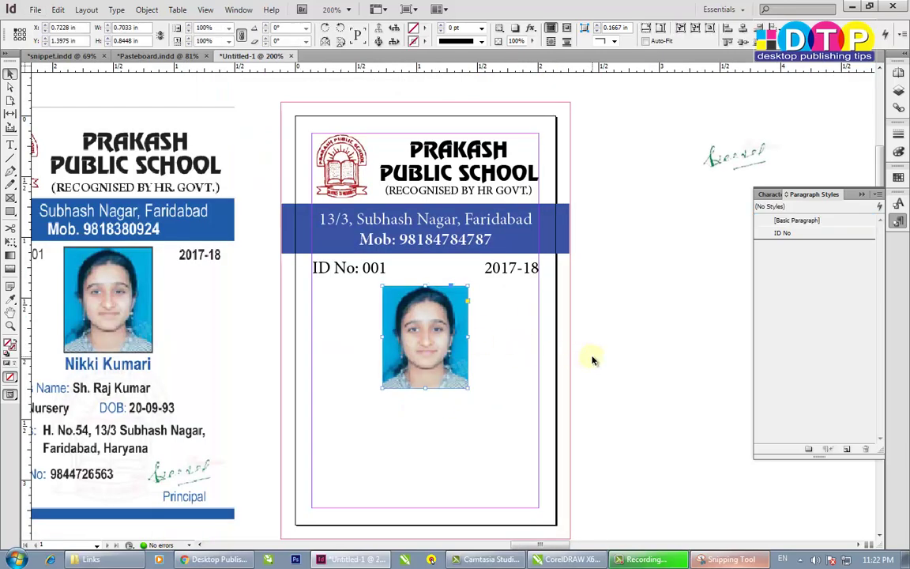
pyautogui.scroll(-1, 506, 347)
pyautogui.hscroll(-2, 427, 335)
pyautogui.hscroll(1, 589, 341)
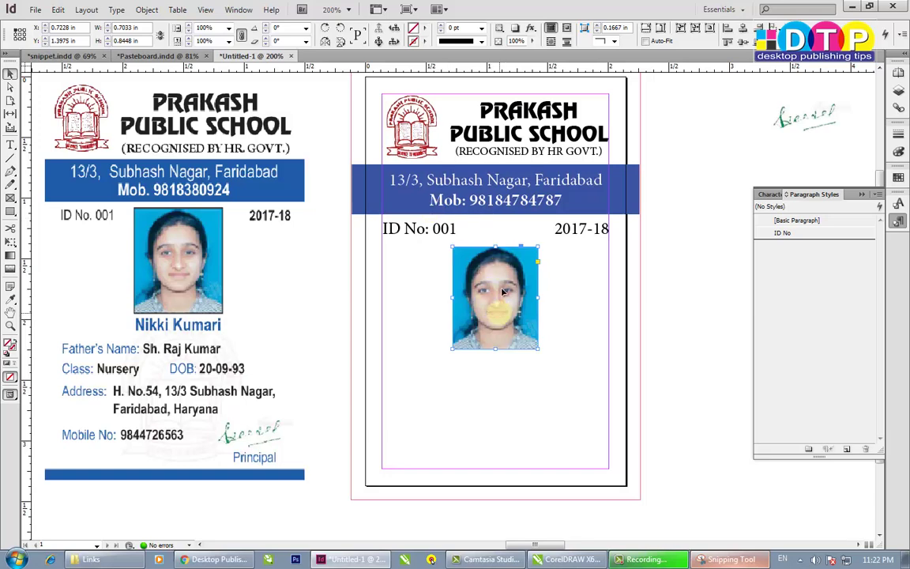
# - Set the ID No: 001 line text to 7 pt Regular
pyautogui.click(409, 231)
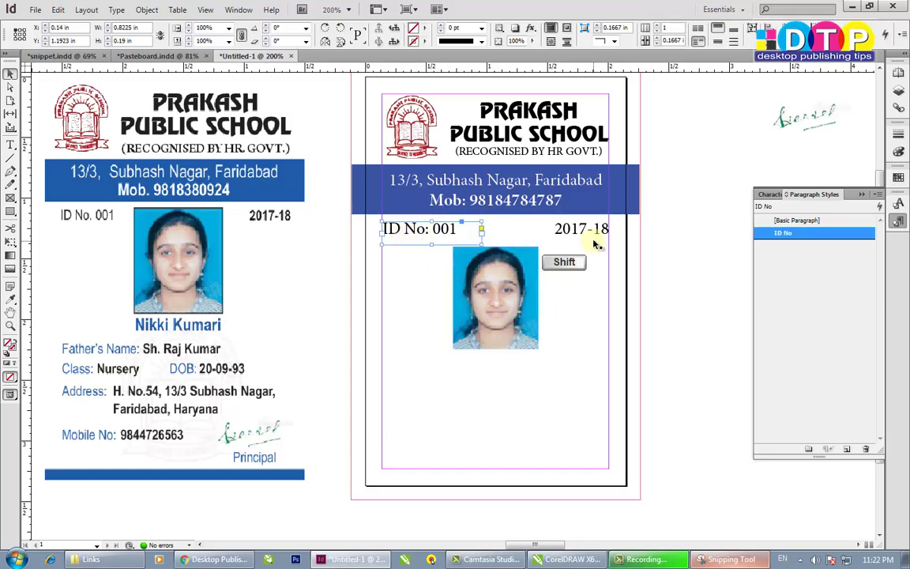
pyautogui.doubleClick(432, 231)
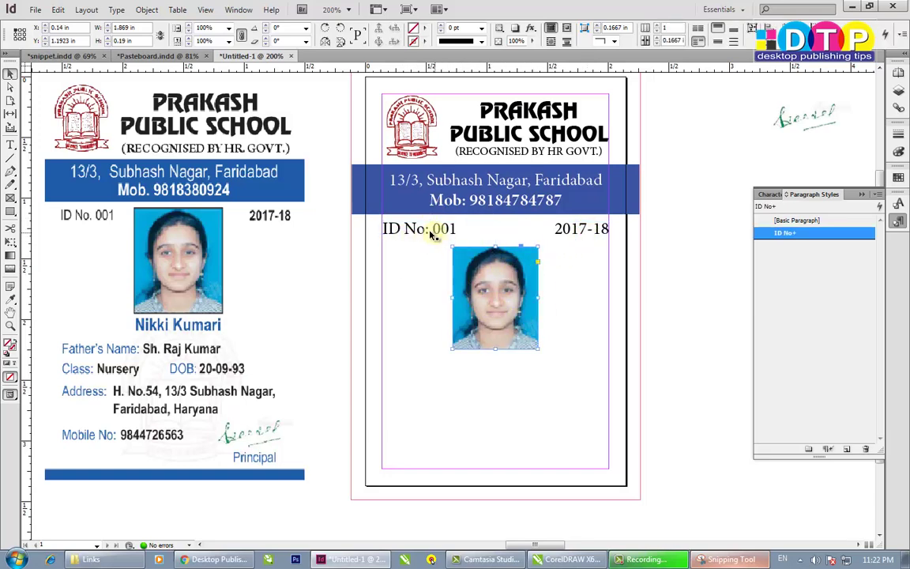
pyautogui.hotkey('ctrl', 'a')
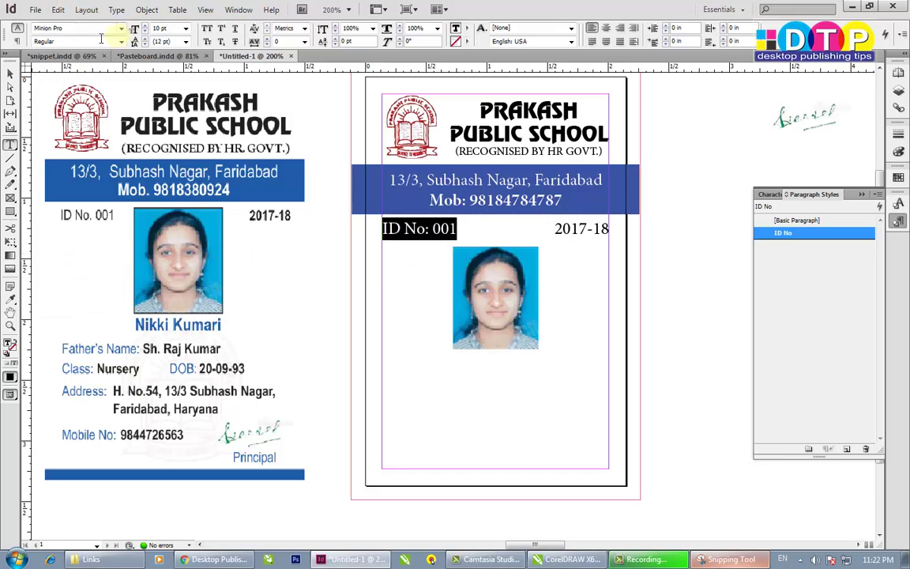
pyautogui.click(122, 42)
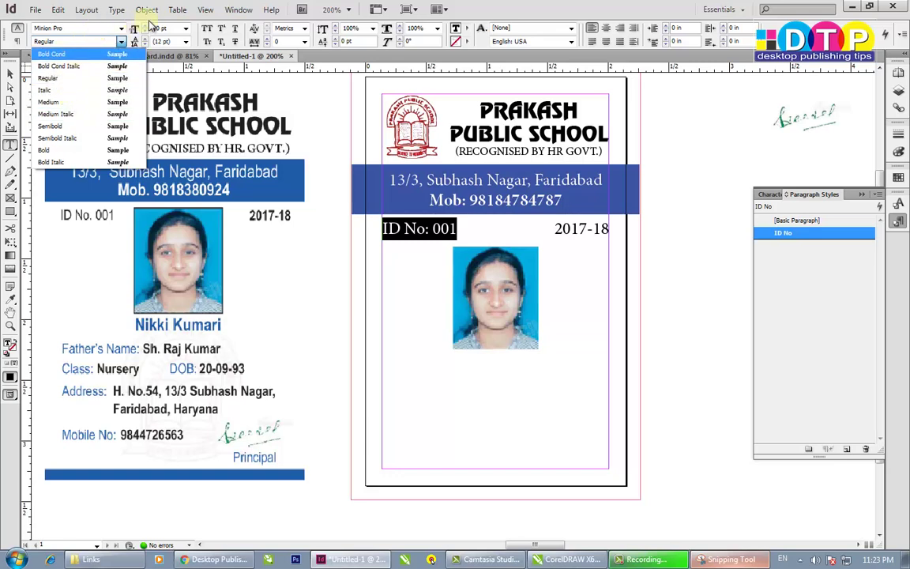
pyautogui.click(177, 30)
pyautogui.write('7')
pyautogui.press('Return')
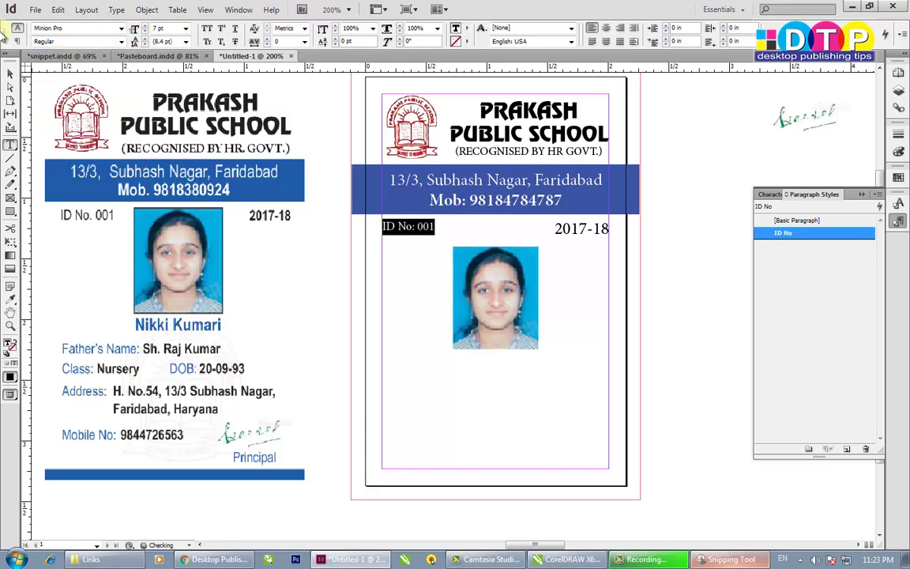
pyautogui.click(419, 227)
# - Redefine the ID No paragraph style and shrink the ID No text frame
pyautogui.rightClick(814, 236)
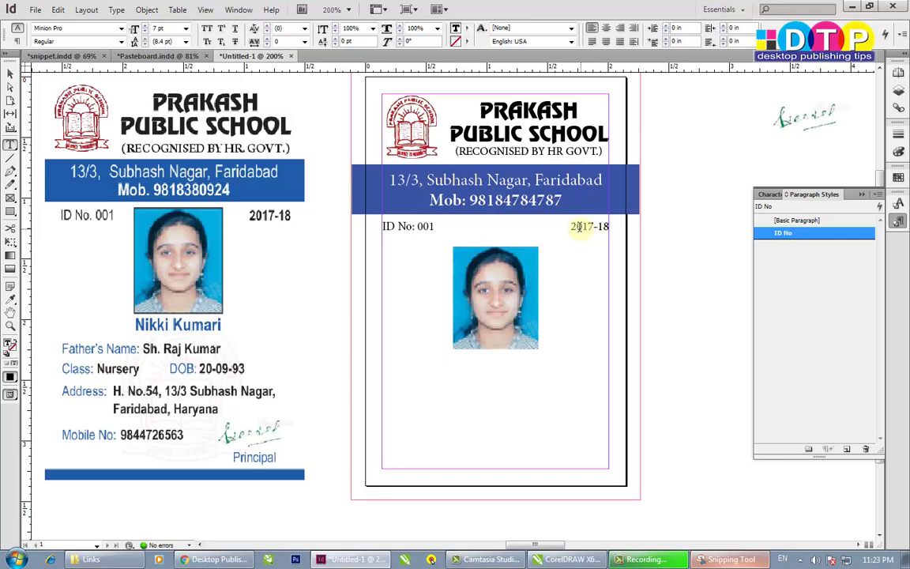
pyautogui.click(10, 73)
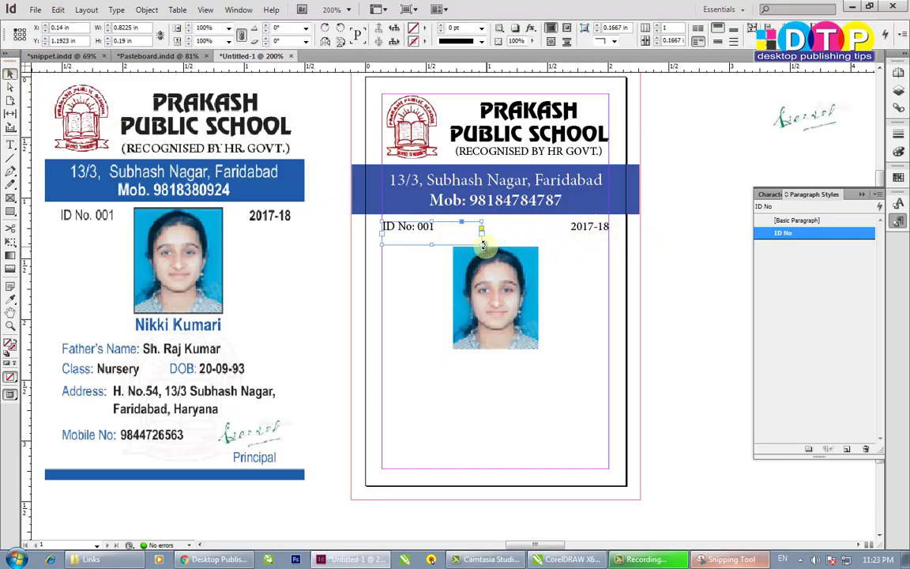
pyautogui.moveTo(447, 246); pyautogui.dragTo(410, 239)
pyautogui.hotkey('ctrl', 'z')
pyautogui.moveTo(481, 244); pyautogui.dragTo(447, 228)
# - Widen the ID No frame so all text shows and raise the photo level with the ID line
pyautogui.click(507, 286)
pyautogui.click(427, 228)
pyautogui.click(496, 297)
pyautogui.moveTo(496, 300); pyautogui.dragTo(495, 275)
pyautogui.click(684, 329)
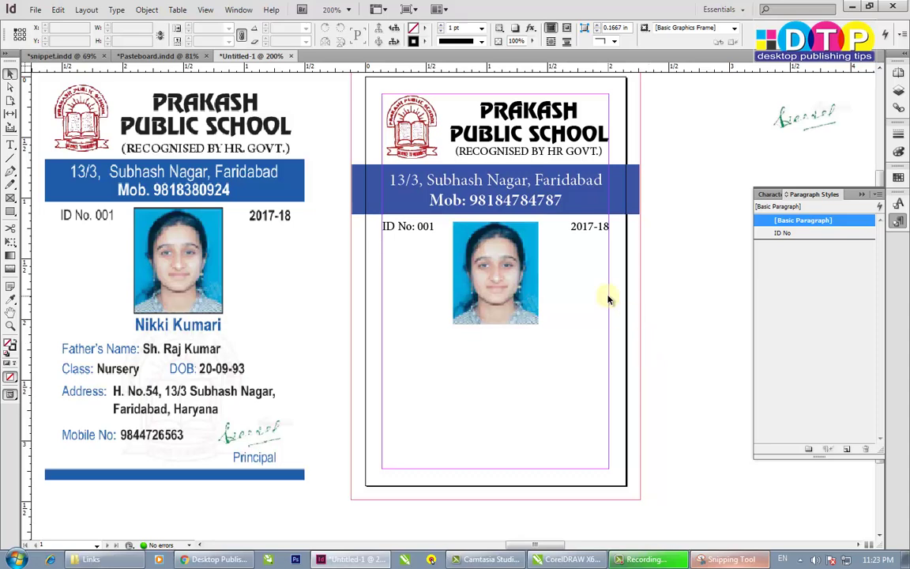
pyautogui.click(408, 228)
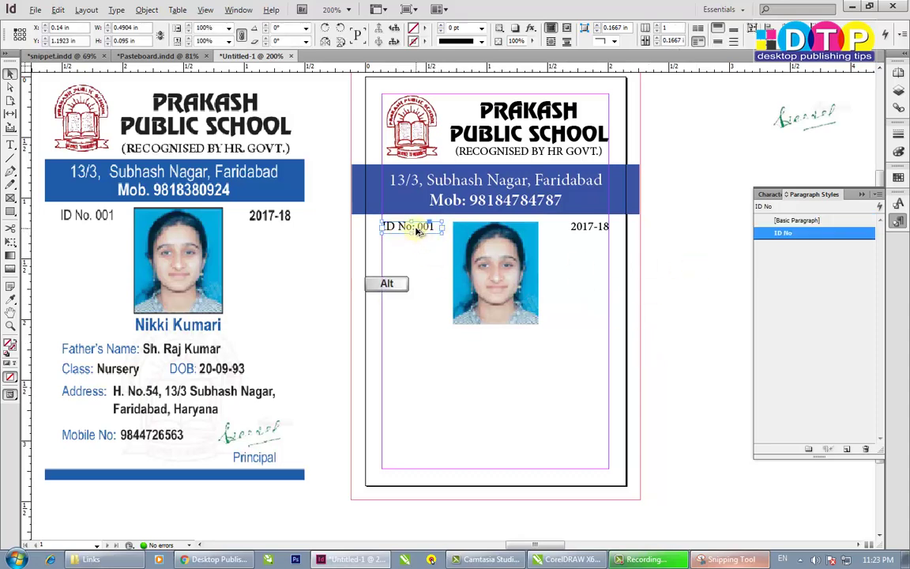
# - Duplicate the ID No frame below the photo, type the student's name, and colour it dark blue
pyautogui.moveTo(417, 229); pyautogui.dragTo(539, 338)
pyautogui.doubleClick(508, 341)
pyautogui.hotkey('ctrl', 'a')
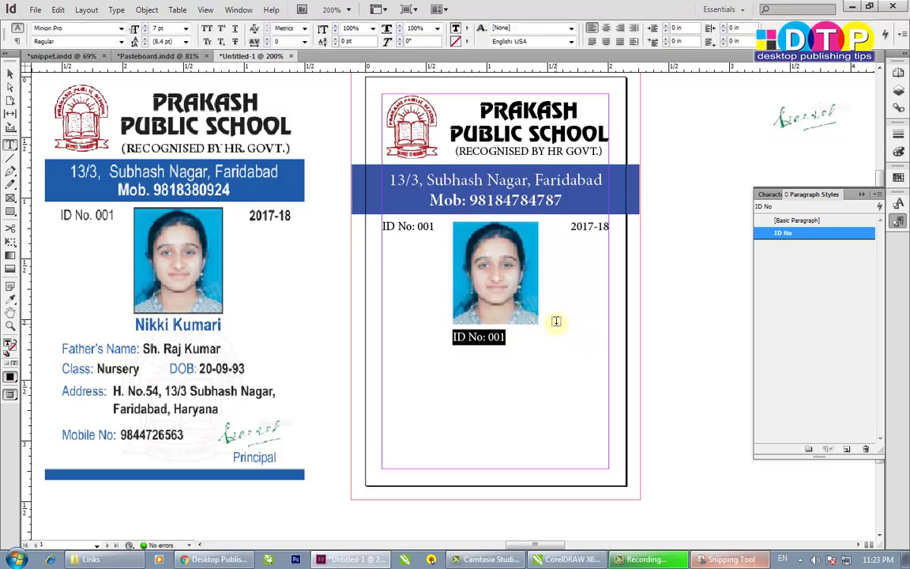
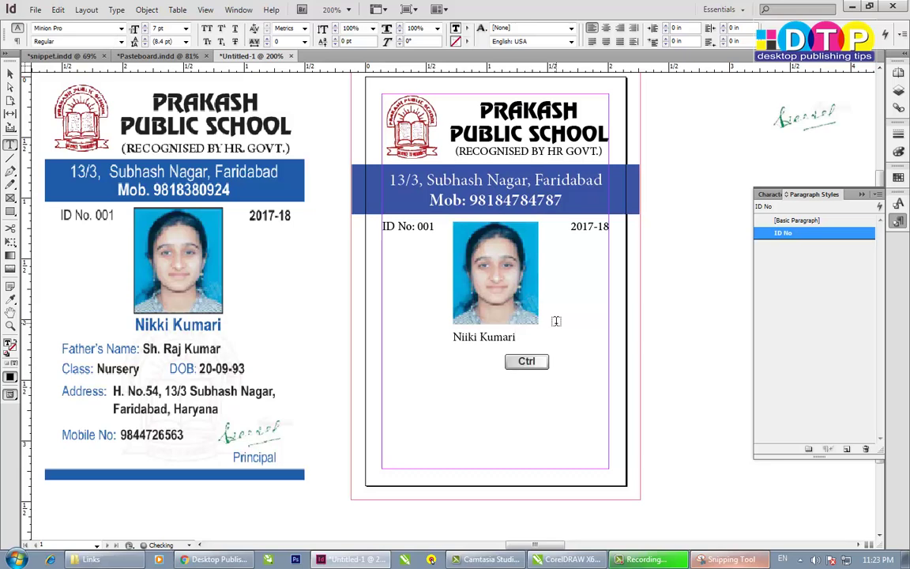
pyautogui.hotkey('ctrl', 'a')
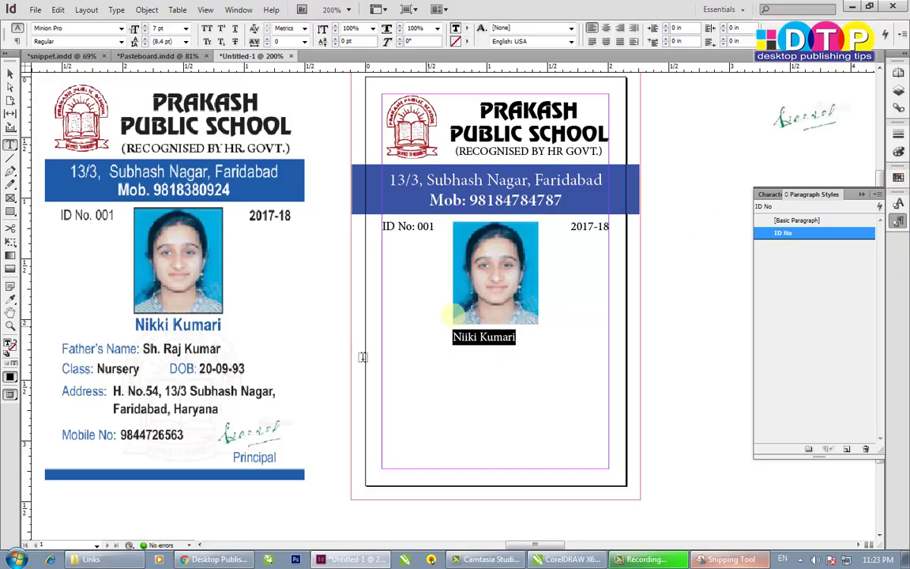
pyautogui.click(897, 179)
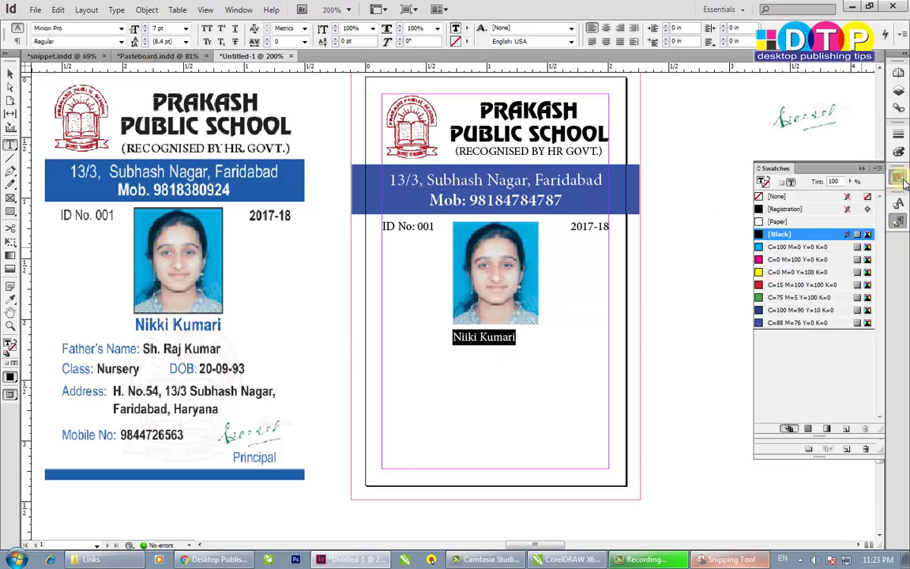
pyautogui.click(798, 322)
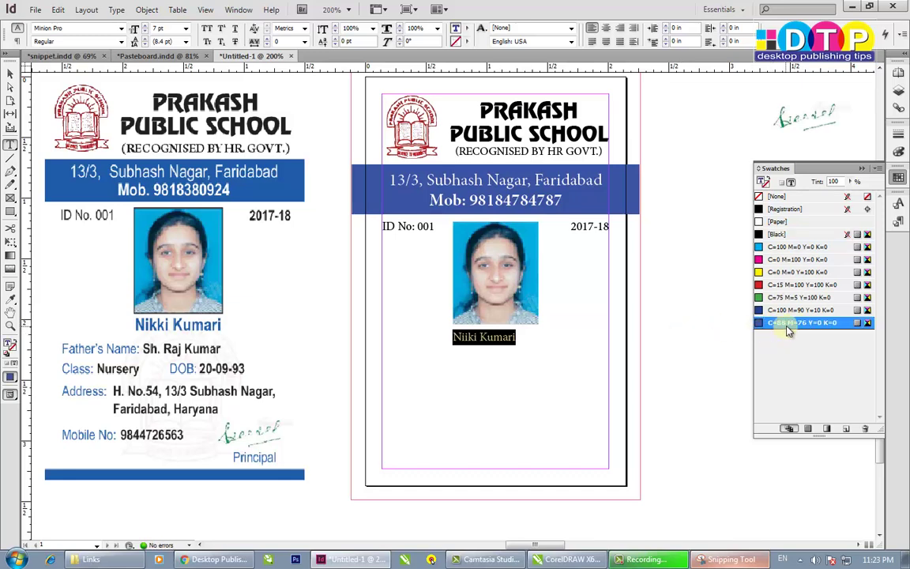
pyautogui.click(495, 338)
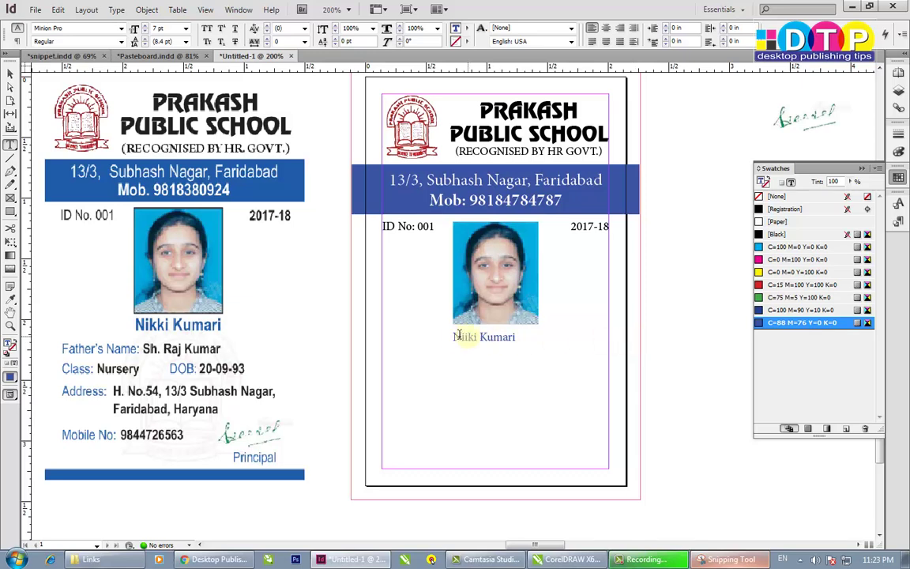
# - Correct the spelling of the student's name and centre-align it
pyautogui.hotkey('shift', 'Right')
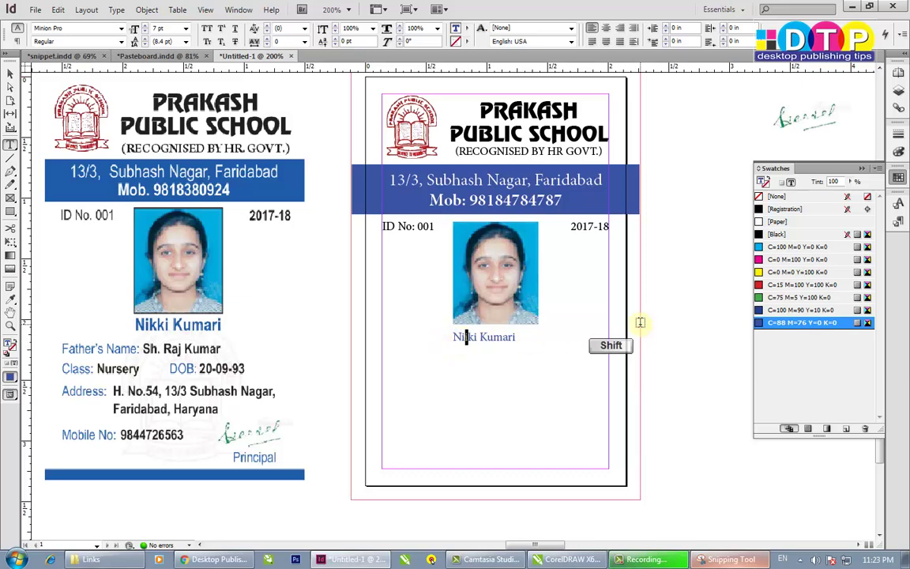
pyautogui.press('Delete')
pyautogui.write('k')
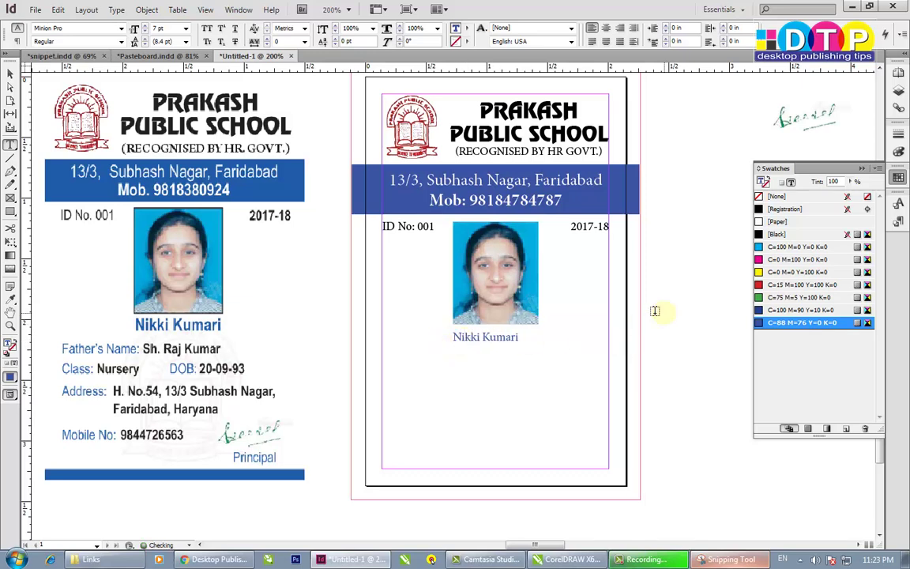
pyautogui.hotkey('ctrl', 'a')
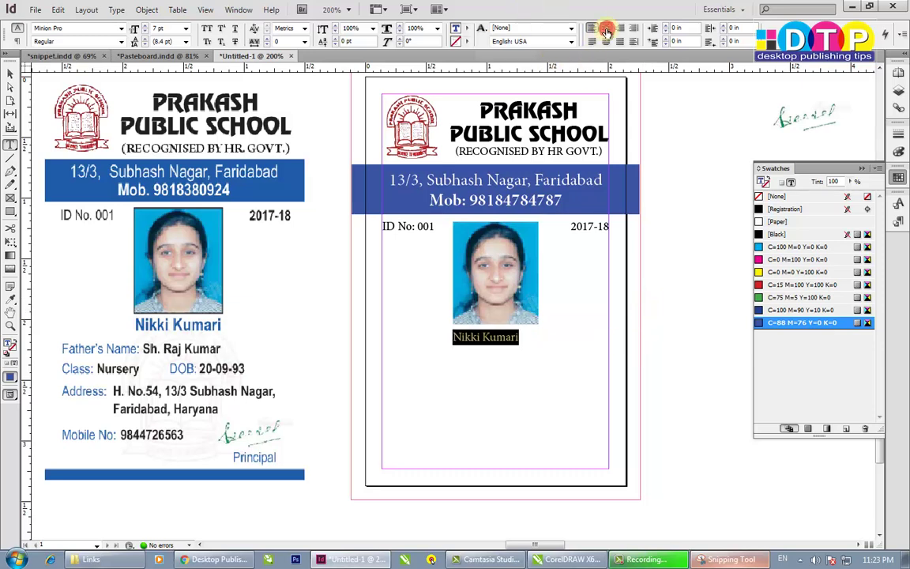
pyautogui.hotkey('ctrl', 'shift', 'c')
# - Widen the name frame and set the name's font size to 10 pt
pyautogui.click(185, 28)
pyautogui.click(172, 29)
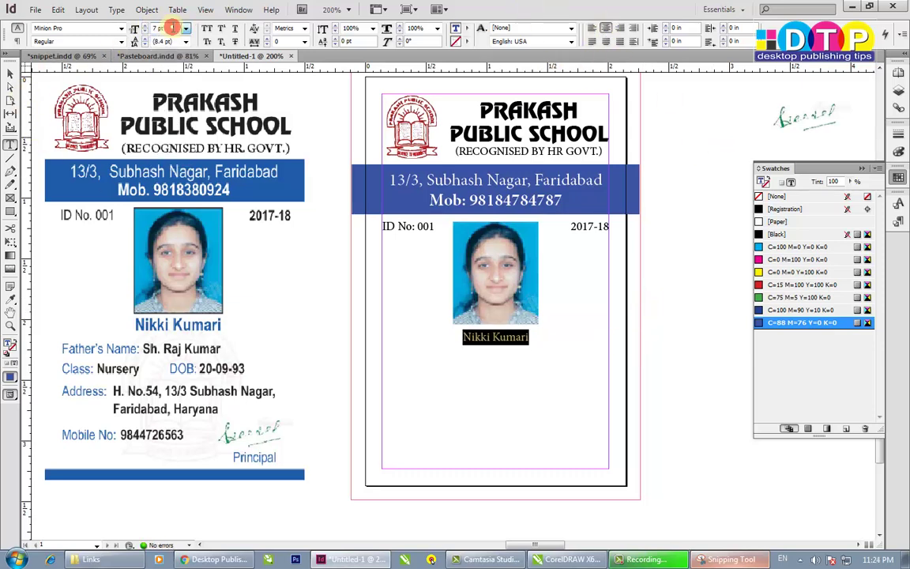
pyautogui.moveTo(167, 29); pyautogui.dragTo(82, 37)
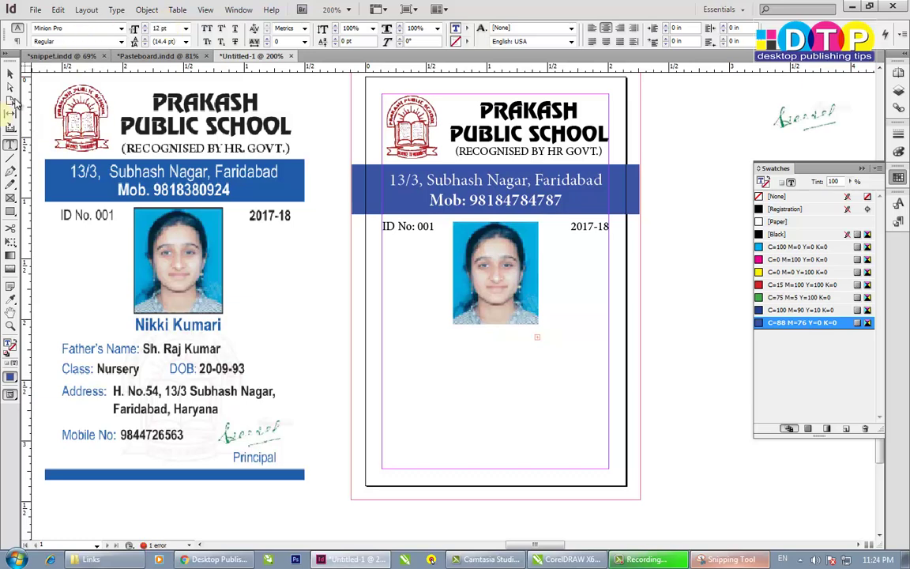
pyautogui.click(11, 73)
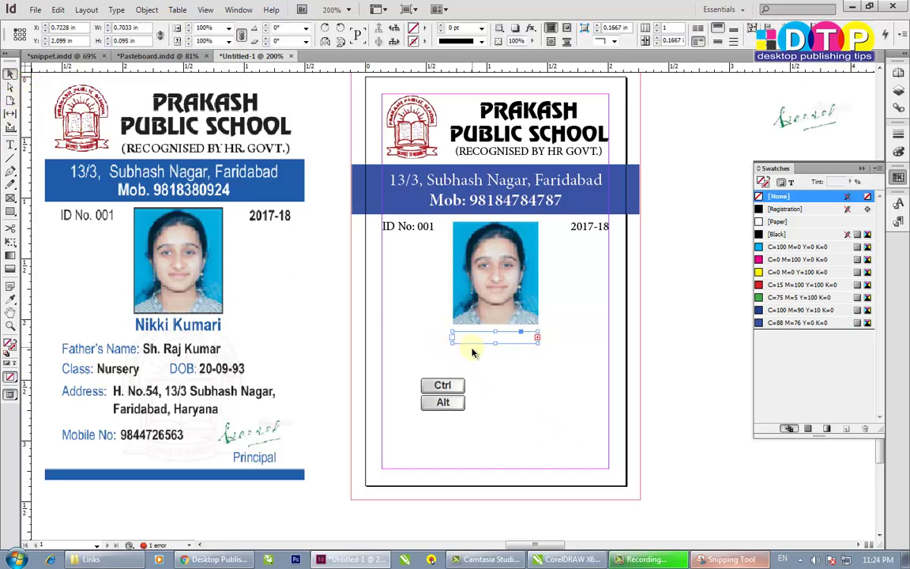
pyautogui.moveTo(451, 342); pyautogui.dragTo(424, 354)
pyautogui.moveTo(538, 343); pyautogui.dragTo(589, 343)
pyautogui.doubleClick(518, 345)
pyautogui.hotkey('ctrl', 'a')
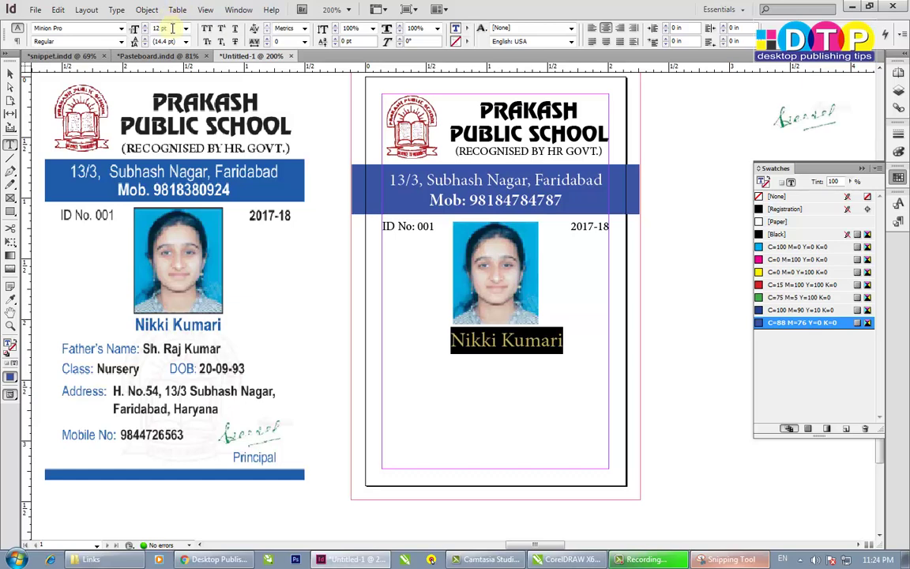
pyautogui.write('10')
pyautogui.press('Return')
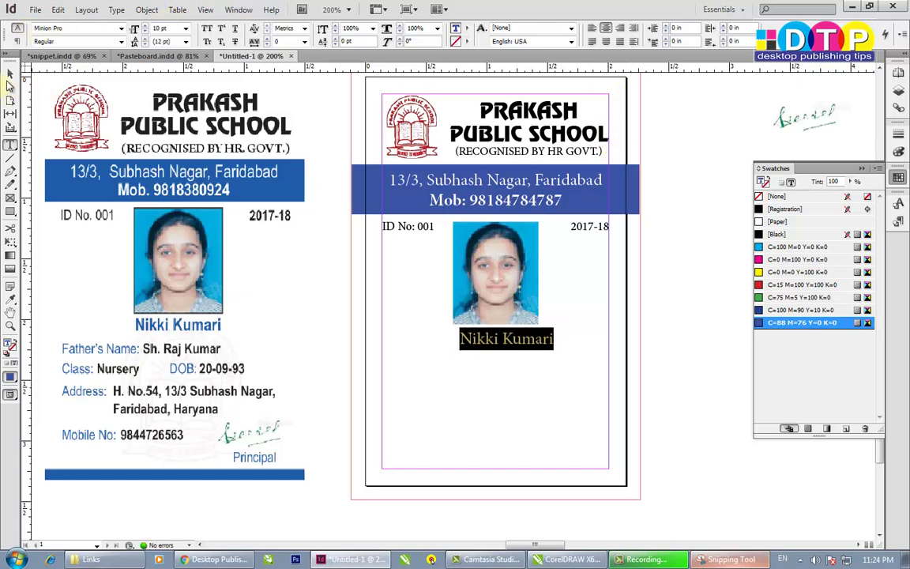
# - Stretch the name frame out to the card's left and right margins
pyautogui.click(10, 74)
pyautogui.click(428, 350)
pyautogui.moveTo(423, 342); pyautogui.dragTo(382, 342)
pyautogui.moveTo(588, 344); pyautogui.dragTo(609, 342)
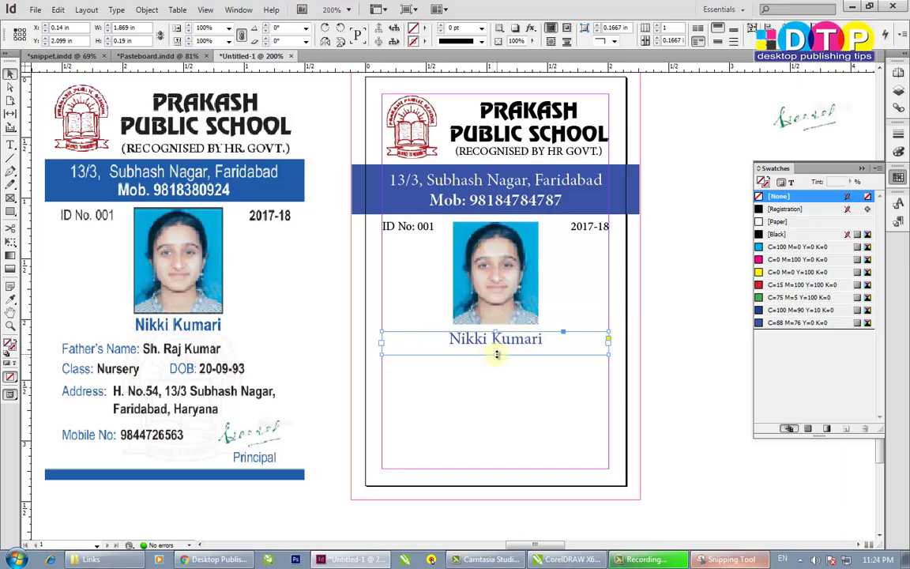
# - Change the student's name font style to Bold
pyautogui.doubleClick(540, 340)
pyautogui.hotkey('ctrl', 'a')
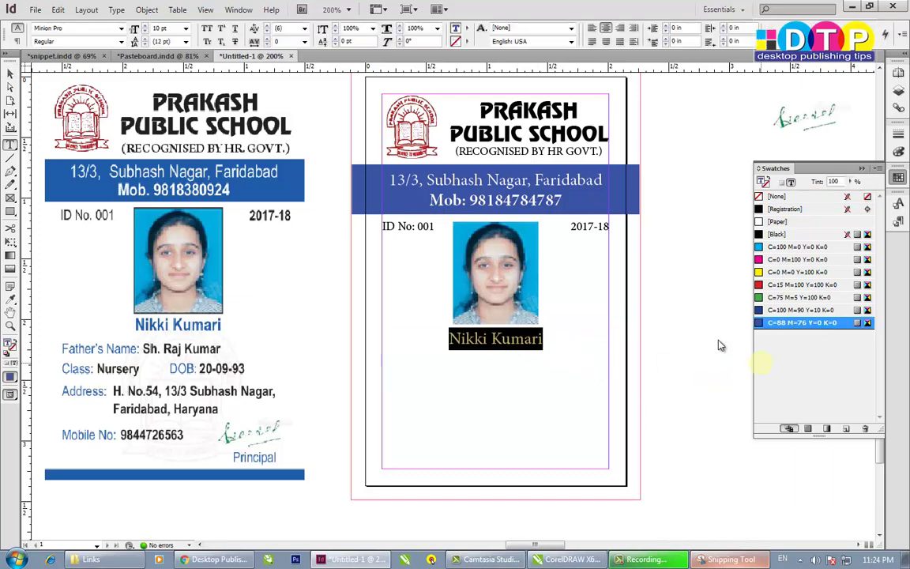
pyautogui.click(120, 41)
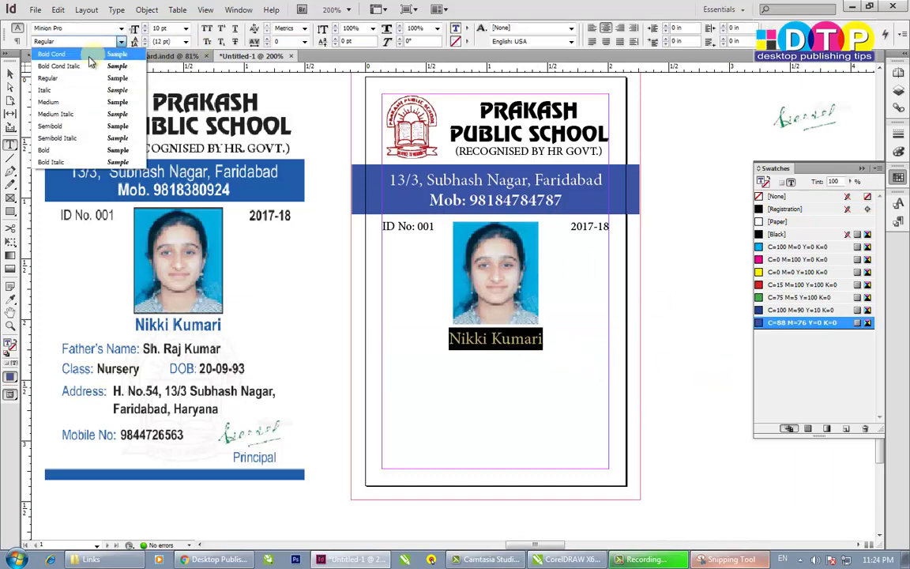
pyautogui.click(54, 150)
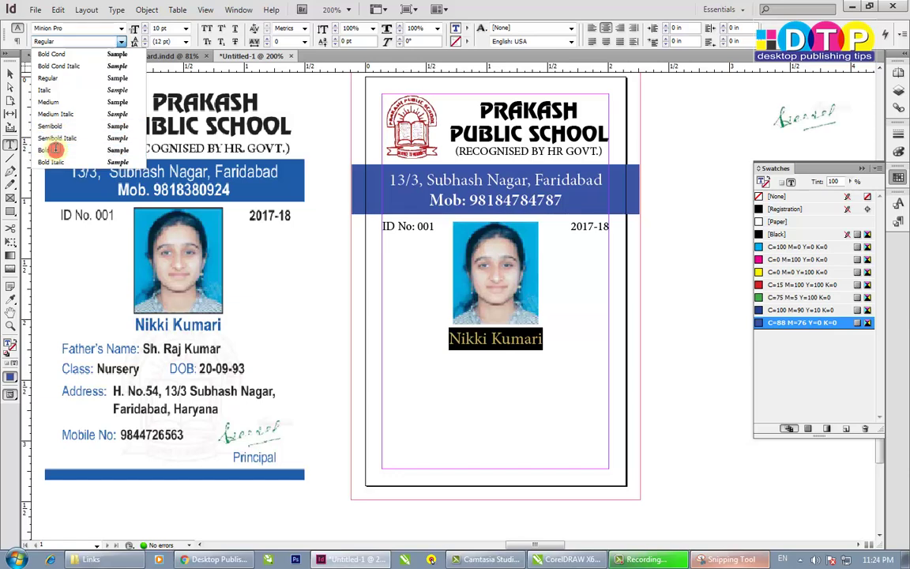
pyautogui.click(495, 340)
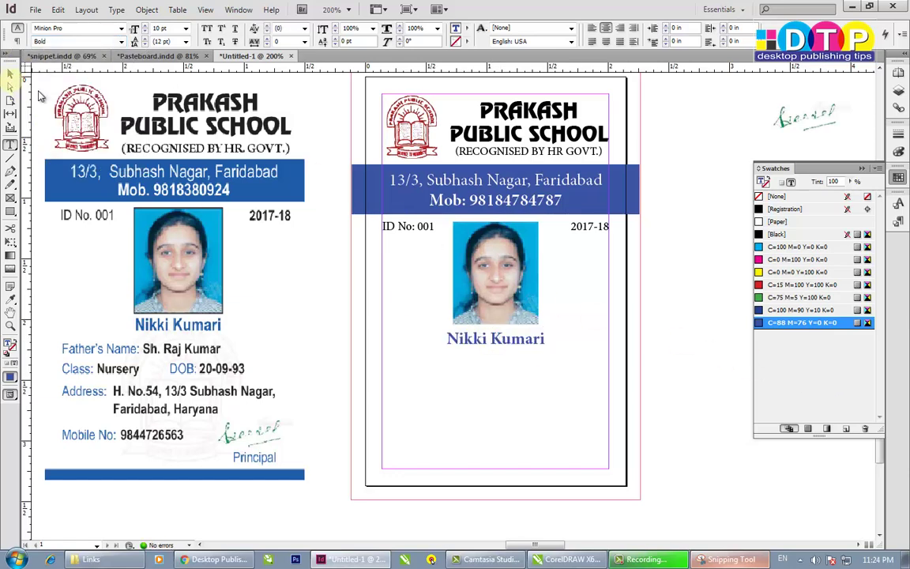
# - Create a new paragraph style from the bold blue name formatting and rename it 'Name'
pyautogui.hotkey('ctrl', 'a')
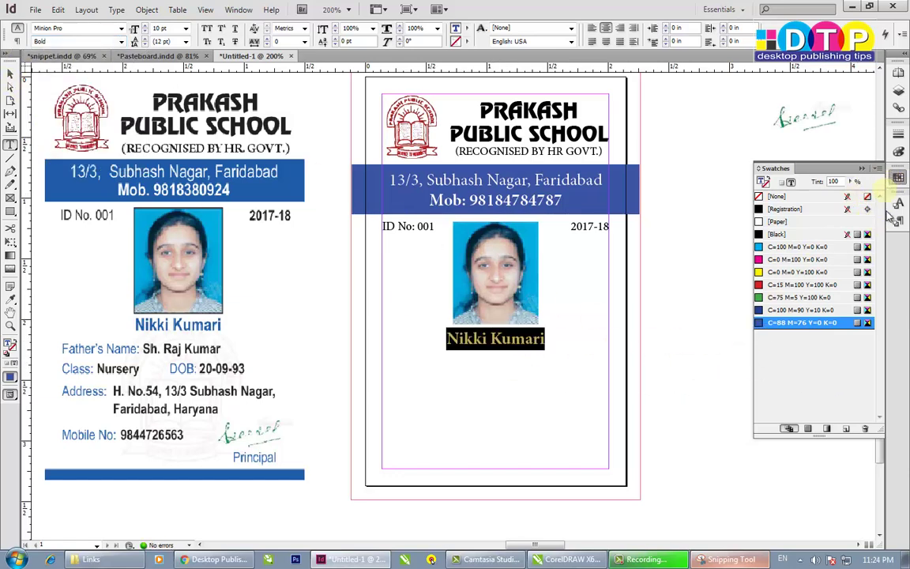
pyautogui.click(897, 220)
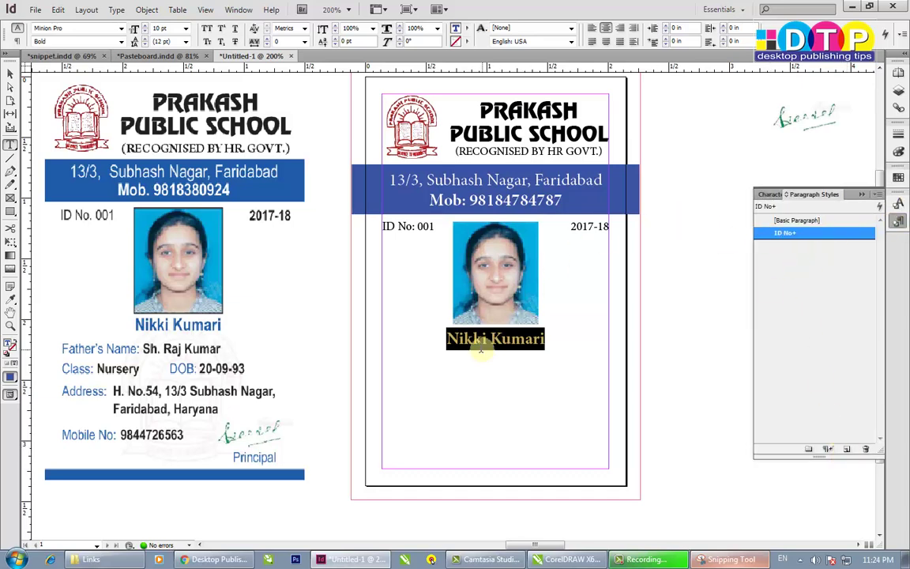
pyautogui.click(845, 449)
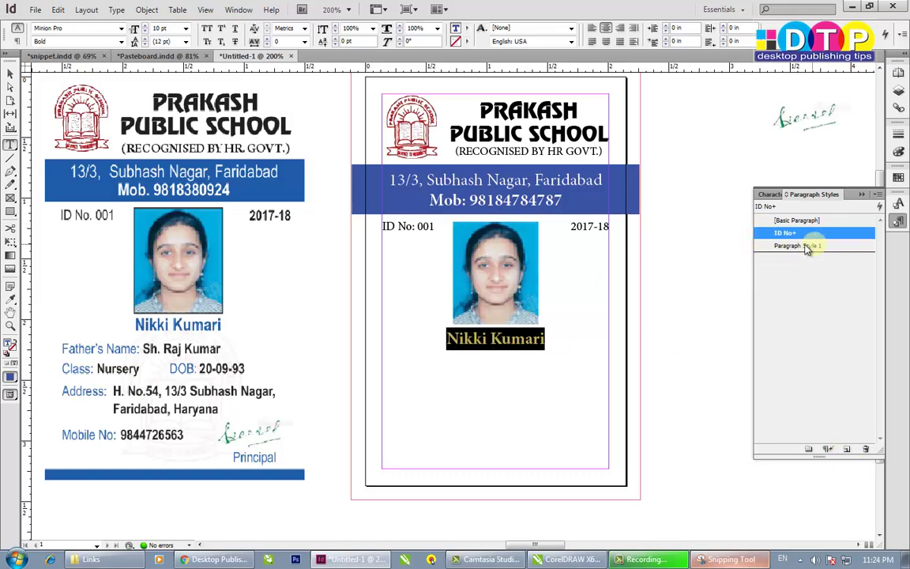
pyautogui.doubleClick(831, 247)
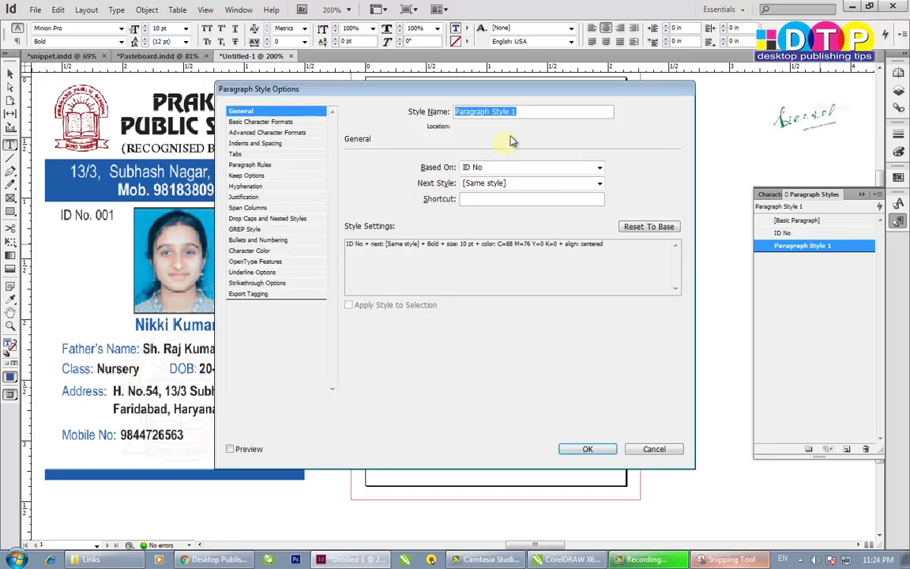
pyautogui.write('Name')
pyautogui.press('Return')
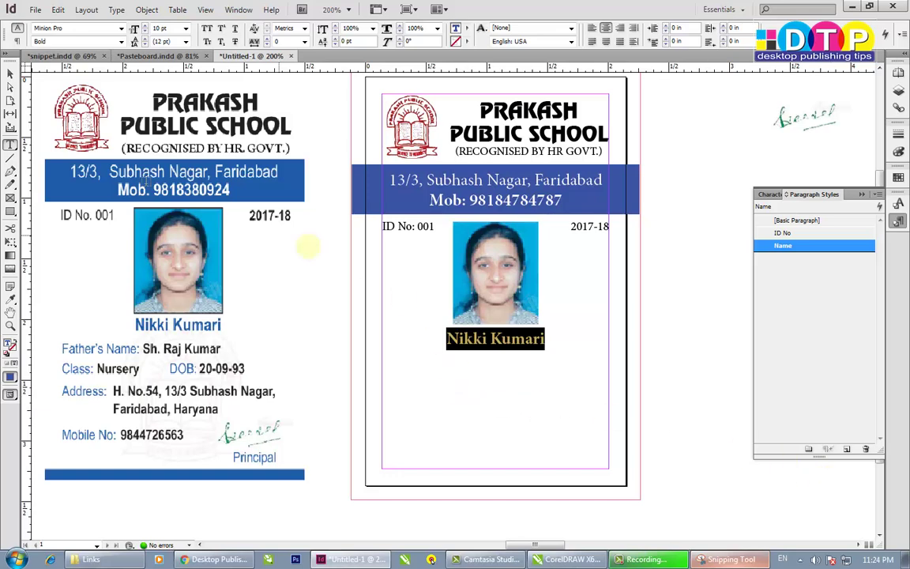
pyautogui.click(11, 73)
pyautogui.click(384, 248)
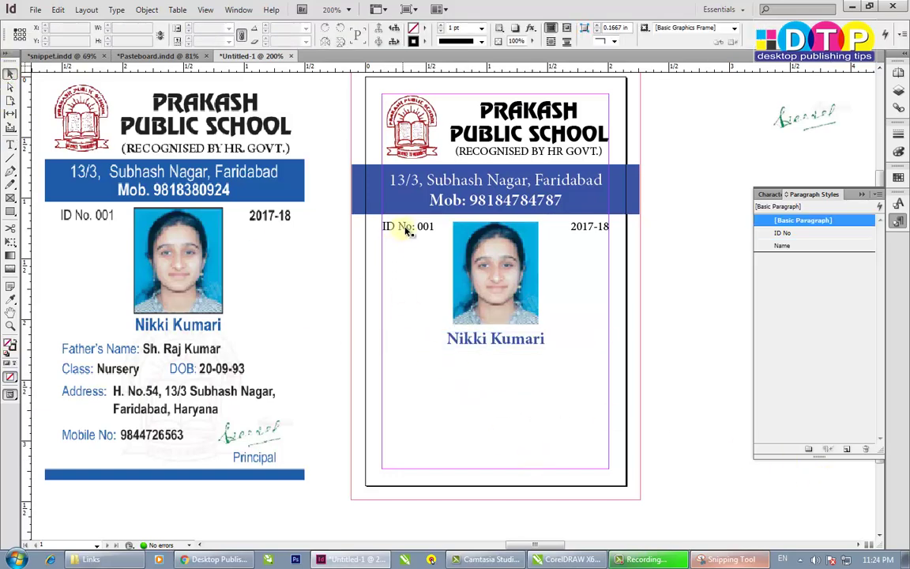
# - Copy the ID No text frame below the student's name and make it taller
pyautogui.click(409, 226)
pyautogui.moveTo(410, 226); pyautogui.dragTo(609, 360)
pyautogui.moveTo(496, 367); pyautogui.dragTo(506, 434)
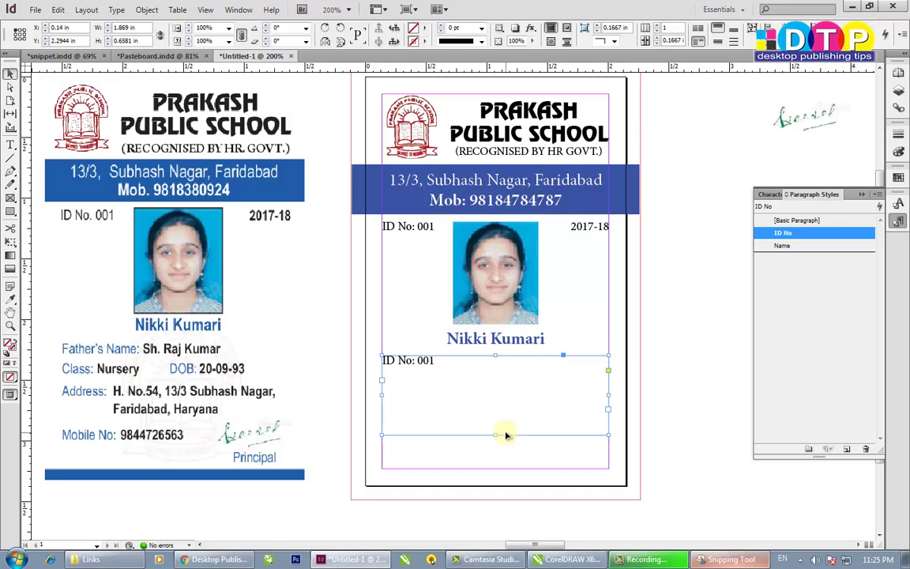
# - Replace the copied text with the label 'Father's Name:' followed by a tab
pyautogui.doubleClick(465, 391)
pyautogui.hotkey('ctrl', 'a')
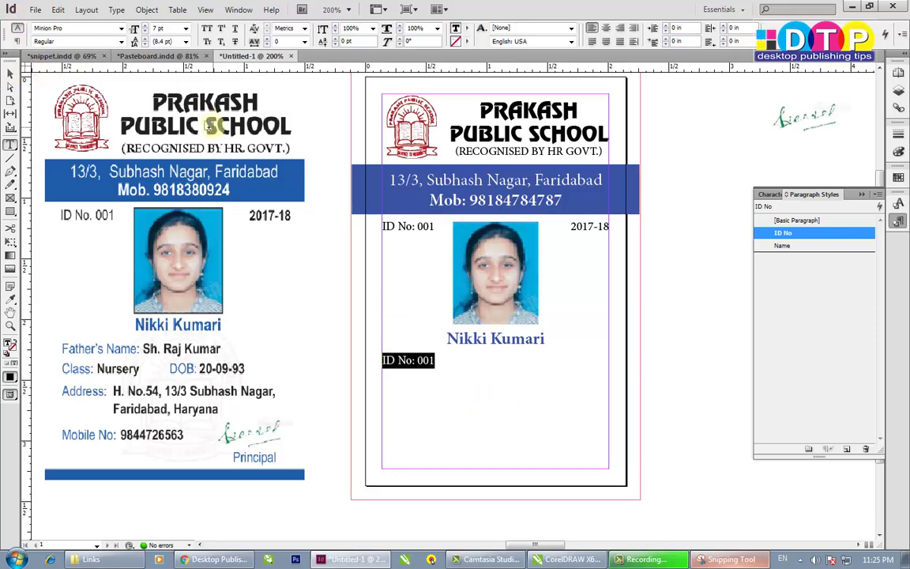
pyautogui.write('Fa')
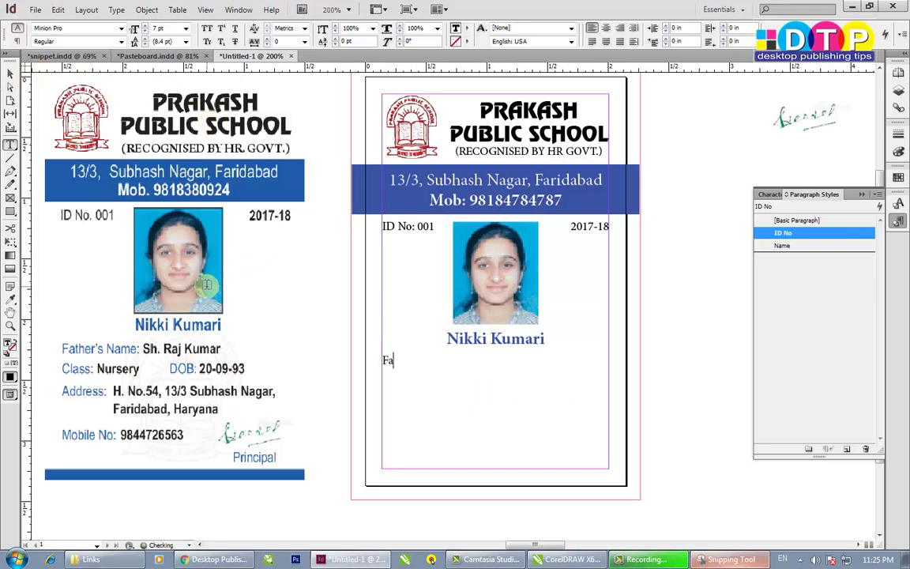
pyautogui.write("ther's")
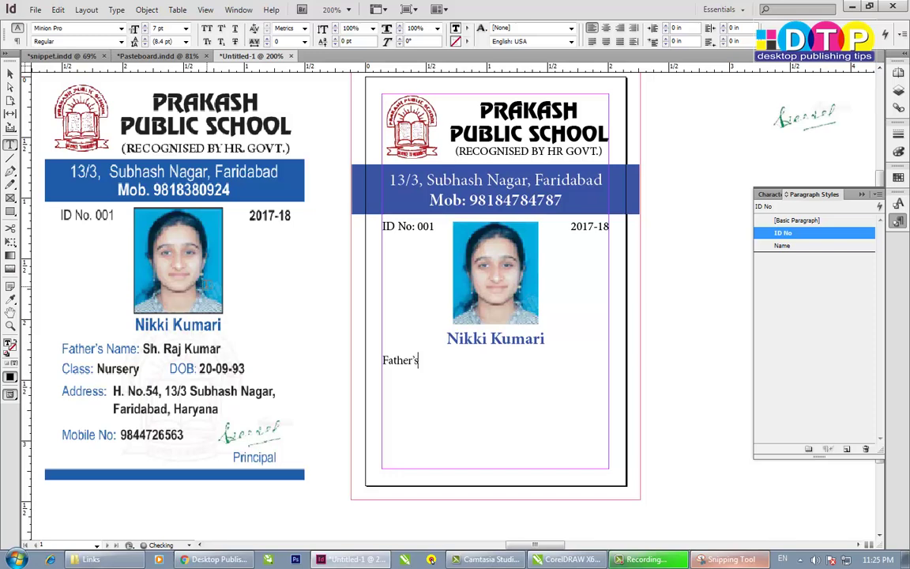
pyautogui.write(' Name')
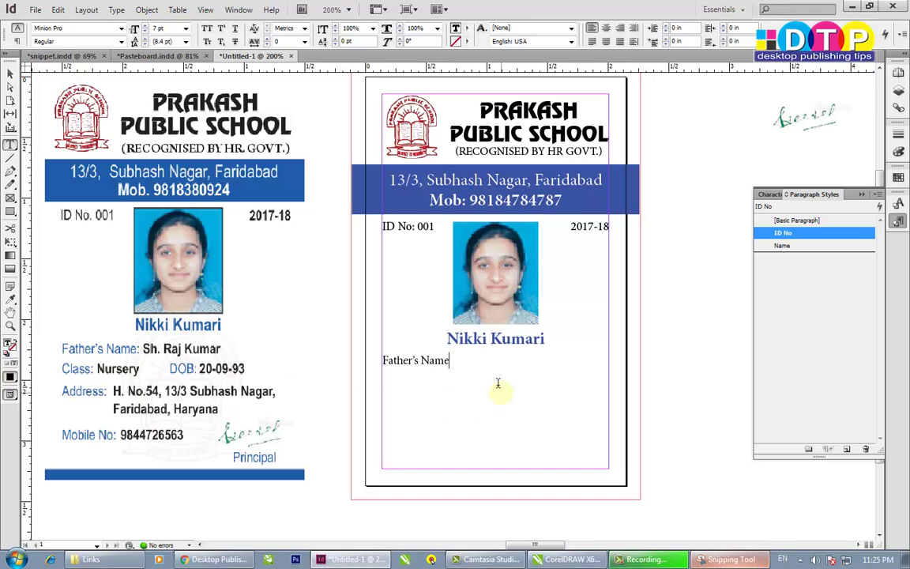
pyautogui.press('shift')
pyautogui.press('Return')
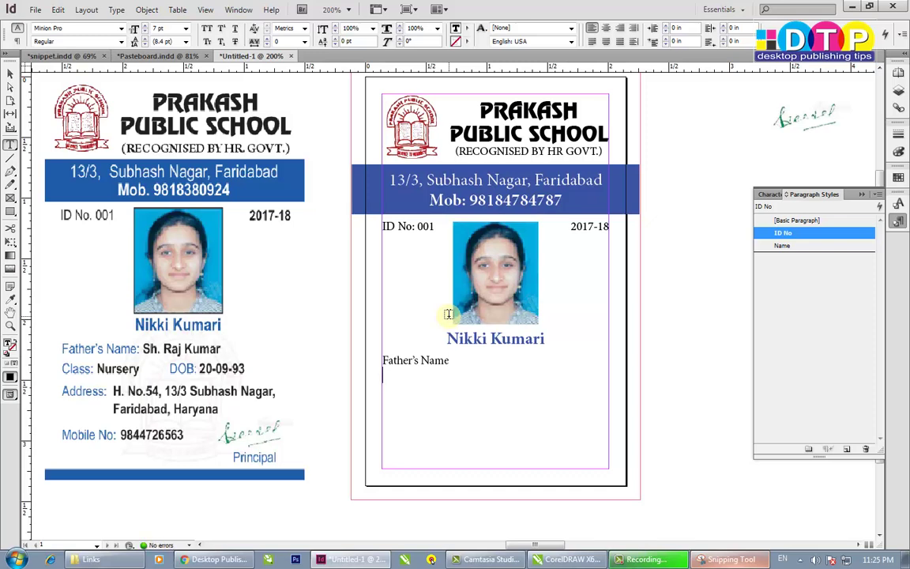
pyautogui.write(':')
pyautogui.press('Tab')
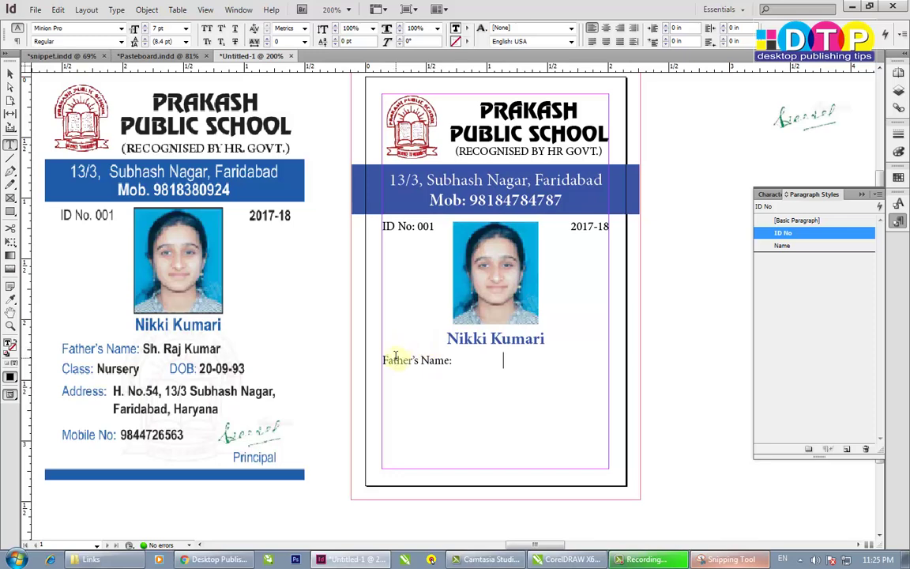
# - Set a left tab stop at about 0.64 in in the Tabs panel for the Father's Name line
pyautogui.hotkey('ctrl', 'shift', 't')
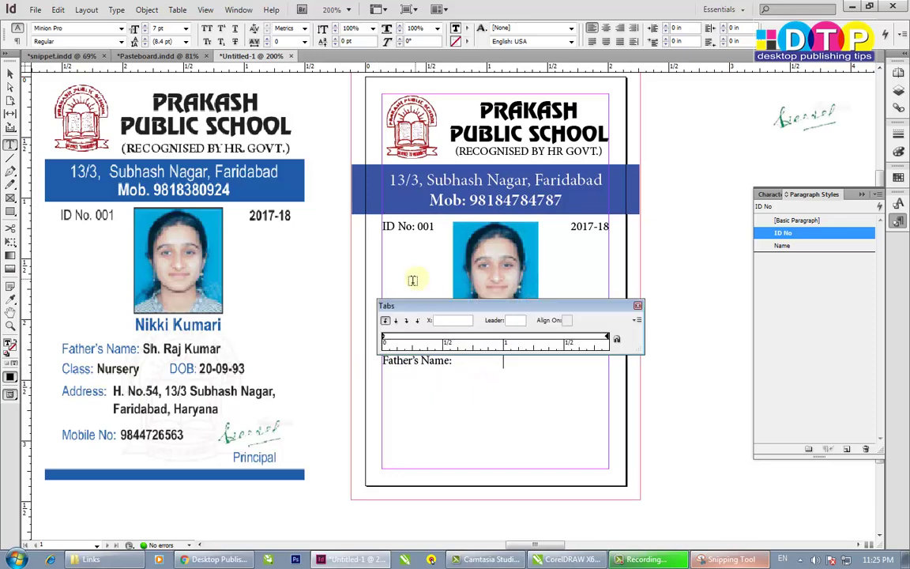
pyautogui.moveTo(442, 307); pyautogui.dragTo(433, 241)
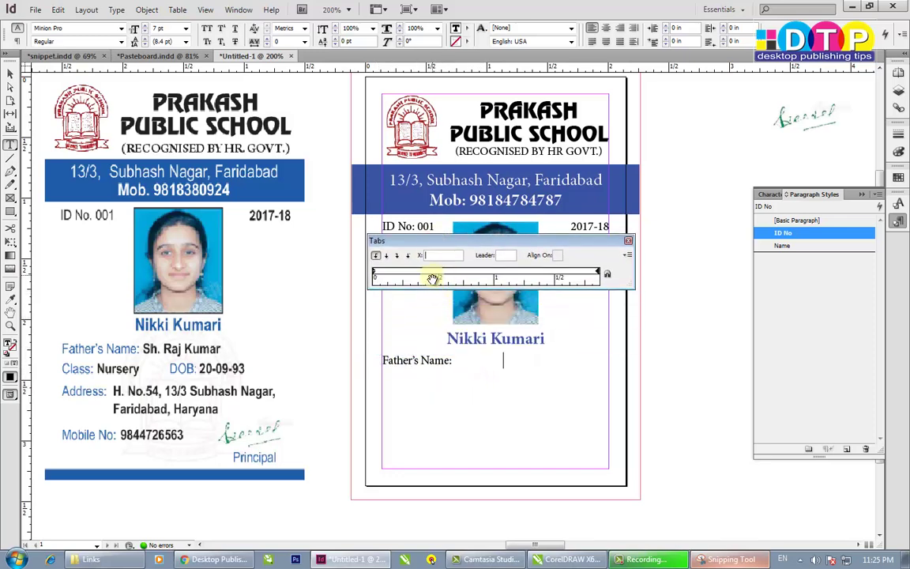
pyautogui.click(628, 240)
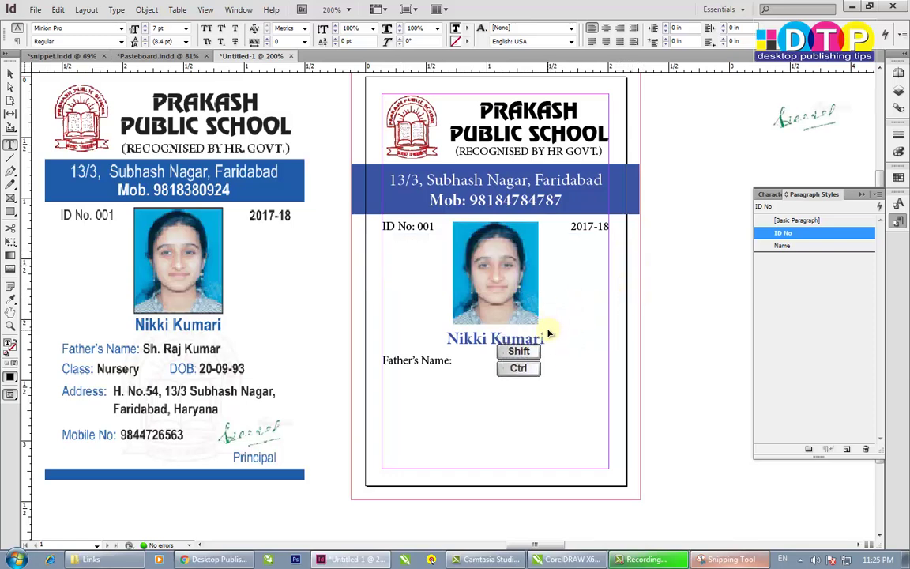
pyautogui.hotkey('ctrl', 'shift', 't')
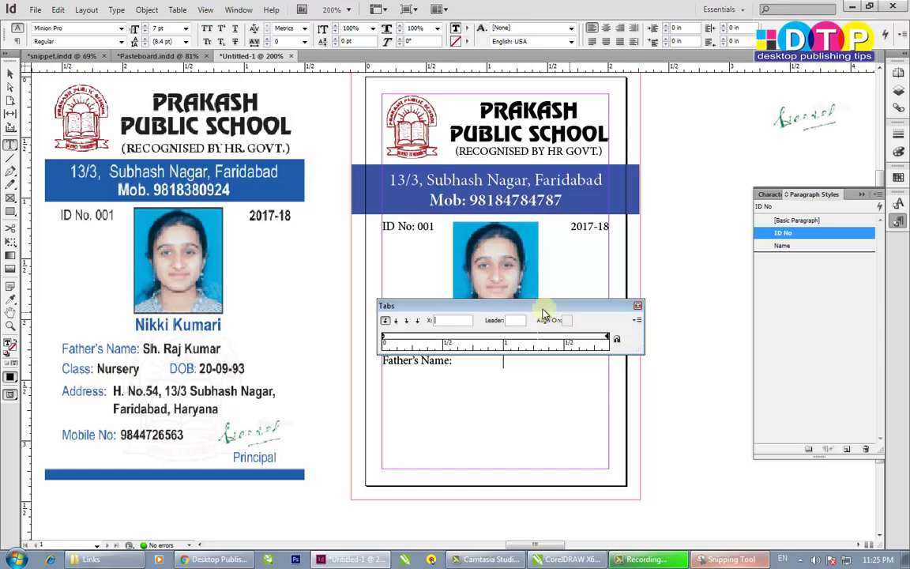
pyautogui.moveTo(548, 308); pyautogui.dragTo(545, 275)
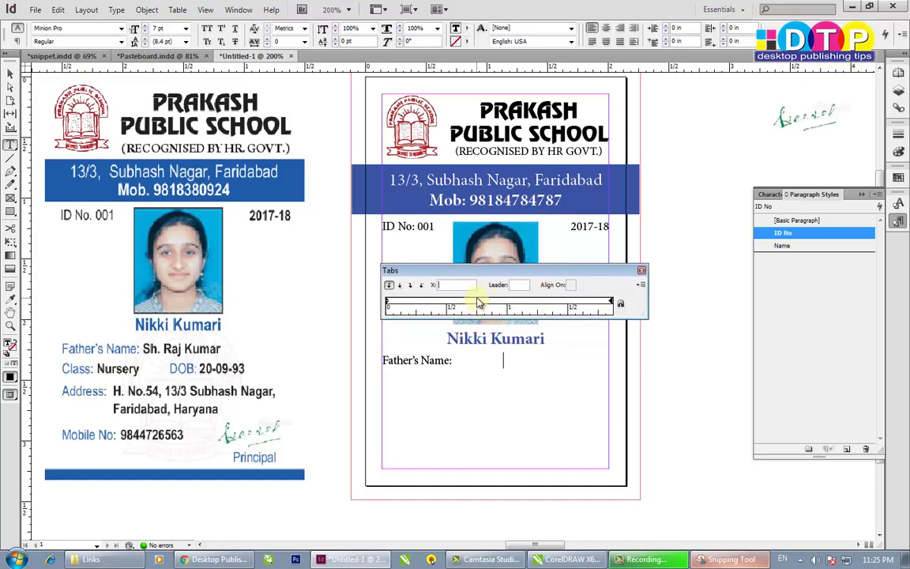
pyautogui.click(479, 303)
pyautogui.moveTo(477, 301); pyautogui.dragTo(466, 304)
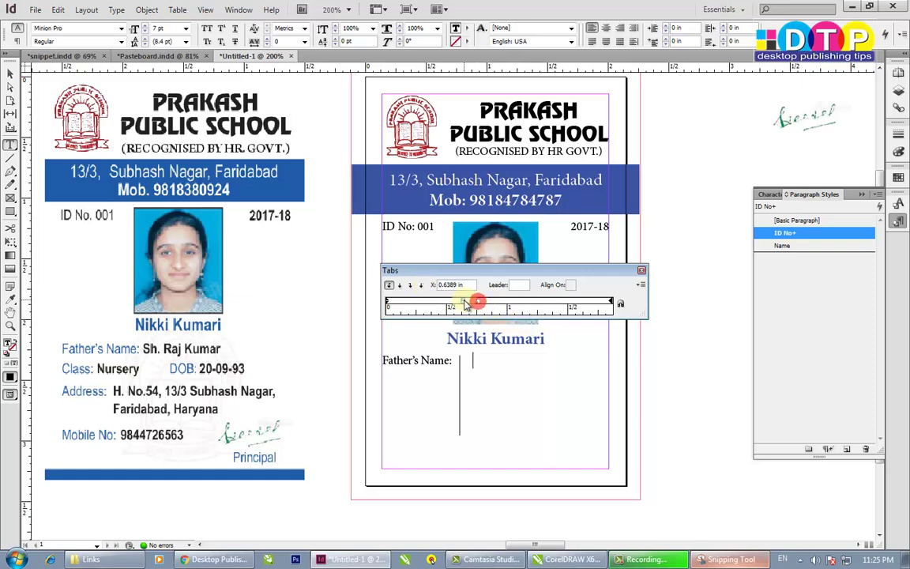
pyautogui.moveTo(465, 304)
pyautogui.mouseDown()
pyautogui.moveTo(553, 304)
pyautogui.moveTo(465, 306)
pyautogui.mouseUp()
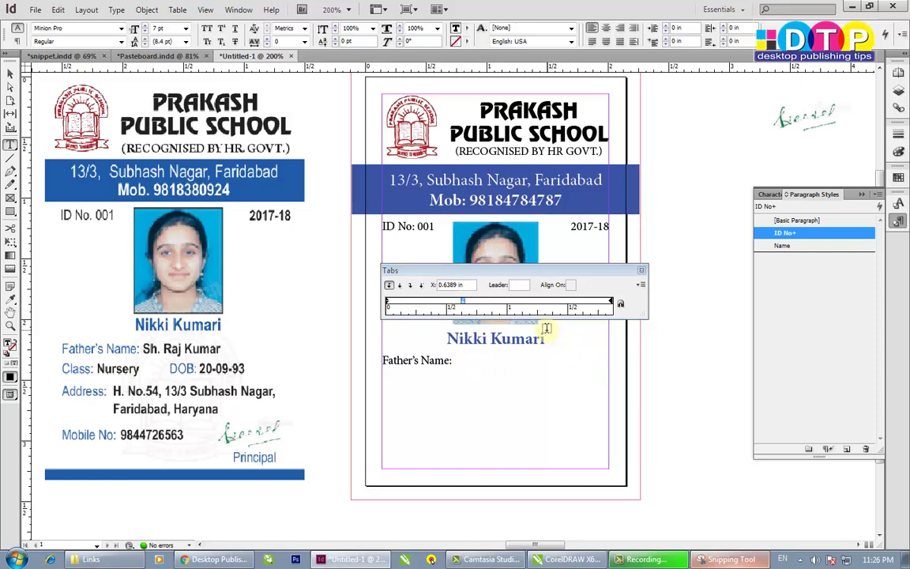
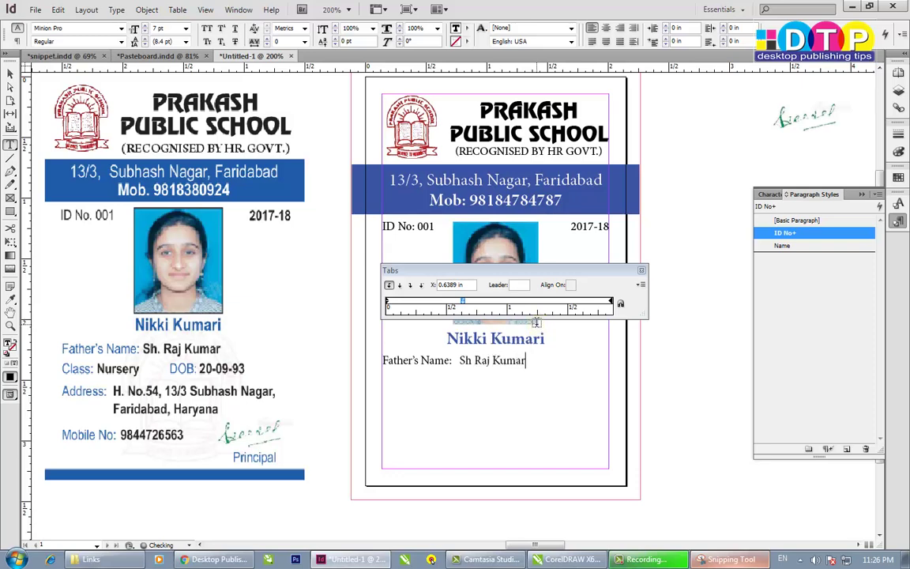
# - Enter the father's name, then a line reading Class: Nursery with DOB: 20-09-93 after a tab
pyautogui.moveTo(460, 361); pyautogui.dragTo(526, 361)
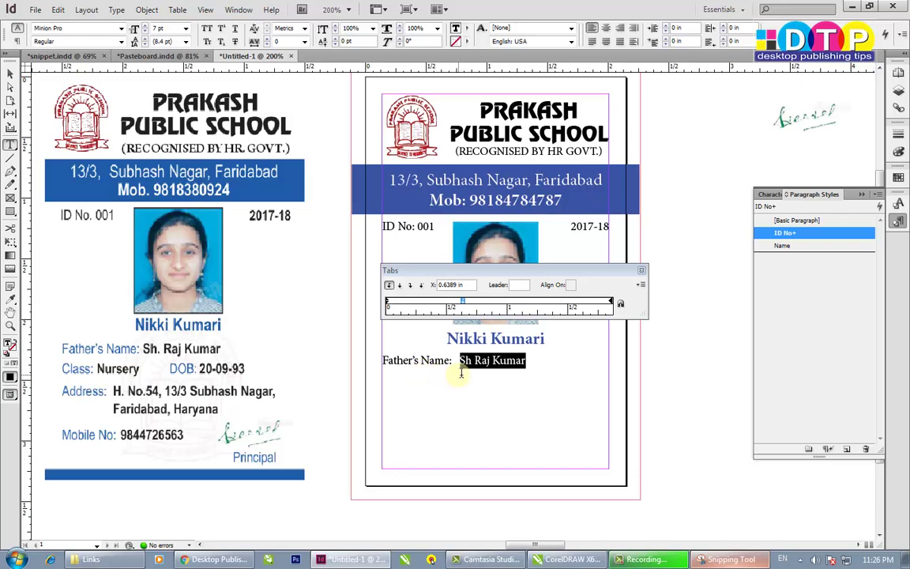
pyautogui.click(530, 365)
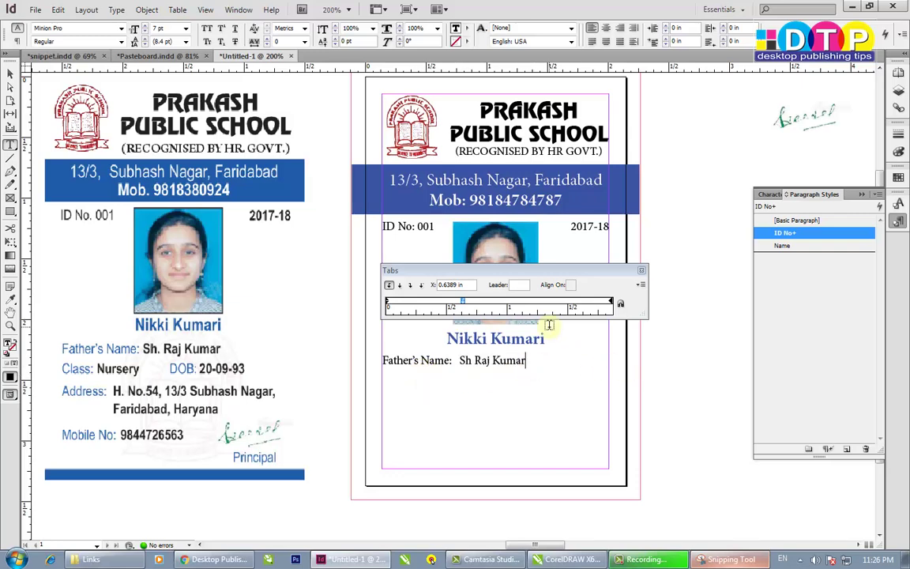
pyautogui.press('Return')
pyautogui.write('Class')
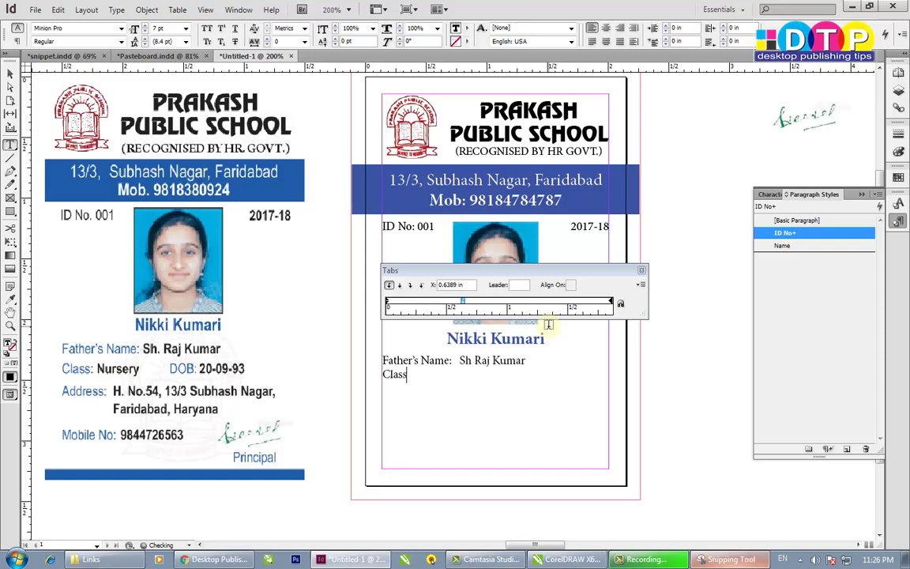
pyautogui.write(':\tNursery')
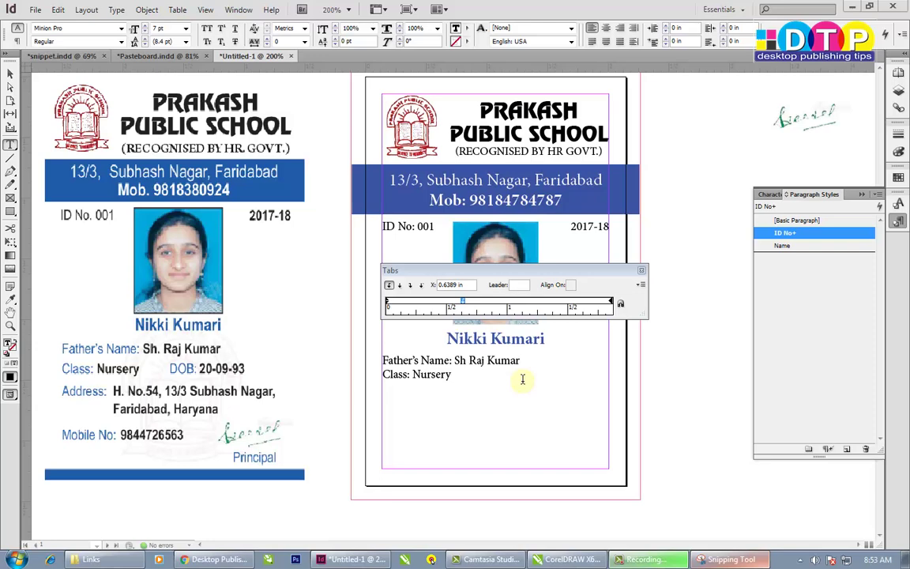
pyautogui.press('Tab')
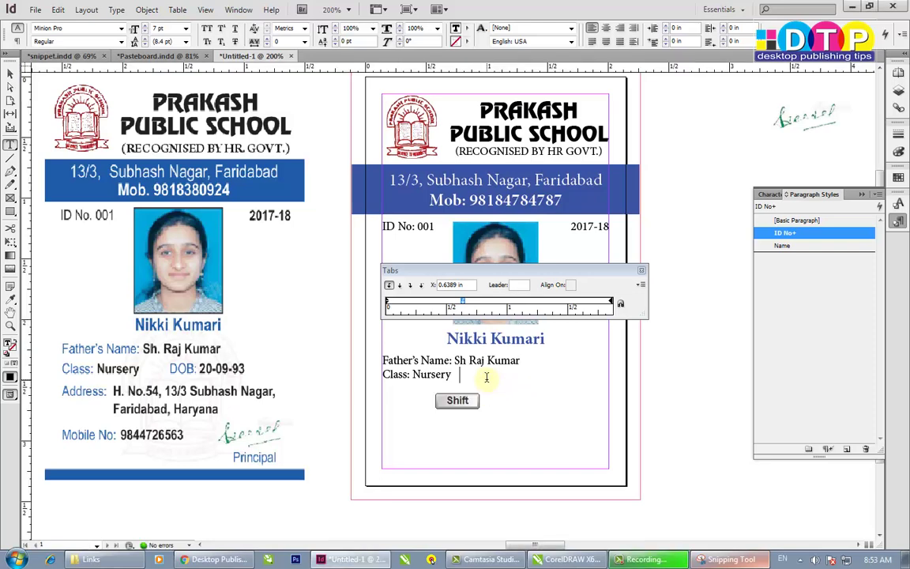
pyautogui.write('DOB')
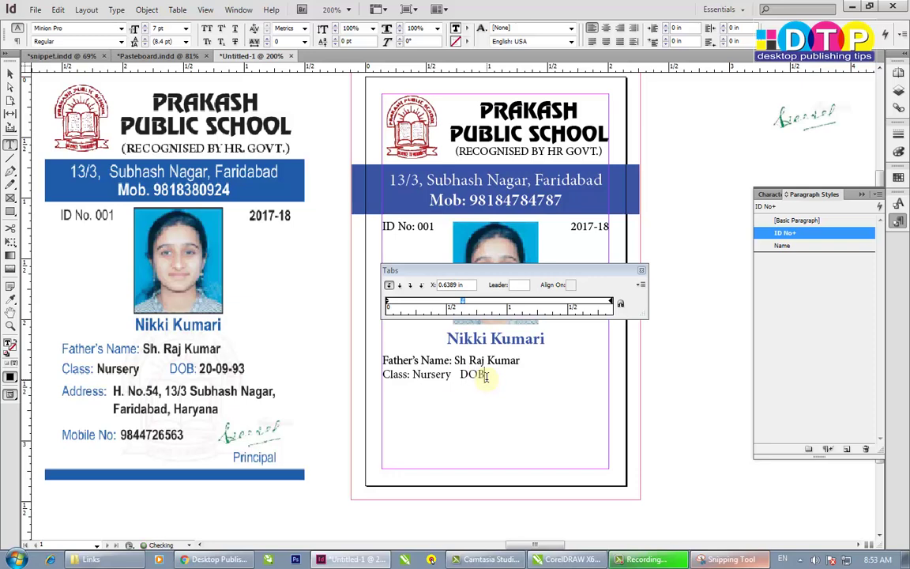
pyautogui.write(':20-09-93')
# - Add the Address and Mobile No lines, then select the whole details block
pyautogui.press('Return')
pyautogui.write('Ad')
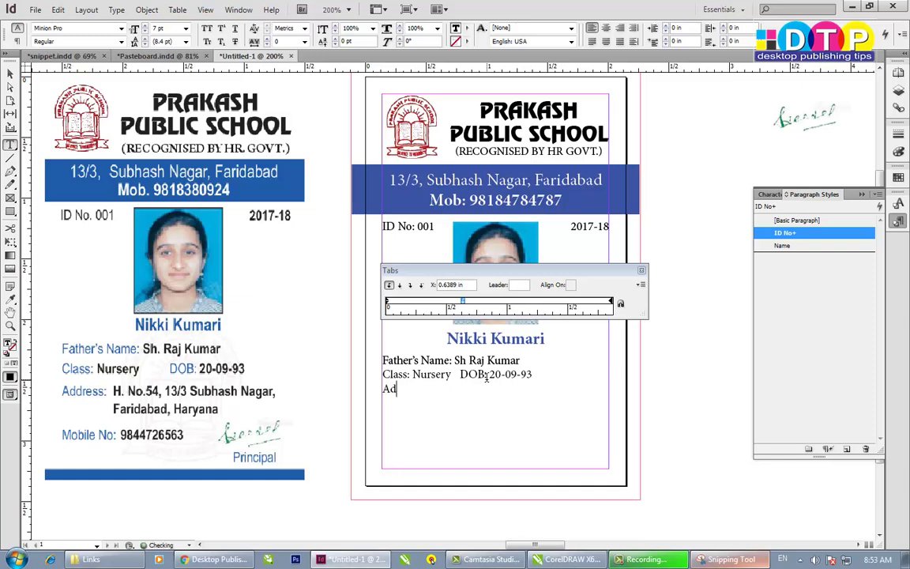
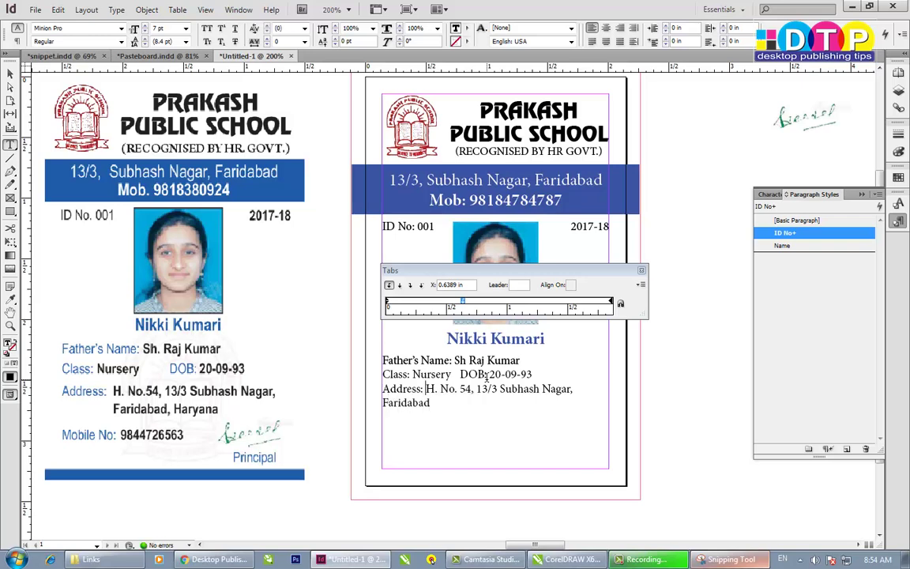
pyautogui.click(575, 388)
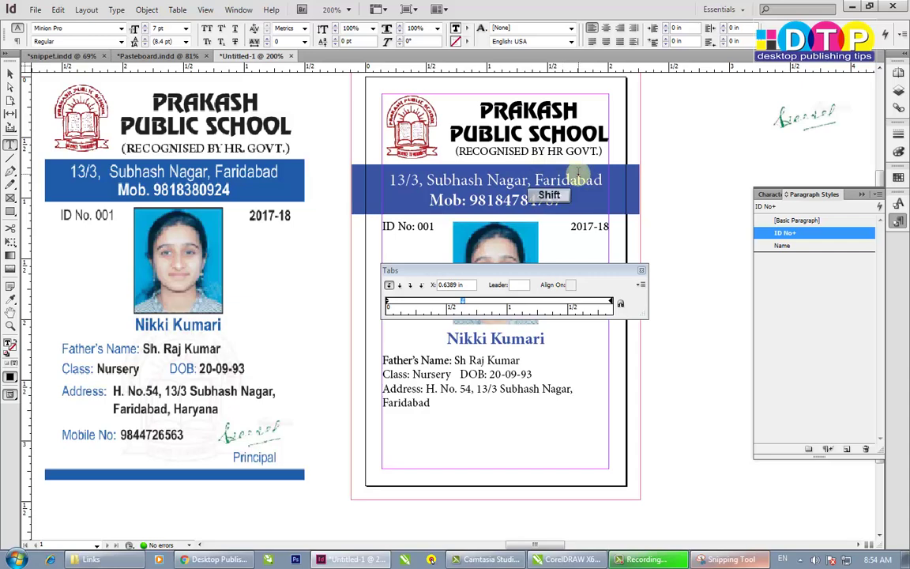
pyautogui.hotkey('shift', 'Return')
pyautogui.press('Delete')
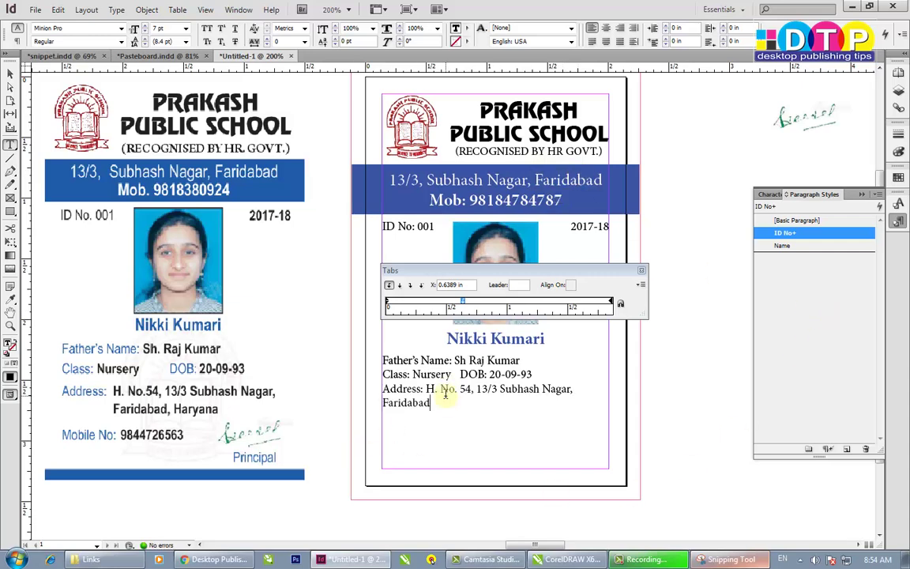
pyautogui.write(', Harayan')
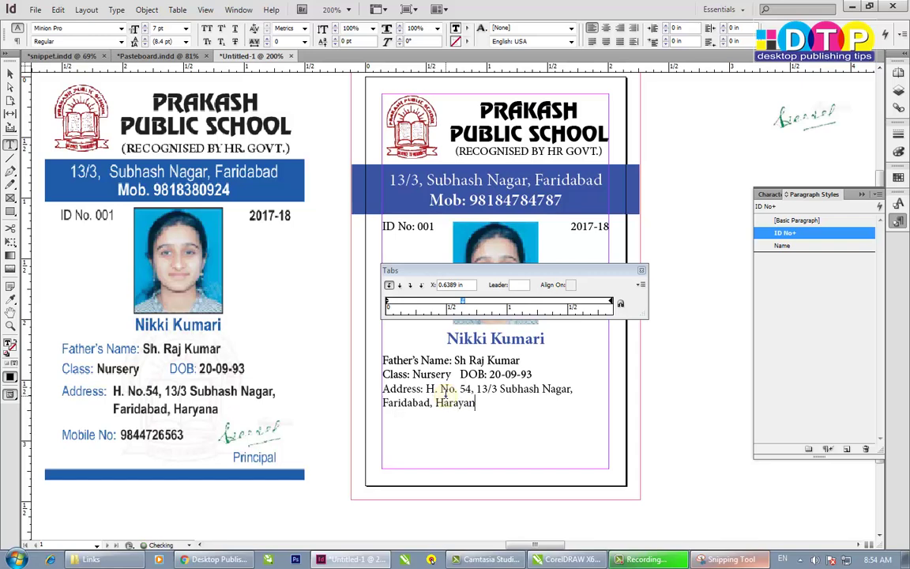
pyautogui.write('Mobile No: ')
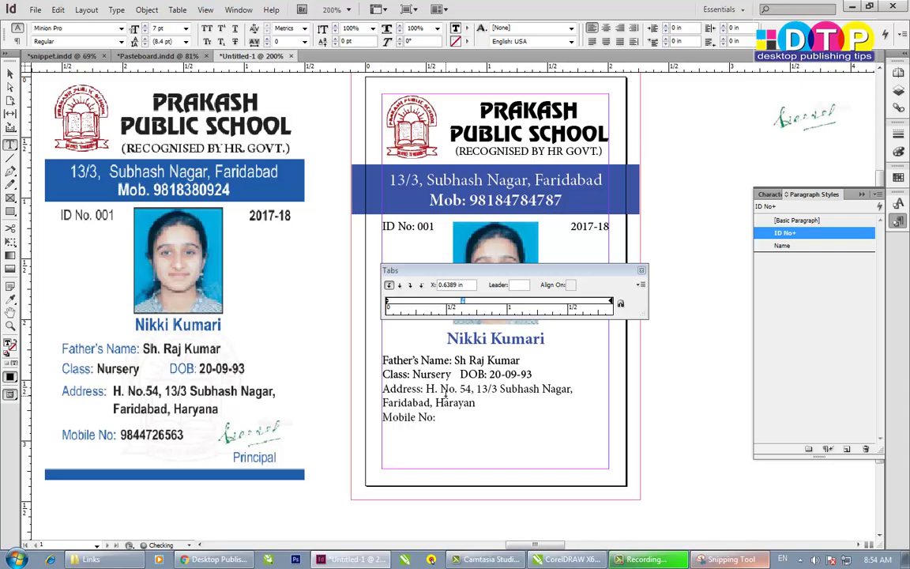
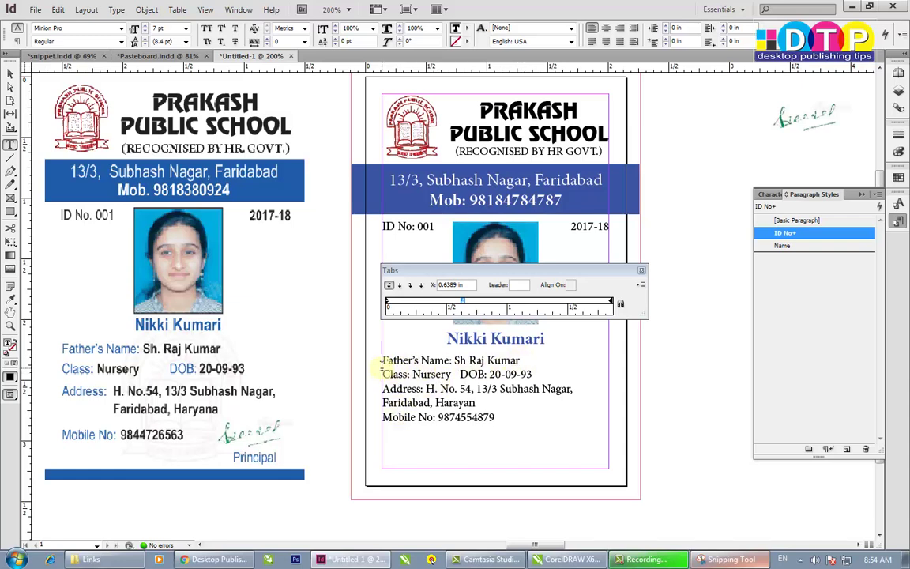
pyautogui.moveTo(403, 362); pyautogui.dragTo(416, 417)
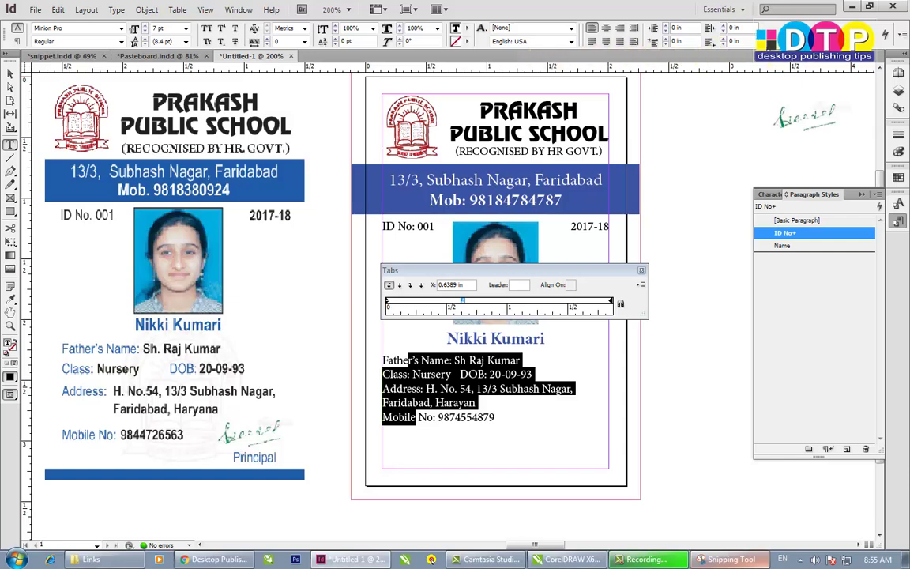
# - Bring up the Paragraph panel via the Type menu, move the Tabs panel aside, and select the Space Before/After values
pyautogui.click(904, 36)
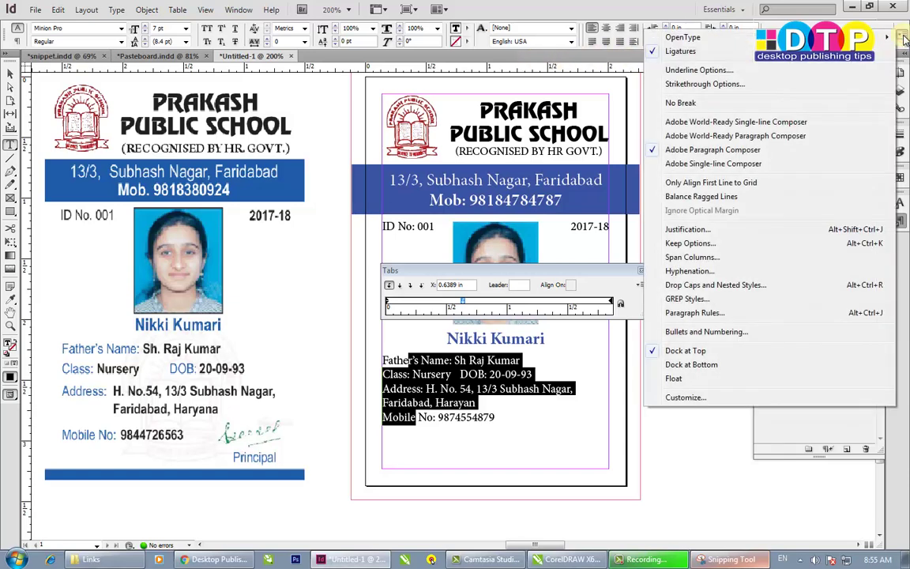
pyautogui.click(603, 8)
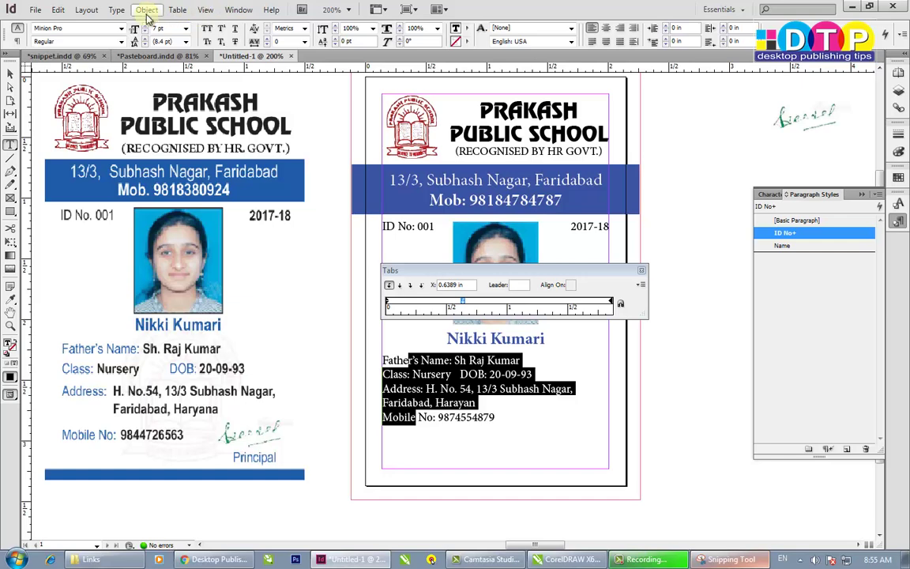
pyautogui.click(116, 10)
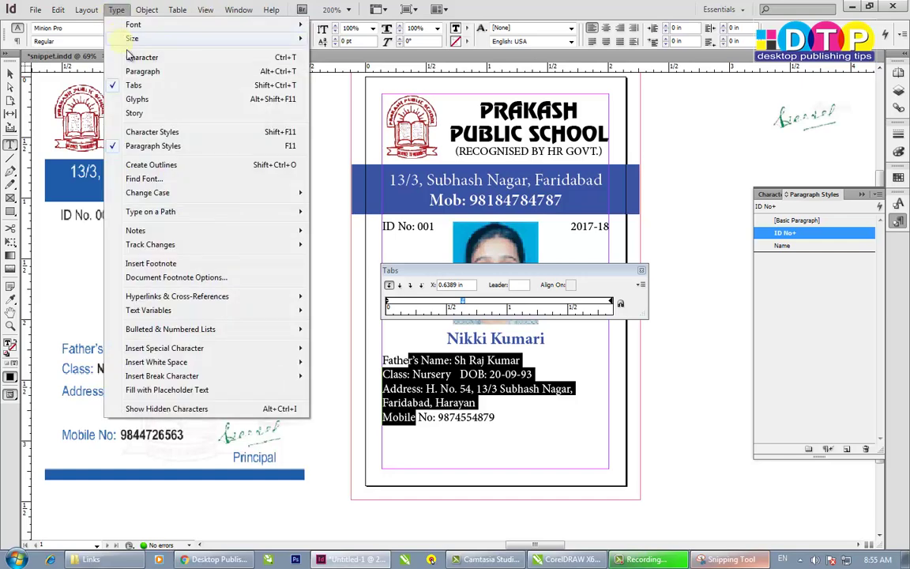
pyautogui.click(143, 72)
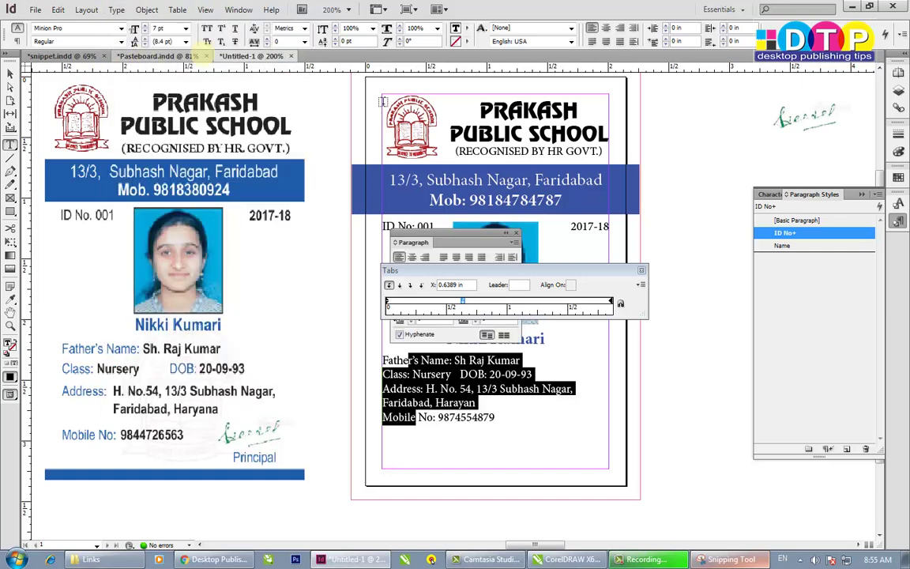
pyautogui.moveTo(481, 273); pyautogui.dragTo(734, 422)
pyautogui.moveTo(434, 305); pyautogui.dragTo(374, 301)
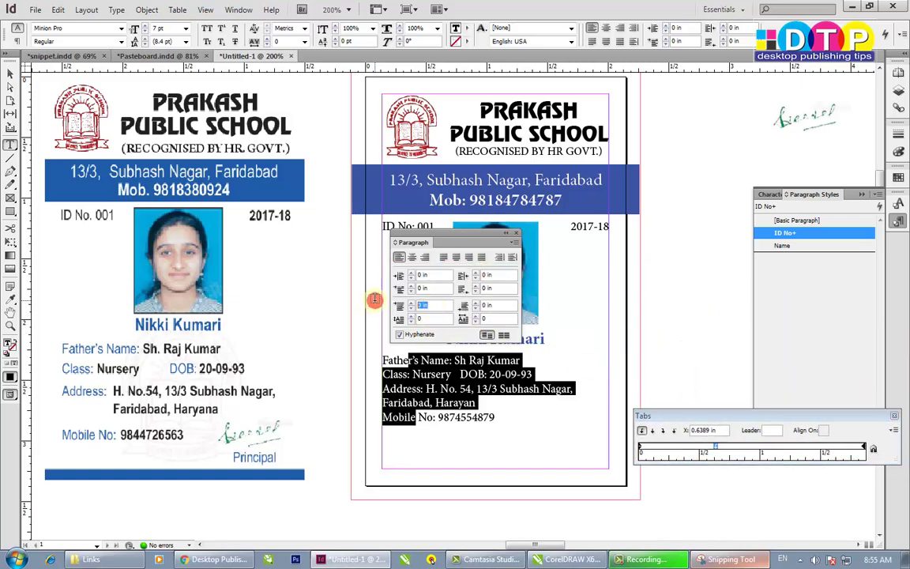
pyautogui.moveTo(503, 306); pyautogui.dragTo(434, 298)
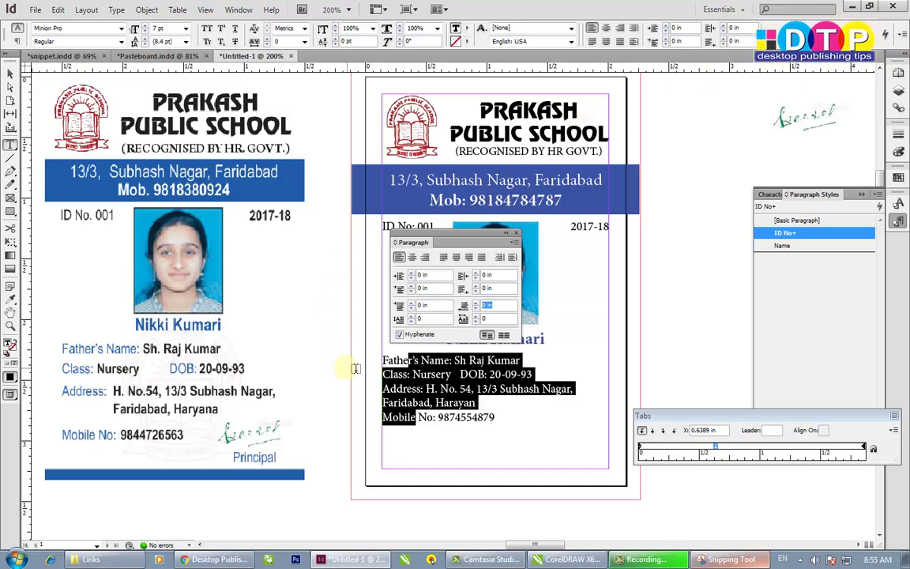
# - Move the Paragraph panel off the photo and switch the ruler units to points
pyautogui.moveTo(447, 241); pyautogui.dragTo(633, 217)
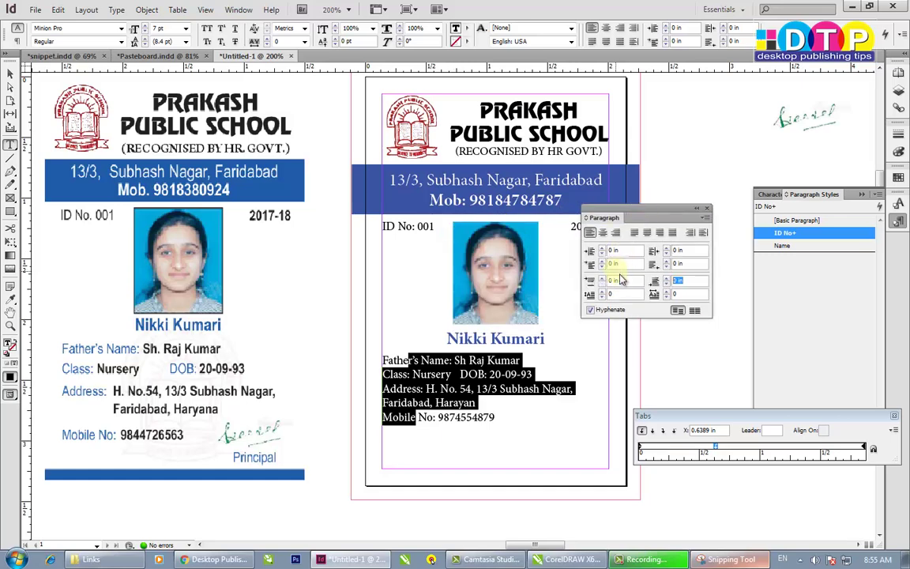
pyautogui.click(622, 280)
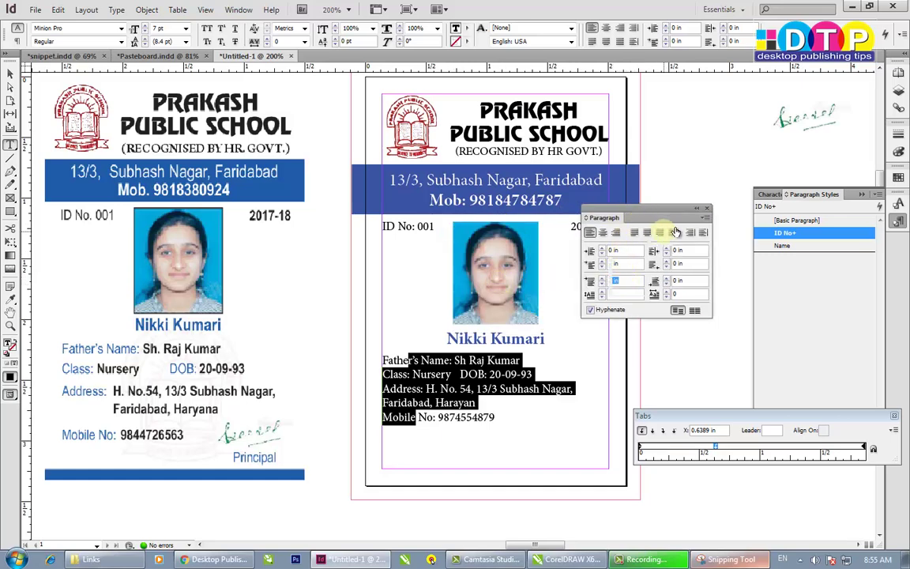
pyautogui.rightClick(26, 71)
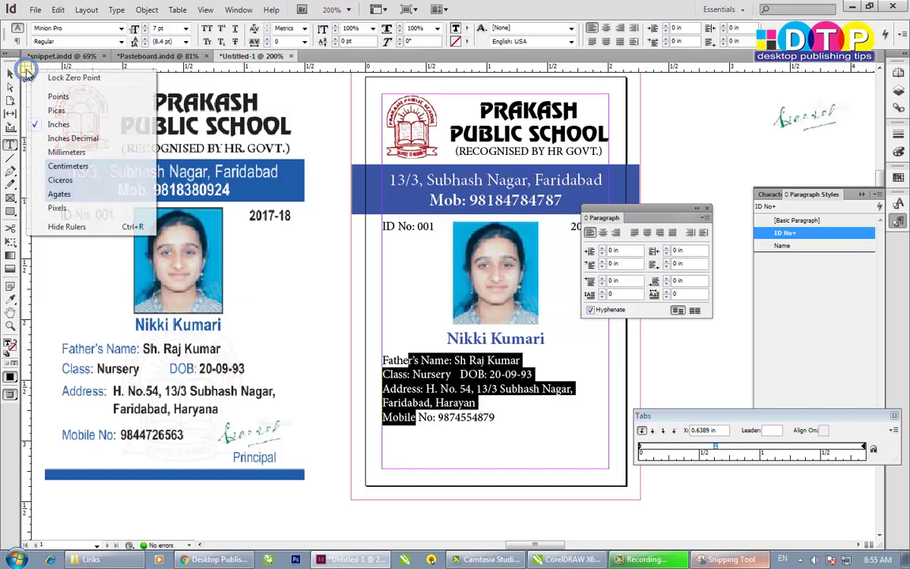
pyautogui.click(55, 98)
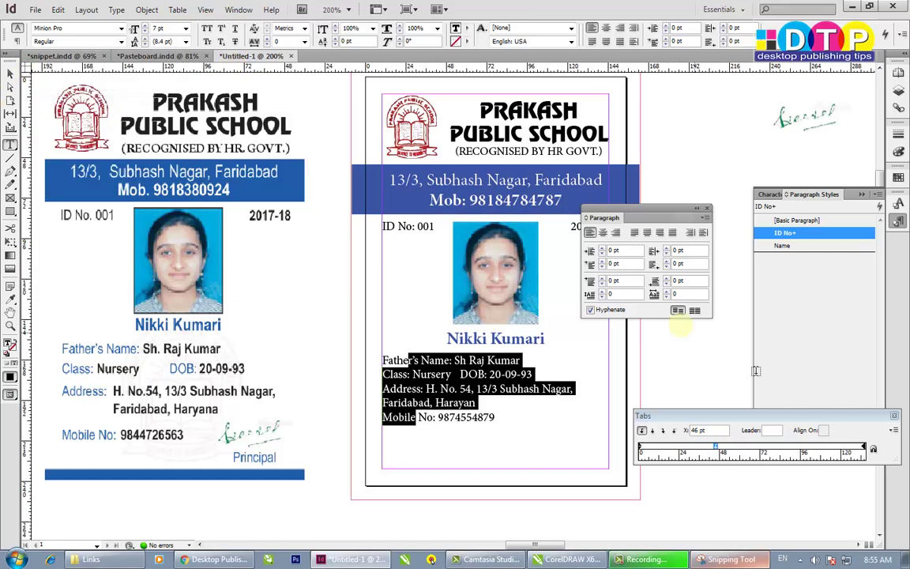
# - Try a 5 pt first-line indent, undo it, then test 3 pt space before
pyautogui.moveTo(629, 265); pyautogui.dragTo(431, 244)
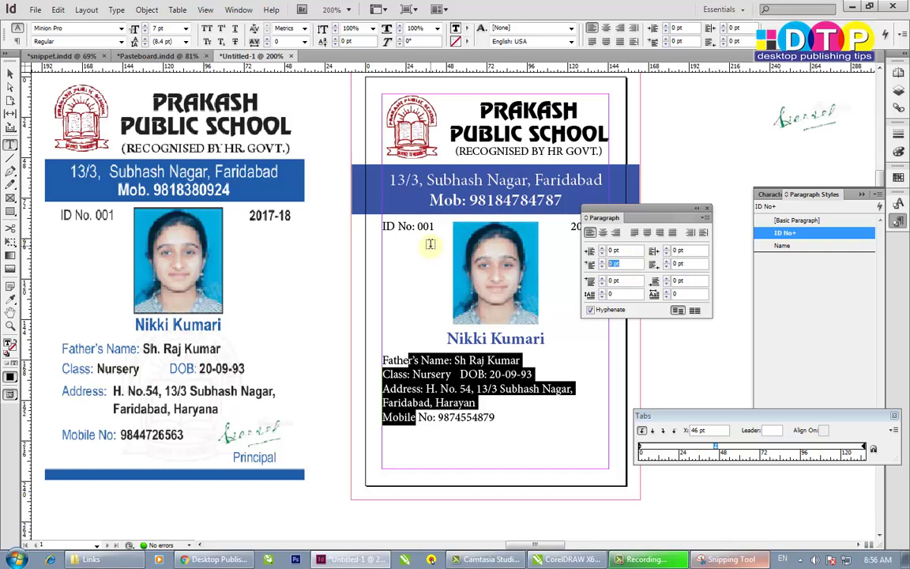
pyautogui.write('5')
pyautogui.press('Tab')
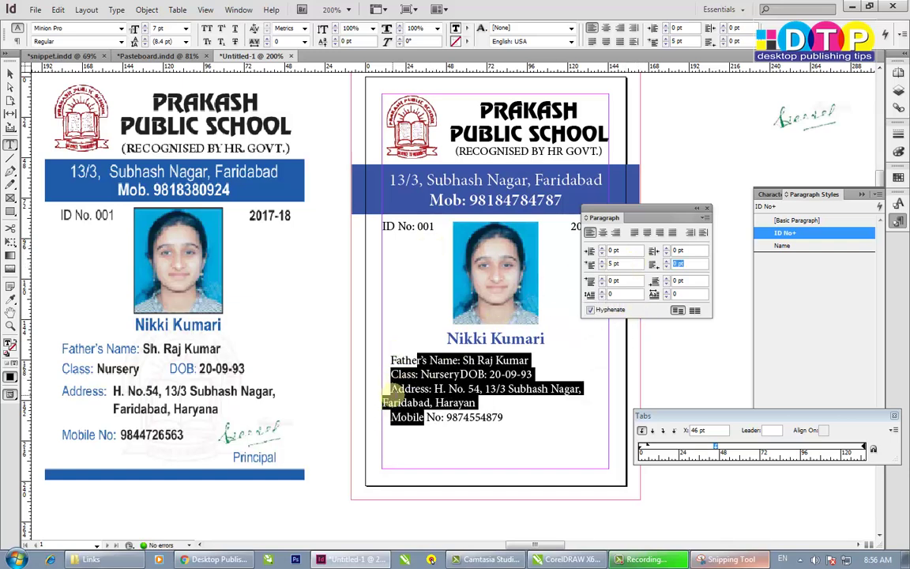
pyautogui.hotkey('ctrl', 'z')
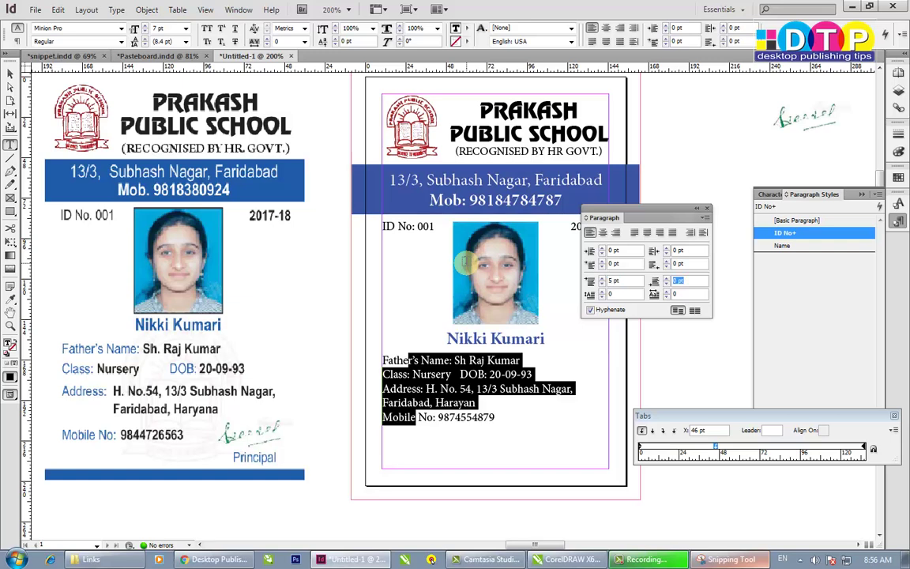
pyautogui.write('5')
pyautogui.press('Tab')
pyautogui.click(633, 281)
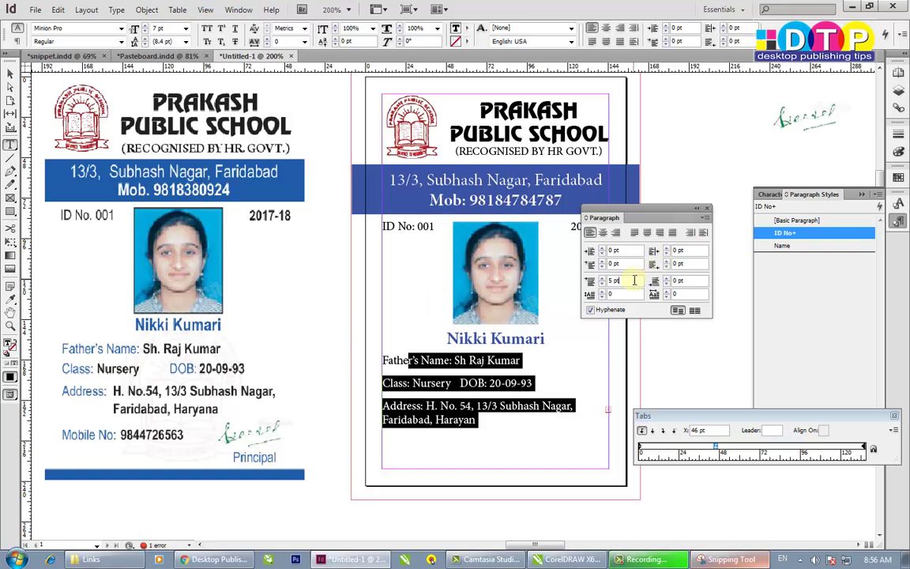
pyautogui.press('Down')
pyautogui.press('Down')
pyautogui.press('Down')
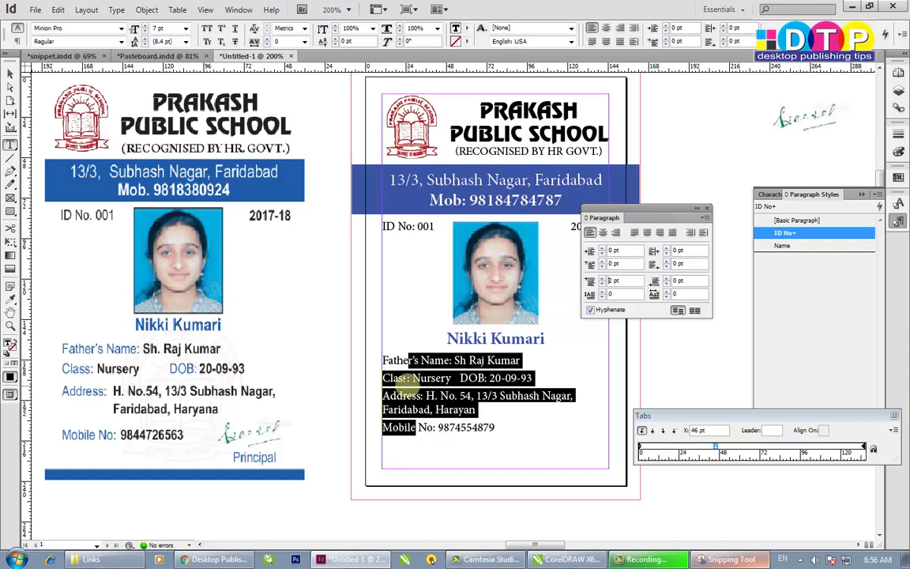
pyautogui.press('Return')
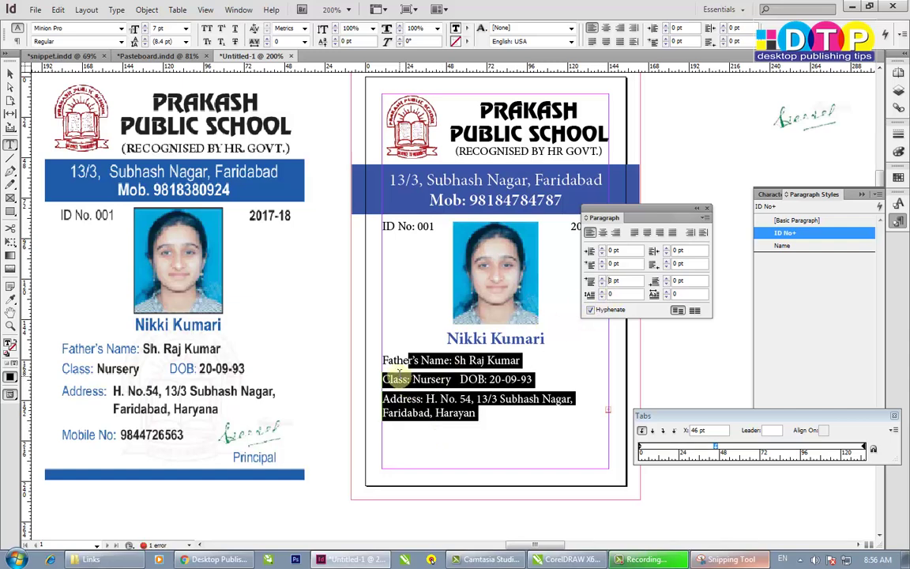
pyautogui.click(437, 377)
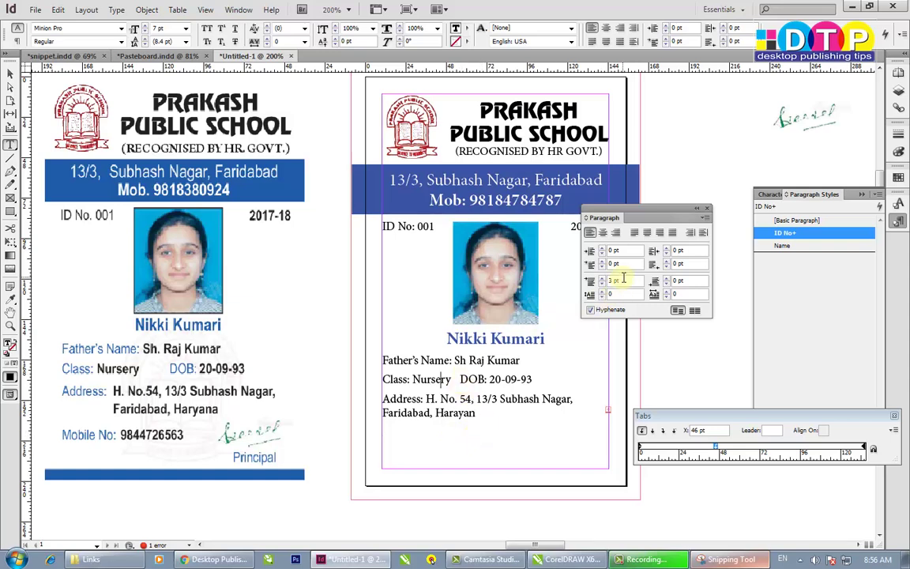
pyautogui.press('Down')
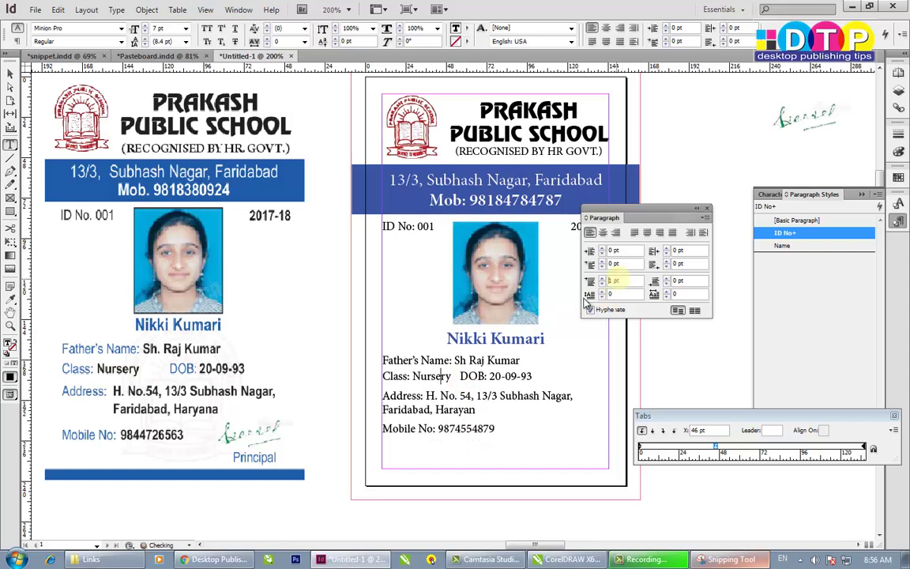
# - Give the Father's Name through Mobile No lines 2 pt Space Before
pyautogui.moveTo(413, 360); pyautogui.dragTo(455, 448)
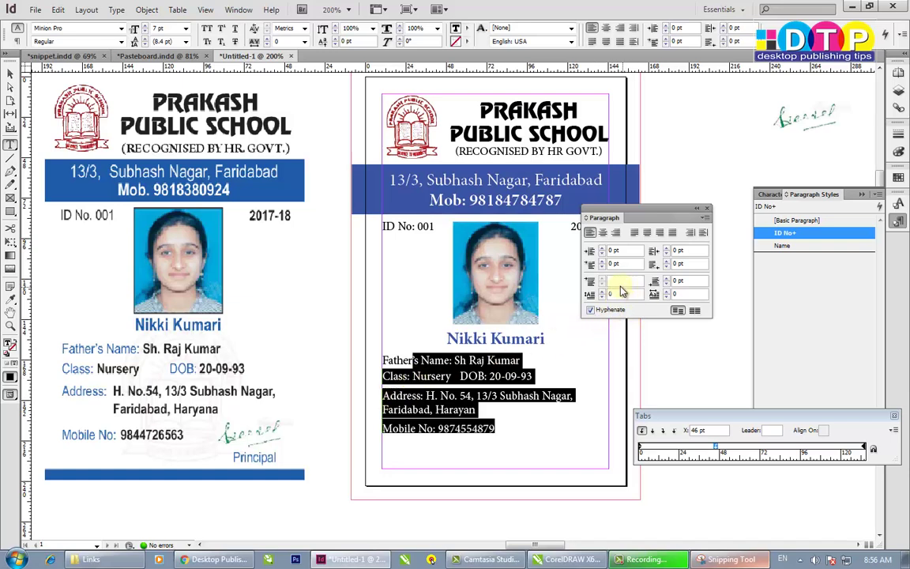
pyautogui.click(619, 283)
pyautogui.write('2')
pyautogui.click(686, 281)
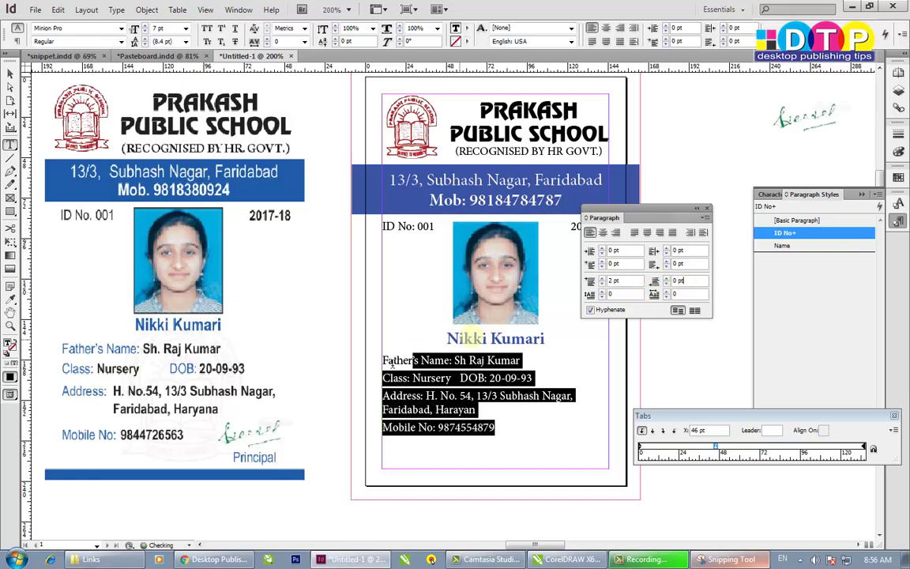
pyautogui.click(541, 431)
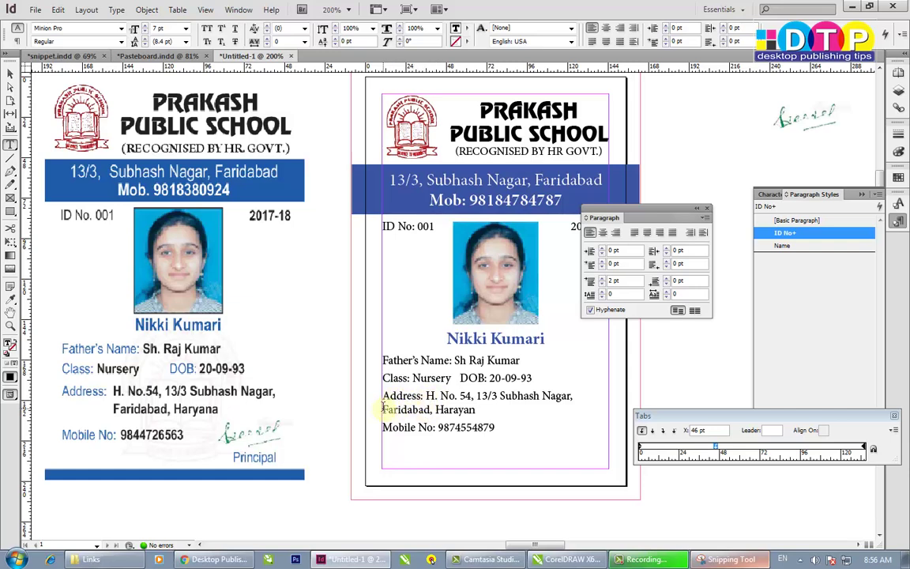
pyautogui.click(427, 395)
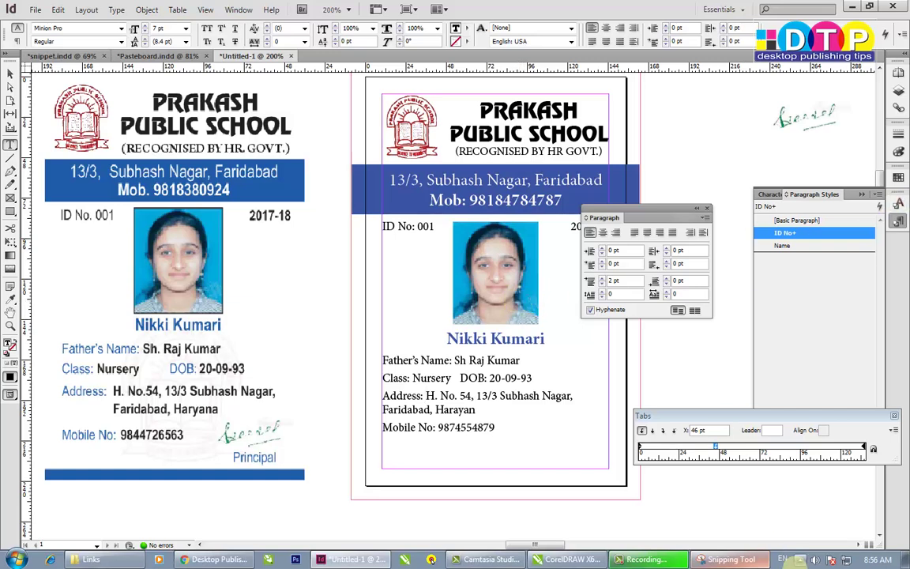
# - Search Google Images for 'keyboard' and open the ZoomText keyboard preview
pyautogui.click(212, 560)
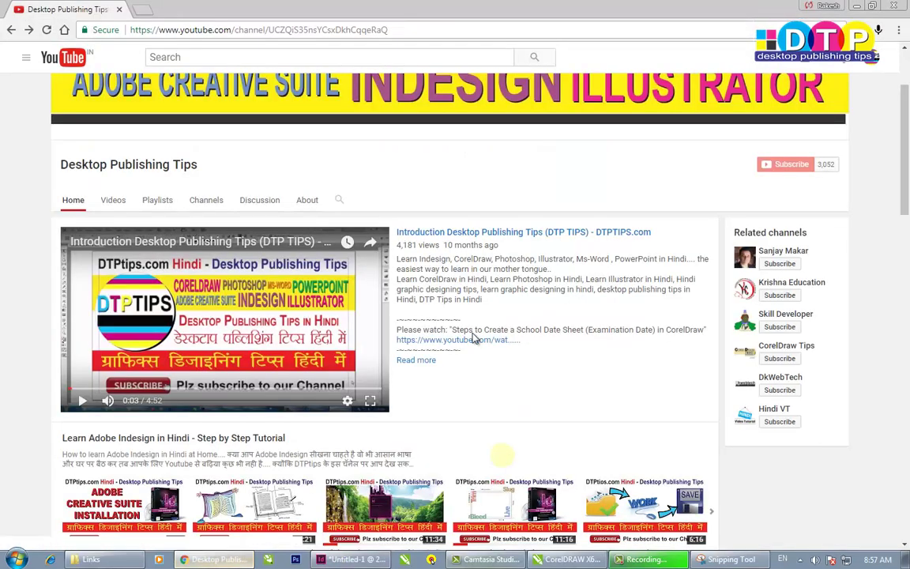
pyautogui.click(144, 17)
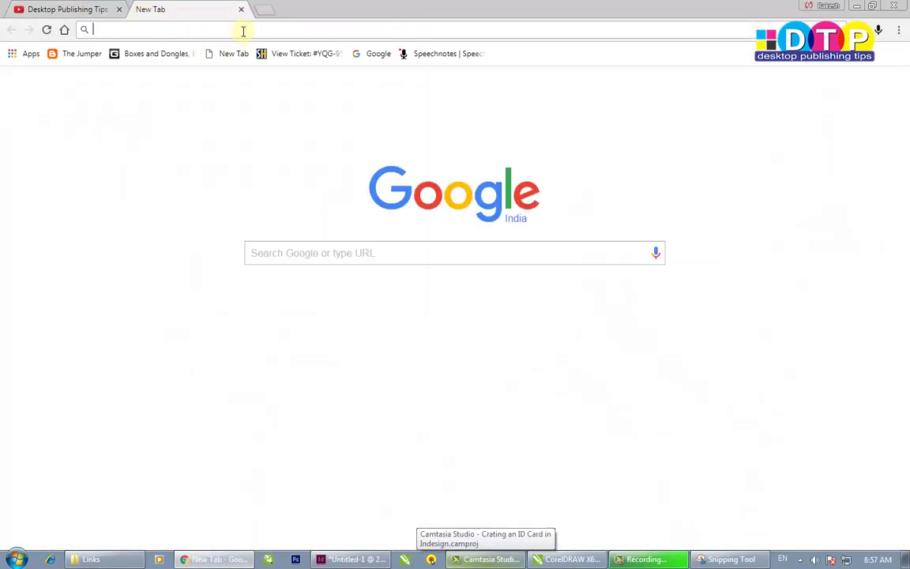
pyautogui.write('keyboard')
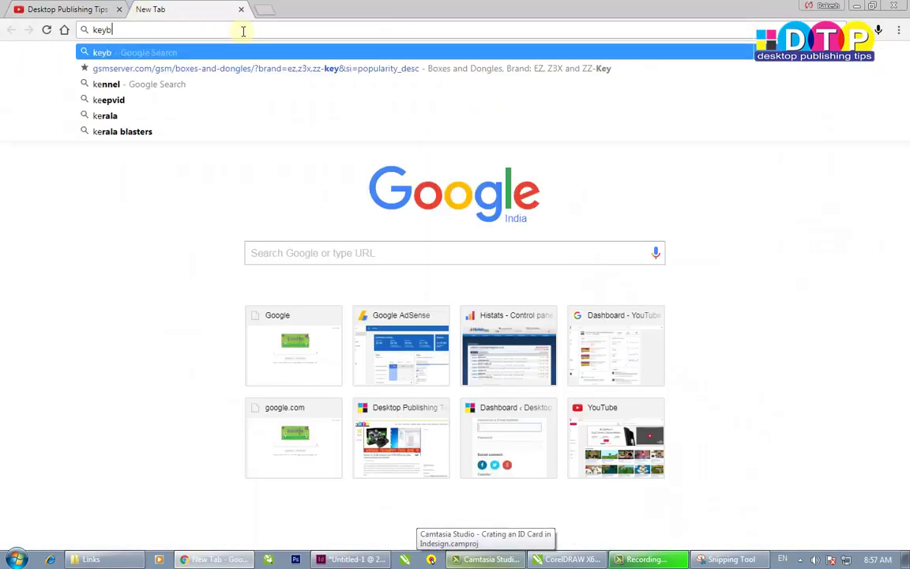
pyautogui.press('Return')
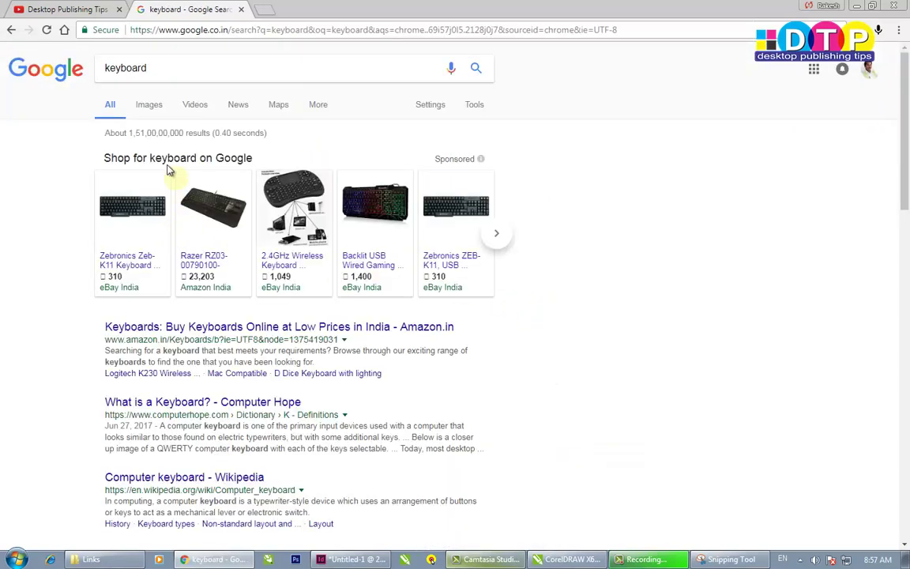
pyautogui.click(148, 105)
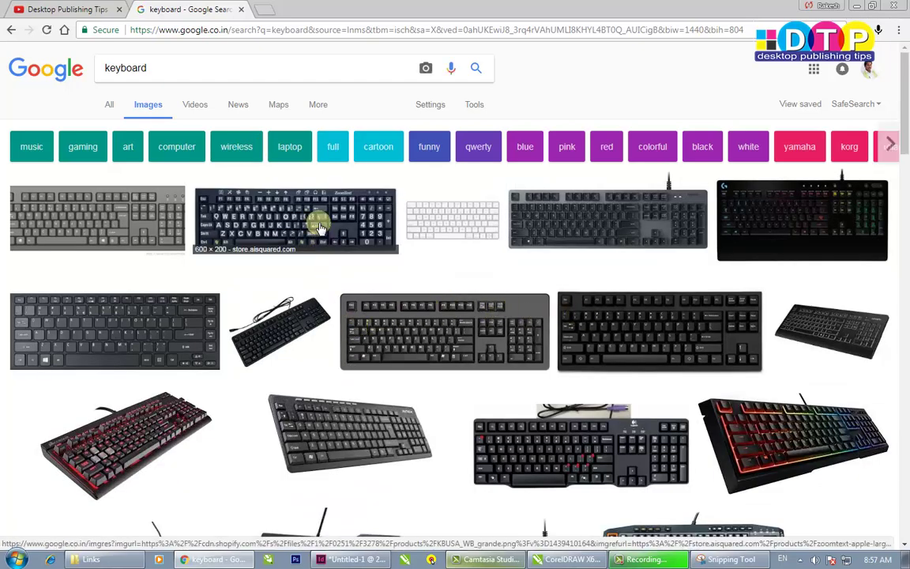
pyautogui.click(286, 201)
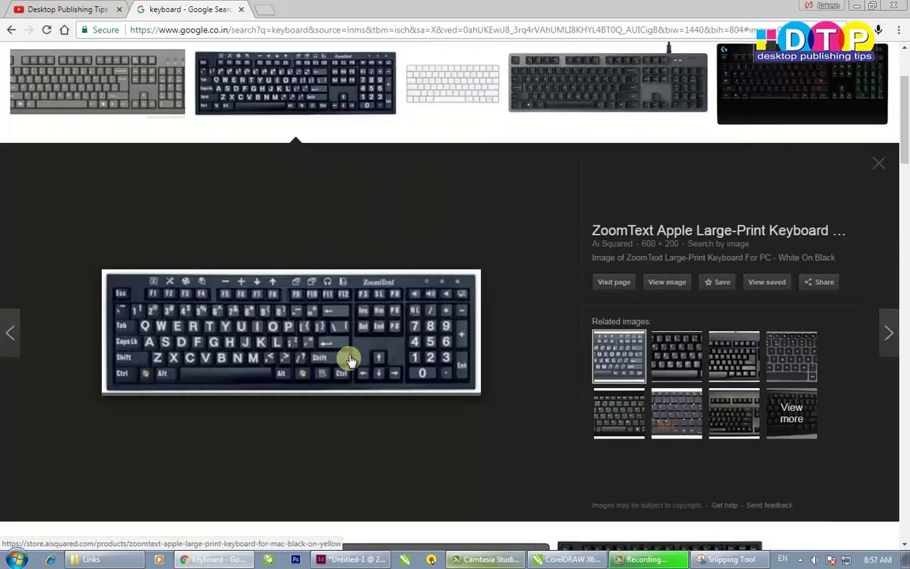
# - Look over the keyboard image, then return to the InDesign ID card
pyautogui.click(344, 334)
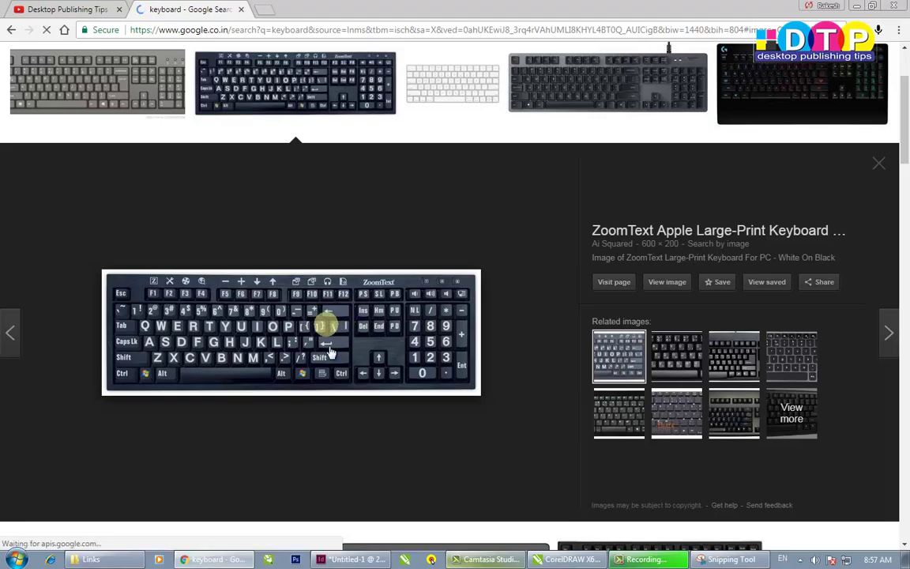
pyautogui.scroll(2, 344, 332)
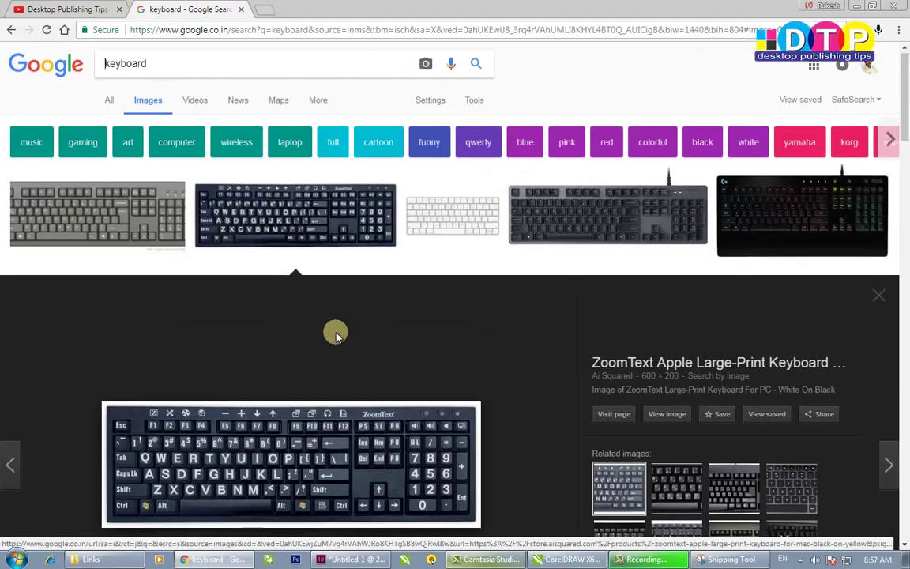
pyautogui.scroll(-2, 340, 337)
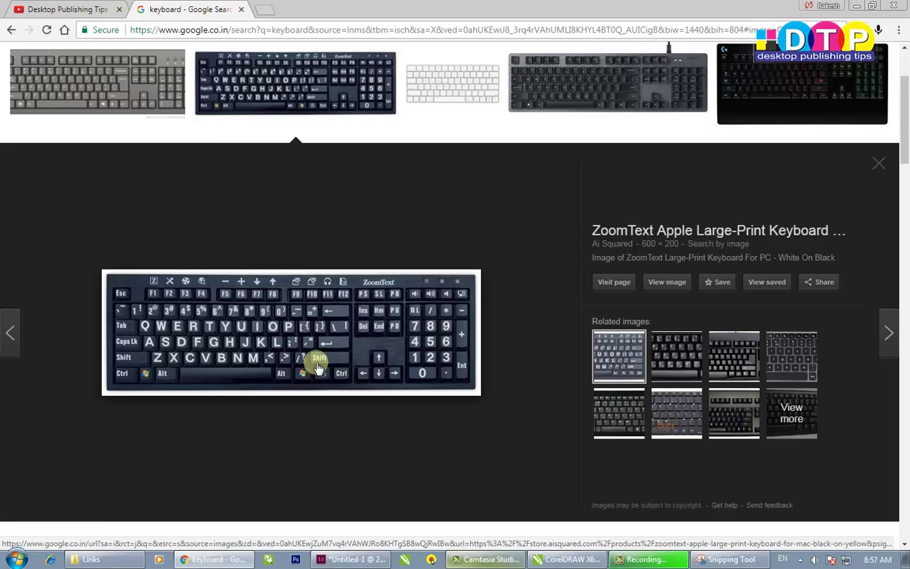
pyautogui.click(356, 558)
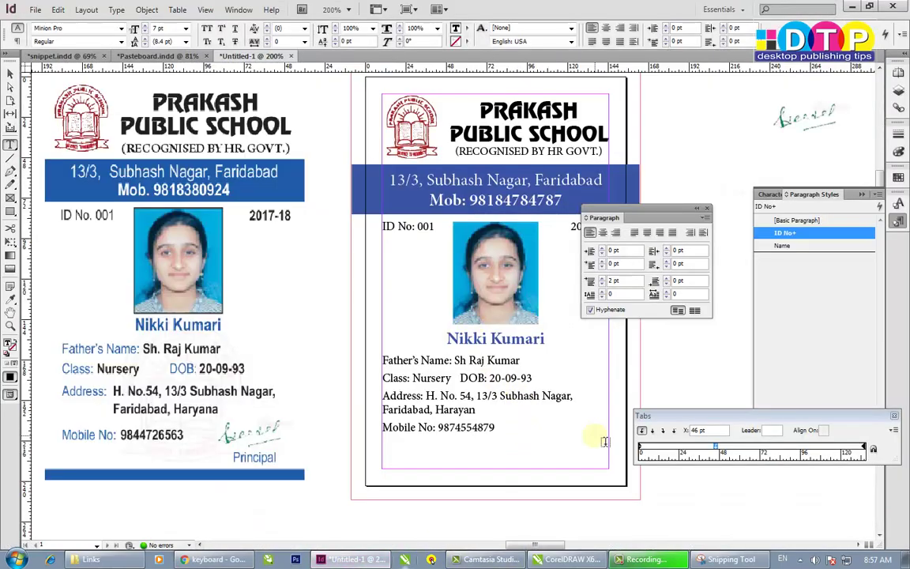
# - Use Indent to Here (Ctrl+\) before 'H.' so the address wraps under the house number
pyautogui.click(426, 395)
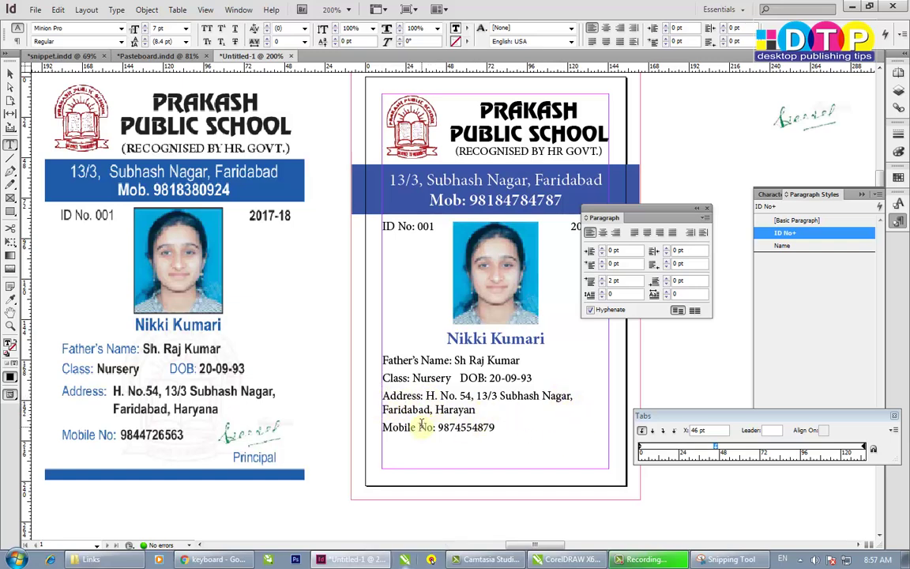
pyautogui.press('ctrl')
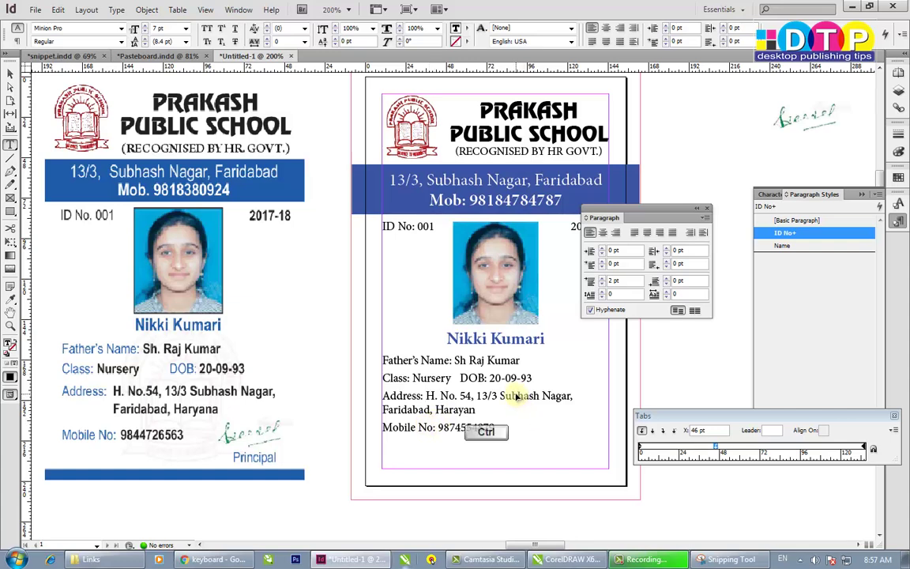
pyautogui.hotkey('ctrl', '\\')
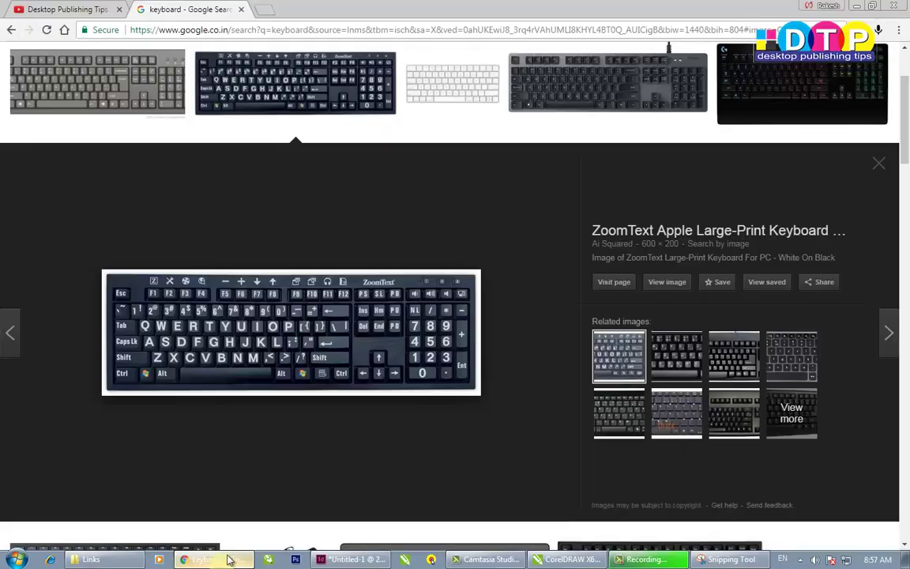
pyautogui.click(225, 560)
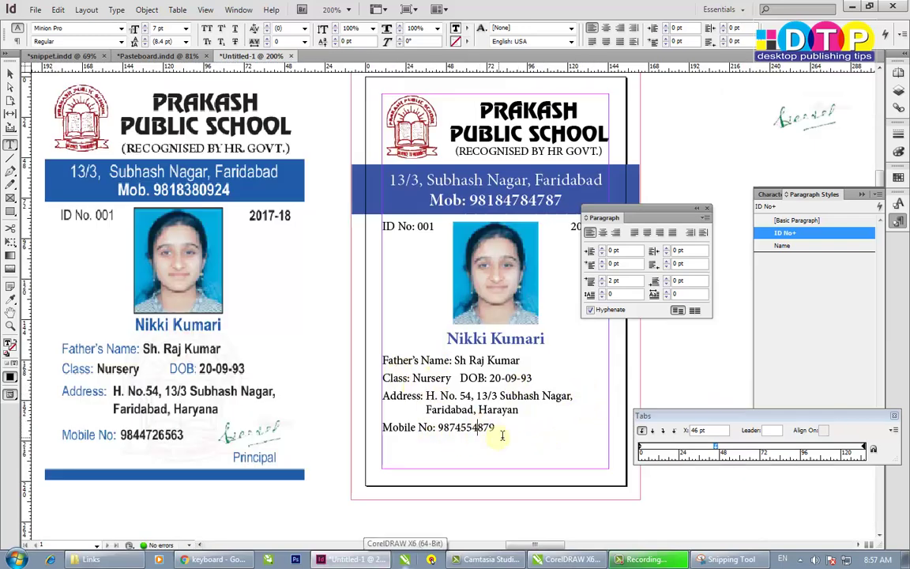
# - Set the student details from Father's Name to Mobile No to 7.5 pt
pyautogui.moveTo(502, 434); pyautogui.dragTo(382, 355)
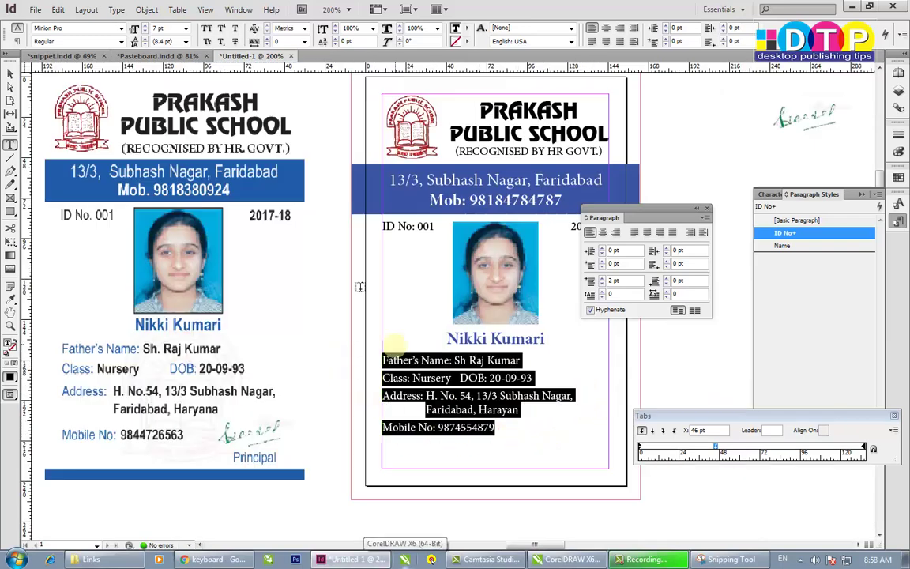
pyautogui.click(179, 30)
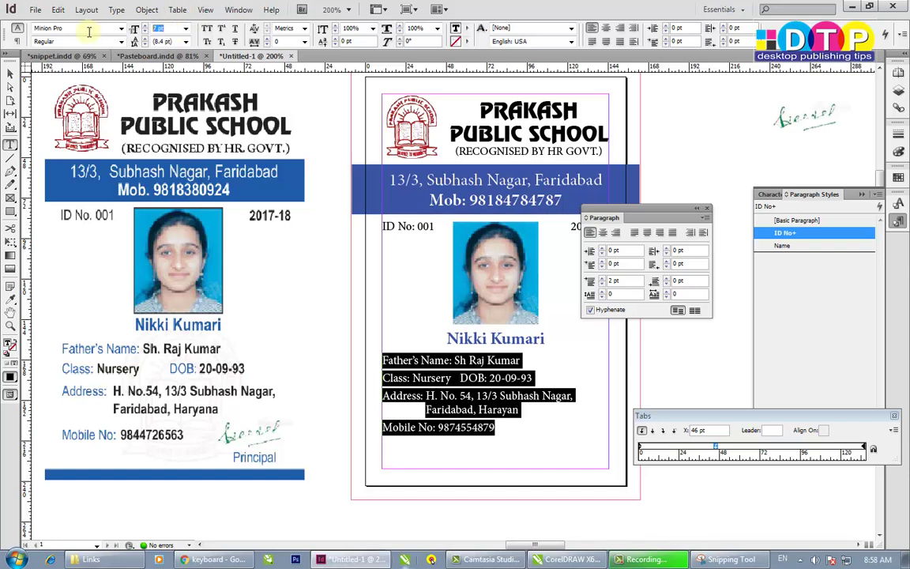
pyautogui.write('7.5')
pyautogui.press('Return')
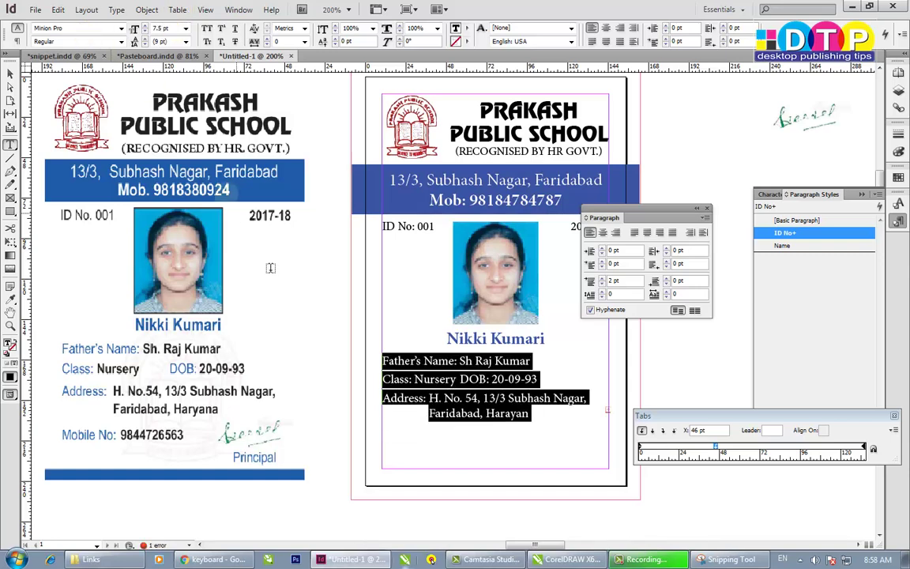
pyautogui.click(391, 411)
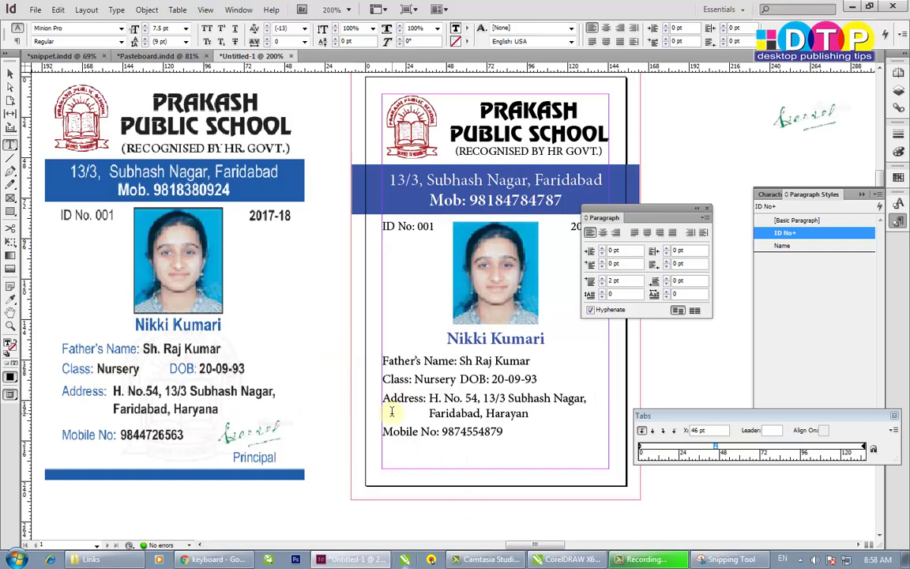
# - Tab 'DOB: 20-09-93' over to the tab stop on the Class: Nursery line
pyautogui.click(463, 371)
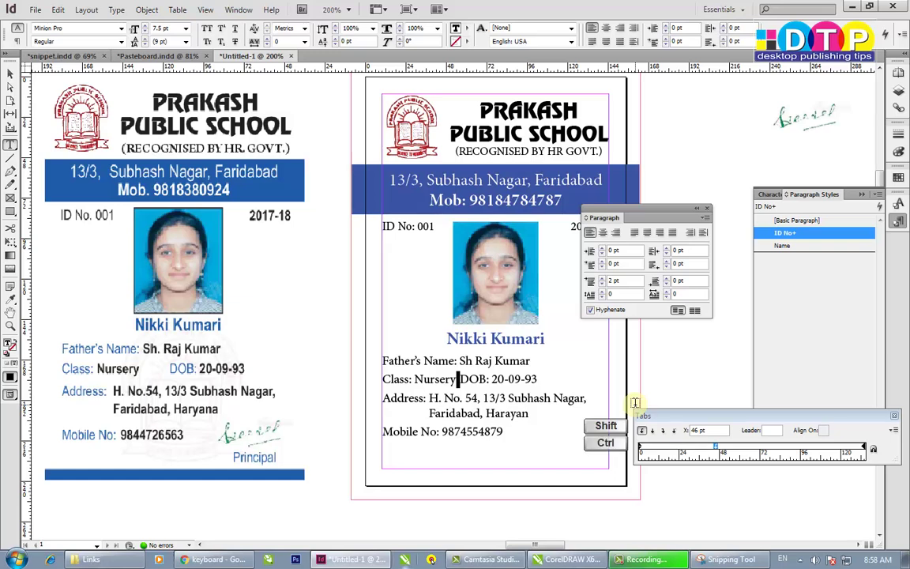
pyautogui.press('Tab')
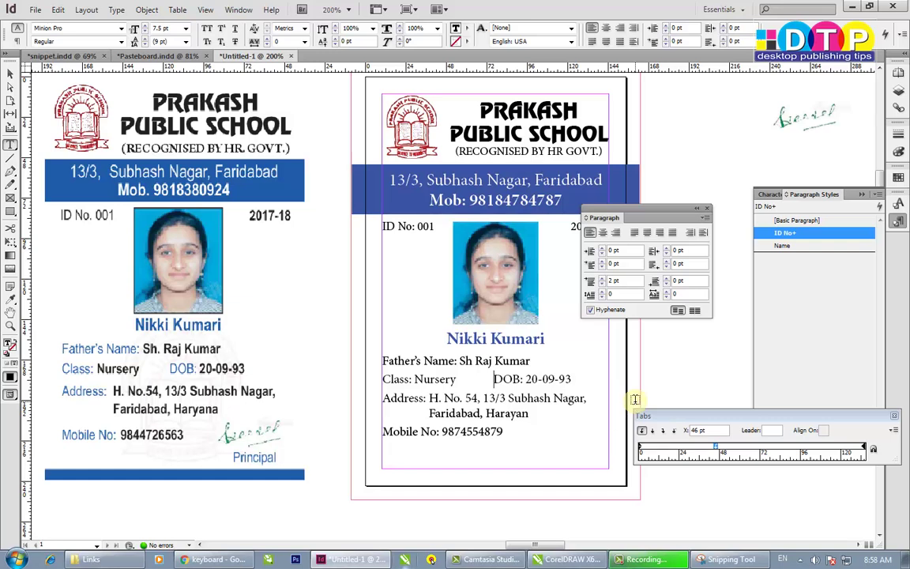
pyautogui.doubleClick(488, 380)
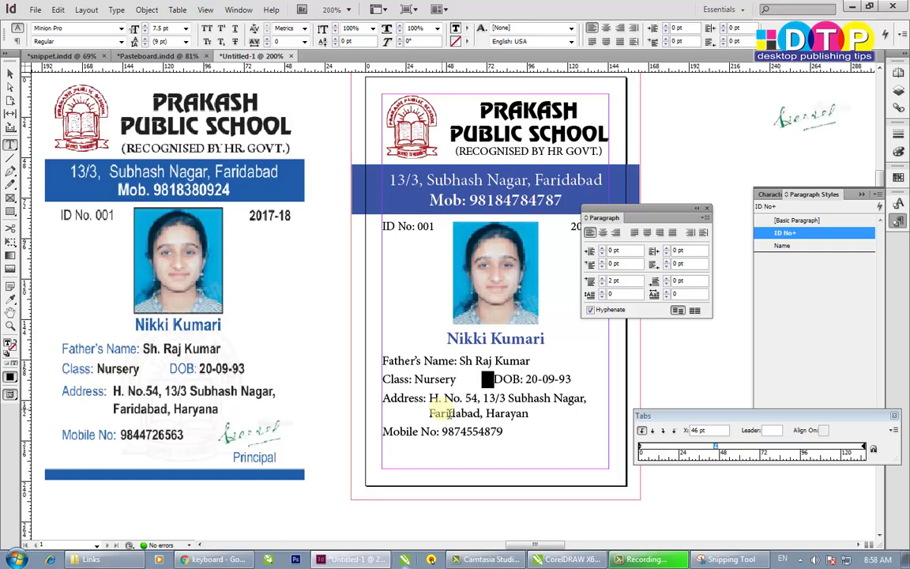
pyautogui.click(491, 419)
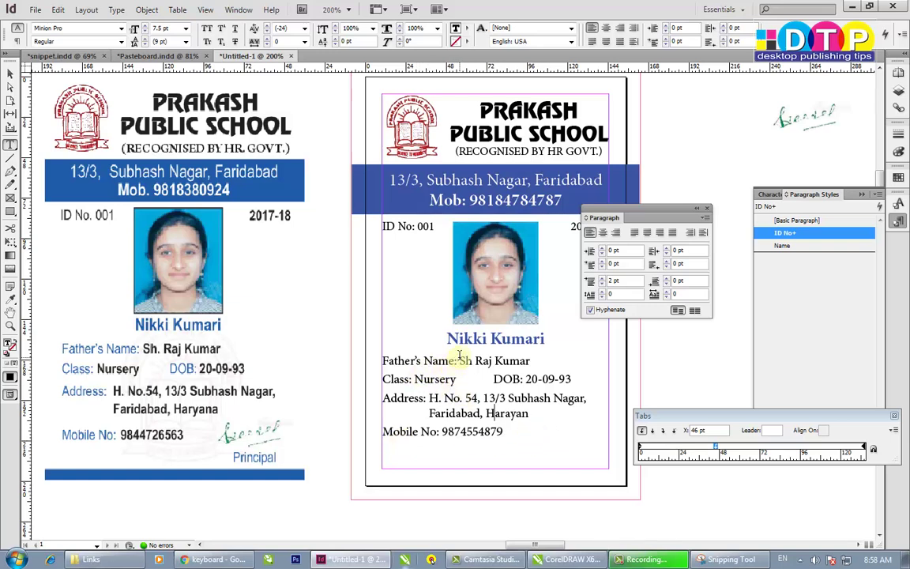
# - Set the Father's Name: label to Bold with the C=88 M=76 Y=0 K=0 blue swatch
pyautogui.moveTo(444, 361); pyautogui.dragTo(383, 361)
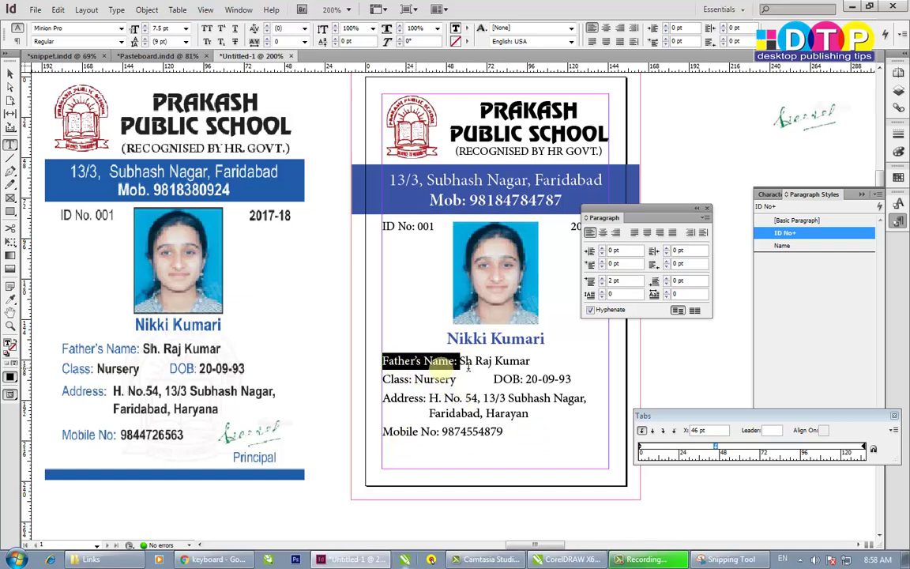
pyautogui.click(460, 361)
pyautogui.moveTo(456, 361); pyautogui.dragTo(377, 362)
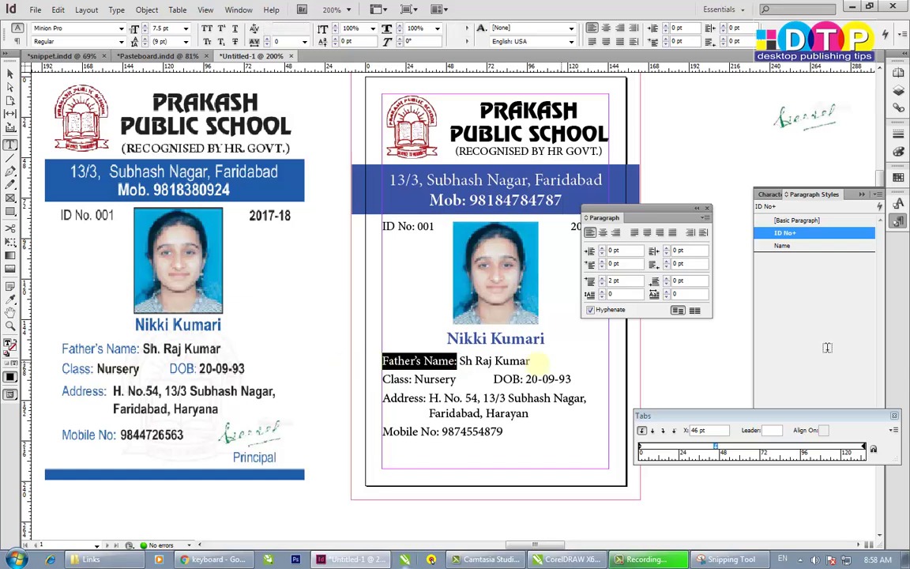
pyautogui.click(121, 41)
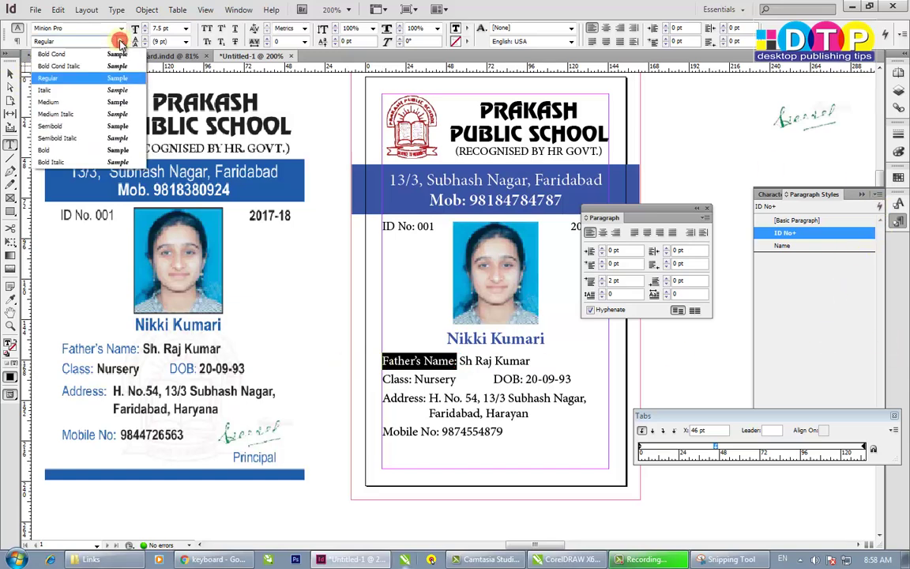
pyautogui.click(45, 149)
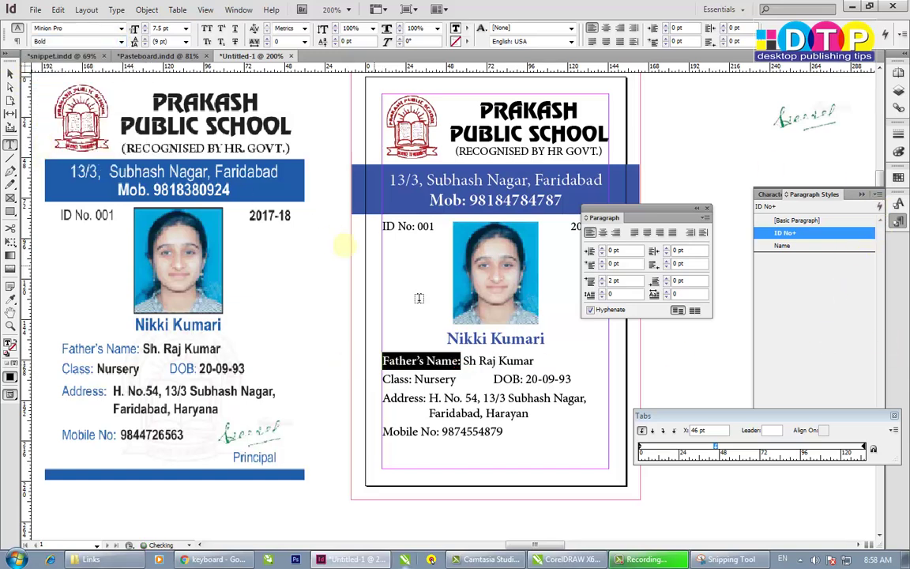
pyautogui.click(893, 179)
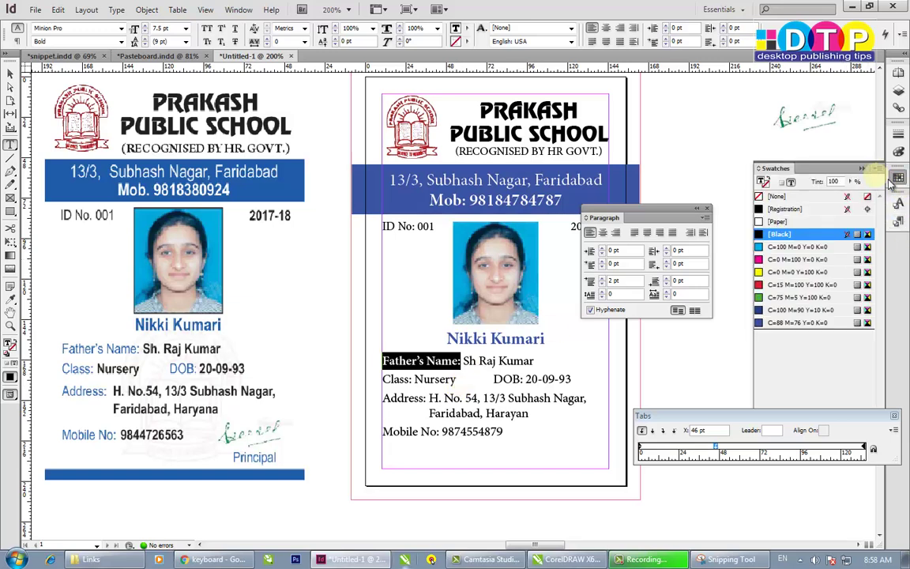
pyautogui.click(786, 322)
pyautogui.click(653, 380)
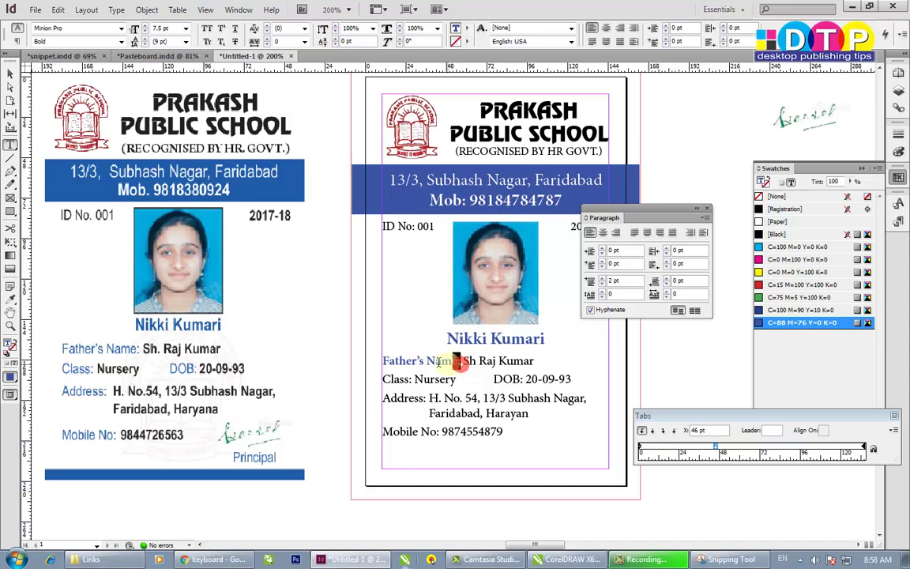
pyautogui.moveTo(456, 361); pyautogui.dragTo(383, 361)
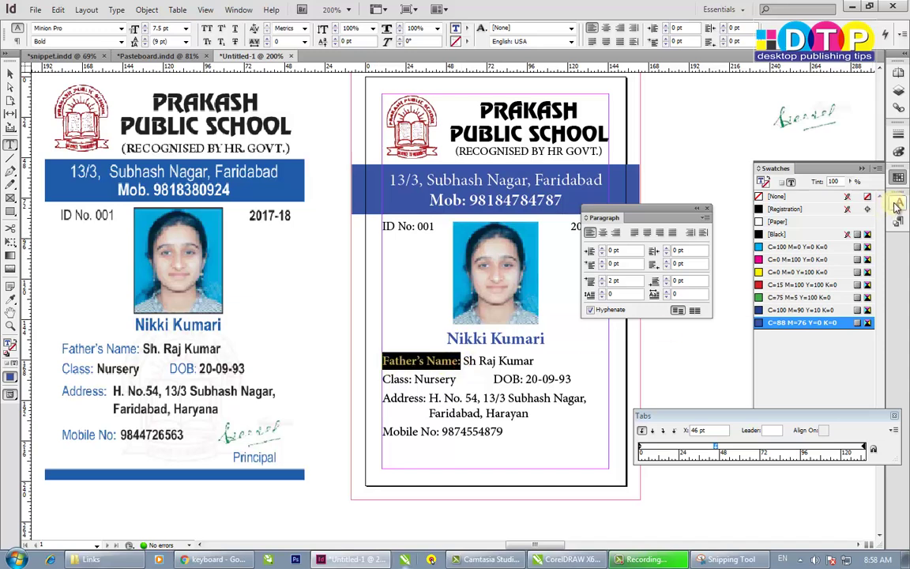
pyautogui.click(116, 10)
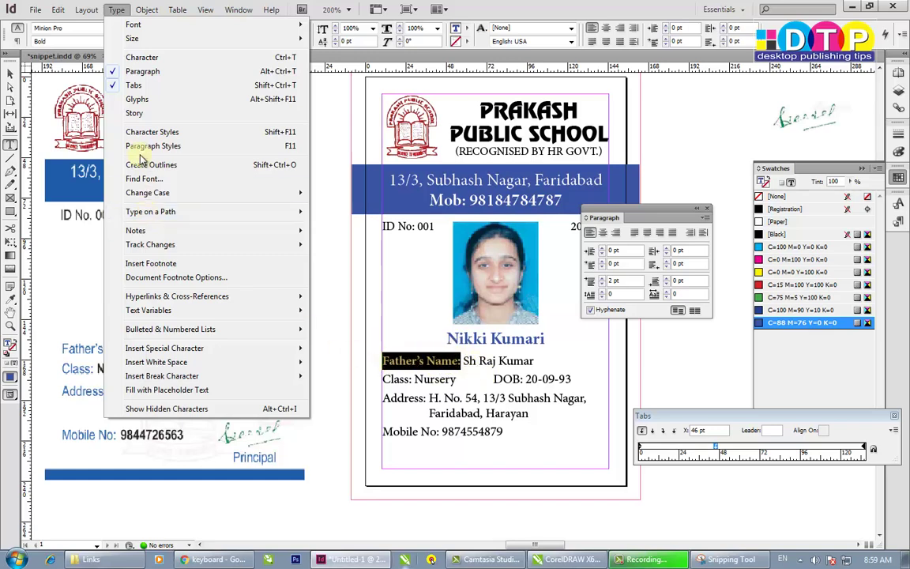
# - Create a 'Colour Bold' character style from the blue bold label formatting
pyautogui.click(898, 205)
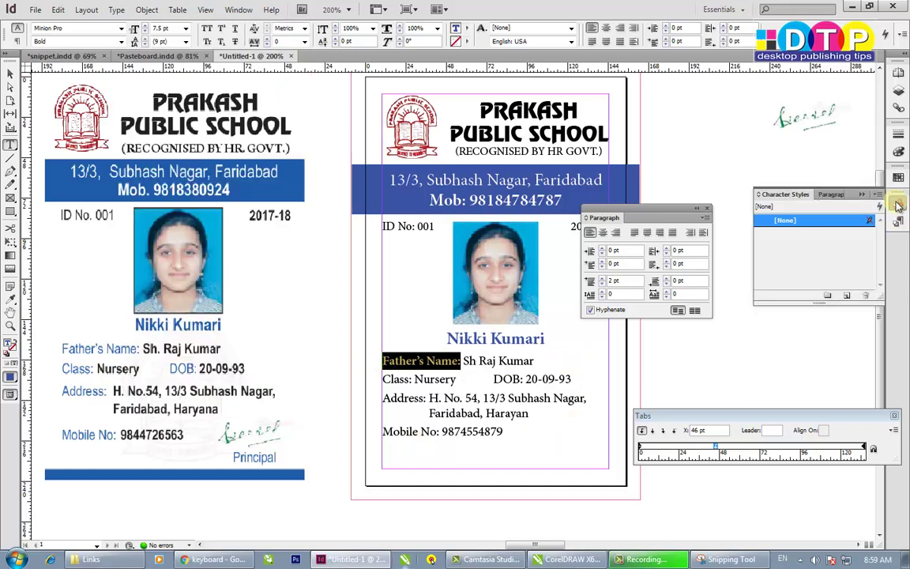
pyautogui.click(846, 296)
pyautogui.click(812, 233)
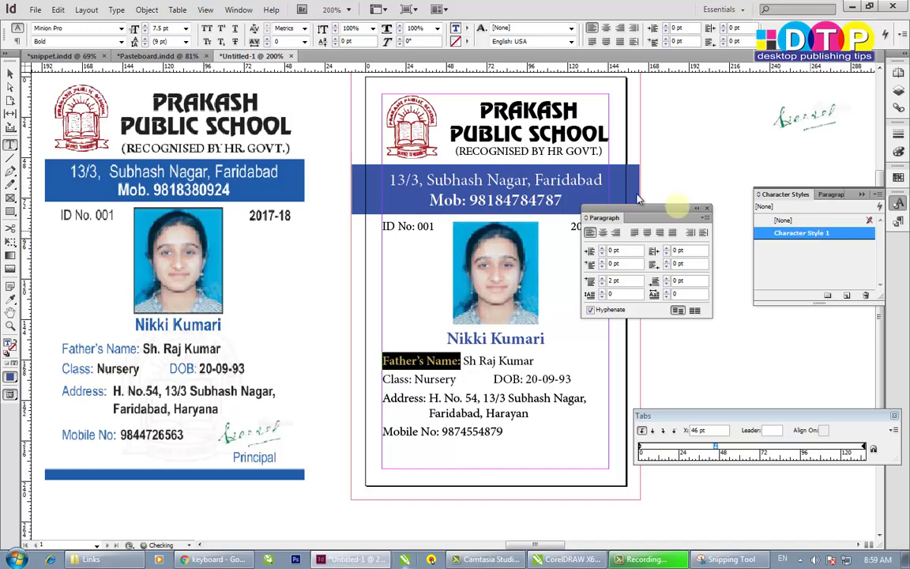
pyautogui.doubleClick(787, 236)
pyautogui.write('C')
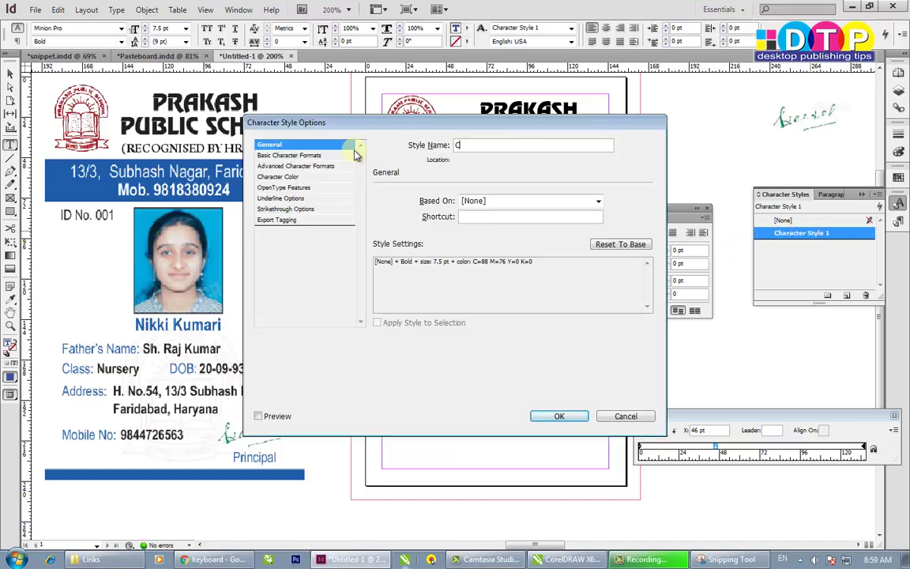
pyautogui.write('olour Bold')
pyautogui.click(558, 416)
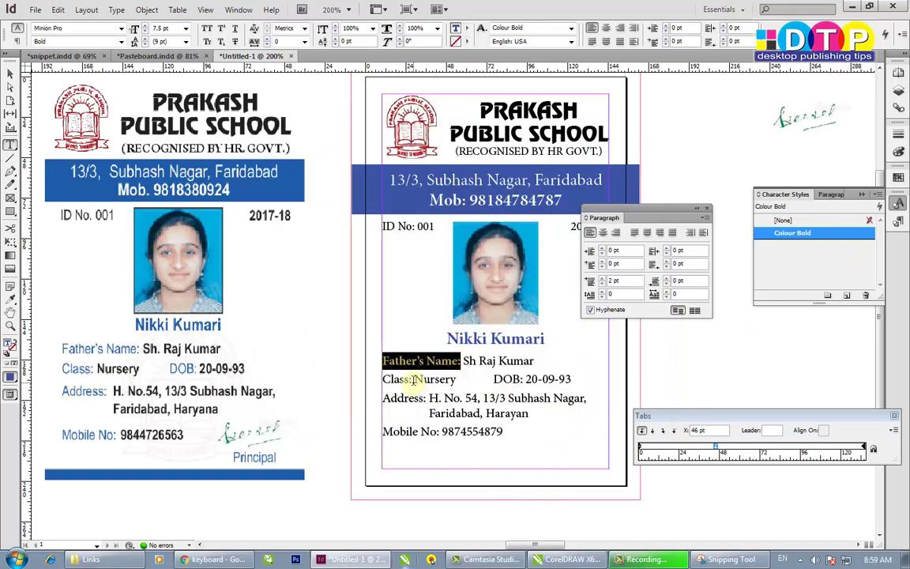
# - Apply Colour Bold to the Class:, DOB:, Address: and Mobile No: labels
pyautogui.moveTo(412, 380); pyautogui.dragTo(370, 385)
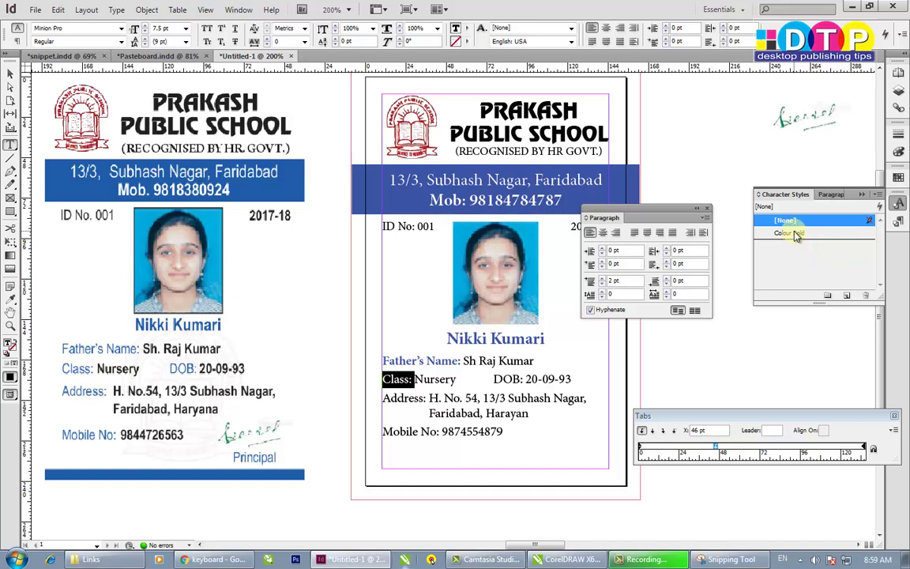
pyautogui.click(793, 233)
pyautogui.click(469, 362)
pyautogui.moveTo(525, 379); pyautogui.dragTo(496, 379)
pyautogui.click(789, 234)
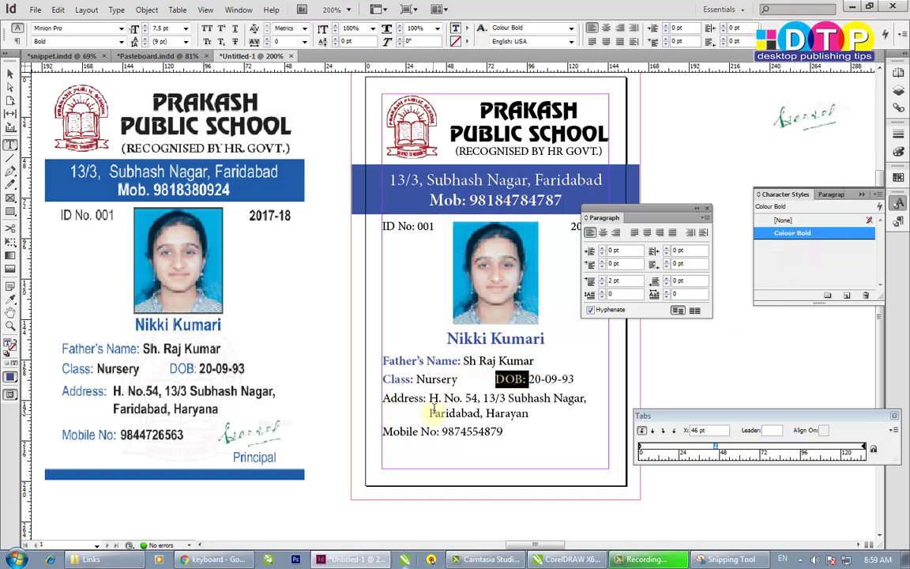
pyautogui.moveTo(428, 398); pyautogui.dragTo(381, 399)
pyautogui.click(791, 233)
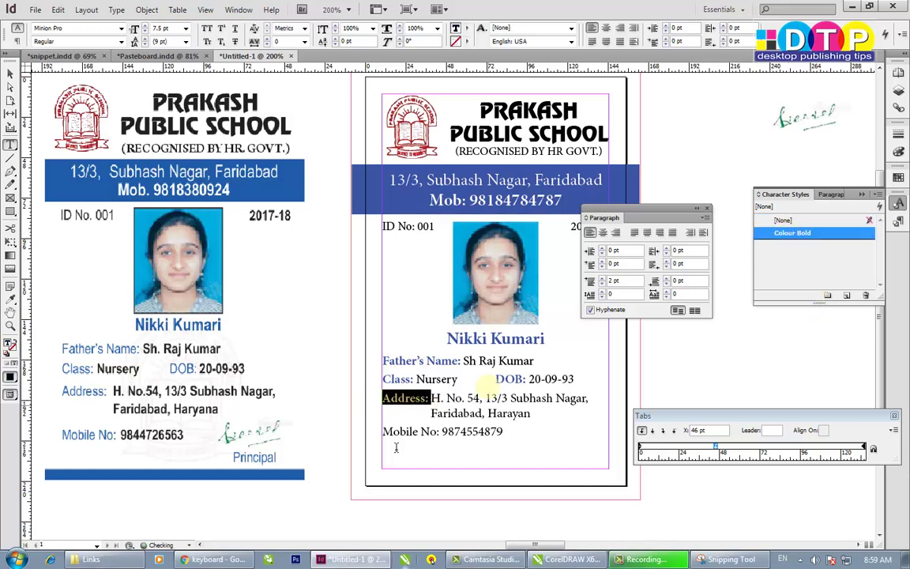
pyautogui.moveTo(438, 430); pyautogui.dragTo(349, 430)
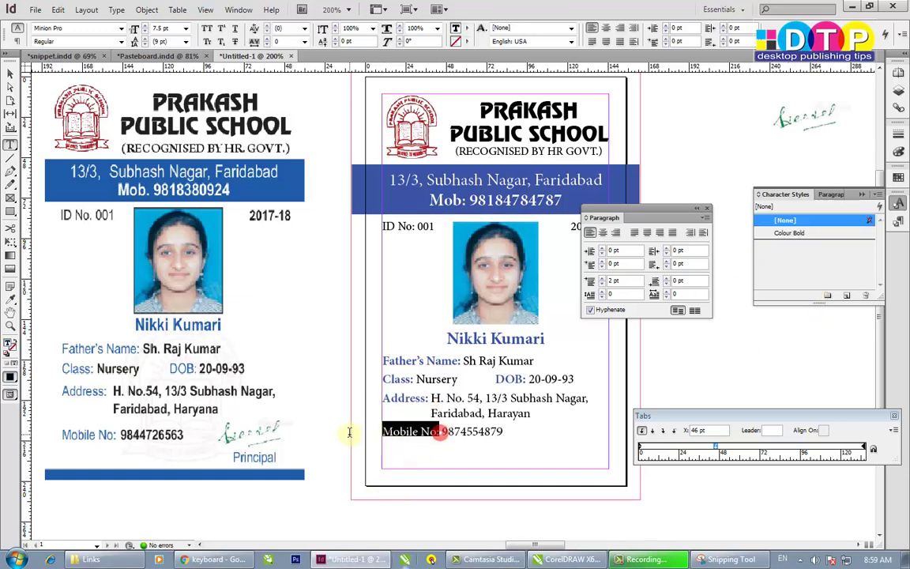
pyautogui.click(808, 234)
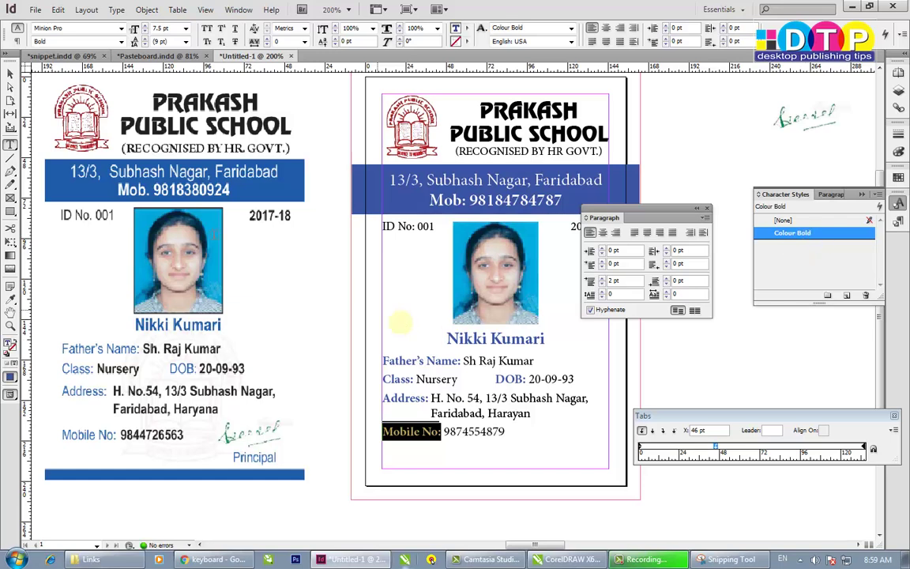
pyautogui.click(10, 73)
pyautogui.click(458, 468)
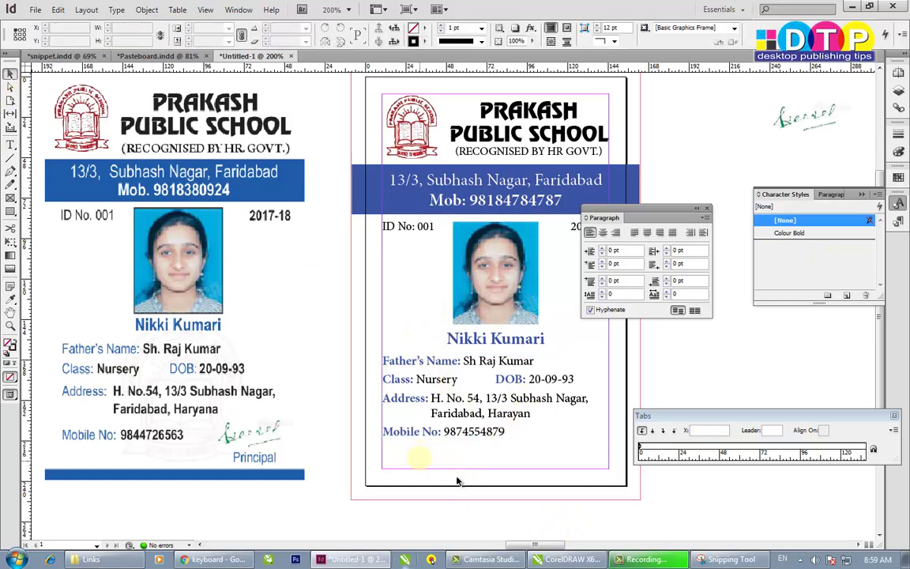
# - Alt-drag a copy of the school logo over the details, enlarge it and send it to back
pyautogui.keyDown('alt'); pyautogui.click(411, 129); pyautogui.keyUp('alt')
pyautogui.moveTo(412, 129); pyautogui.dragTo(458, 380)
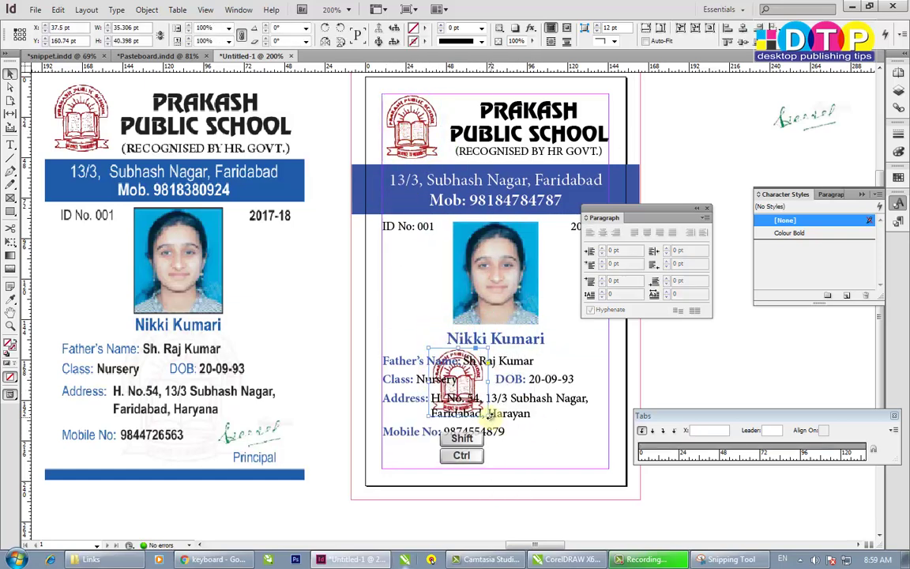
pyautogui.moveTo(487, 418); pyautogui.dragTo(522, 402)
pyautogui.hotkey('ctrl', 'shift', '[')
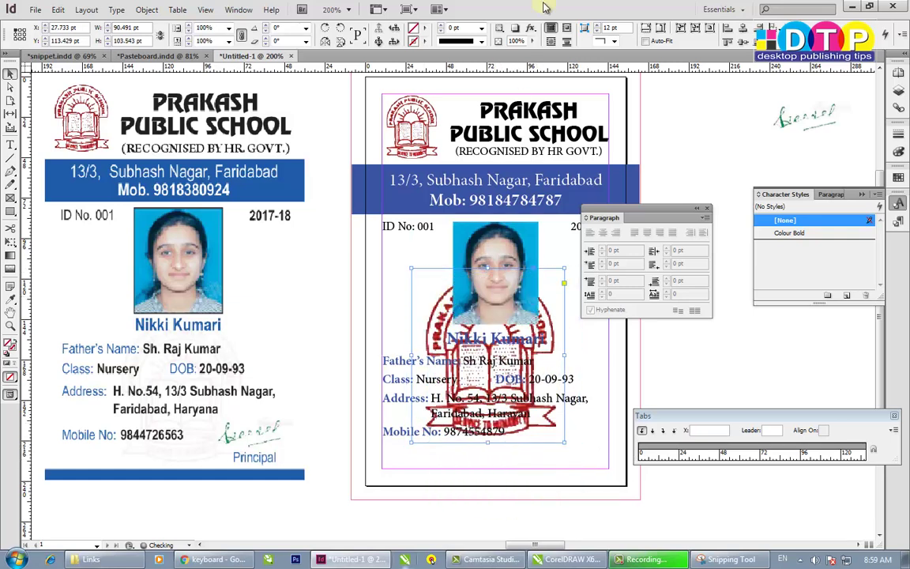
# - Set the logo copy to 10% opacity and nudge the details frame down
pyautogui.click(534, 42)
pyautogui.moveTo(536, 45); pyautogui.dragTo(488, 61)
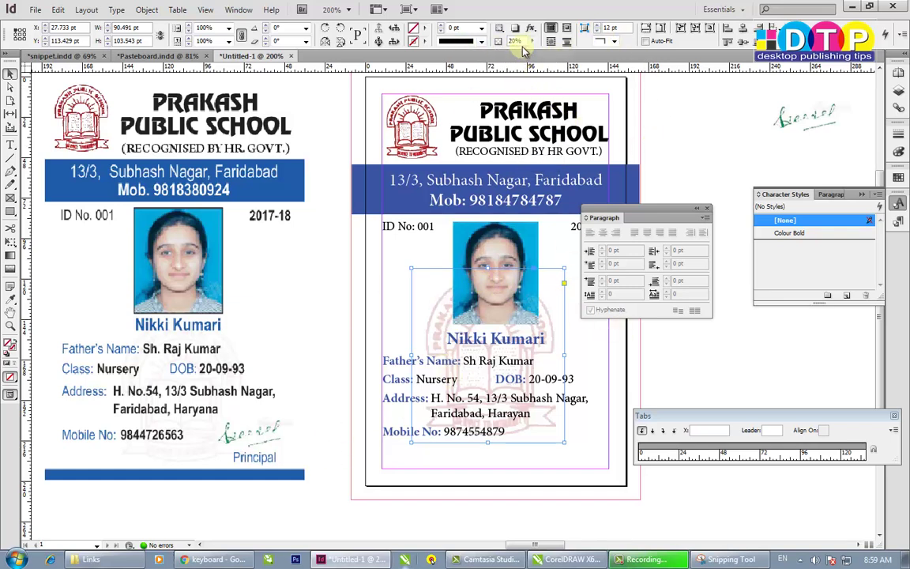
pyautogui.moveTo(523, 41); pyautogui.dragTo(468, 44)
pyautogui.press('Return')
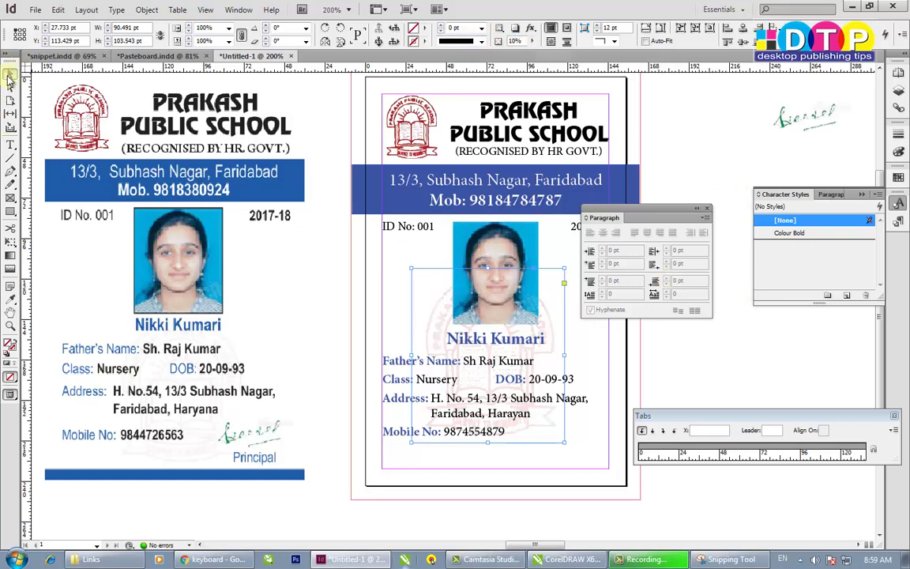
pyautogui.moveTo(444, 311); pyautogui.dragTo(448, 324)
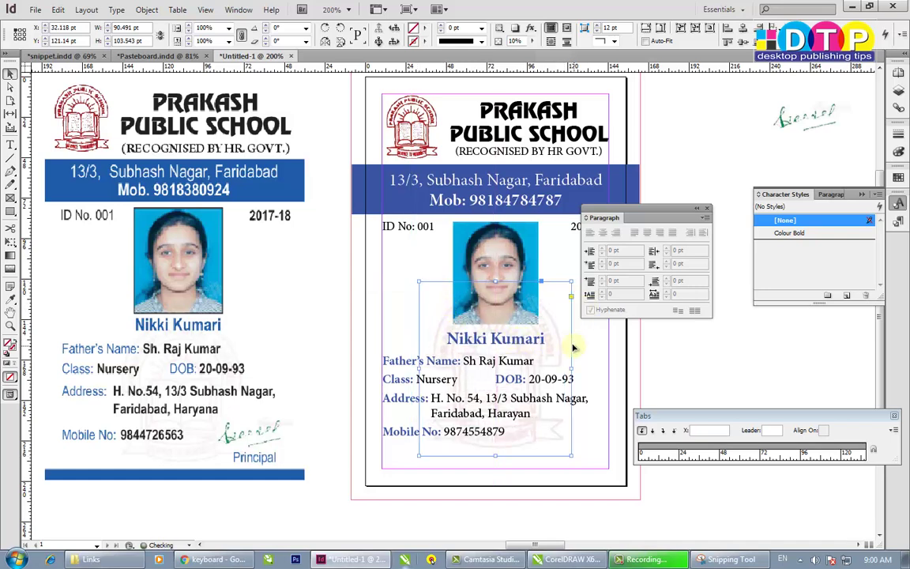
# - Nudge the details frame up 1 pt and place the signature image beside Mobile No
pyautogui.click(557, 339)
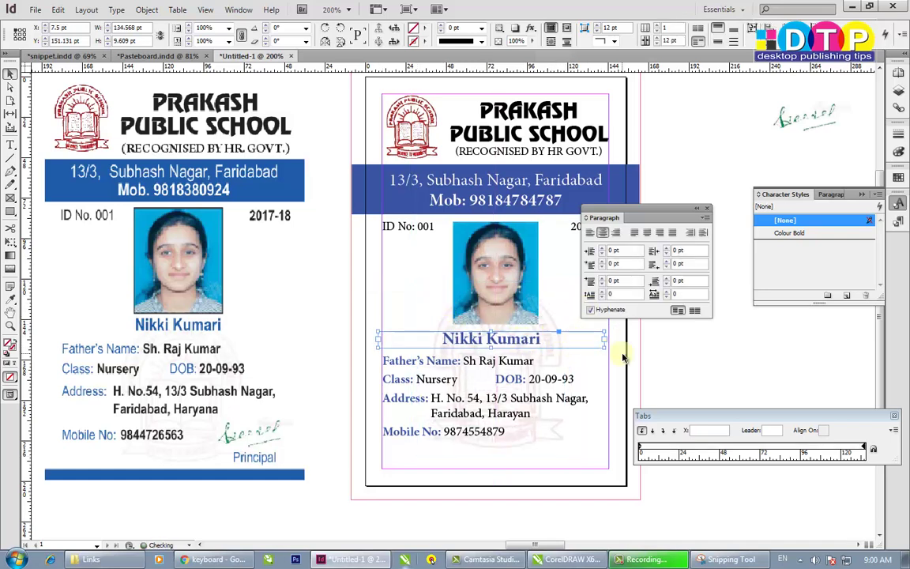
pyautogui.click(514, 453)
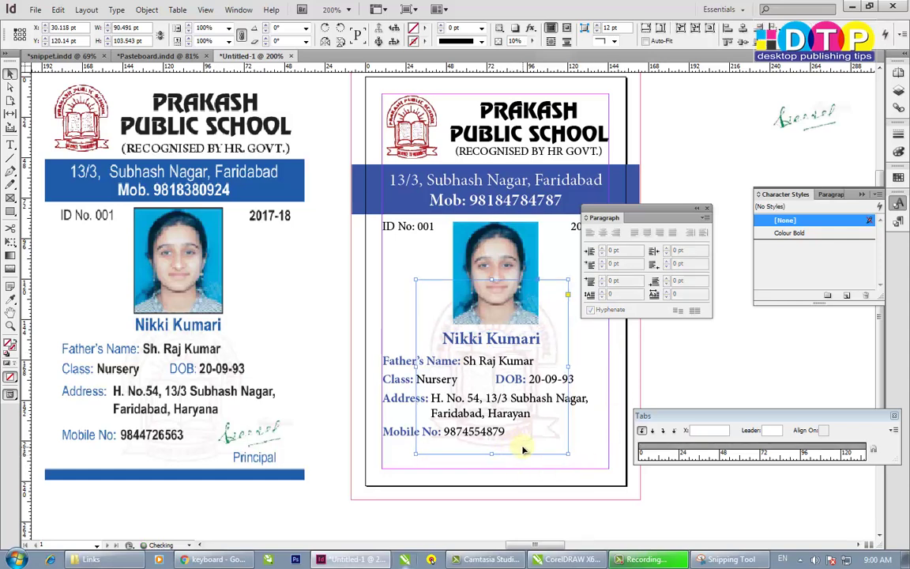
pyautogui.press('Up')
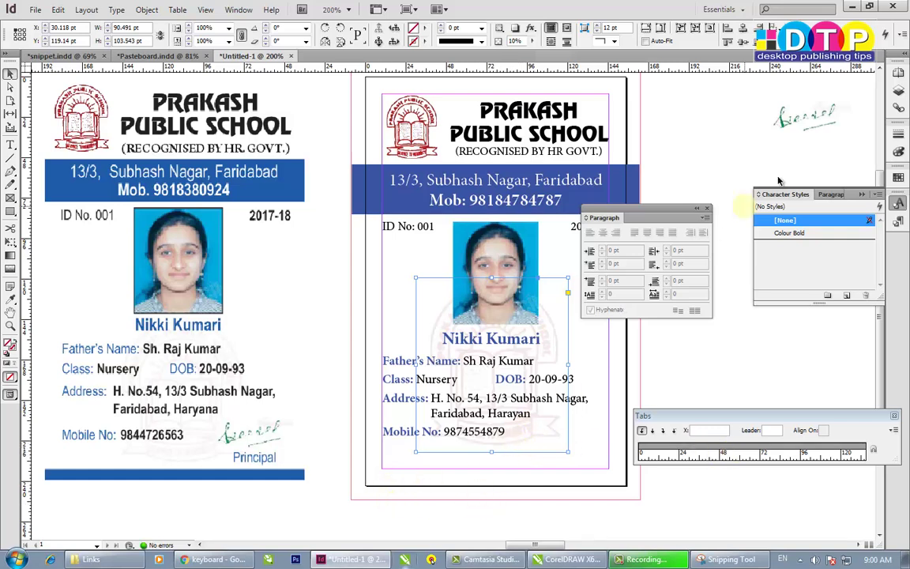
pyautogui.moveTo(834, 116)
pyautogui.mouseDown()
pyautogui.moveTo(648, 158)
pyautogui.moveTo(588, 447)
pyautogui.moveTo(600, 440)
pyautogui.moveTo(579, 447)
pyautogui.moveTo(590, 442)
pyautogui.mouseUp()
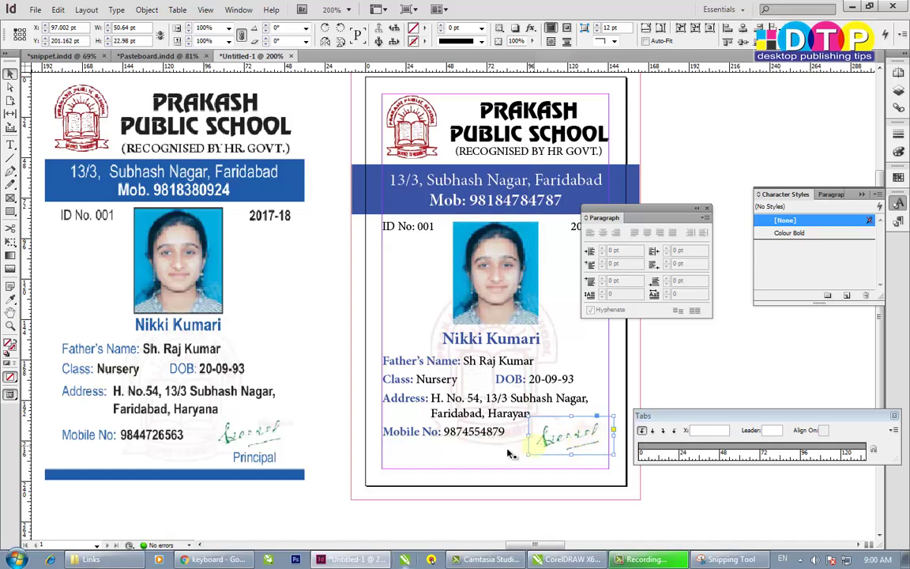
pyautogui.click(326, 461)
pyautogui.doubleClick(422, 427)
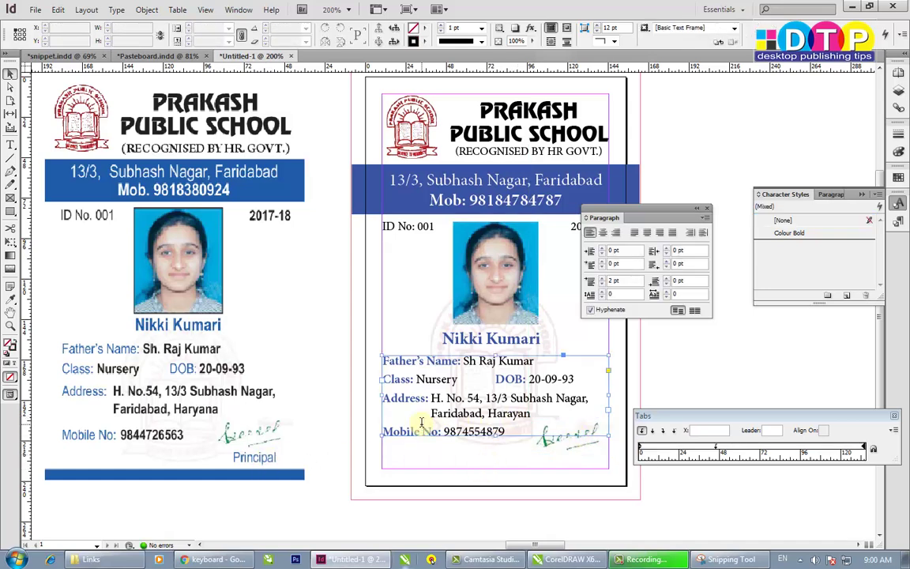
# - Paste plain-formatted text on the last line and retype it as 'Principal'
pyautogui.moveTo(432, 432); pyautogui.dragTo(407, 431)
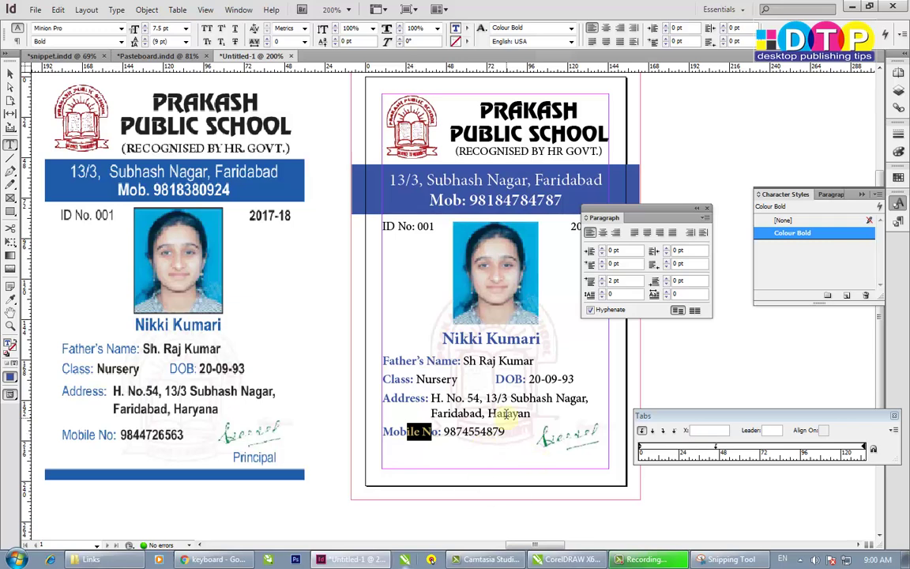
pyautogui.moveTo(507, 414); pyautogui.dragTo(485, 414)
pyautogui.hotkey('ctrl', 'c')
pyautogui.click(529, 458)
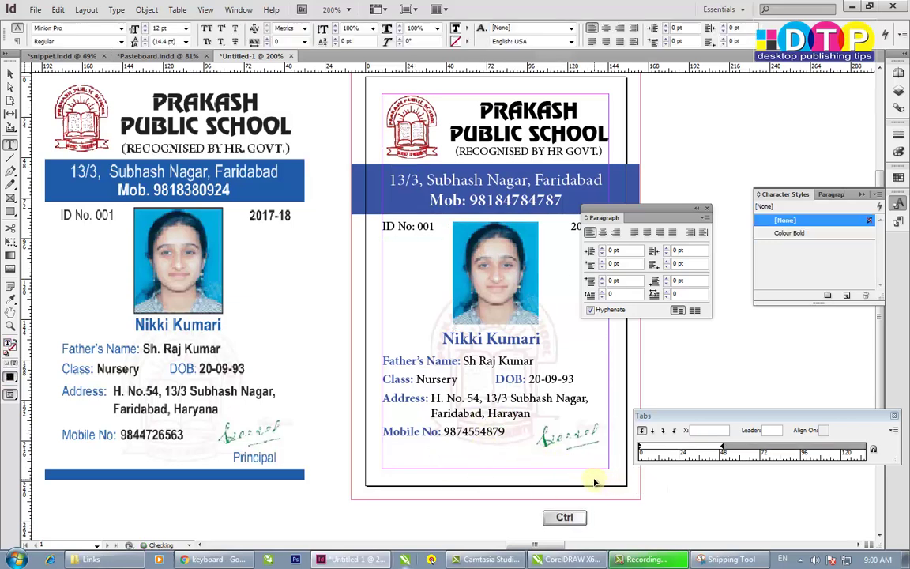
pyautogui.hotkey('ctrl', 'v')
pyautogui.hotkey('shift', 'Home')
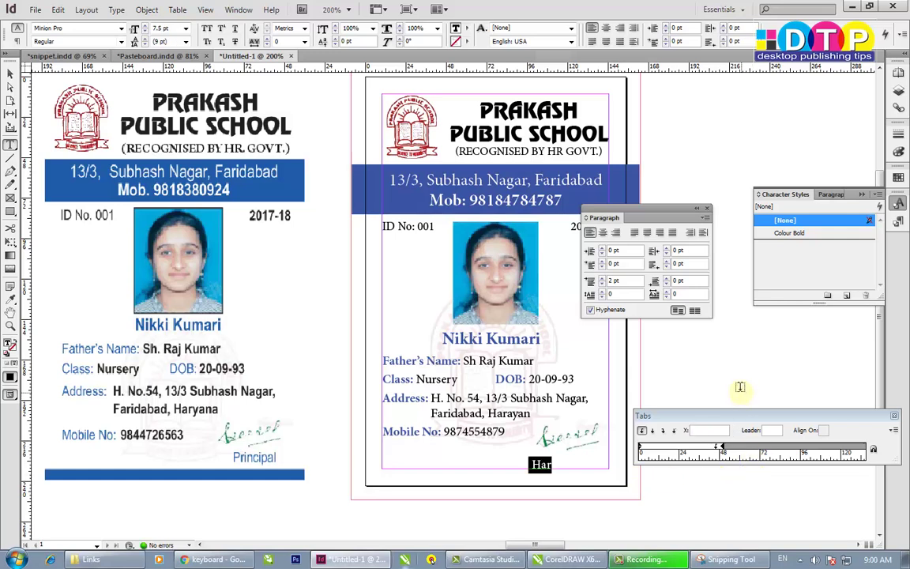
pyautogui.write('Principal')
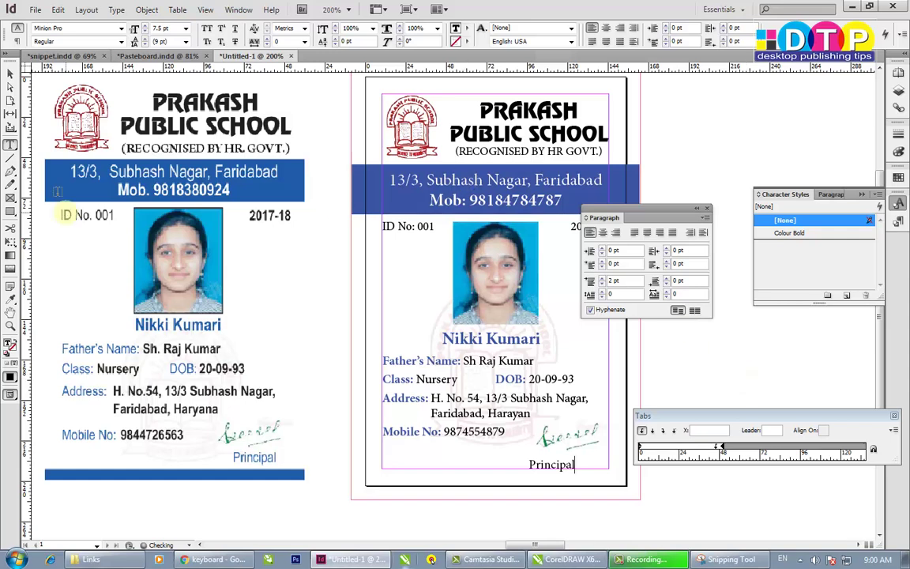
pyautogui.click(10, 72)
# - Centre the Principal caption, nudge its frame up, and select the blue band
pyautogui.doubleClick(564, 465)
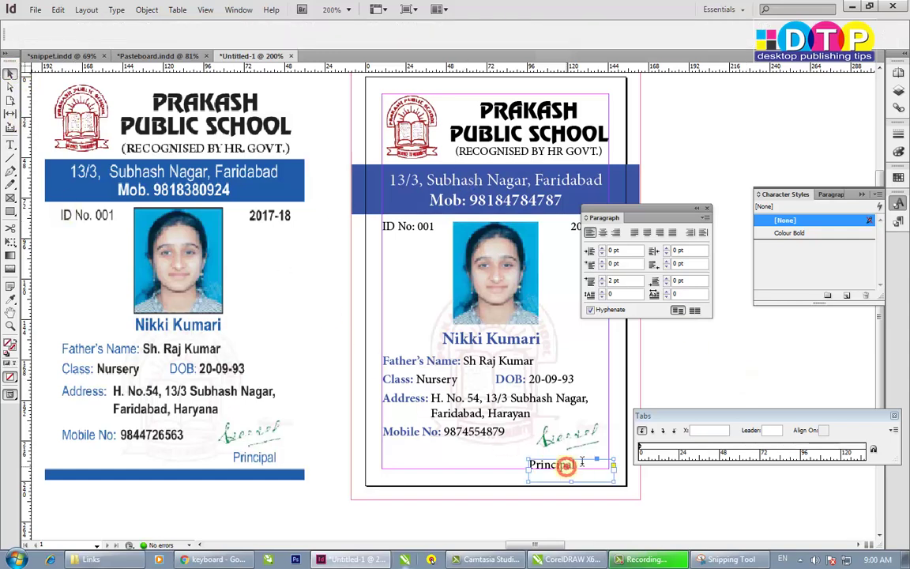
pyautogui.click(604, 28)
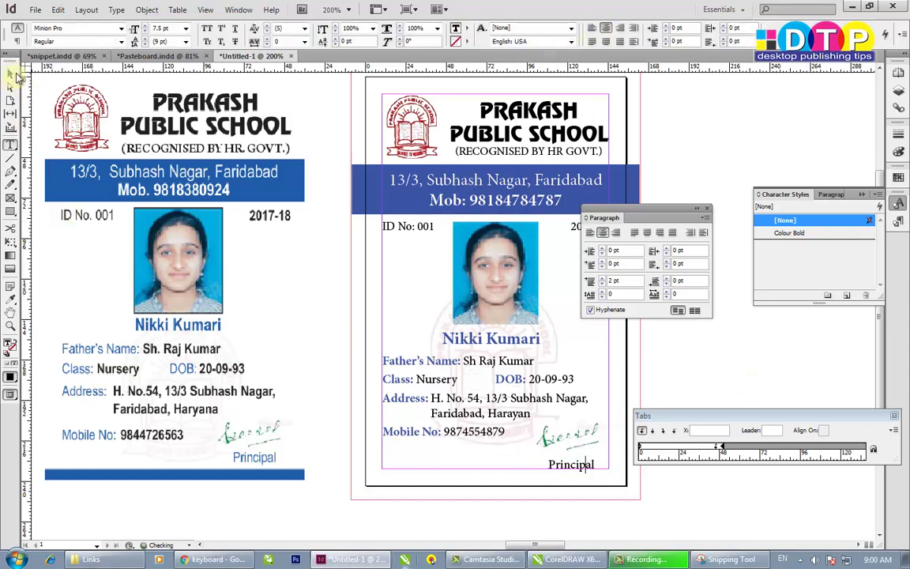
pyautogui.click(14, 74)
pyautogui.click(584, 462)
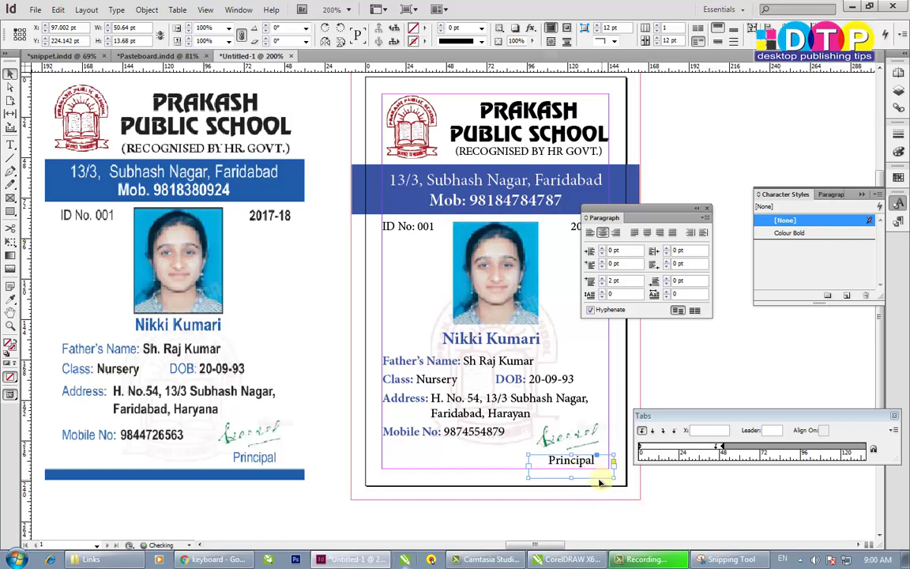
pyautogui.moveTo(592, 480); pyautogui.dragTo(591, 479)
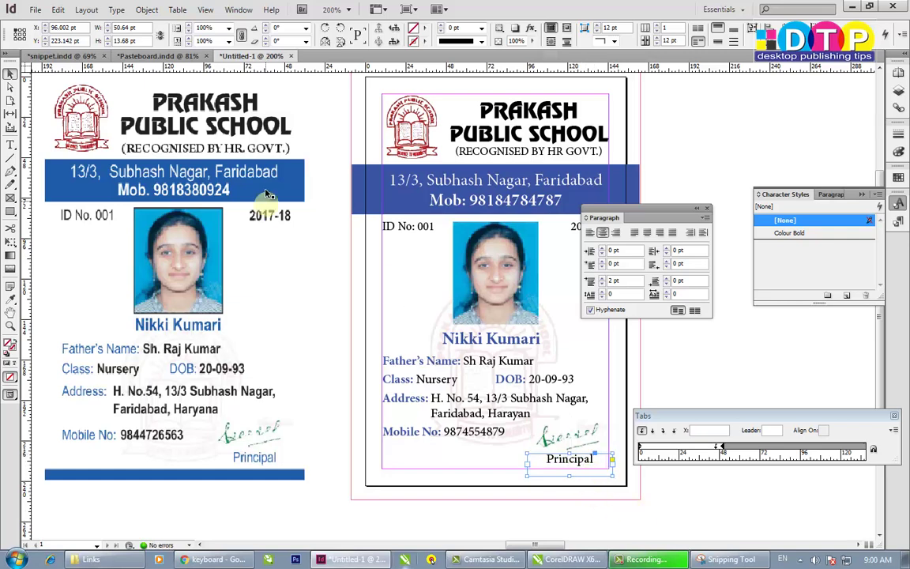
pyautogui.click(360, 183)
pyautogui.press('alt')
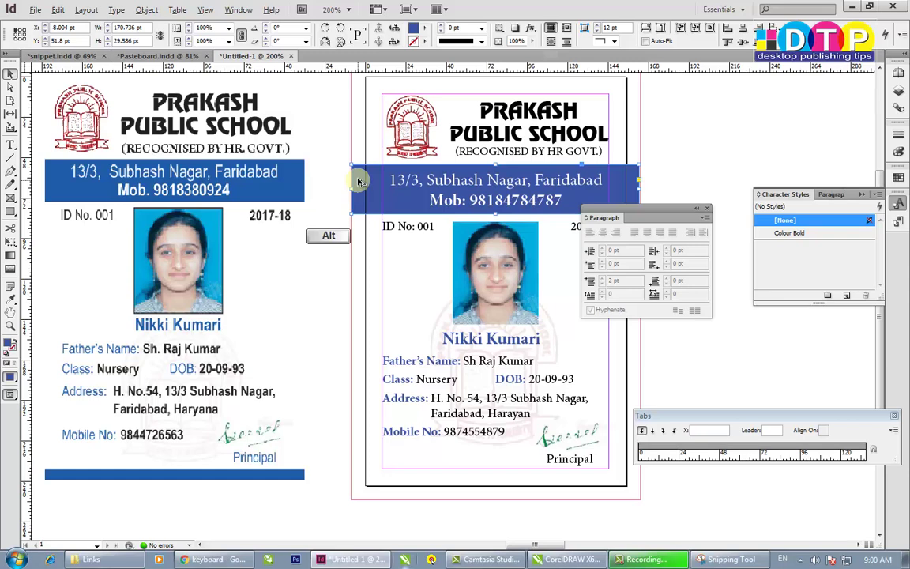
# - Place a copy of the blue band along the card's bottom edge and close the Paragraph and Tabs panels
pyautogui.moveTo(358, 179); pyautogui.dragTo(493, 485)
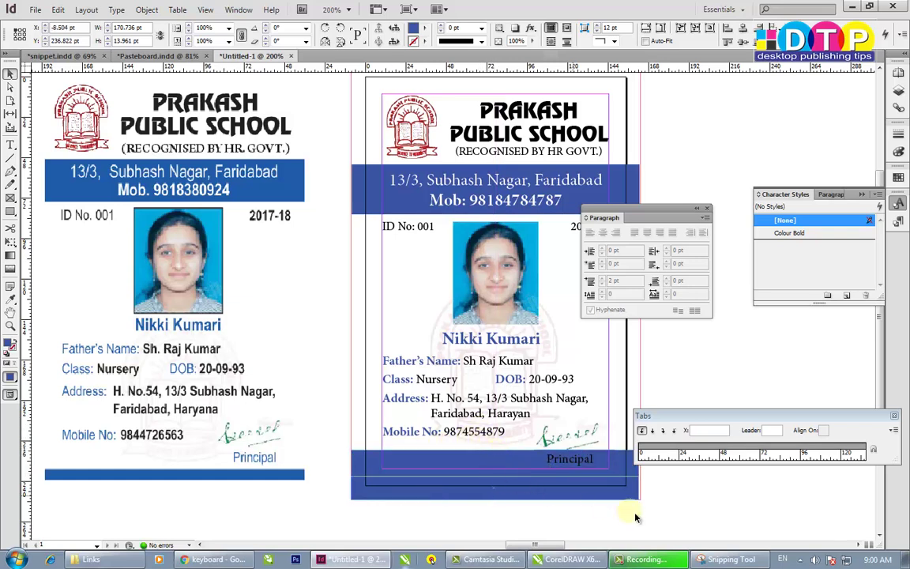
pyautogui.click(636, 518)
pyautogui.click(707, 207)
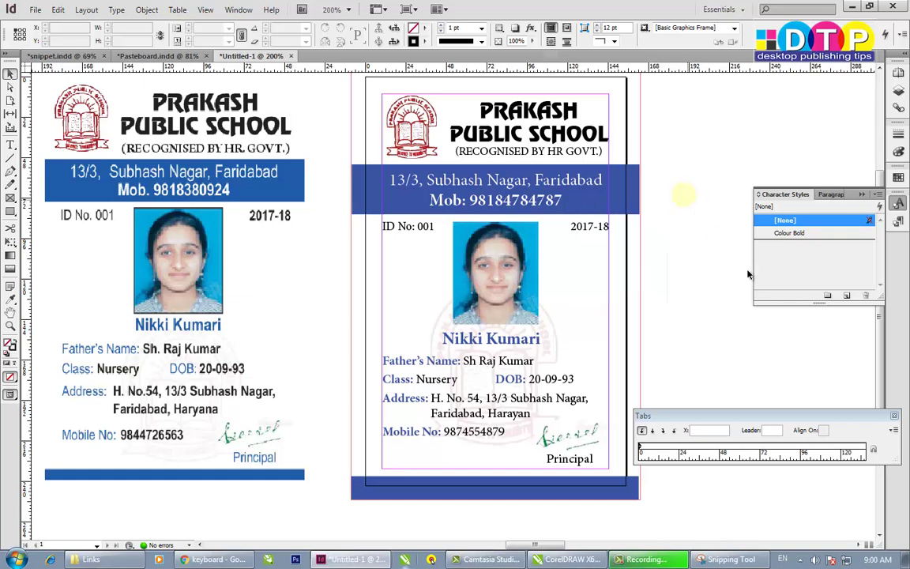
pyautogui.click(893, 415)
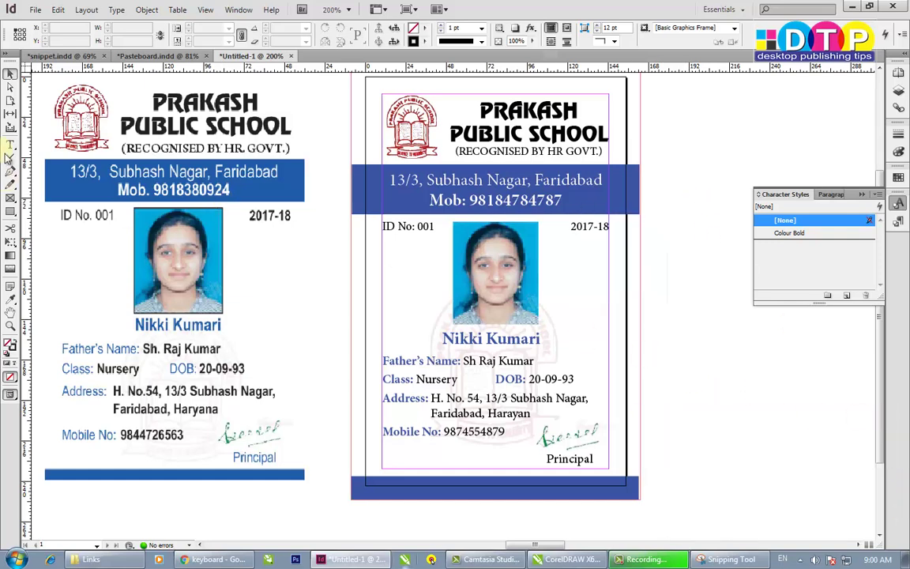
pyautogui.click(10, 326)
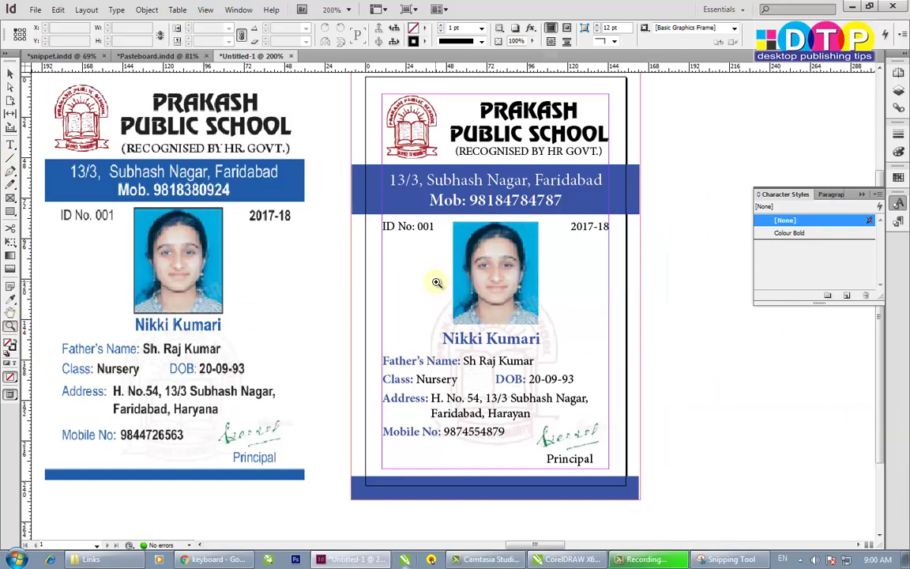
pyautogui.rightClick(436, 282)
# - Switch to Preview mode, zoom the ID card to fill the window, and return to the Selection tool
pyautogui.press('Escape')
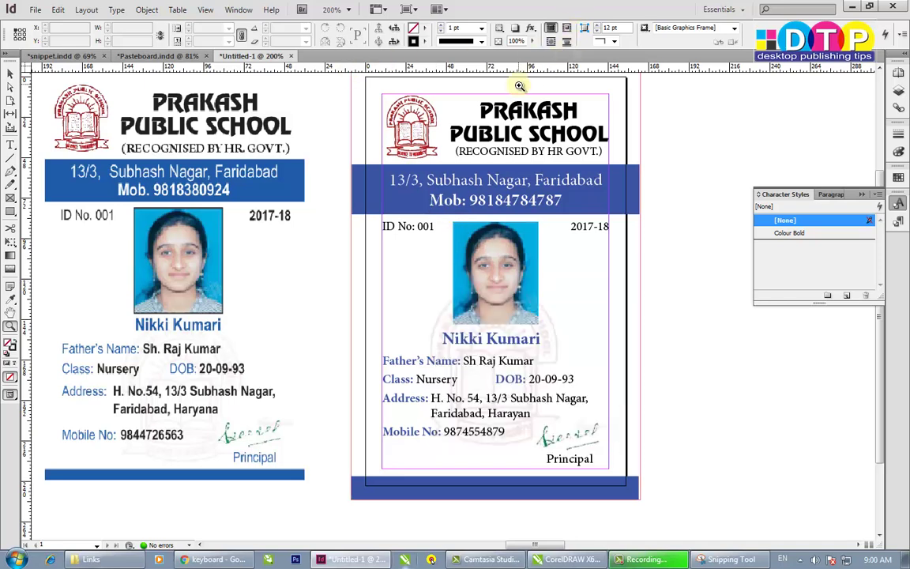
pyautogui.press('w')
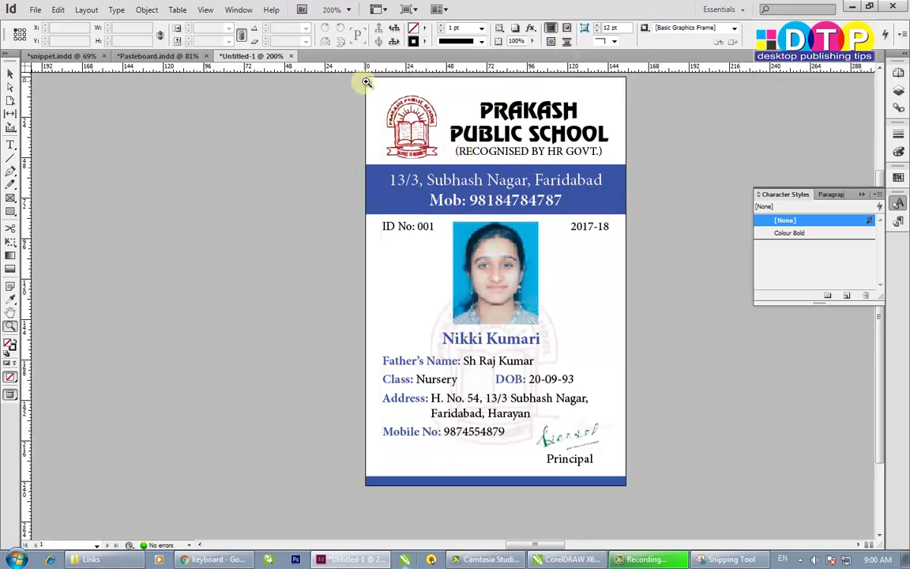
pyautogui.moveTo(368, 76); pyautogui.dragTo(632, 484)
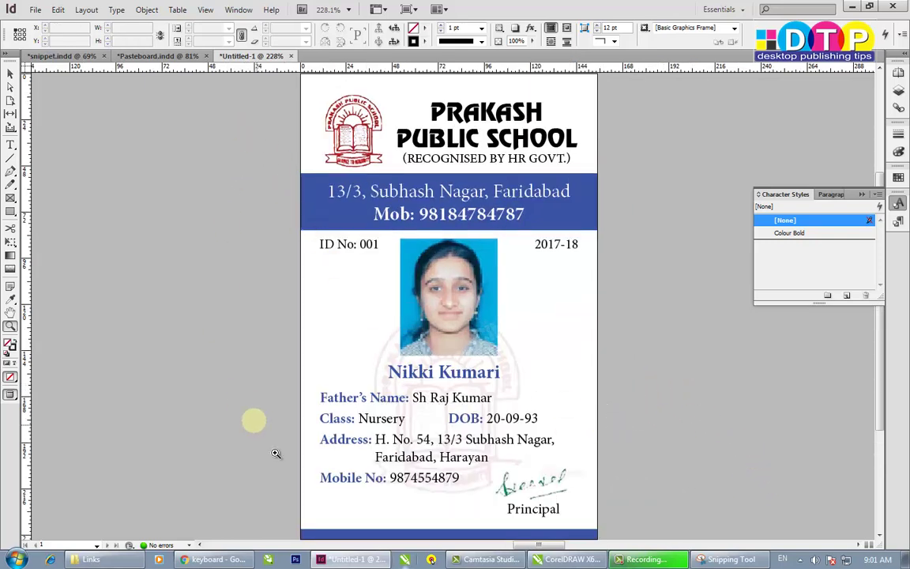
pyautogui.click(9, 74)
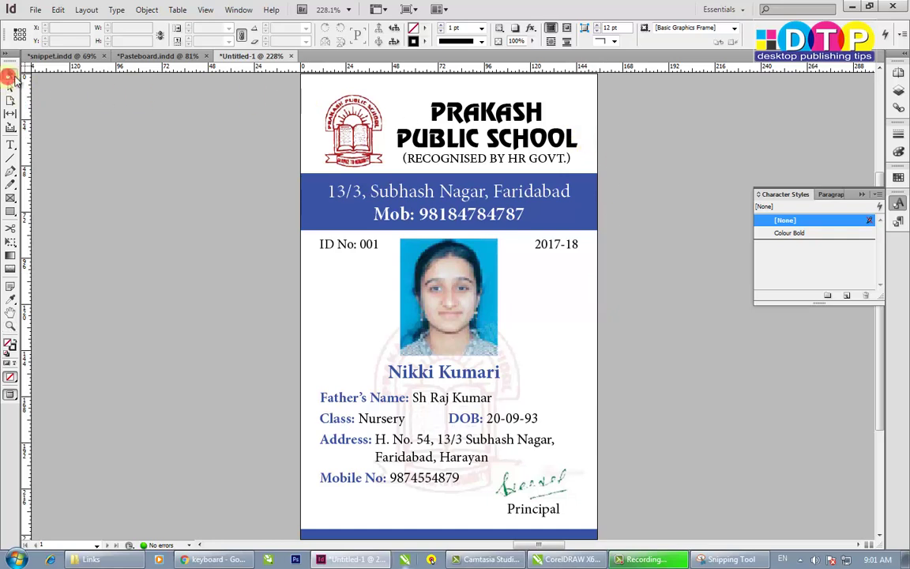
pyautogui.click(128, 134)
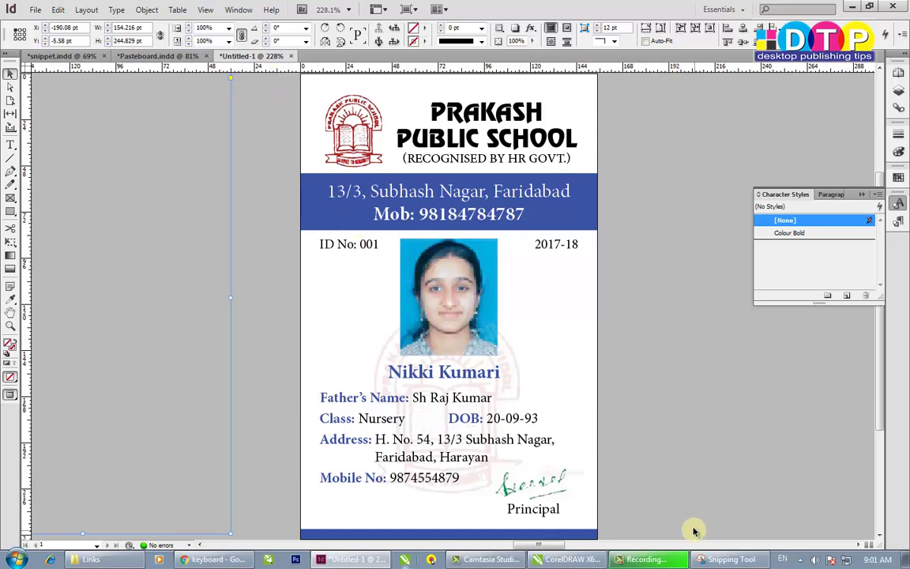
# - Deselect the pasteboard frame and stretch the Character Styles panel down to the window bottom
pyautogui.click(685, 469)
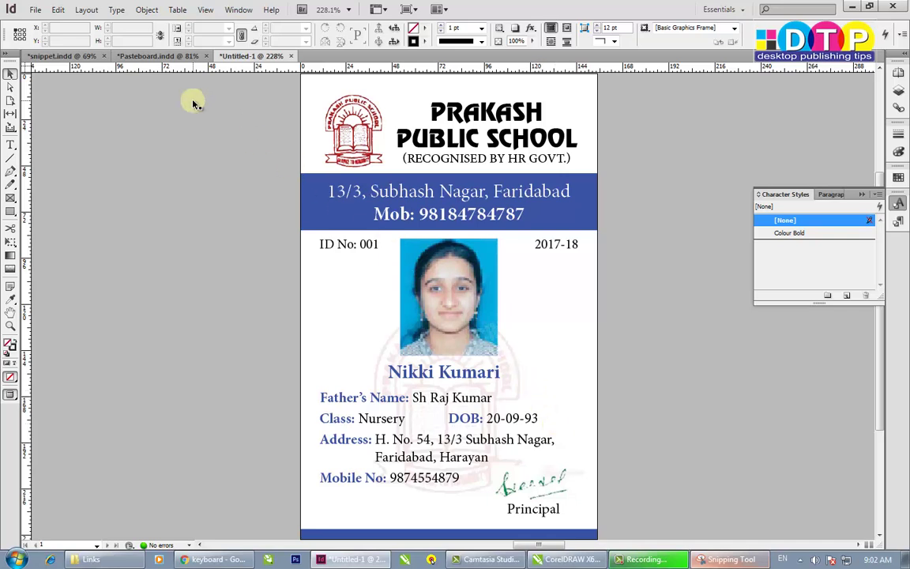
pyautogui.moveTo(822, 305); pyautogui.dragTo(846, 509)
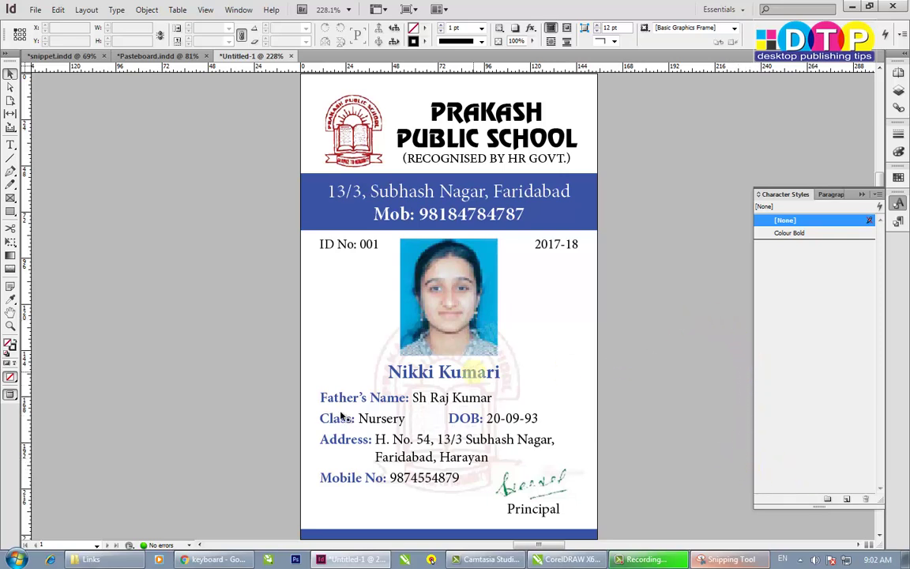
pyautogui.click(213, 559)
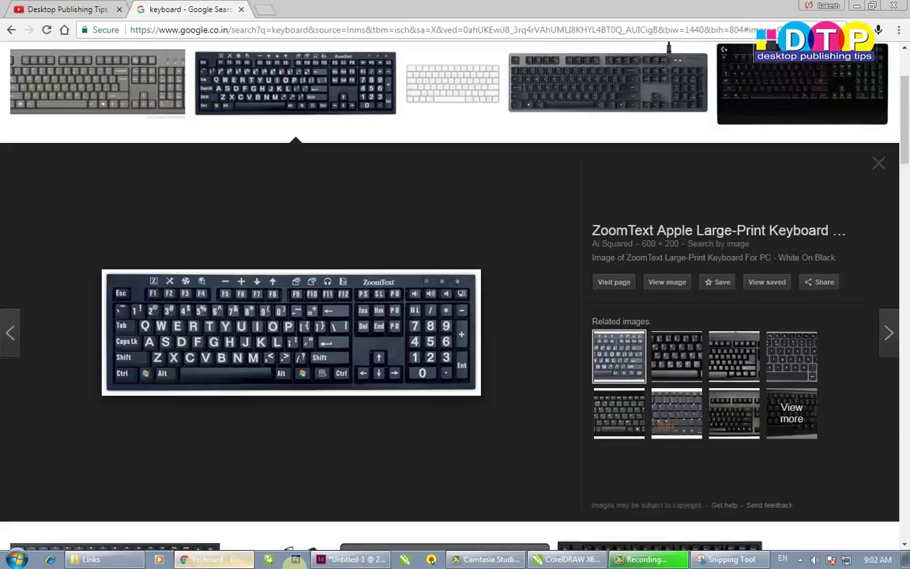
pyautogui.click(79, 11)
pyautogui.scroll(-2, 618, 352)
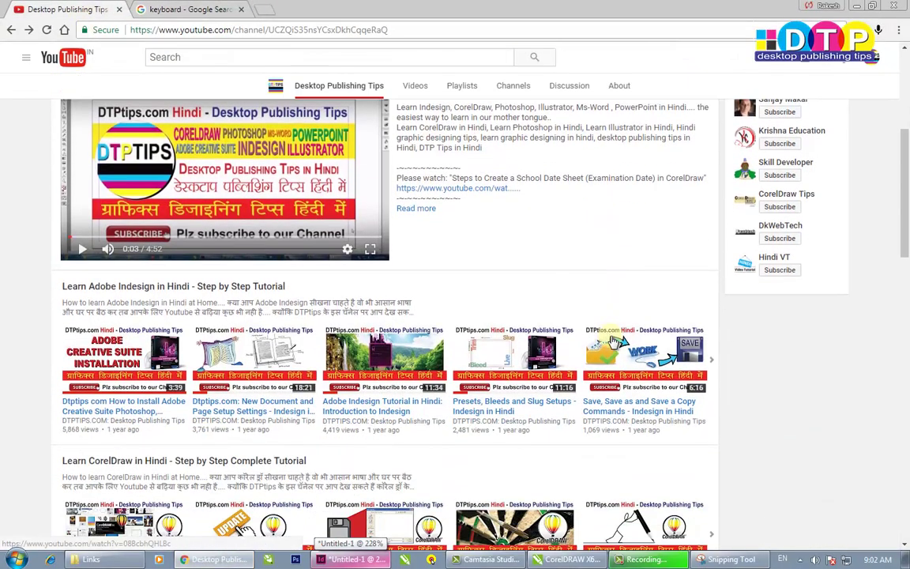
pyautogui.scroll(-3, 615, 341)
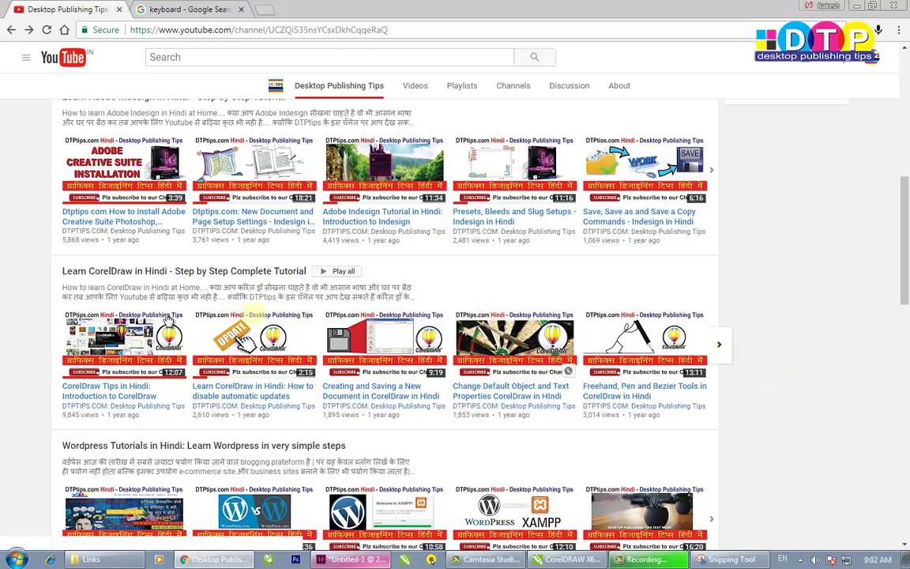
pyautogui.click(102, 398)
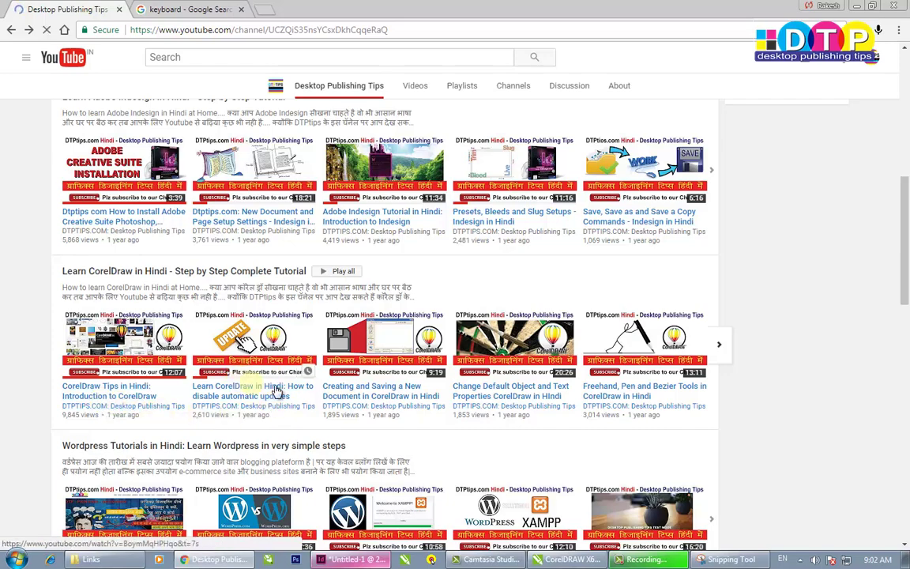
pyautogui.click(715, 347)
pyautogui.click(715, 348)
pyautogui.click(715, 347)
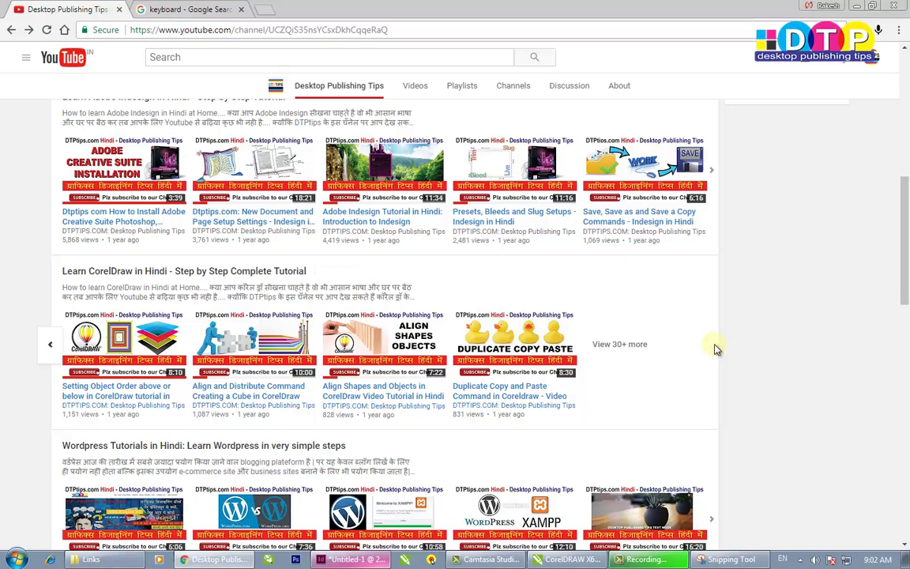
pyautogui.click(632, 348)
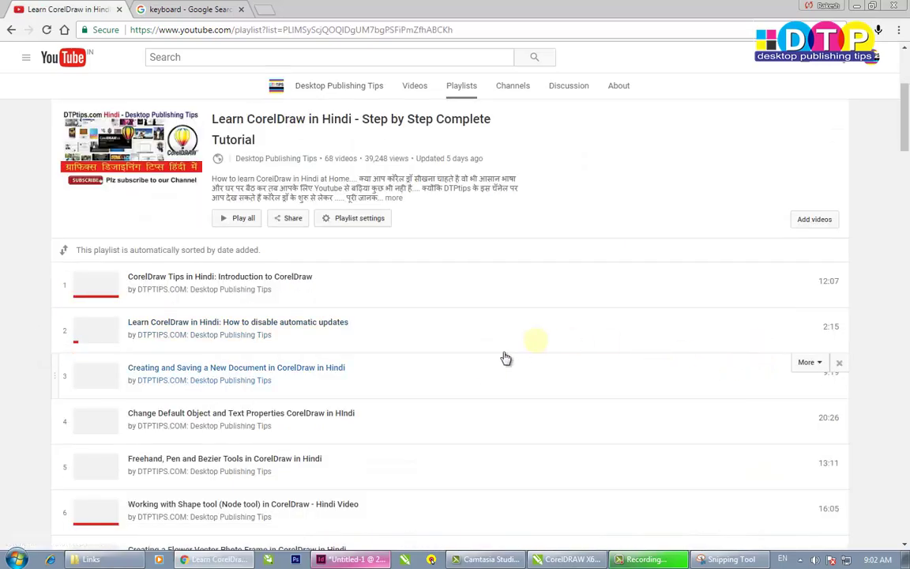
pyautogui.scroll(-20, 552, 371)
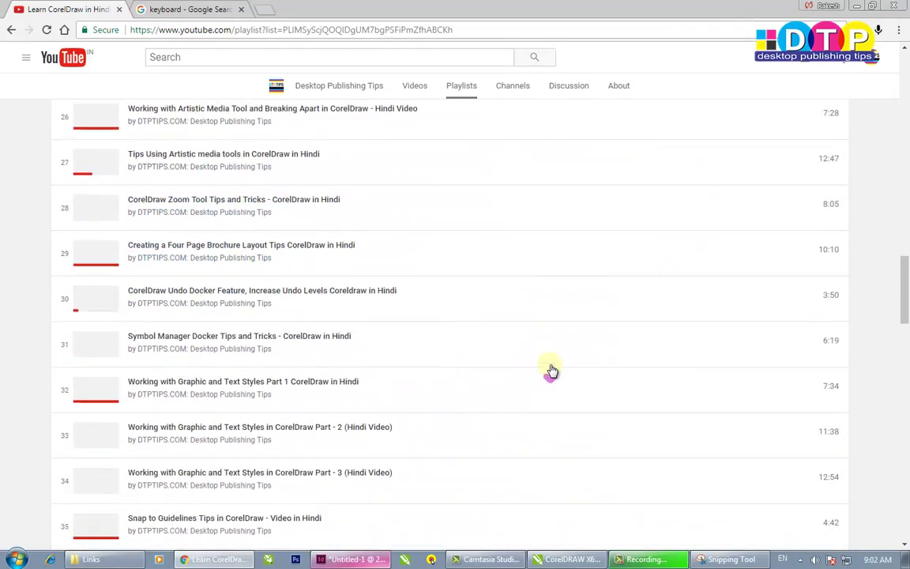
pyautogui.scroll(-12, 474, 350)
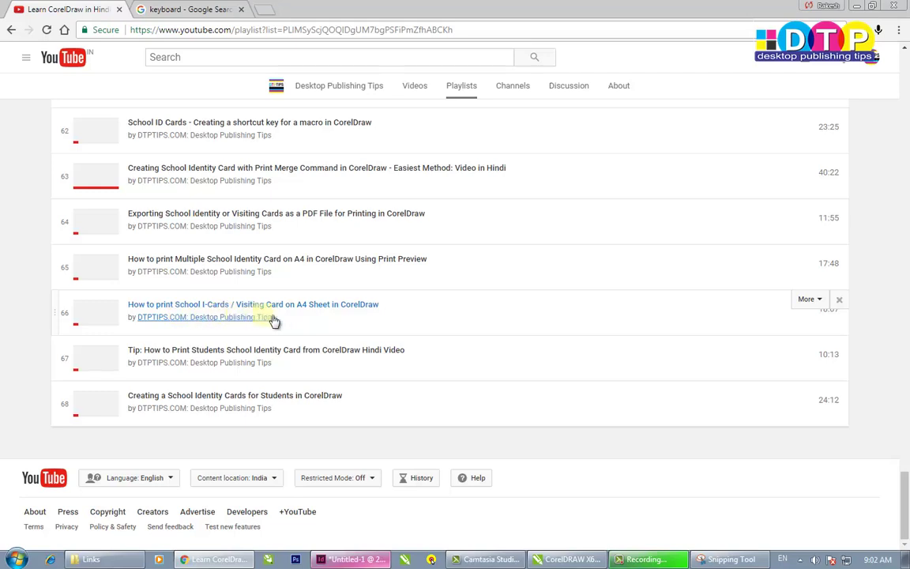
pyautogui.click(329, 314)
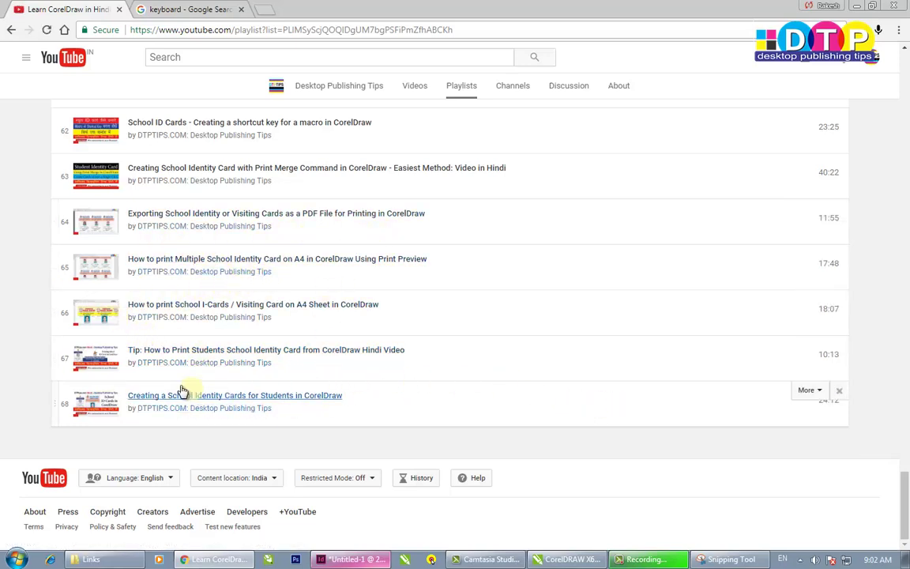
pyautogui.scroll(1, 237, 248)
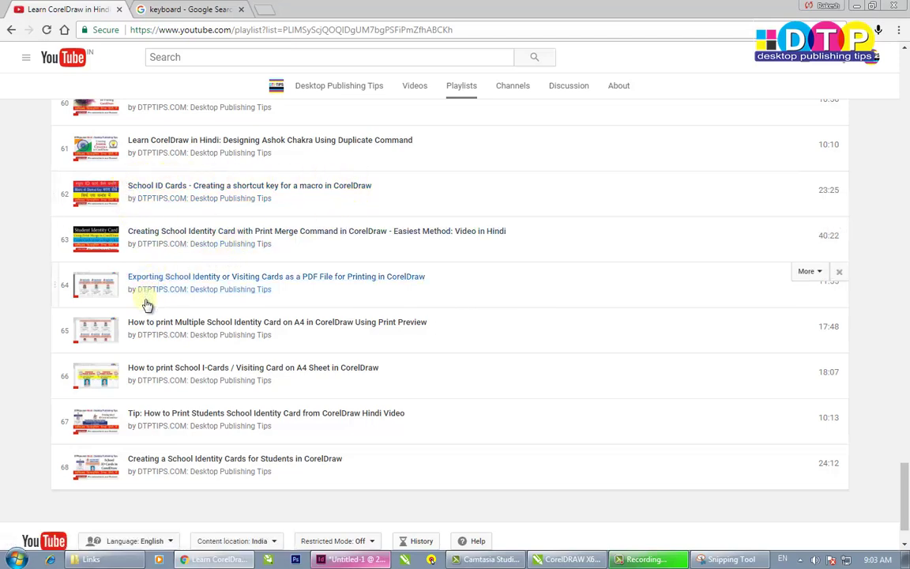
pyautogui.scroll(2, 292, 403)
pyautogui.scroll(20, 292, 403)
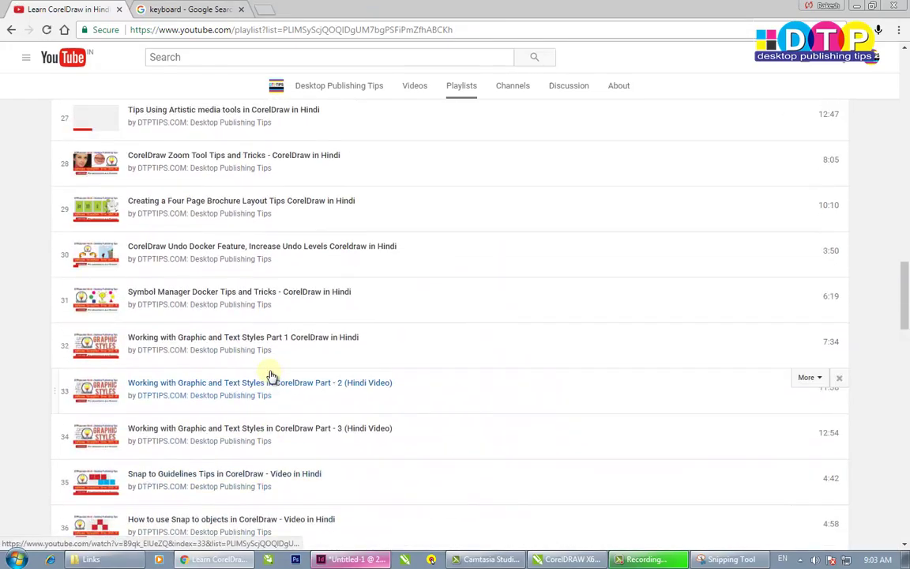
pyautogui.click(359, 560)
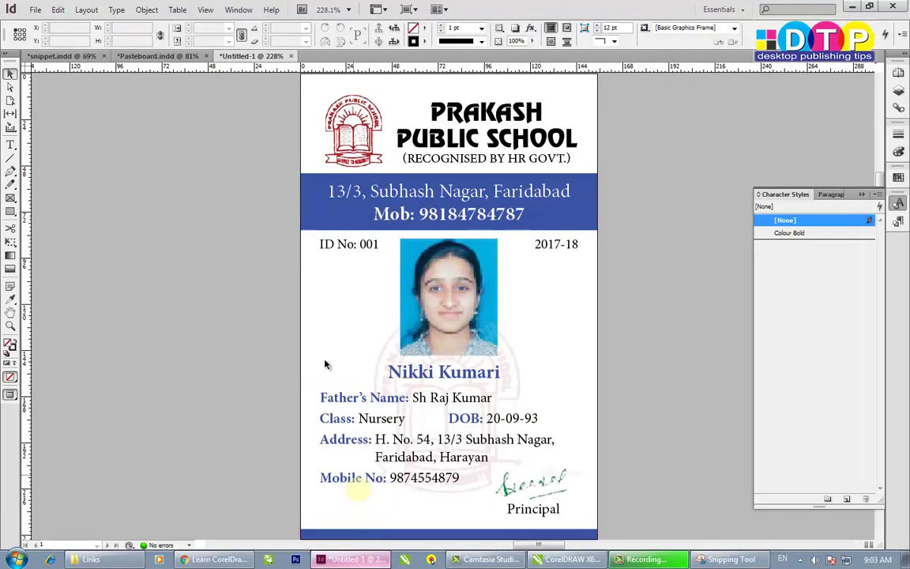